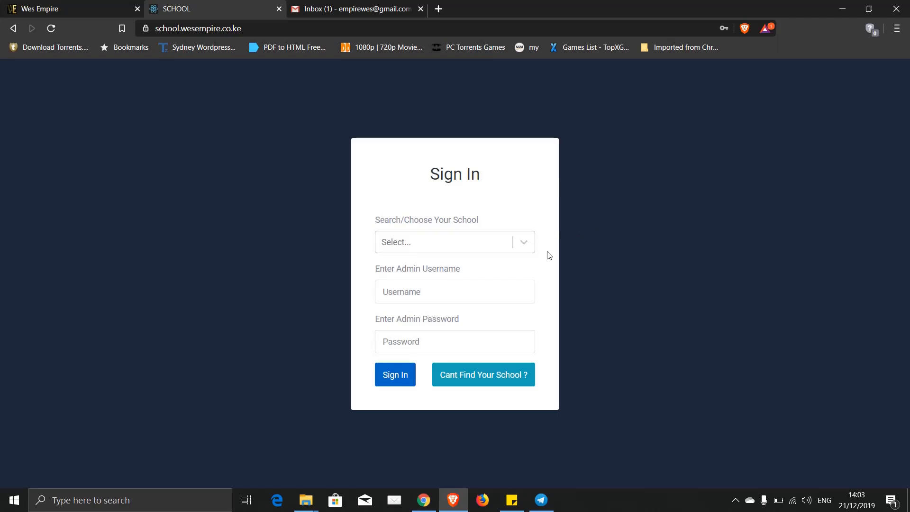
# - Choose DEMO SCHOOL and sign in with the admin username and password
pyautogui.click(527, 243)
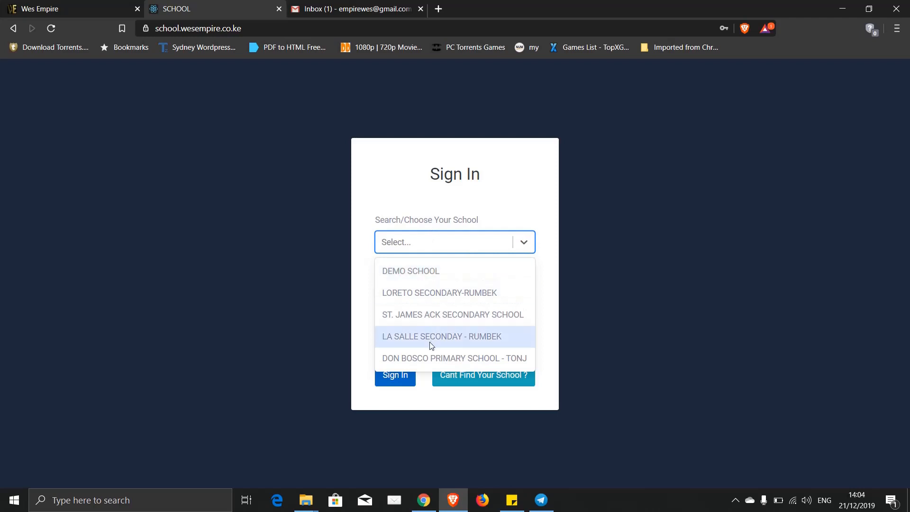
pyautogui.click(412, 277)
pyautogui.click(398, 291)
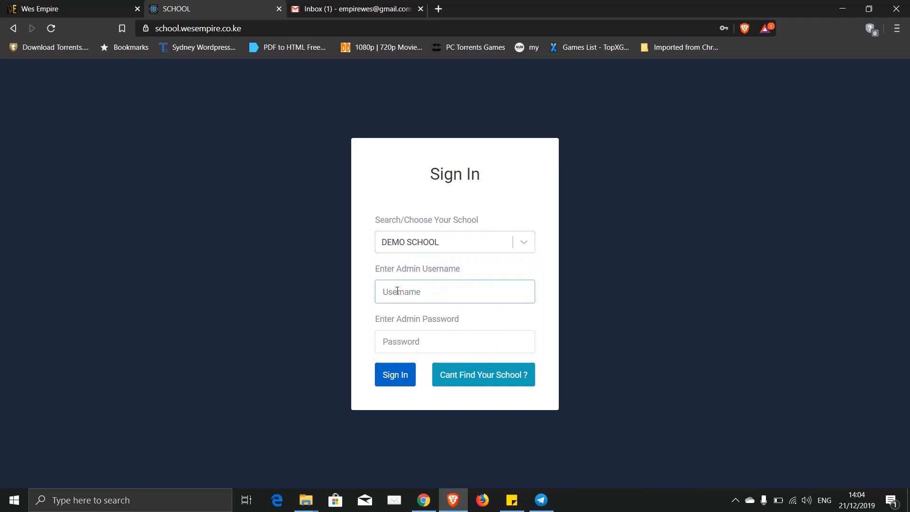
pyautogui.write('demo')
pyautogui.click(395, 341)
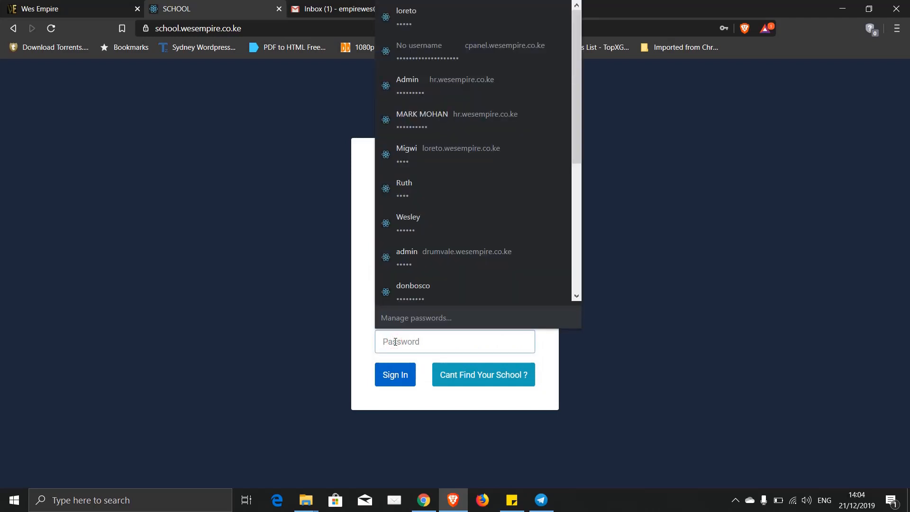
pyautogui.write('demo123')
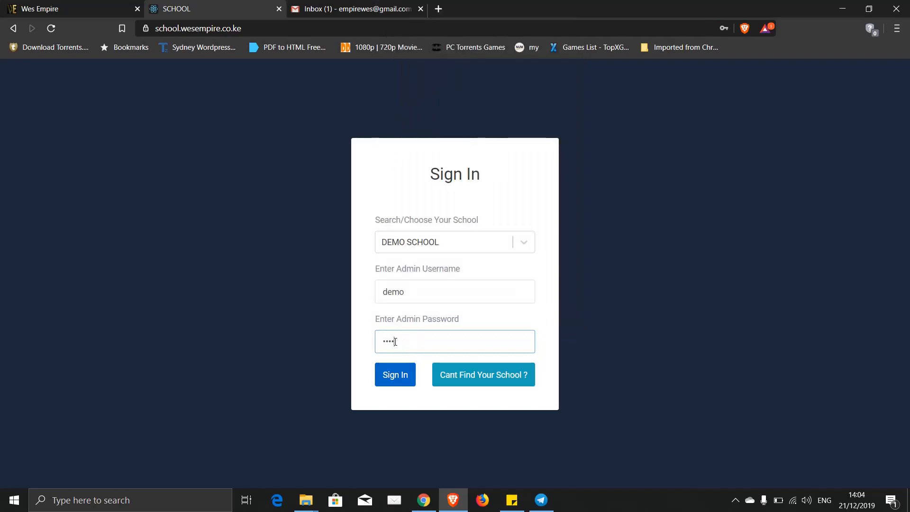
pyautogui.write('678')
pyautogui.click(393, 376)
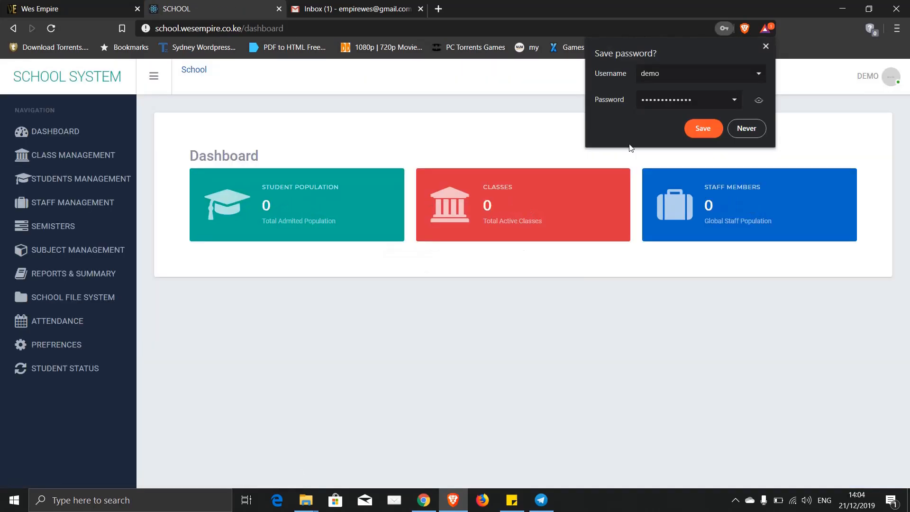
# - Close the browser's Save password popup that covers the dashboard
pyautogui.click(704, 128)
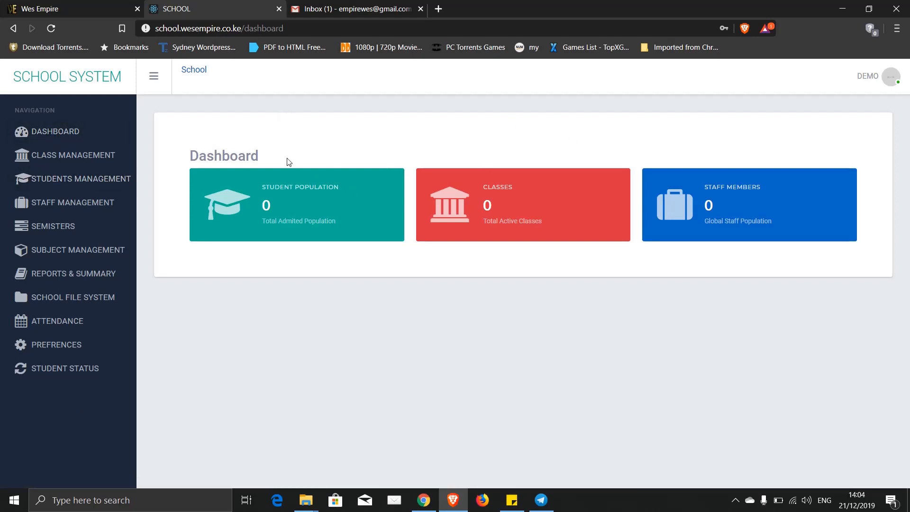
# - In Class Management, save class 1 with stream RED, then class 2 with stream RED
pyautogui.click(67, 158)
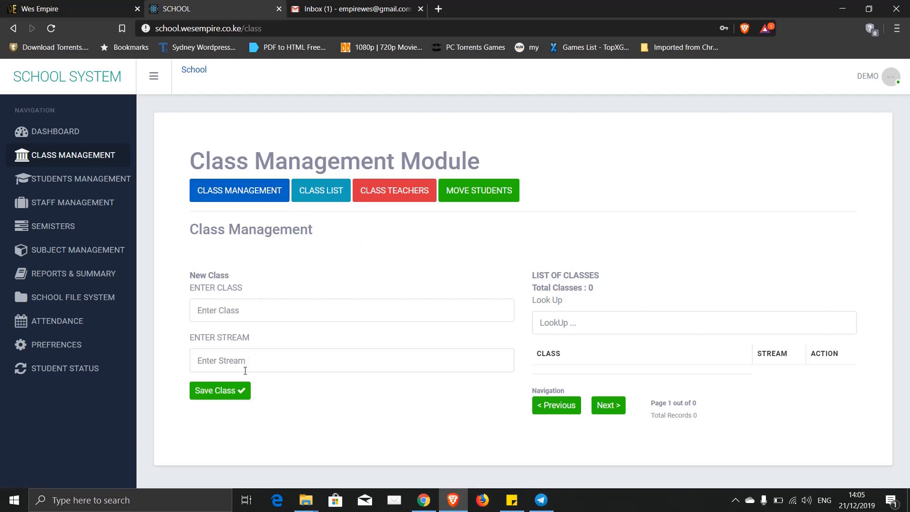
pyautogui.click(225, 309)
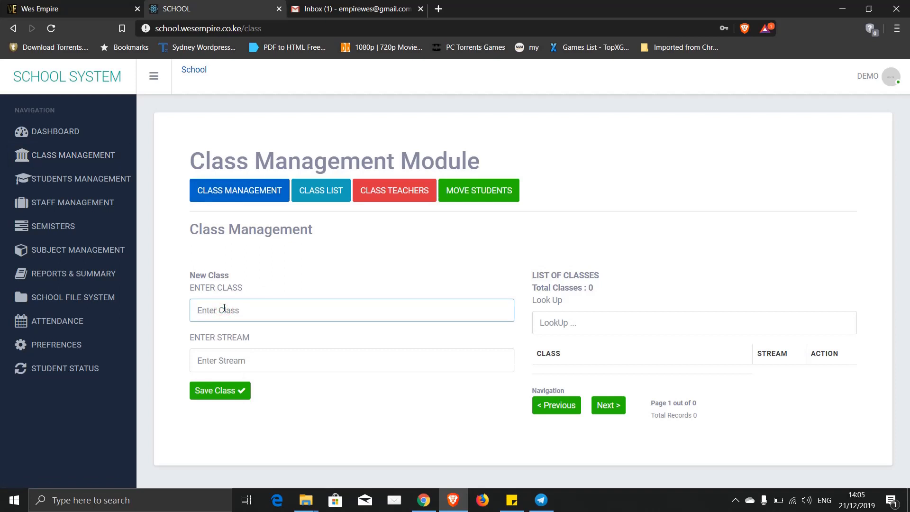
pyautogui.write('1')
pyautogui.click(219, 362)
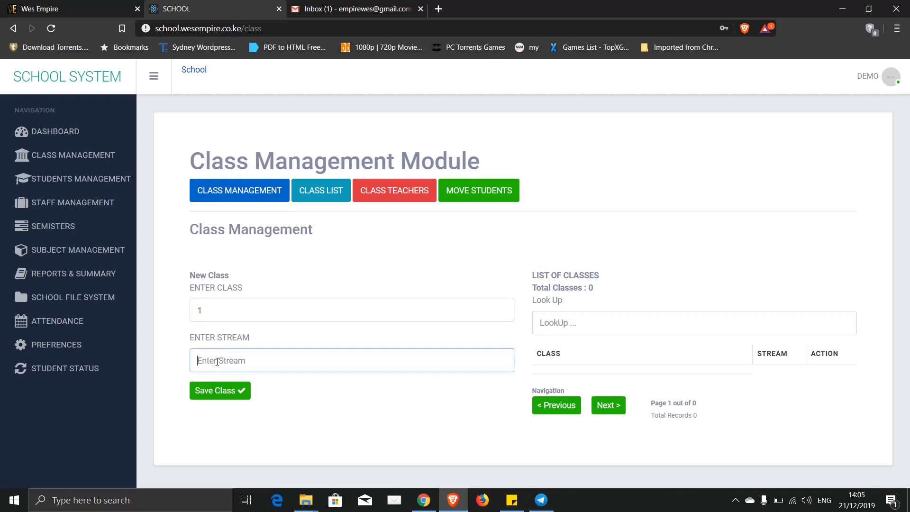
pyautogui.write('RED')
pyautogui.click(219, 390)
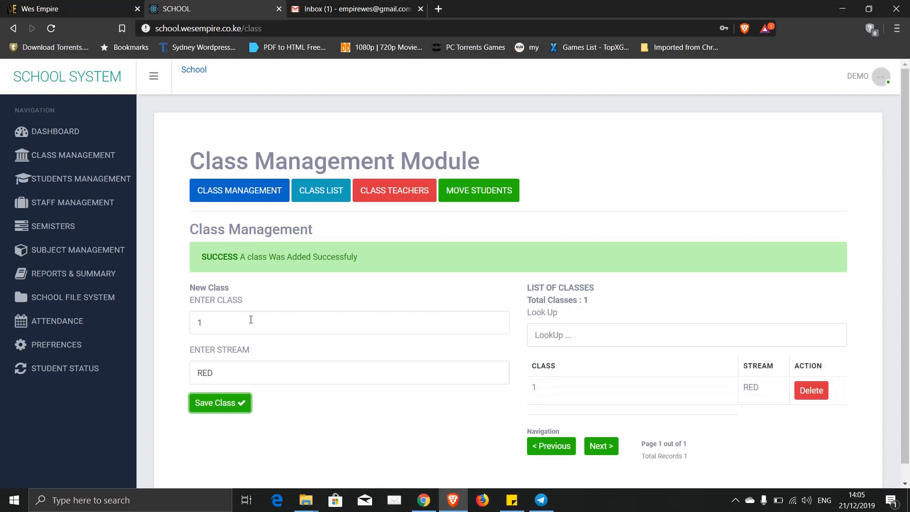
pyautogui.click(216, 324)
pyautogui.moveTo(217, 325); pyautogui.dragTo(177, 326)
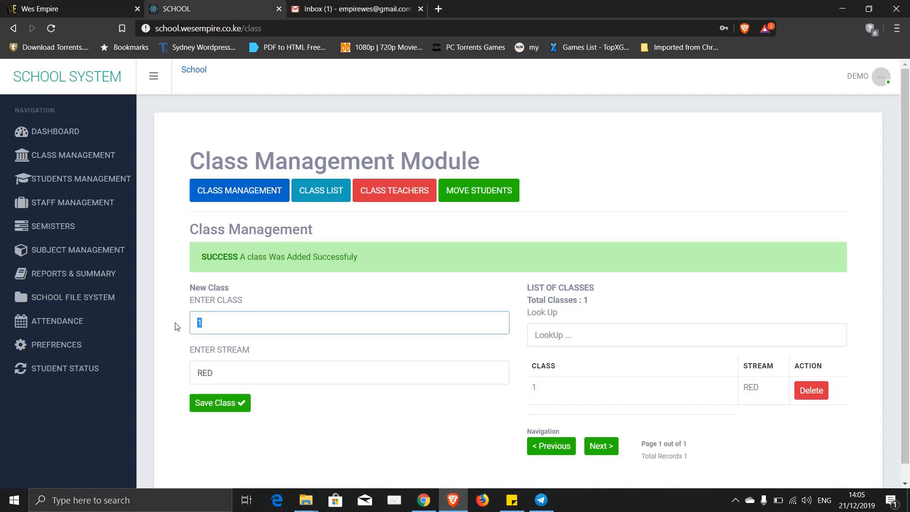
pyautogui.write('2')
pyautogui.click(222, 408)
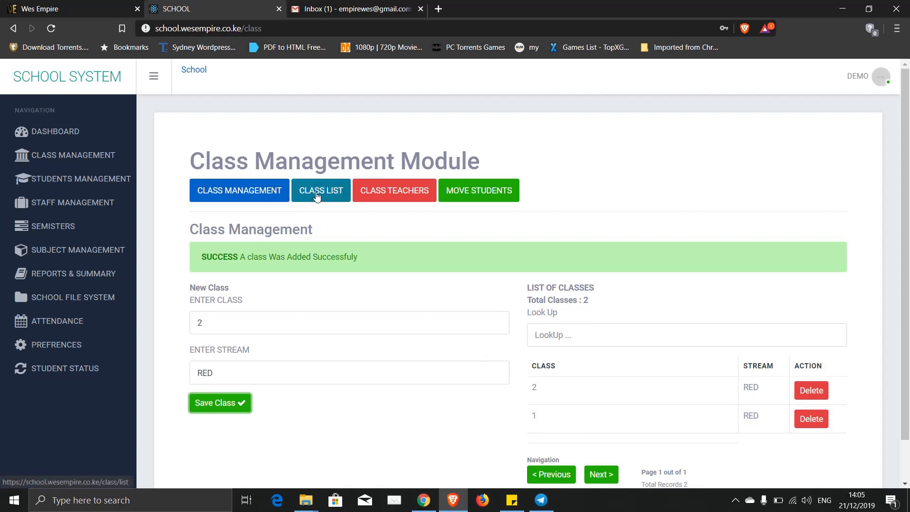
# - Open the Class List generator and check its class and semester choices
pyautogui.click(317, 196)
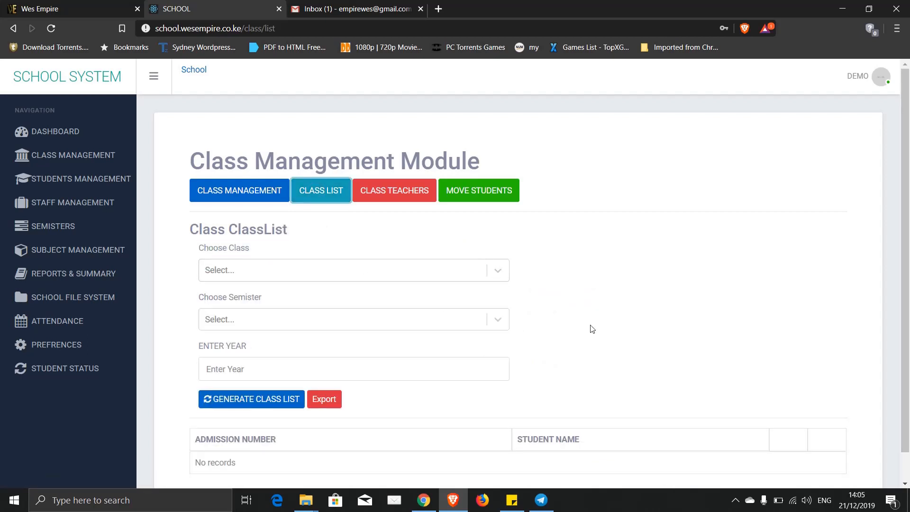
pyautogui.scroll(-1, 616, 336)
pyautogui.scroll(1, 615, 336)
pyautogui.click(502, 276)
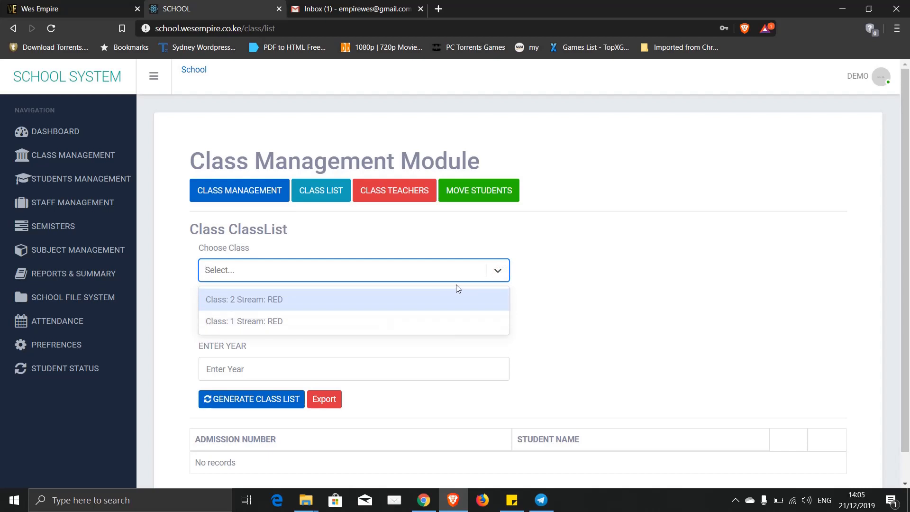
pyautogui.click(500, 272)
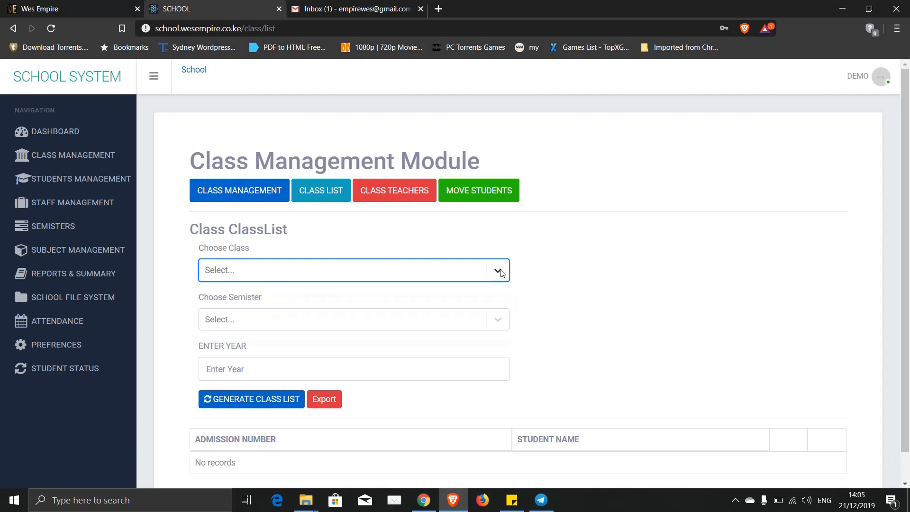
pyautogui.click(499, 321)
pyautogui.click(499, 321)
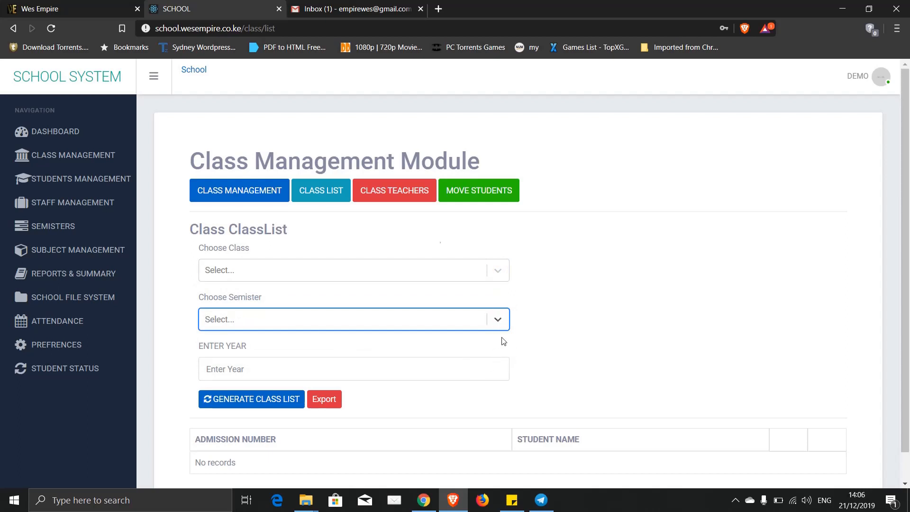
# - Look over the Class Teachers page, then go to Student Management
pyautogui.click(404, 194)
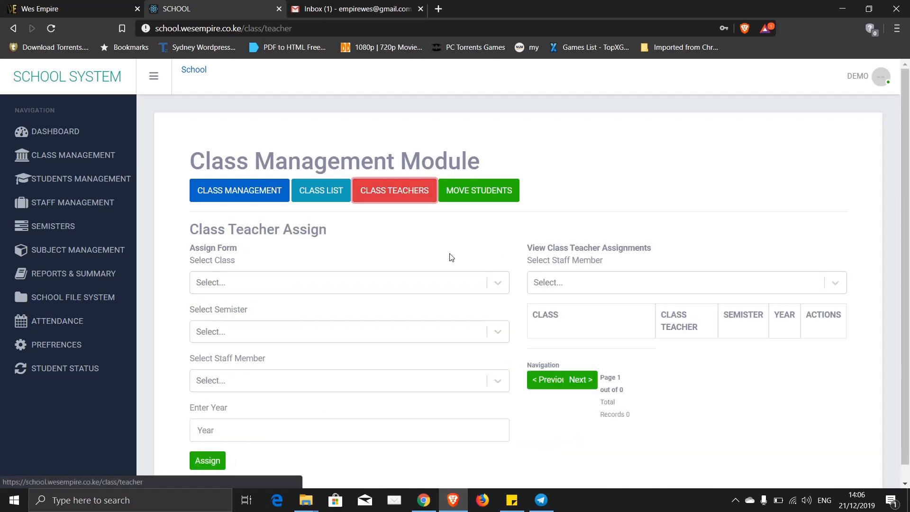
pyautogui.scroll(-1, 519, 290)
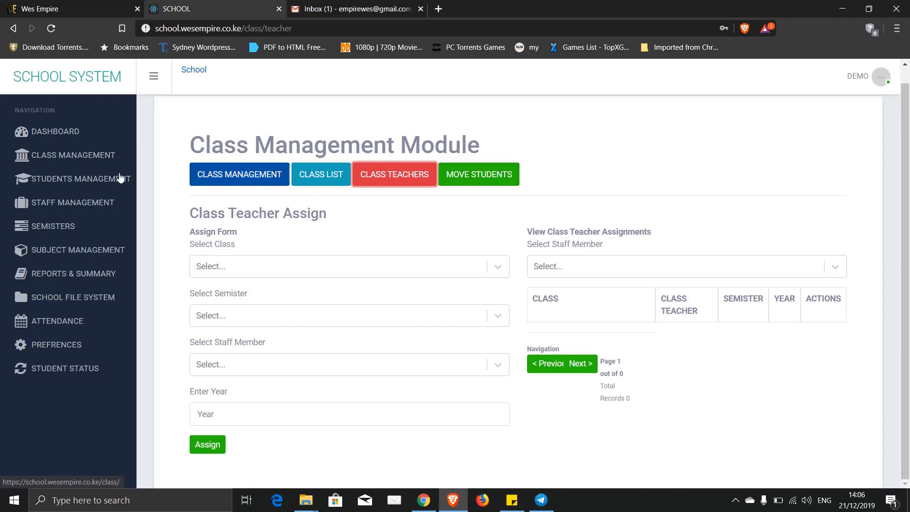
pyautogui.click(79, 182)
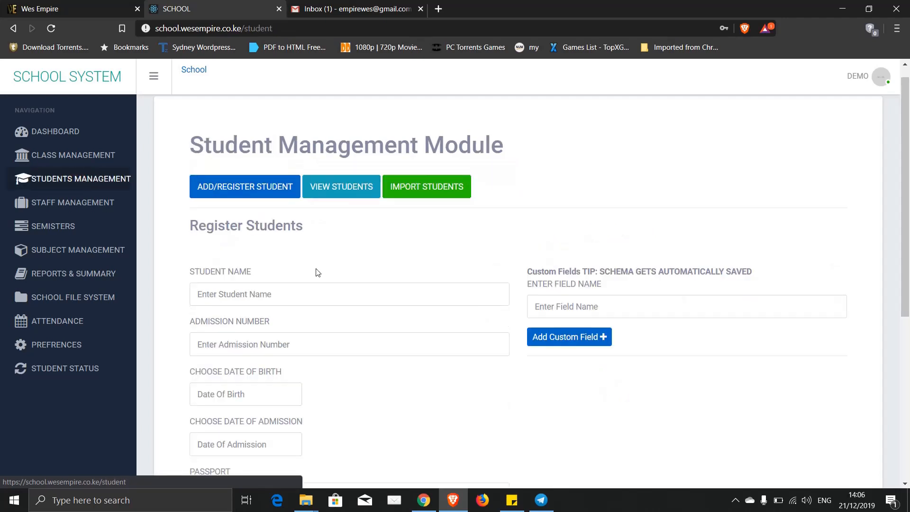
# - Enter the student's full name and an admission number in the Register Students form
pyautogui.scroll(-4, 455, 242)
pyautogui.scroll(-2, 453, 243)
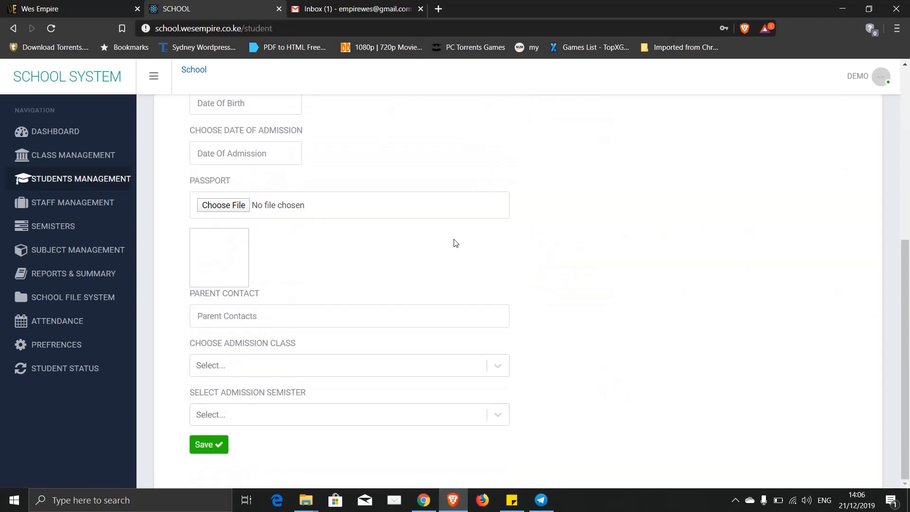
pyautogui.scroll(7, 454, 243)
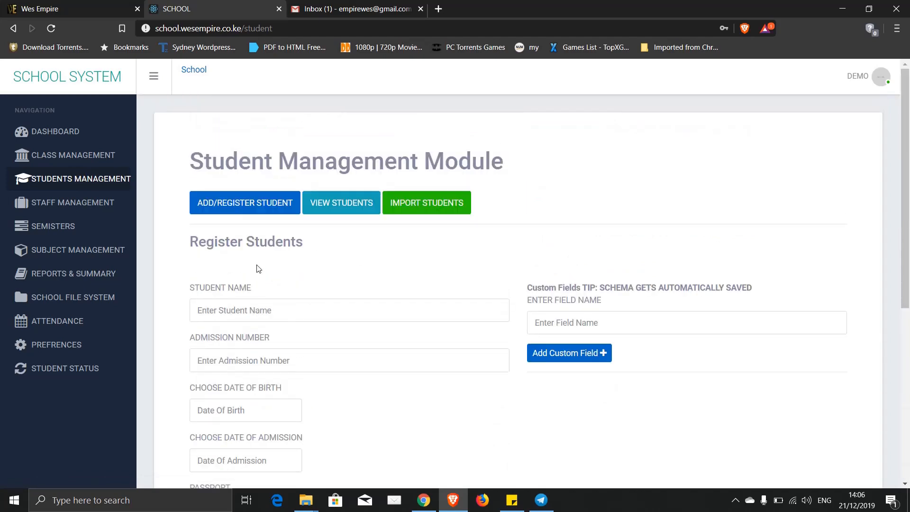
pyautogui.scroll(-6, 249, 241)
pyautogui.scroll(6, 249, 241)
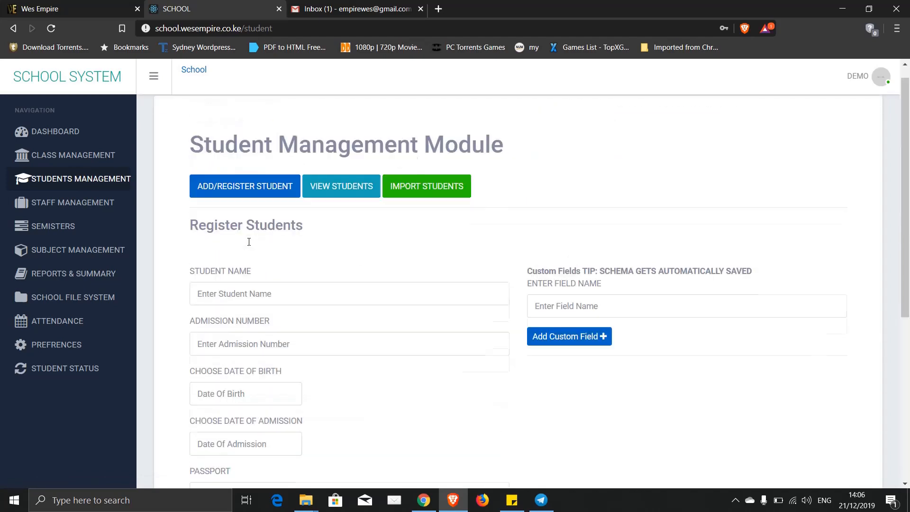
pyautogui.scroll(-6, 249, 241)
pyautogui.scroll(6, 248, 242)
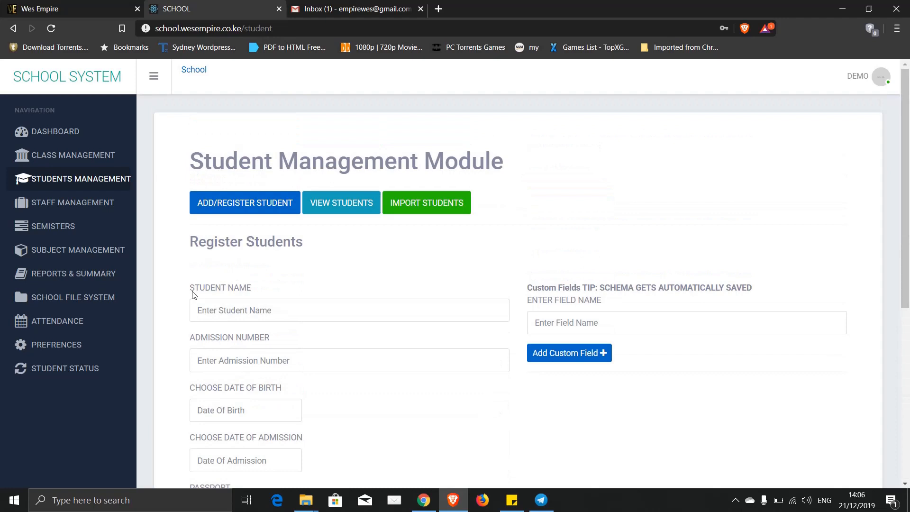
pyautogui.click(213, 311)
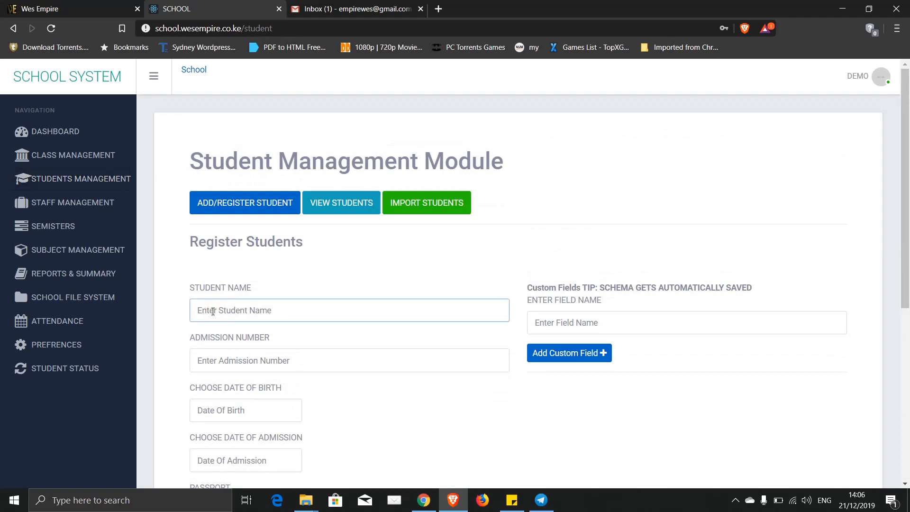
pyautogui.write('JAMES JAMES')
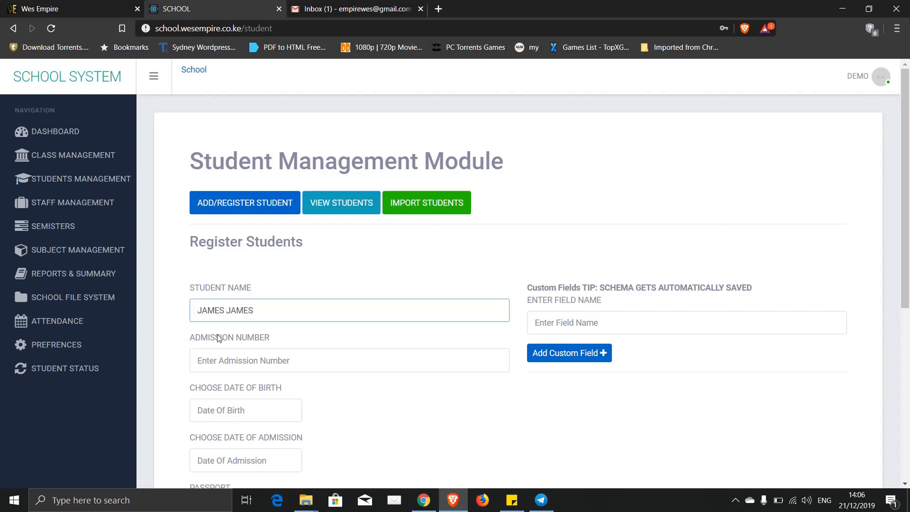
pyautogui.click(222, 366)
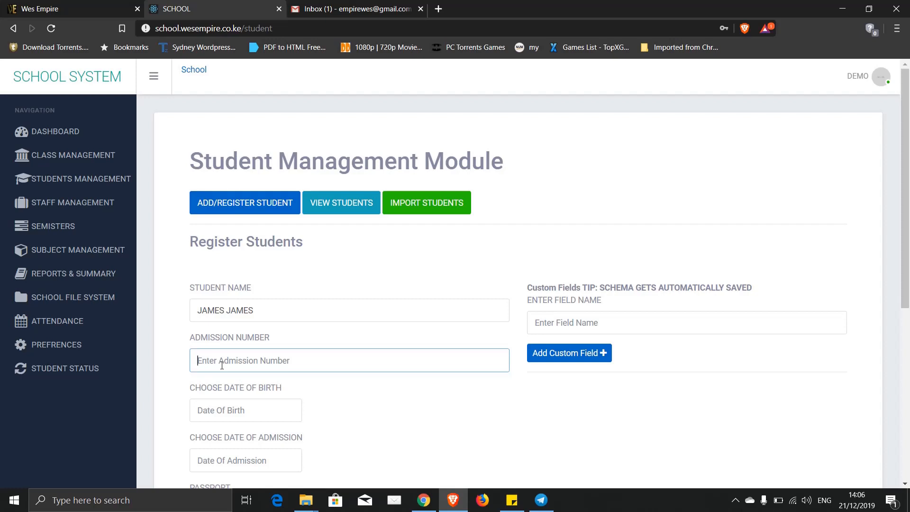
pyautogui.write('111')
pyautogui.scroll(-6, 164, 397)
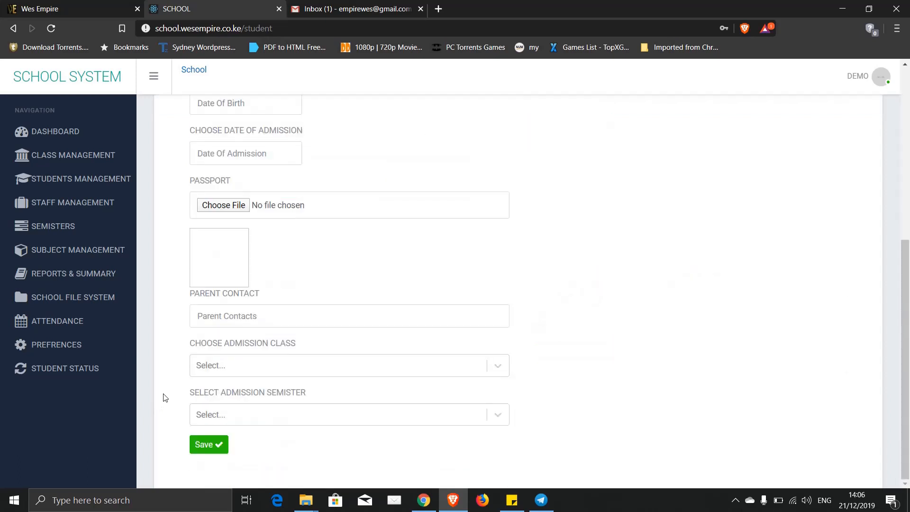
pyautogui.scroll(3, 164, 396)
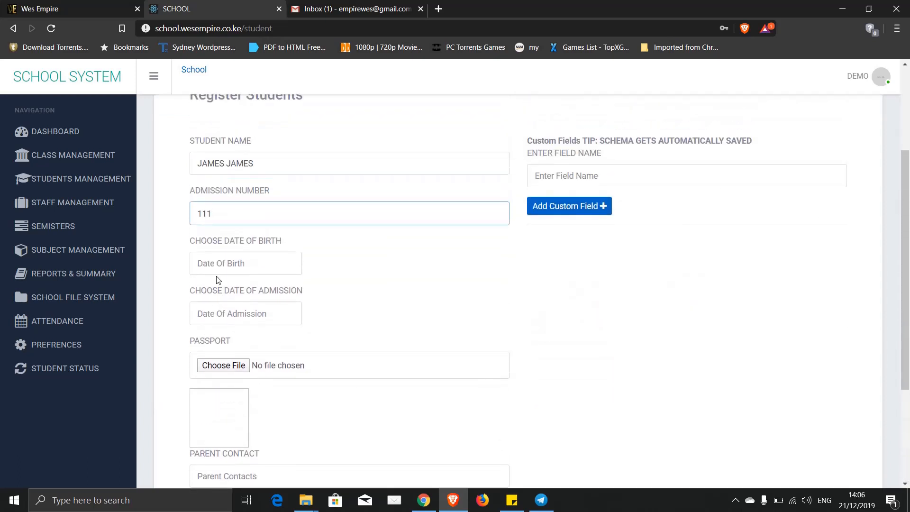
pyautogui.click(215, 267)
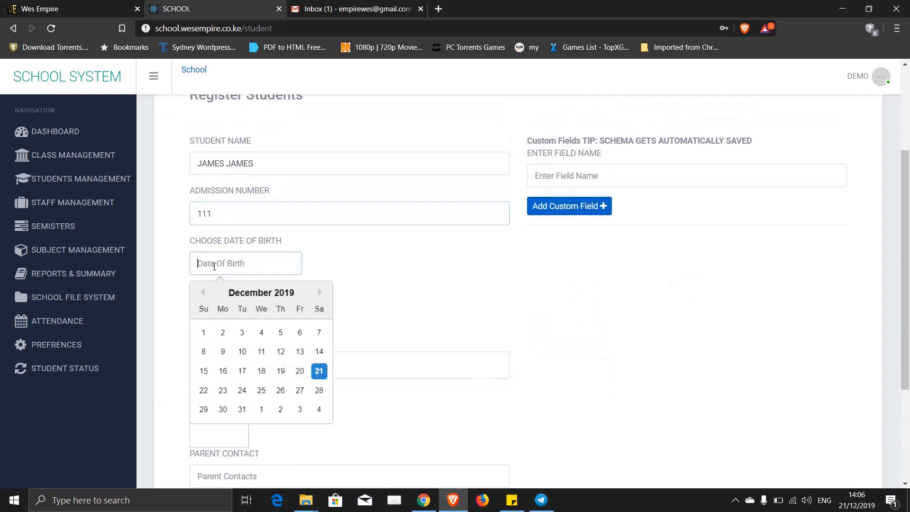
pyautogui.doubleClick(205, 294)
pyautogui.tripleClick(205, 294)
pyautogui.tripleClick(205, 294)
pyautogui.tripleClick(204, 294)
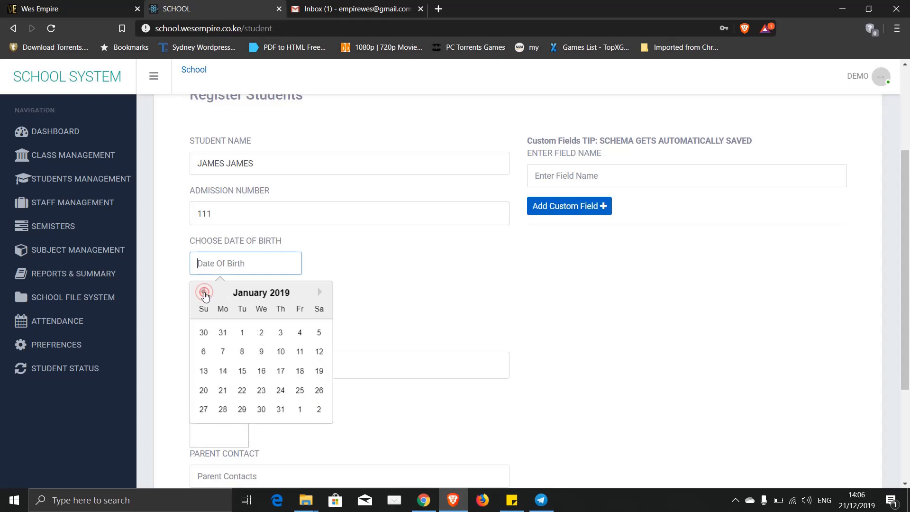
pyautogui.tripleClick(204, 294)
pyautogui.doubleClick(204, 294)
pyautogui.tripleClick(205, 294)
pyautogui.doubleClick(205, 294)
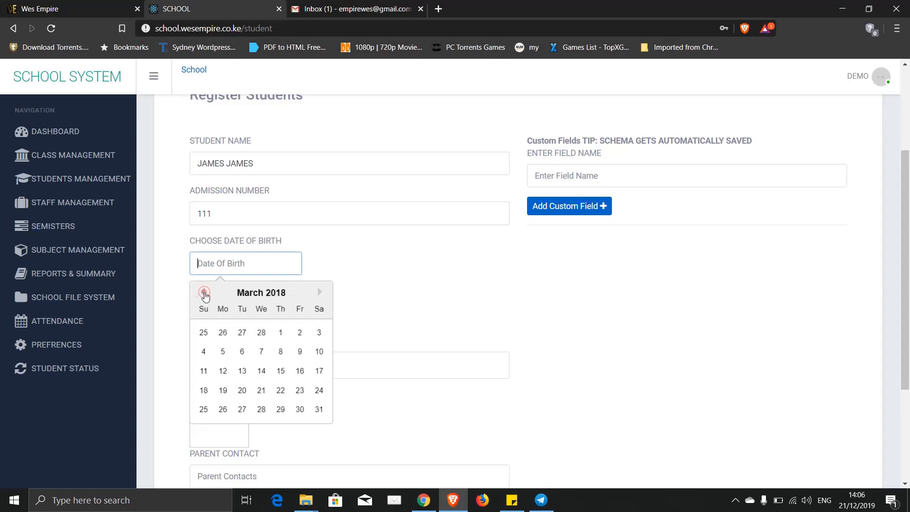
pyautogui.tripleClick(205, 294)
pyautogui.doubleClick(204, 294)
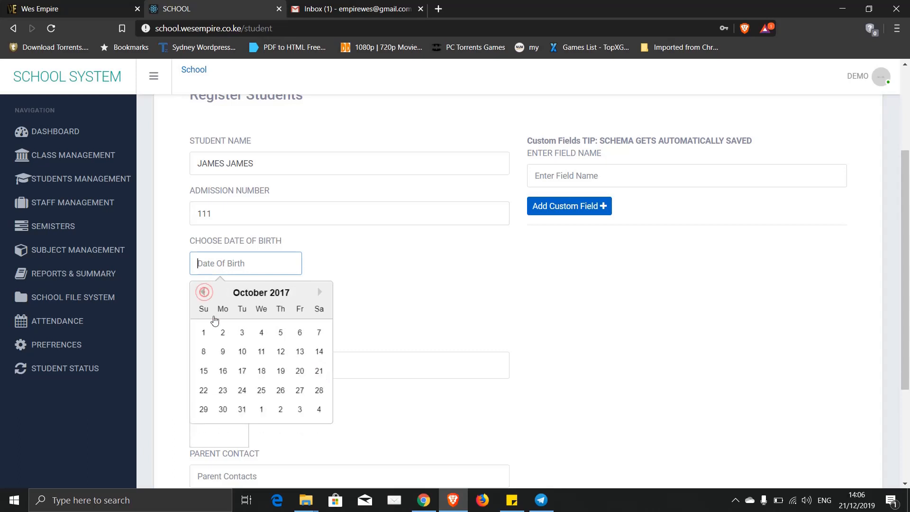
pyautogui.click(223, 351)
pyautogui.click(245, 264)
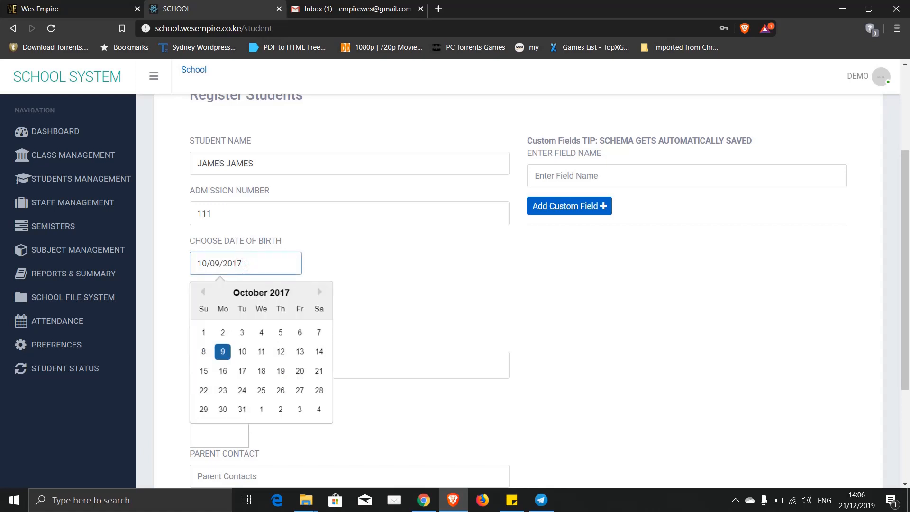
pyautogui.press('BackSpace')
pyautogui.press('BackSpace')
pyautogui.write('00')
pyautogui.click(179, 264)
# - Pick 21 December 2019 as the Date Of Admission
pyautogui.click(235, 311)
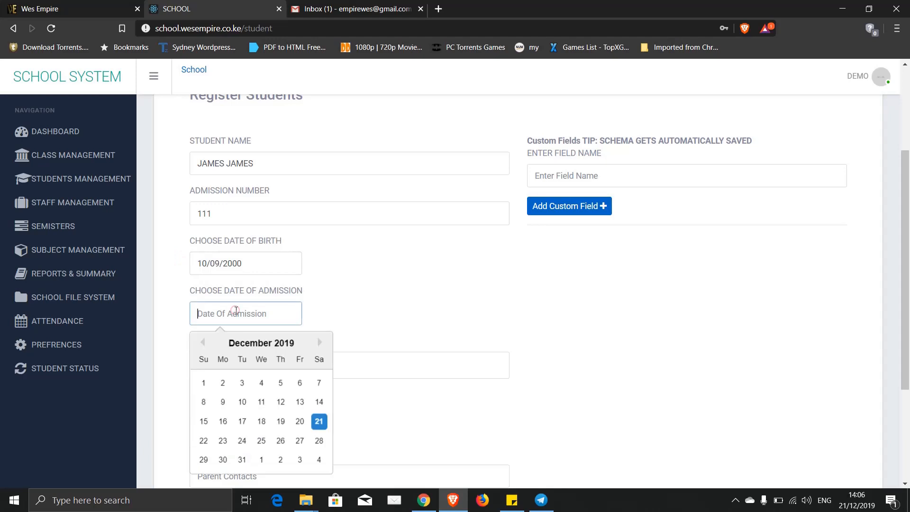
pyautogui.click(319, 422)
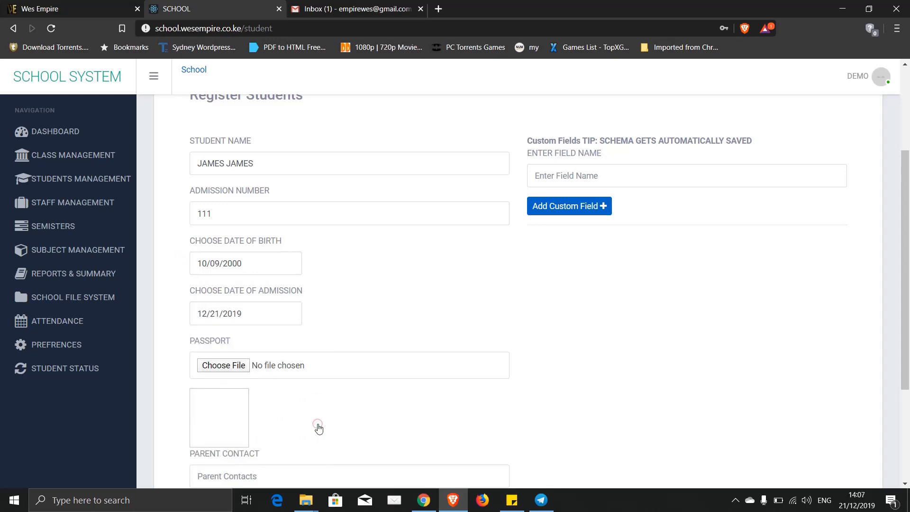
pyautogui.scroll(-3, 368, 340)
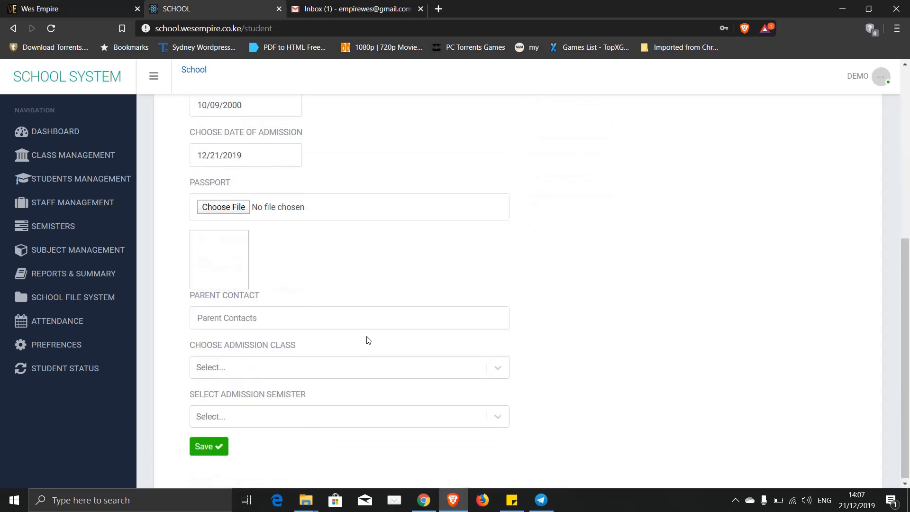
pyautogui.scroll(3, 367, 340)
# - Attach Desktop's male image as the passport photo and enter the parent's contact number
pyautogui.click(234, 357)
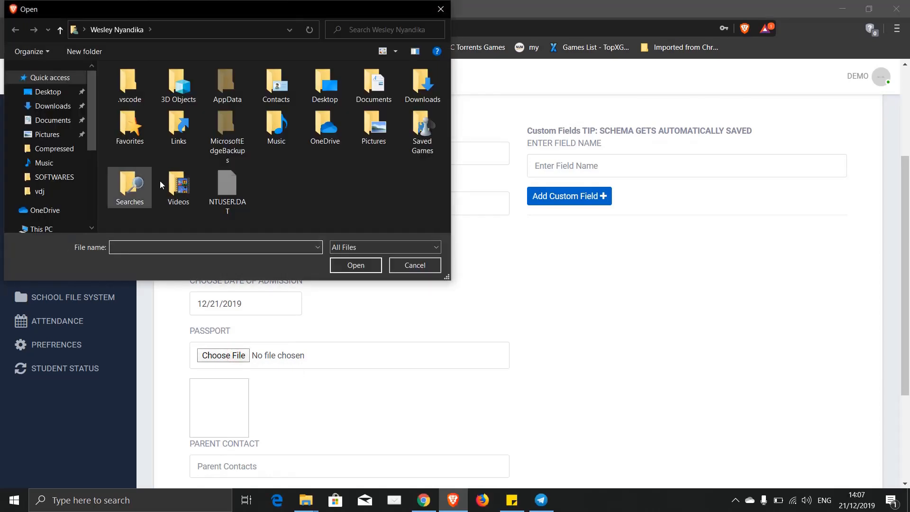
pyautogui.click(56, 91)
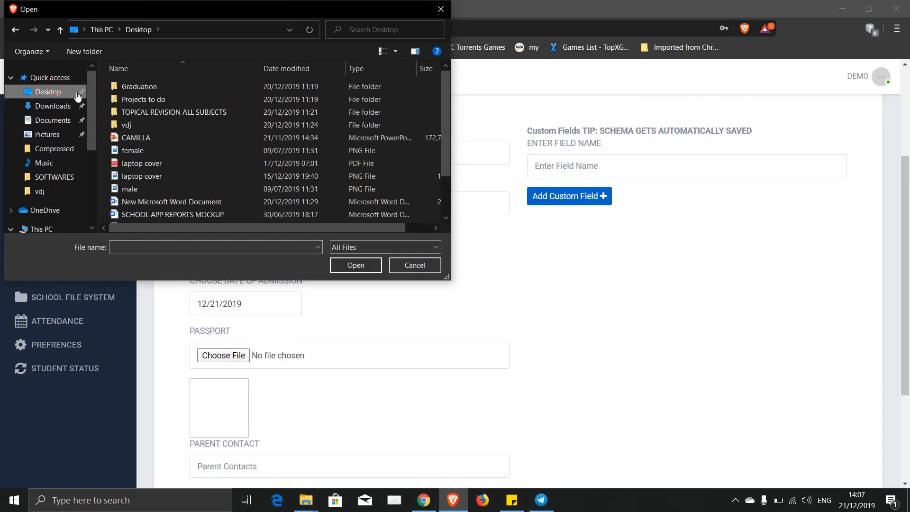
pyautogui.doubleClick(126, 190)
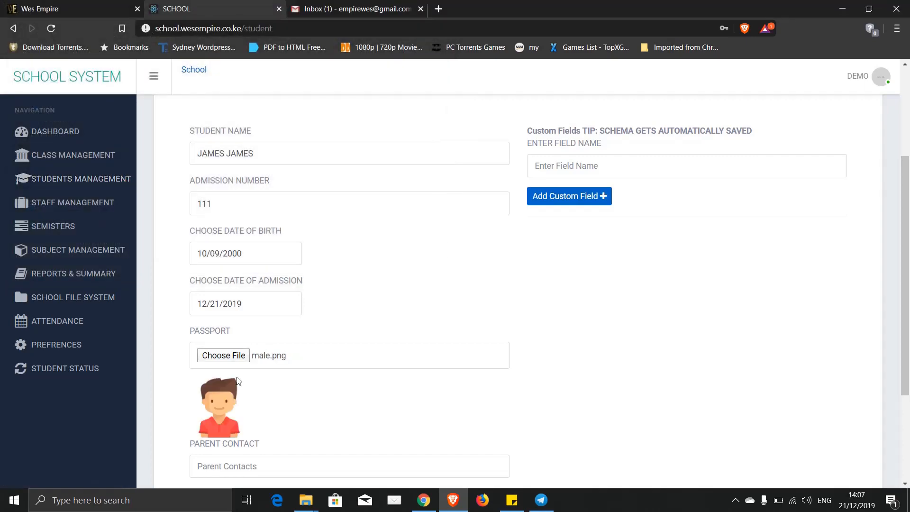
pyautogui.scroll(-3, 680, 382)
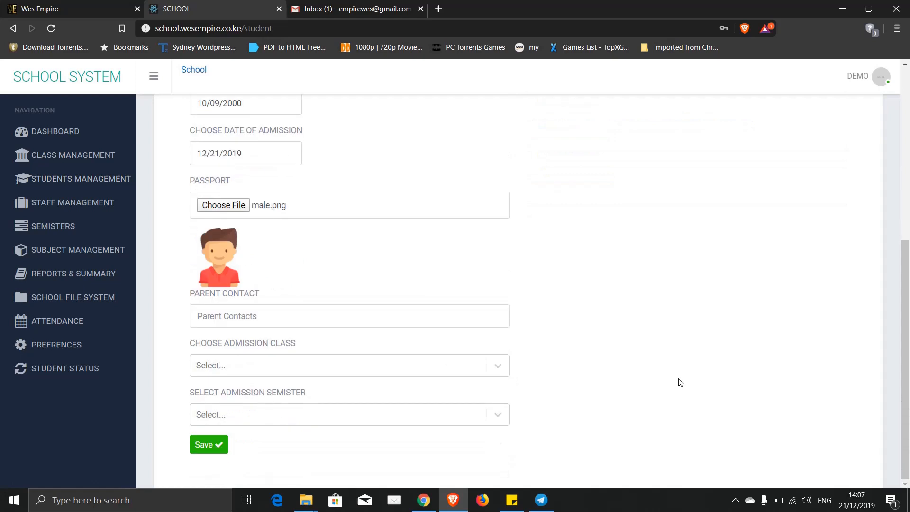
pyautogui.click(224, 319)
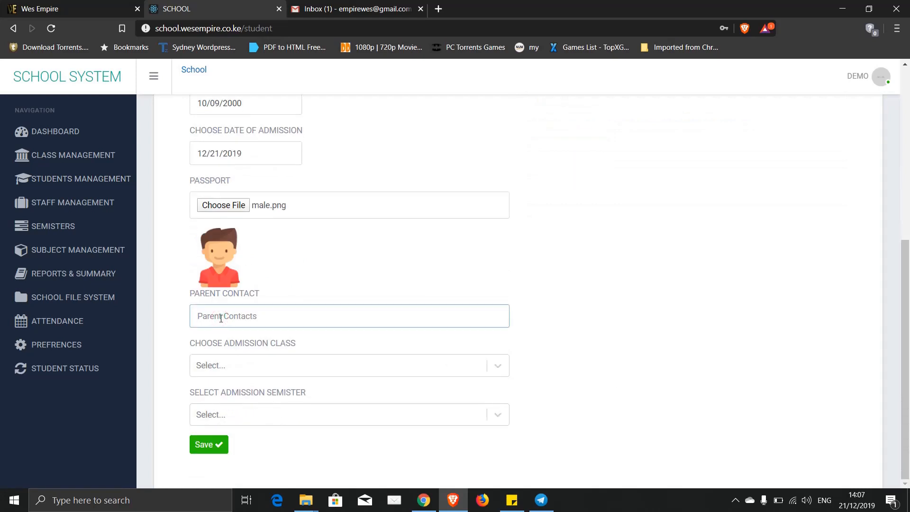
# - Choose Class: 1 Stream: RED for admission, find no semesters available, and go to Semisters
pyautogui.click(233, 368)
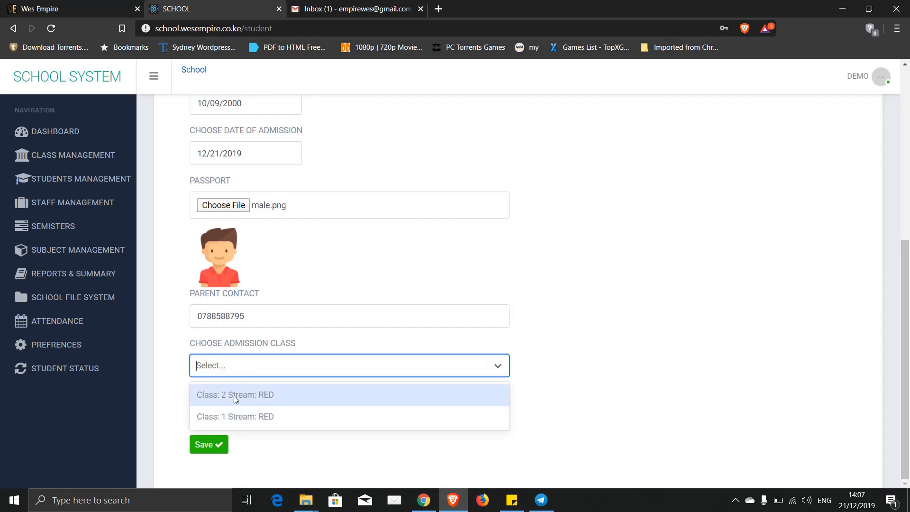
pyautogui.click(233, 416)
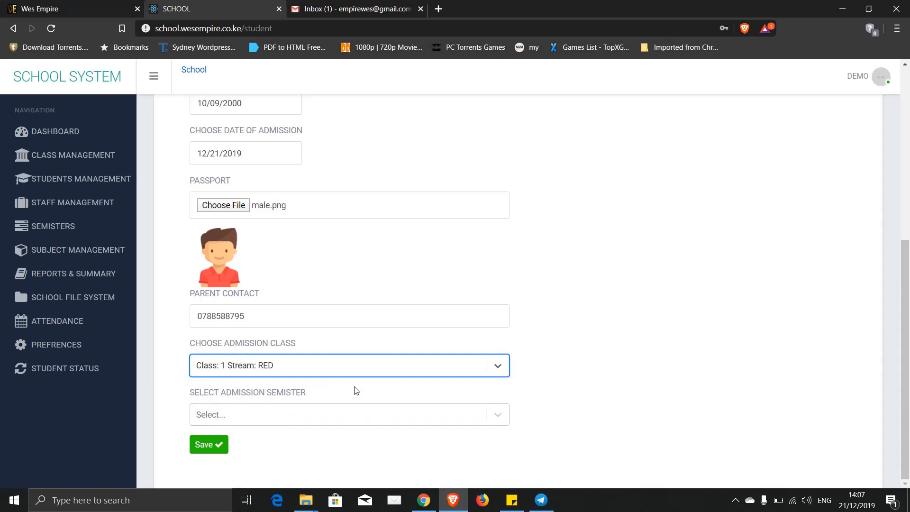
pyautogui.click(497, 415)
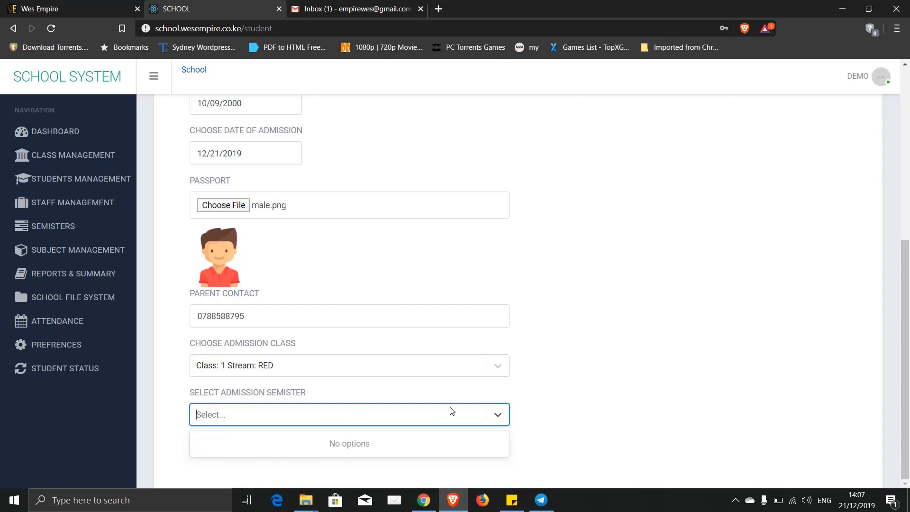
pyautogui.click(504, 415)
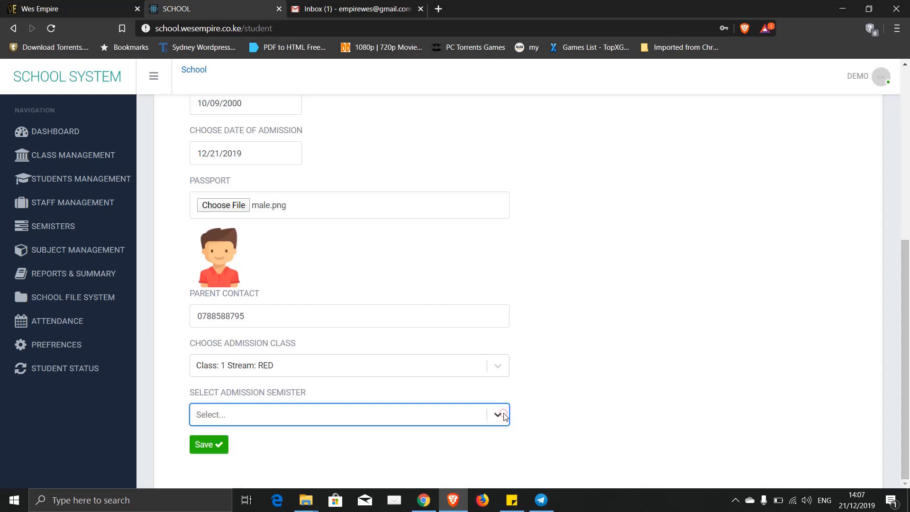
pyautogui.click(65, 226)
# - Save semesters ONE, TWO and THREE one after another
pyautogui.click(257, 244)
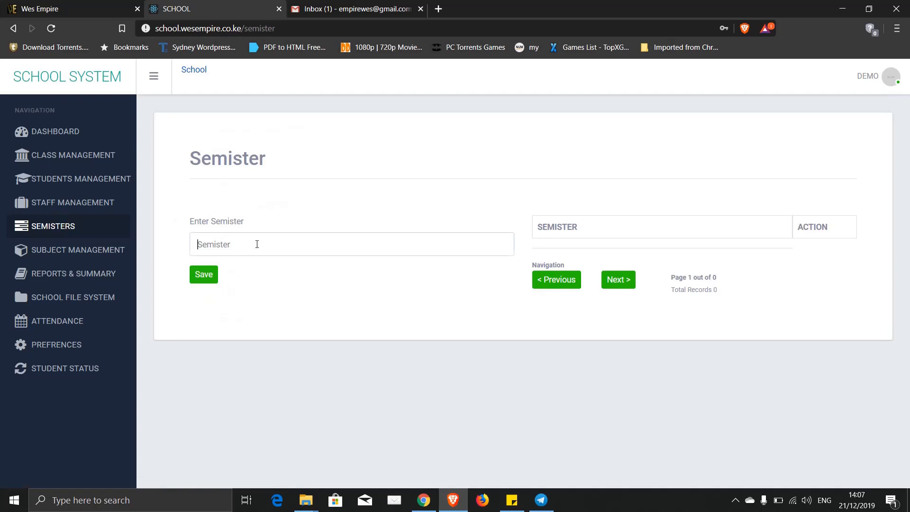
pyautogui.write('ONE')
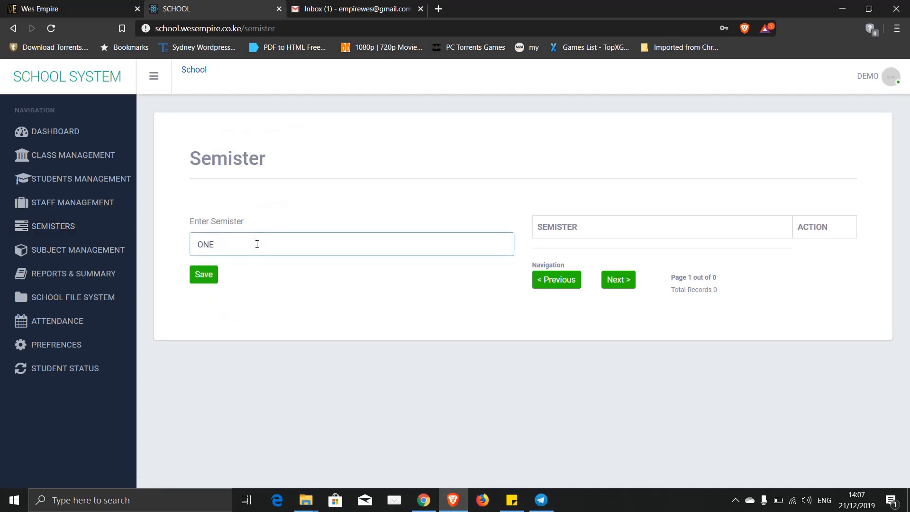
pyautogui.click(206, 278)
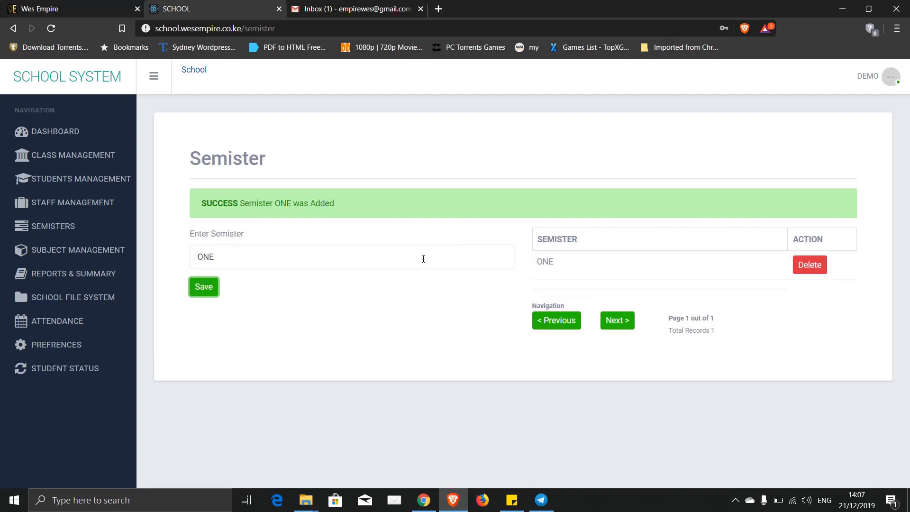
pyautogui.doubleClick(332, 257)
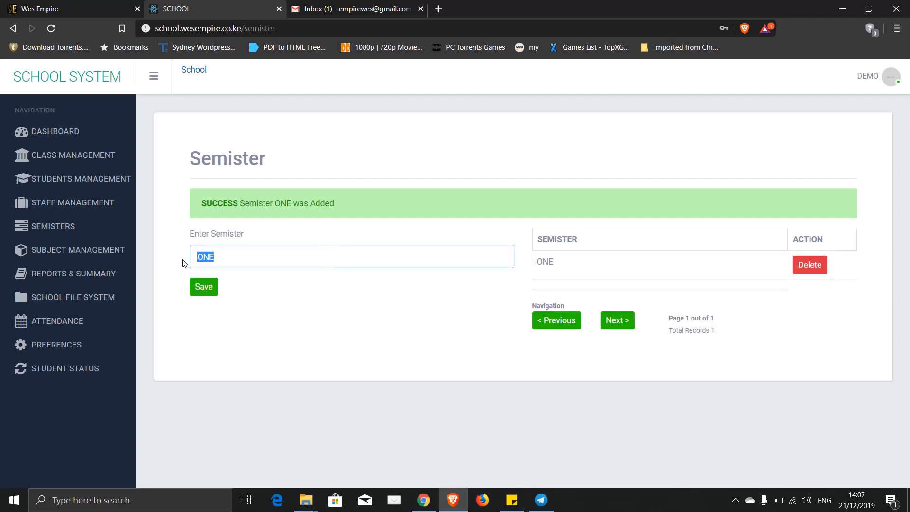
pyautogui.write('TWO')
pyautogui.click(204, 288)
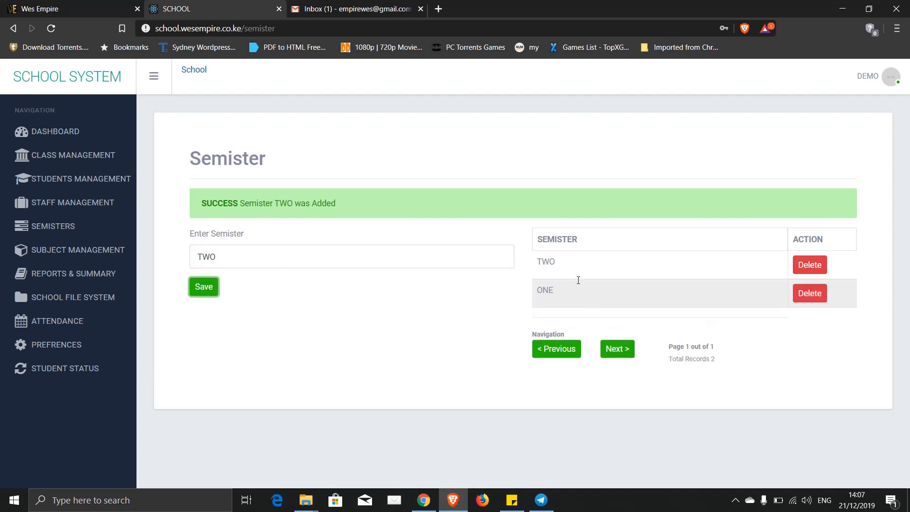
pyautogui.doubleClick(247, 255)
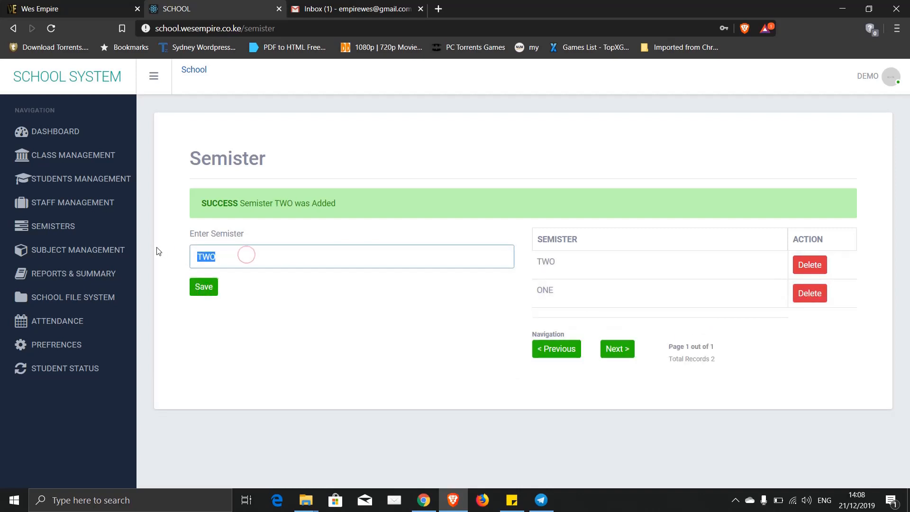
pyautogui.write('THREE')
pyautogui.click(203, 289)
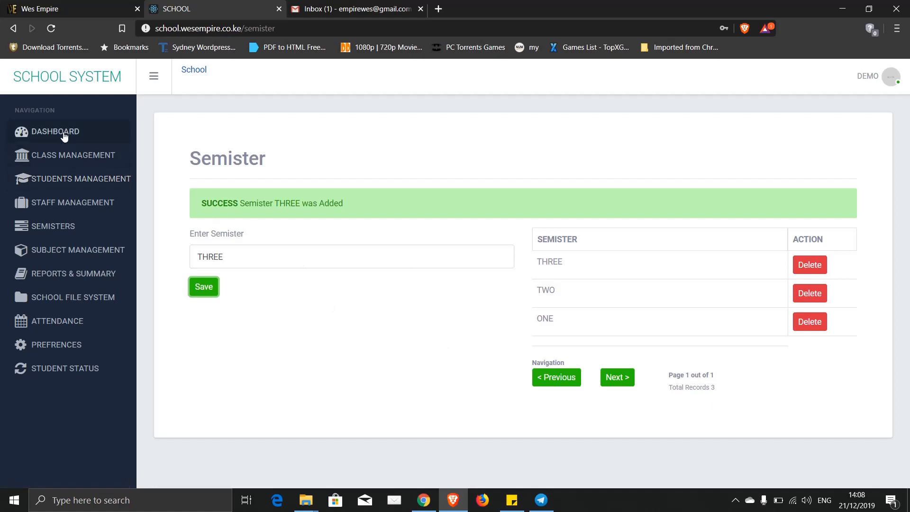
# - Return to student registration and check the class and semester lists now offer options
pyautogui.click(65, 182)
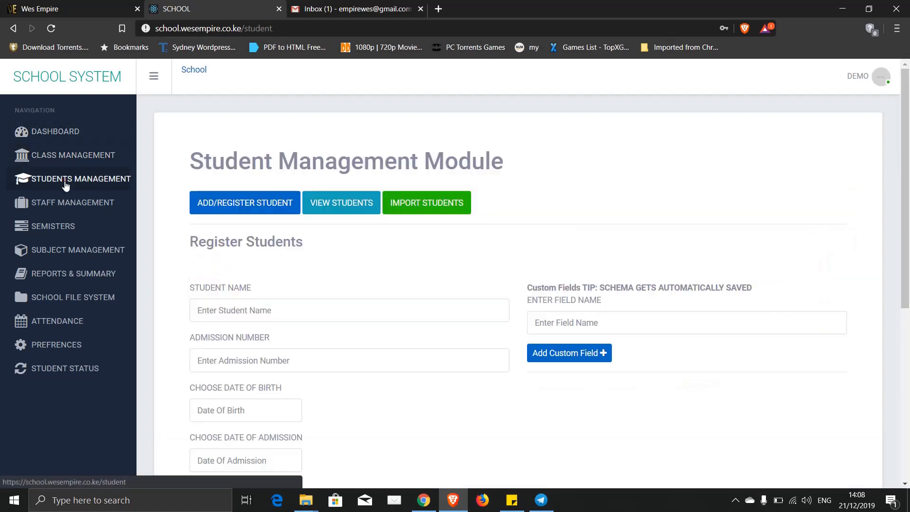
pyautogui.scroll(-6, 250, 313)
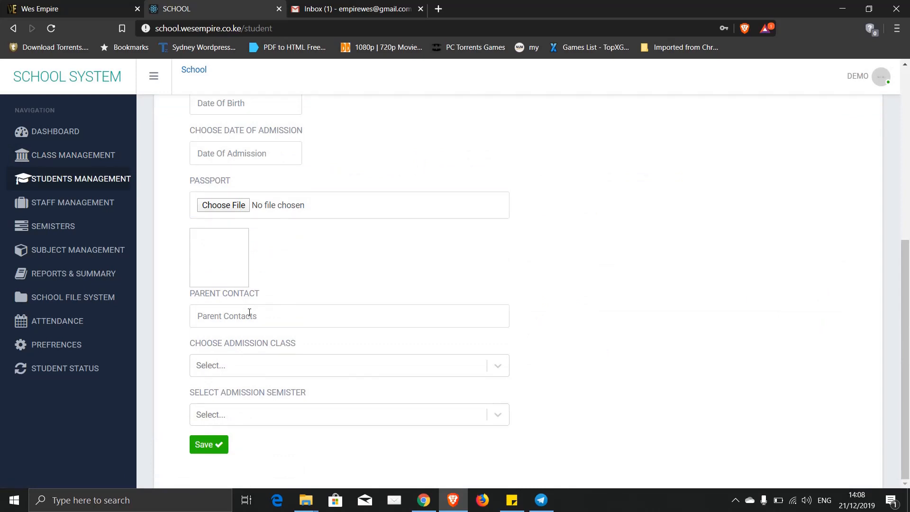
pyautogui.click(229, 370)
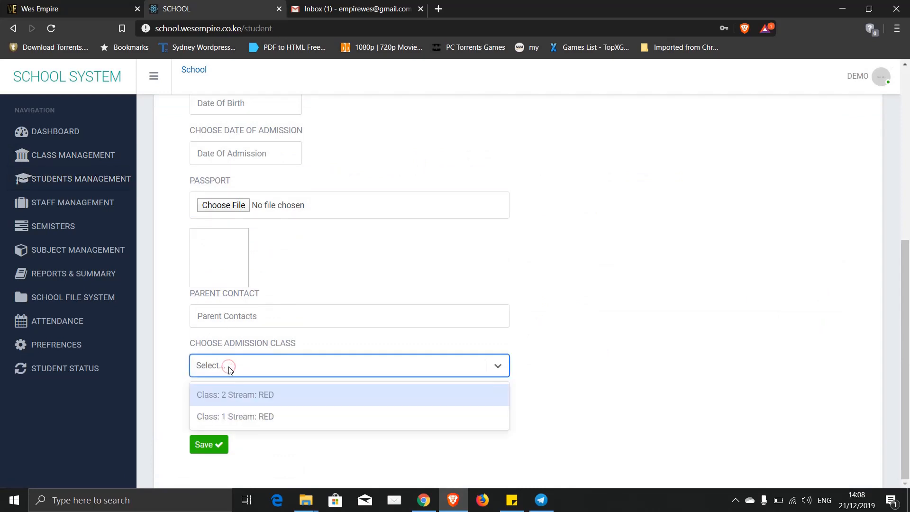
pyautogui.click(229, 370)
pyautogui.click(230, 369)
pyautogui.click(229, 373)
pyautogui.click(229, 408)
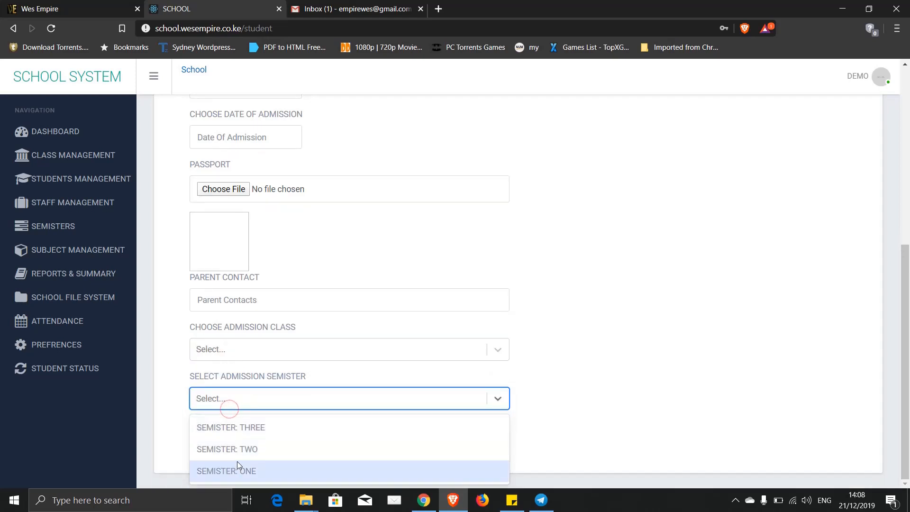
pyautogui.click(232, 402)
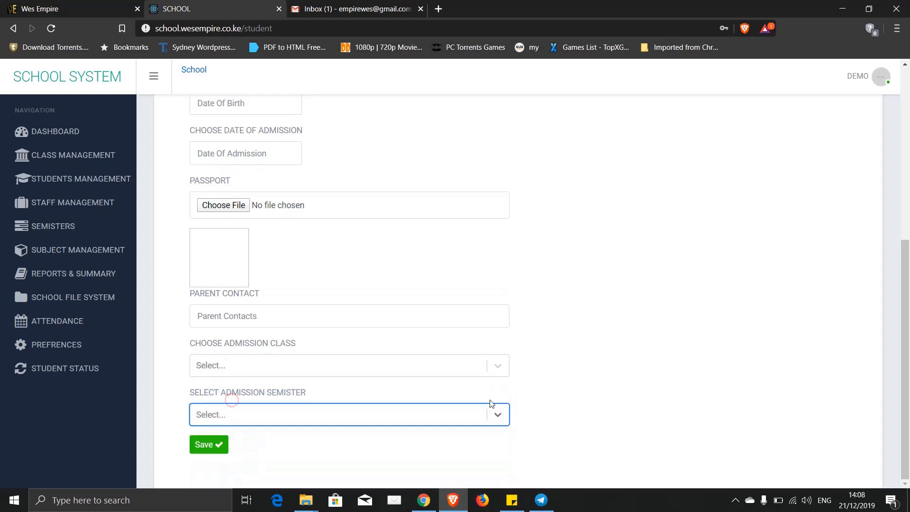
pyautogui.scroll(6, 619, 372)
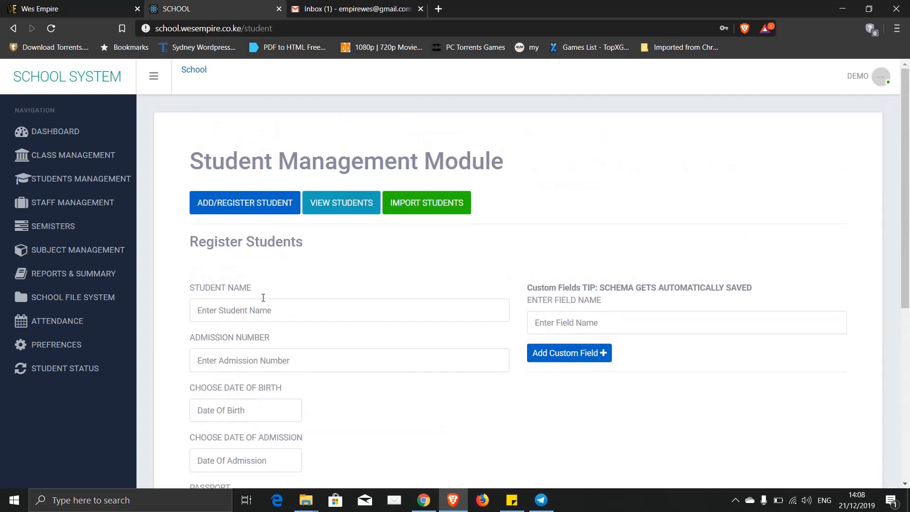
# - Re-enter the student's name and admission number
pyautogui.click(223, 309)
pyautogui.write('JAM')
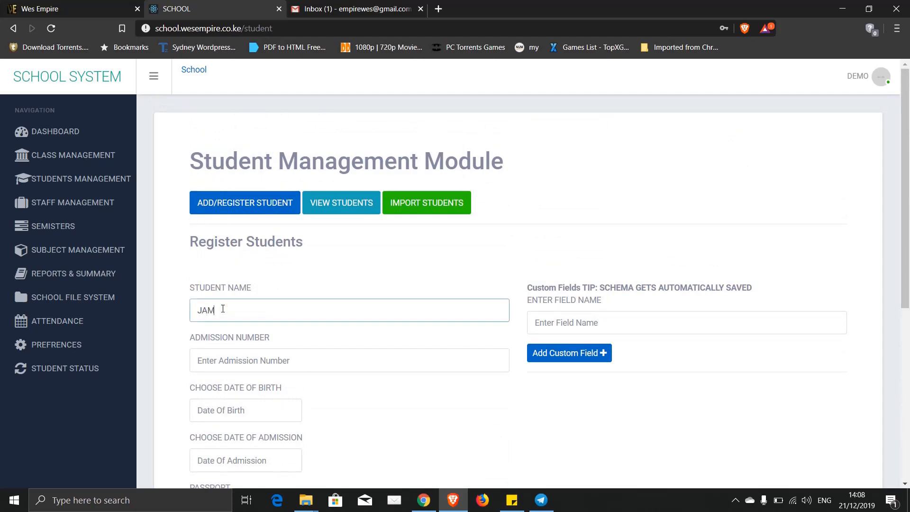
pyautogui.write('ES JAMES')
pyautogui.click(208, 360)
pyautogui.write('11')
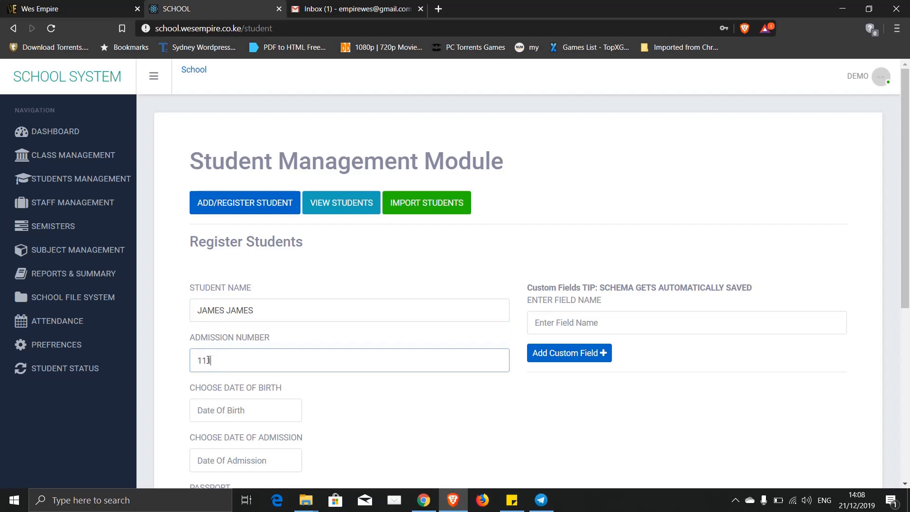
pyautogui.scroll(-6, 208, 360)
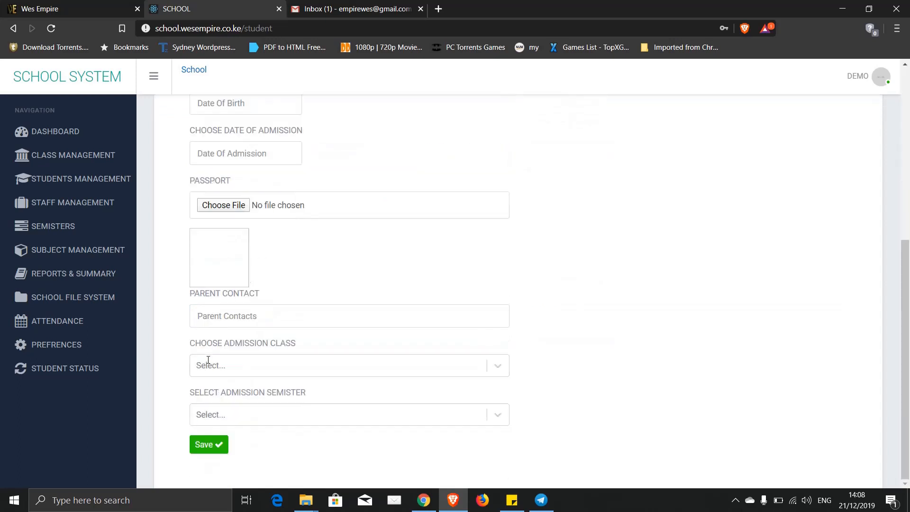
pyautogui.click(227, 103)
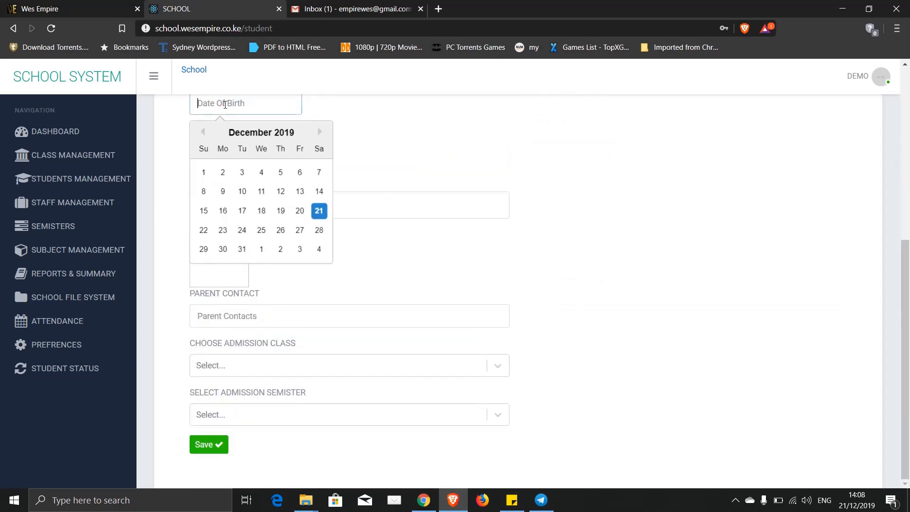
pyautogui.click(205, 137)
pyautogui.click(206, 133)
pyautogui.click(206, 133)
pyautogui.click(205, 133)
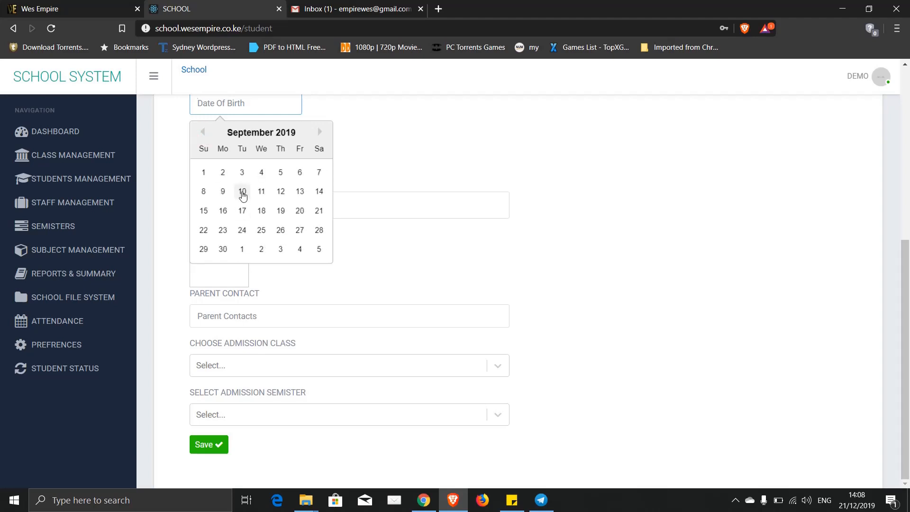
pyautogui.click(242, 191)
pyautogui.click(255, 102)
pyautogui.press('BackSpace')
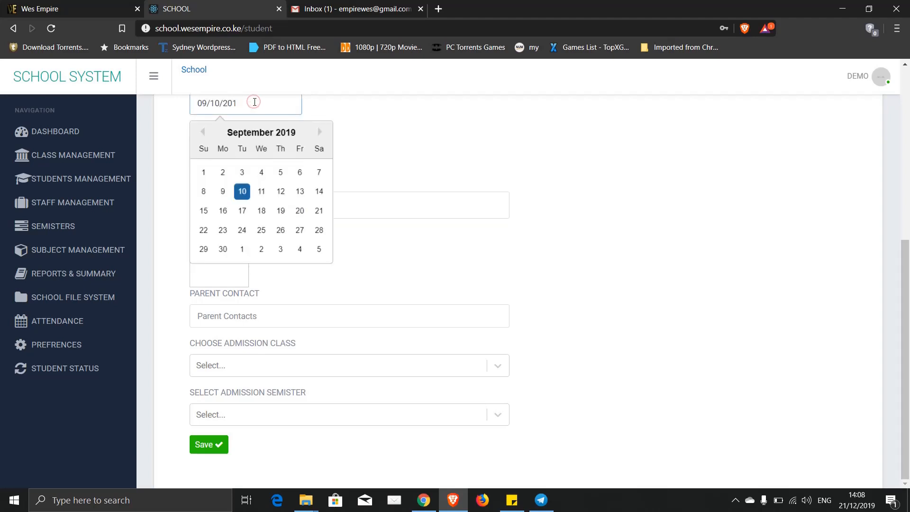
pyautogui.press('BackSpace')
pyautogui.write('00')
pyautogui.click(397, 127)
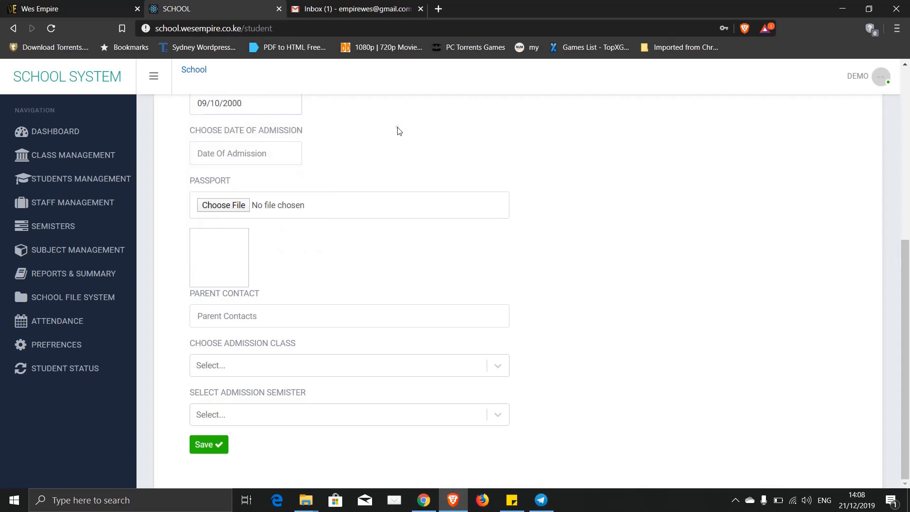
pyautogui.click(275, 152)
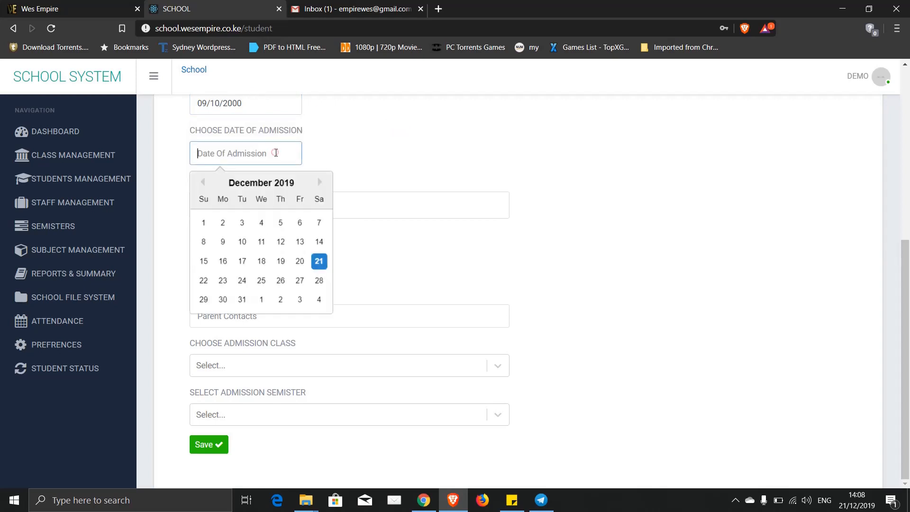
pyautogui.click(319, 261)
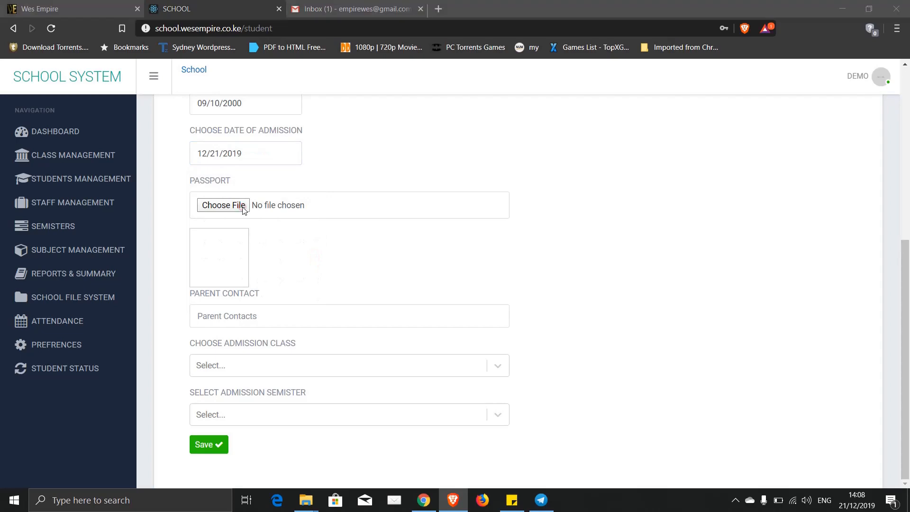
# - Attach male.png as the passport photo and enter the parent's contact number
pyautogui.click(242, 207)
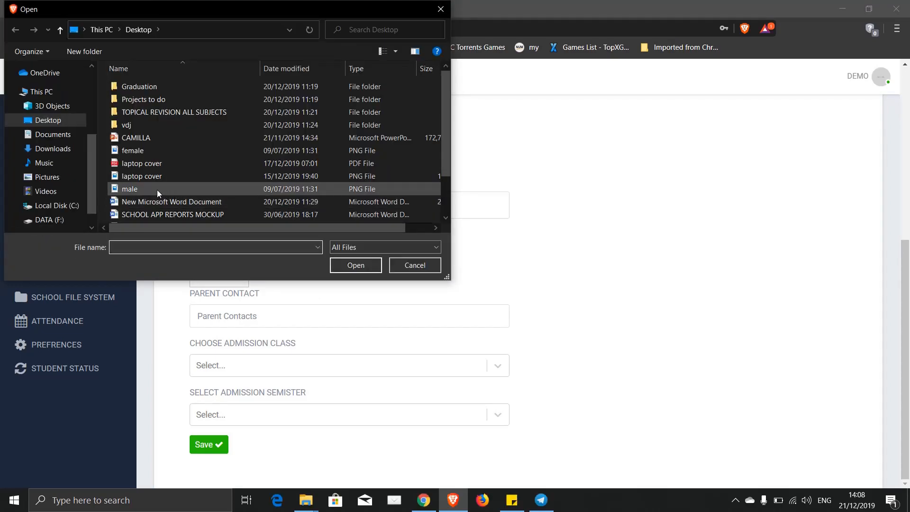
pyautogui.doubleClick(158, 189)
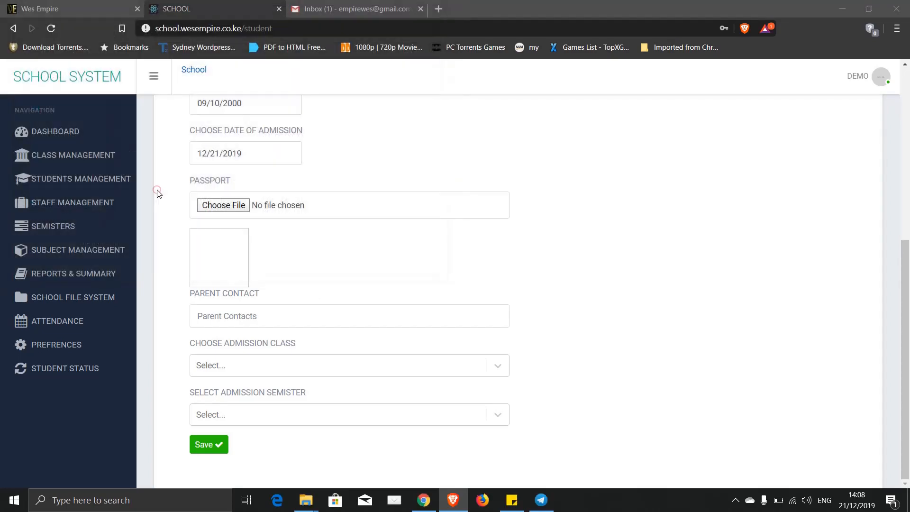
pyautogui.click(223, 314)
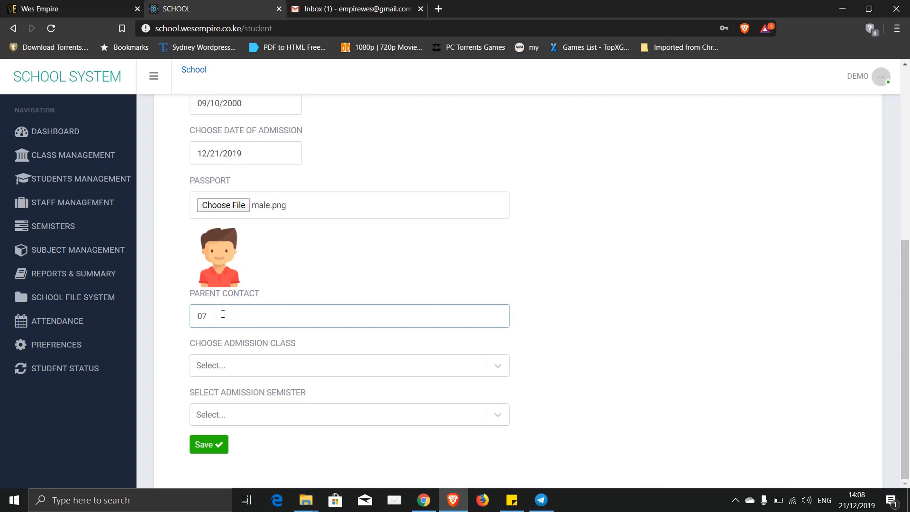
# - Choose Class: 1 Stream: RED and SEMISTER: ONE, then save the registration
pyautogui.click(228, 368)
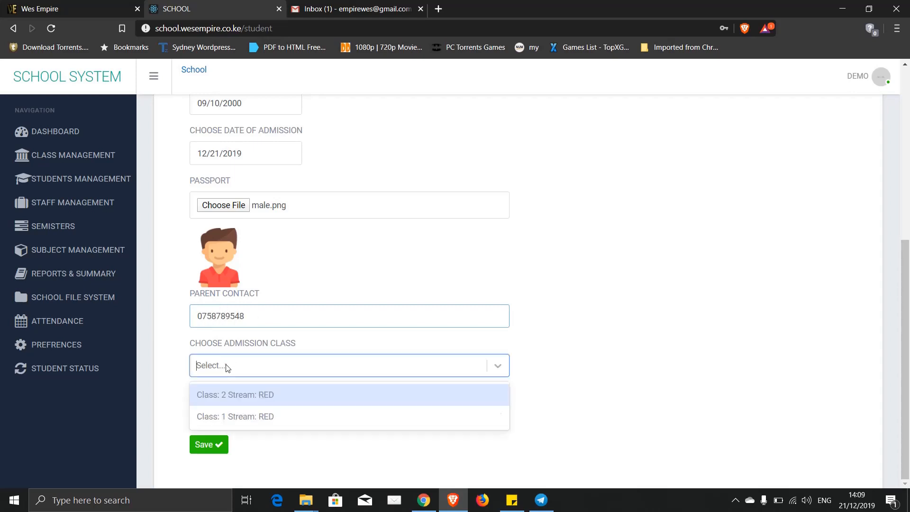
pyautogui.click(242, 417)
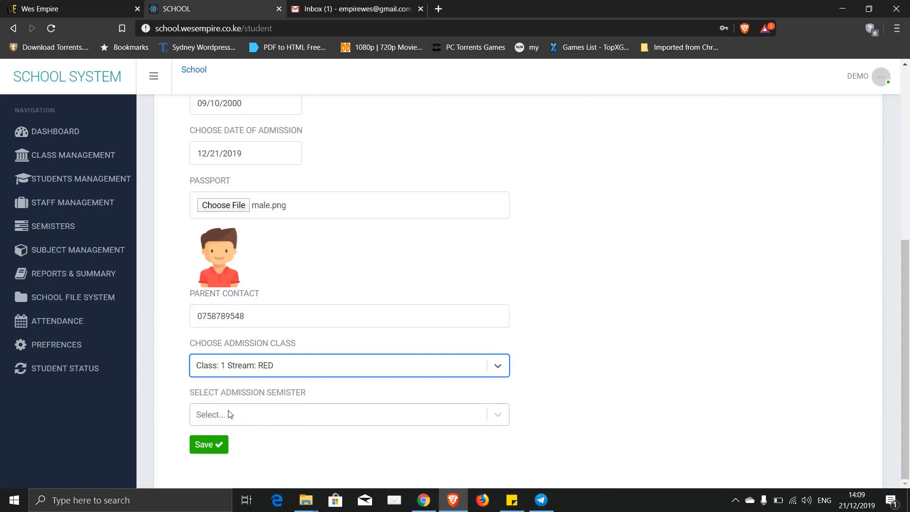
pyautogui.click(229, 415)
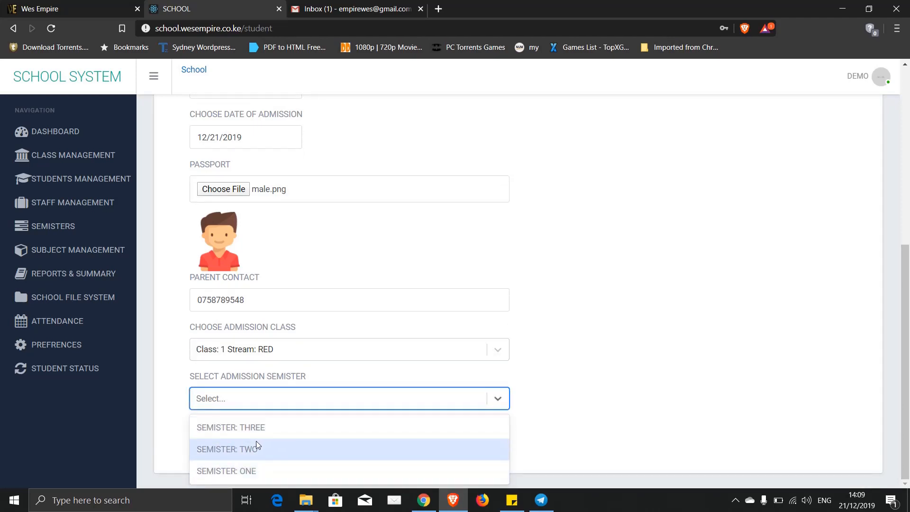
pyautogui.click(224, 470)
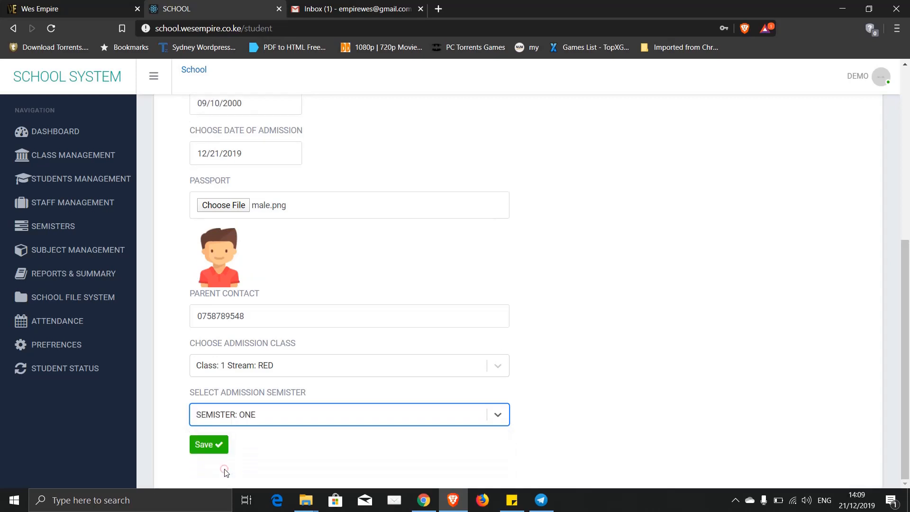
pyautogui.click(207, 446)
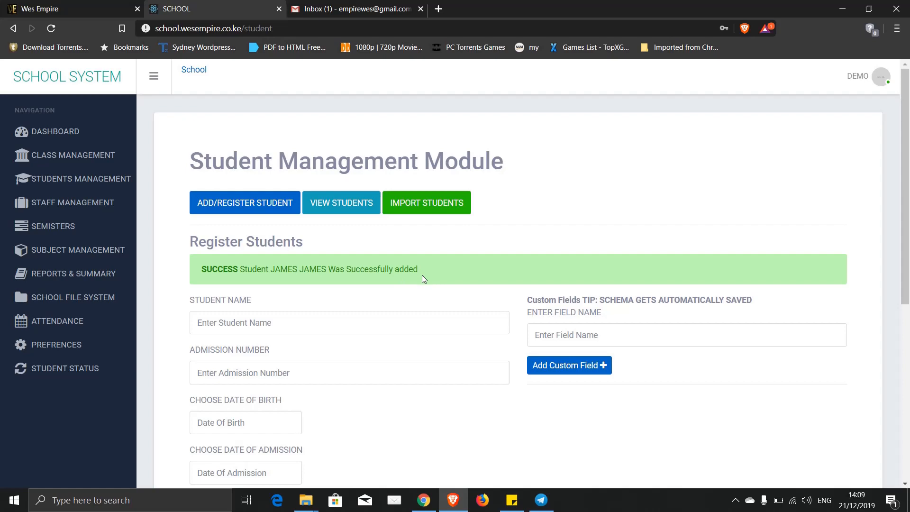
# - Enter the second student's name and admission number 112
pyautogui.scroll(-7, 221, 284)
pyautogui.scroll(2, 220, 308)
pyautogui.scroll(5, 220, 312)
pyautogui.scroll(-6, 220, 312)
pyautogui.scroll(6, 220, 312)
pyautogui.scroll(-6, 220, 312)
pyautogui.scroll(6, 220, 312)
pyautogui.click(234, 321)
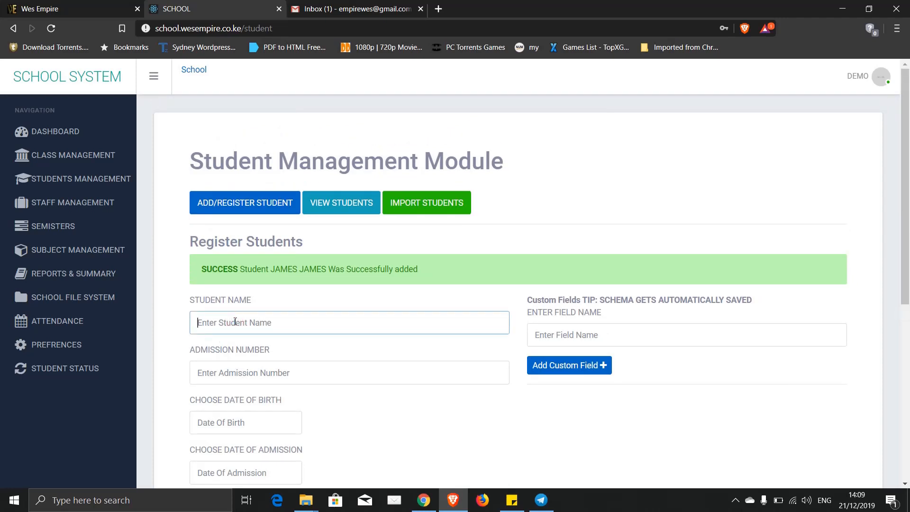
pyautogui.write('MARY ')
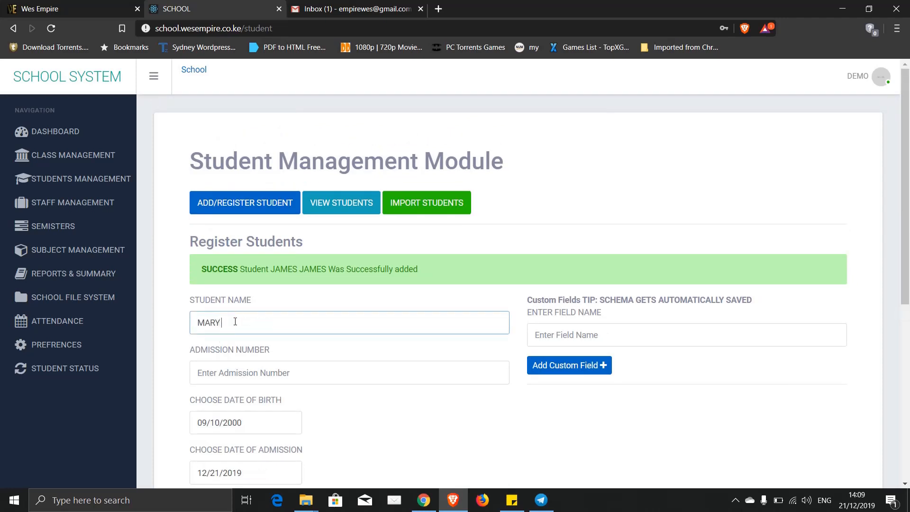
pyautogui.write('MARY')
pyautogui.click(247, 380)
pyautogui.write('11')
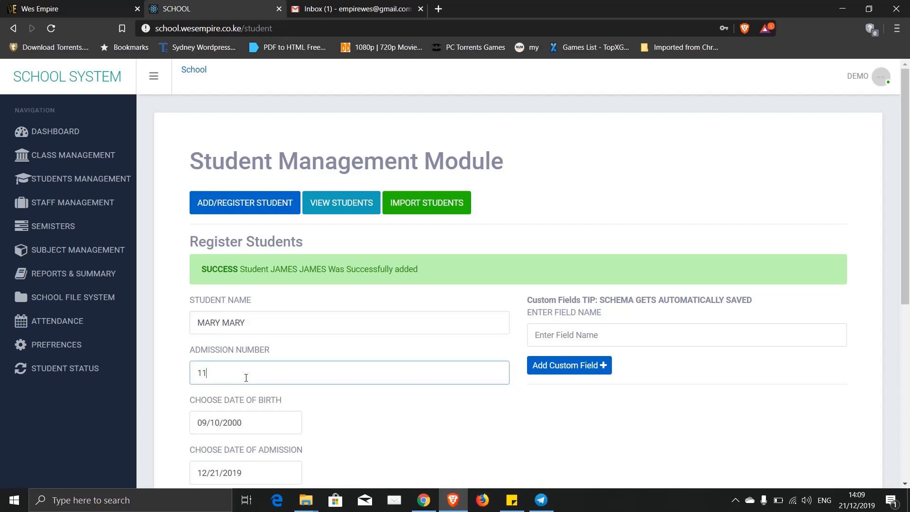
pyautogui.write('2')
# - Change the birth date to 05/10/2000 and attach female.png as the passport photo
pyautogui.scroll(-6, 350, 427)
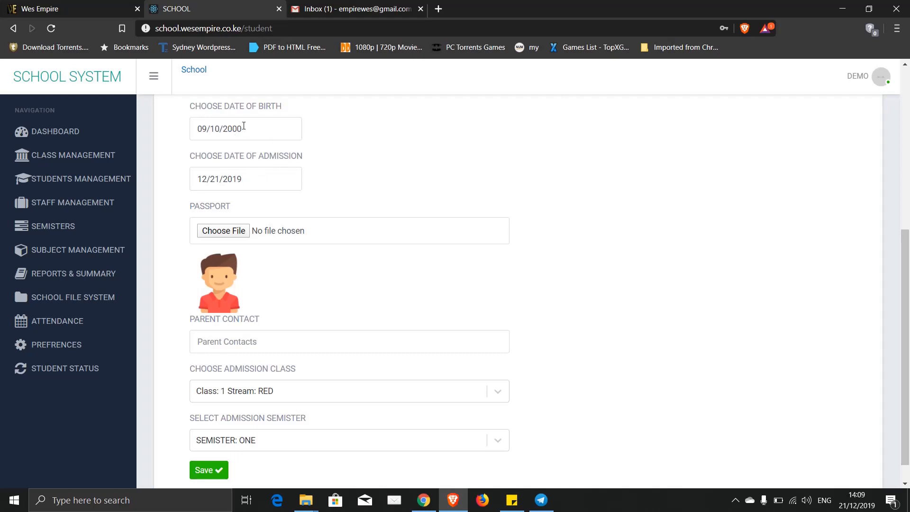
pyautogui.click(207, 128)
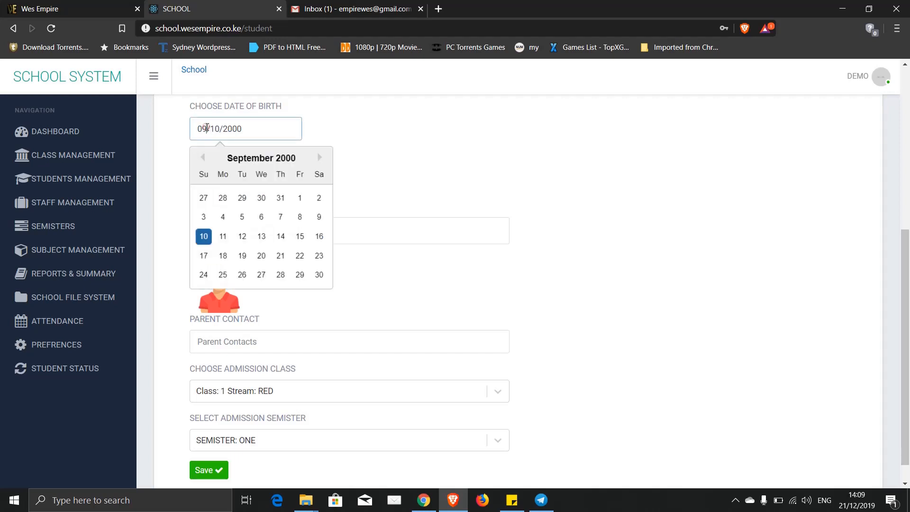
pyautogui.press('BackSpace')
pyautogui.press('BackSpace')
pyautogui.write('05')
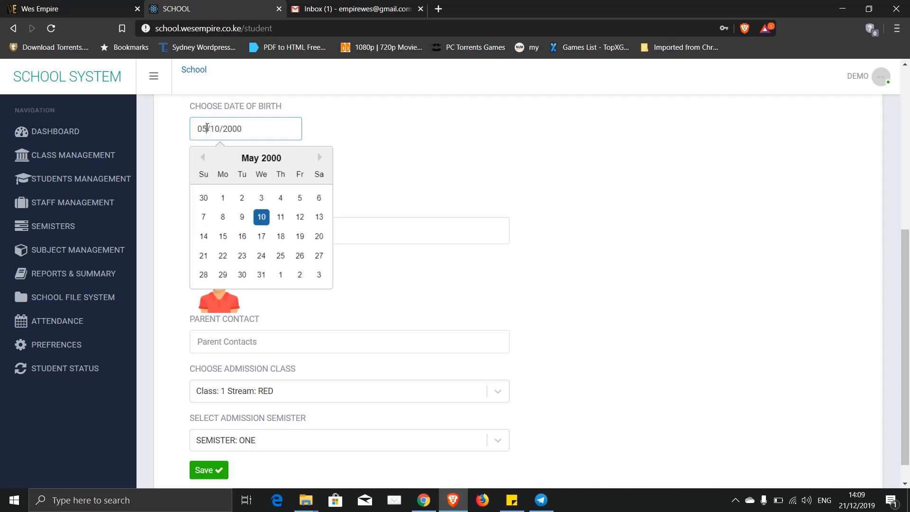
pyautogui.click(339, 129)
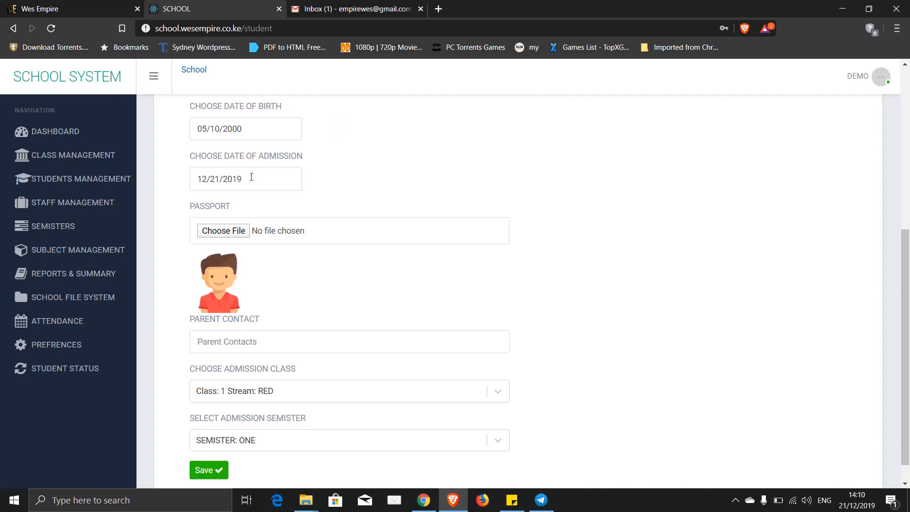
pyautogui.click(224, 230)
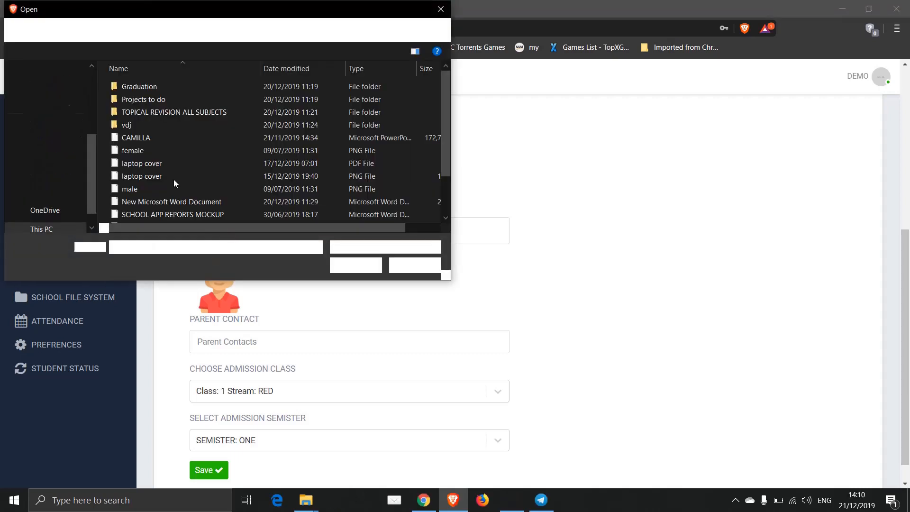
pyautogui.click(135, 150)
pyautogui.doubleClick(135, 150)
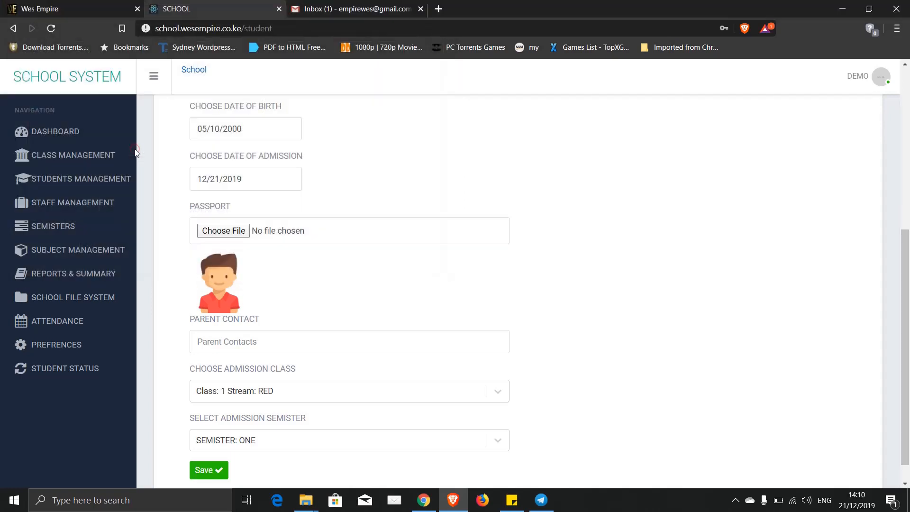
# - Enter the parent's contact number and save the registration
pyautogui.scroll(-1, 329, 288)
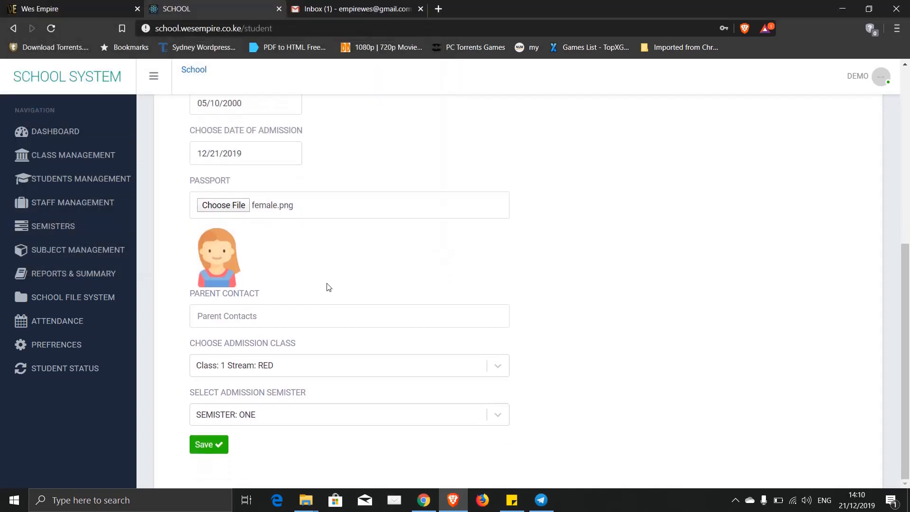
pyautogui.click(238, 311)
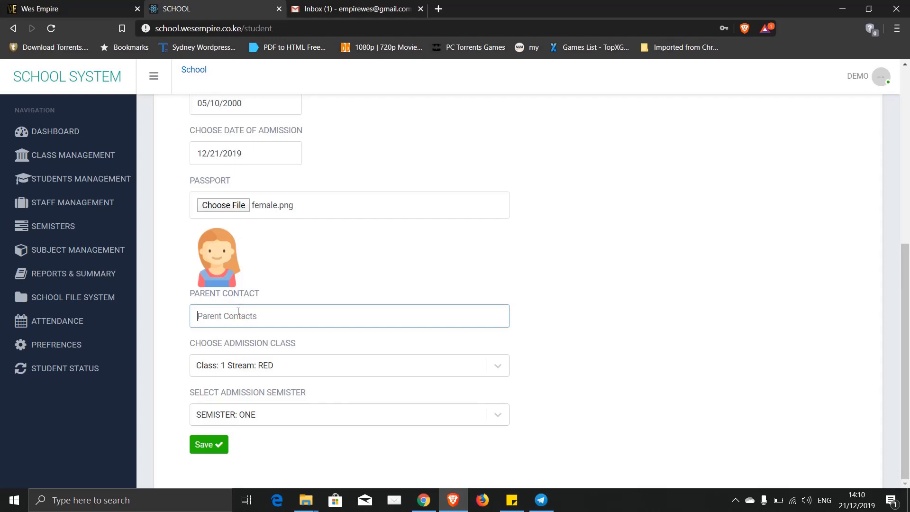
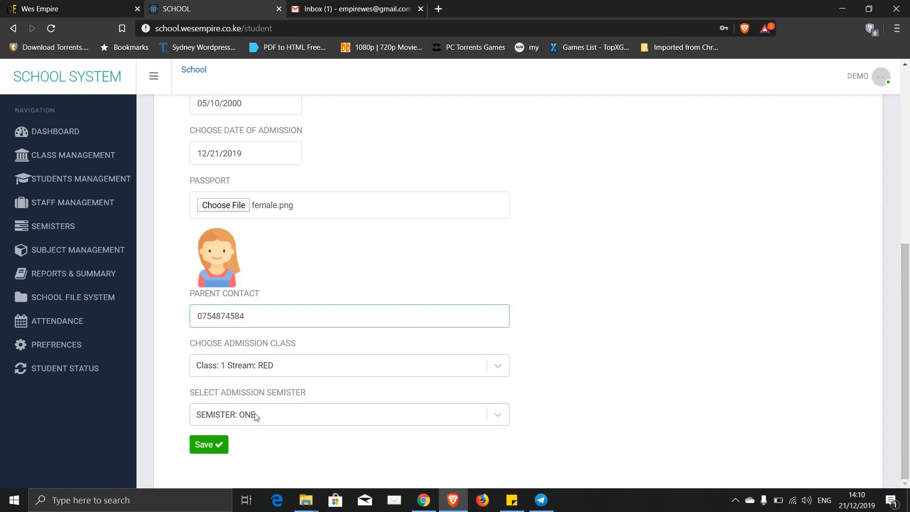
pyautogui.click(208, 445)
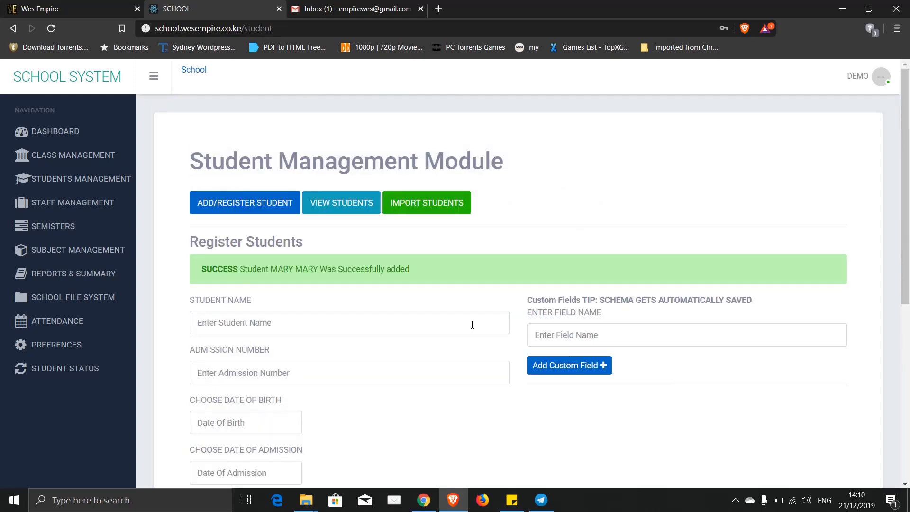
# - Open the student list showing admission numbers 112 and 111, 2 records
pyautogui.click(340, 206)
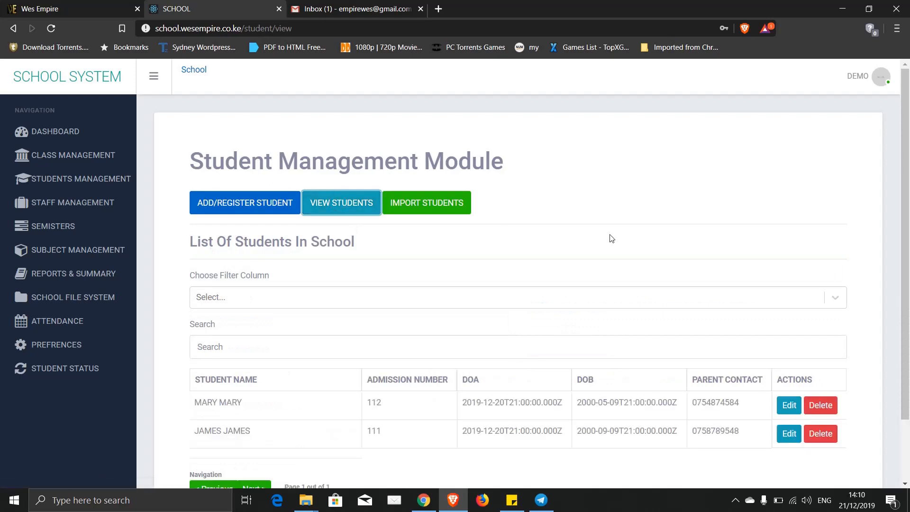
pyautogui.scroll(-2, 592, 261)
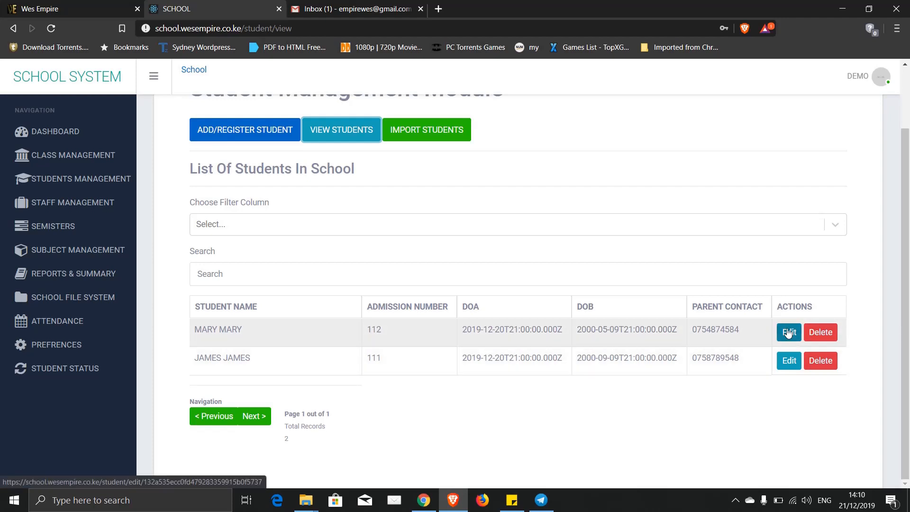
# - Append a third name to student 112's name so it auto-saves as edited
pyautogui.click(788, 333)
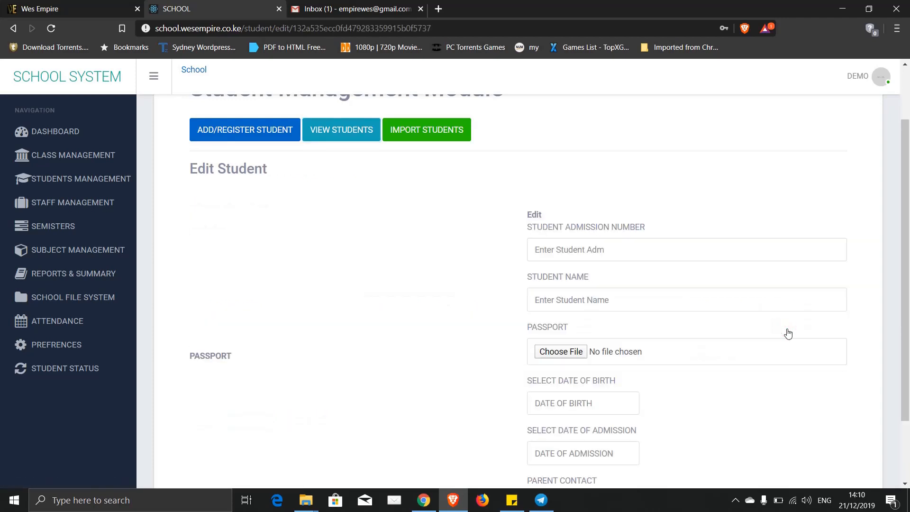
pyautogui.scroll(-2, 667, 239)
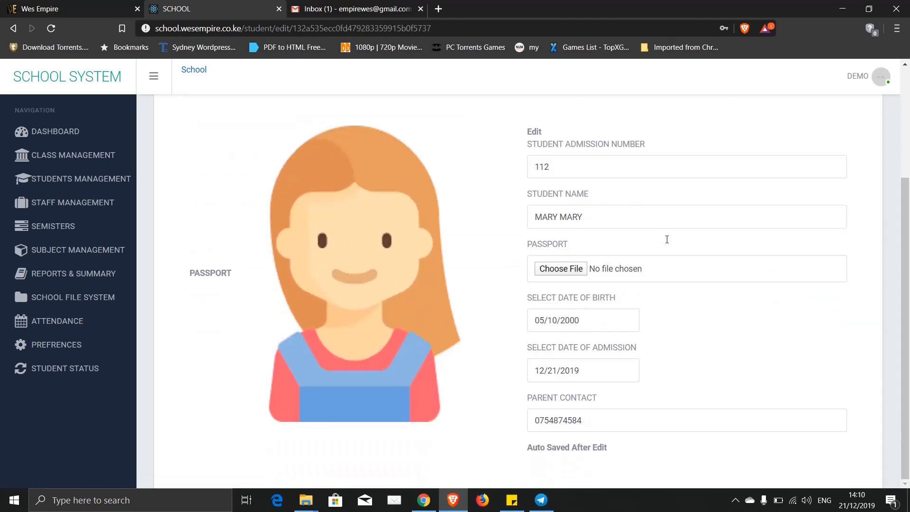
pyautogui.scroll(3, 638, 401)
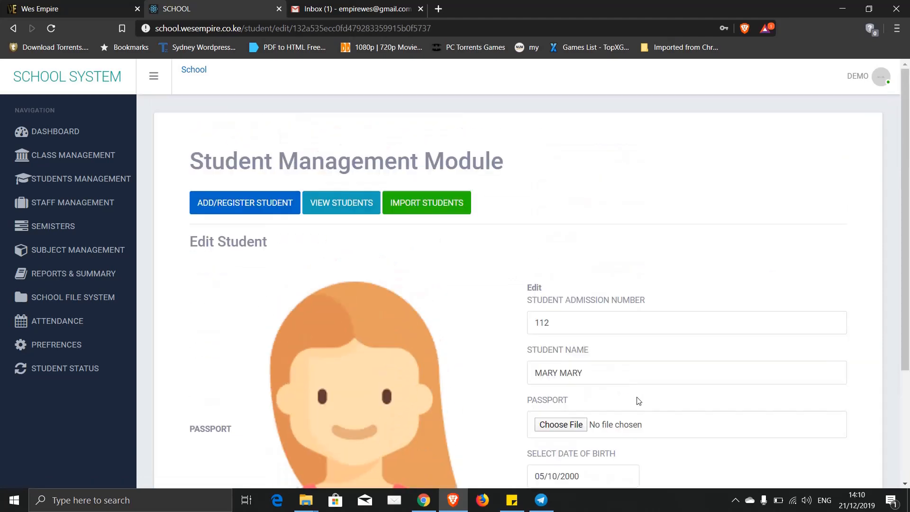
pyautogui.scroll(-3, 638, 401)
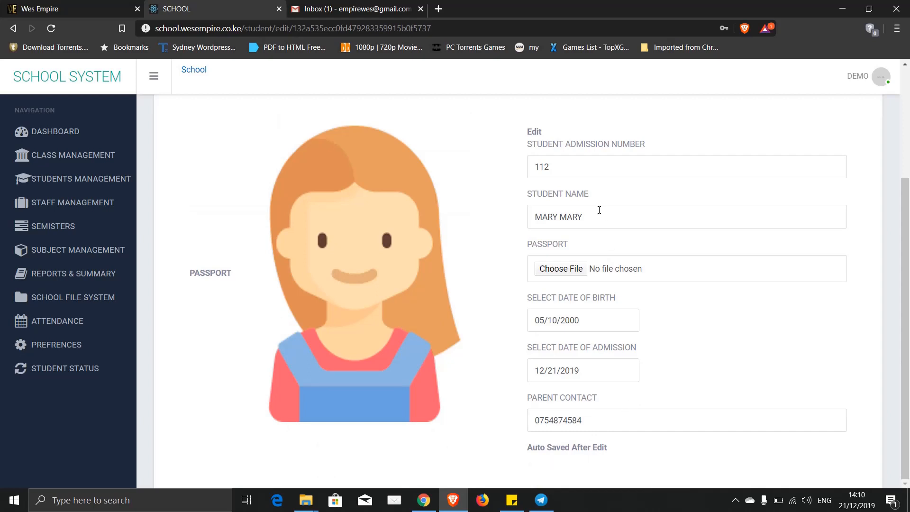
pyautogui.click(591, 222)
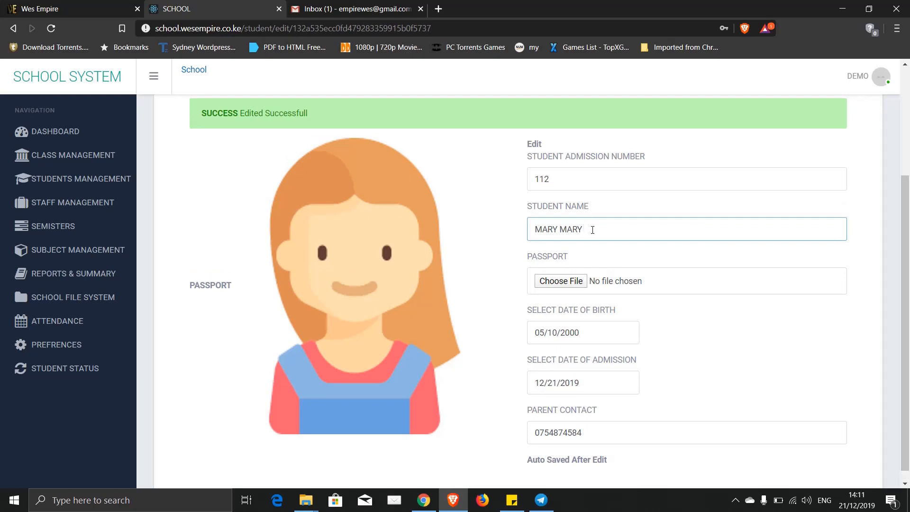
pyautogui.write('ANN')
pyautogui.click(521, 236)
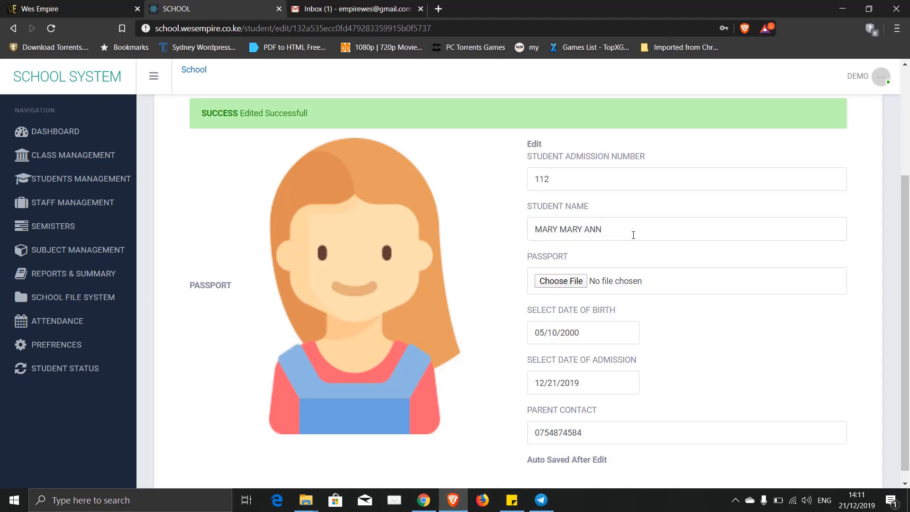
pyautogui.scroll(-1, 711, 339)
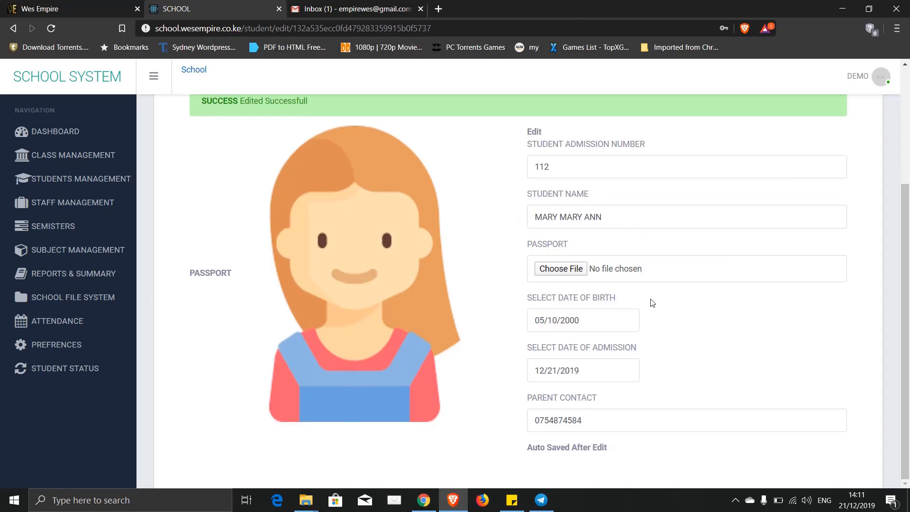
pyautogui.scroll(3, 652, 302)
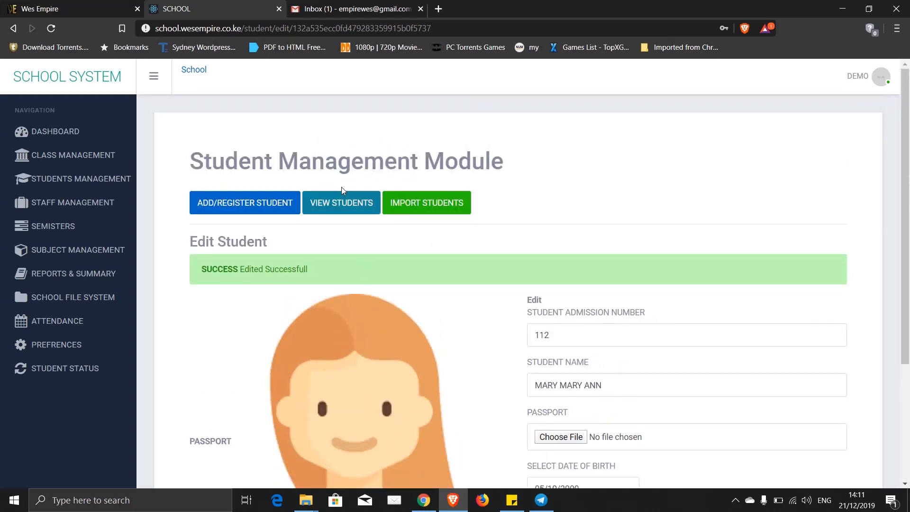
# - Review the two-student list, then switch to the Staff Management module's departments page
pyautogui.click(335, 204)
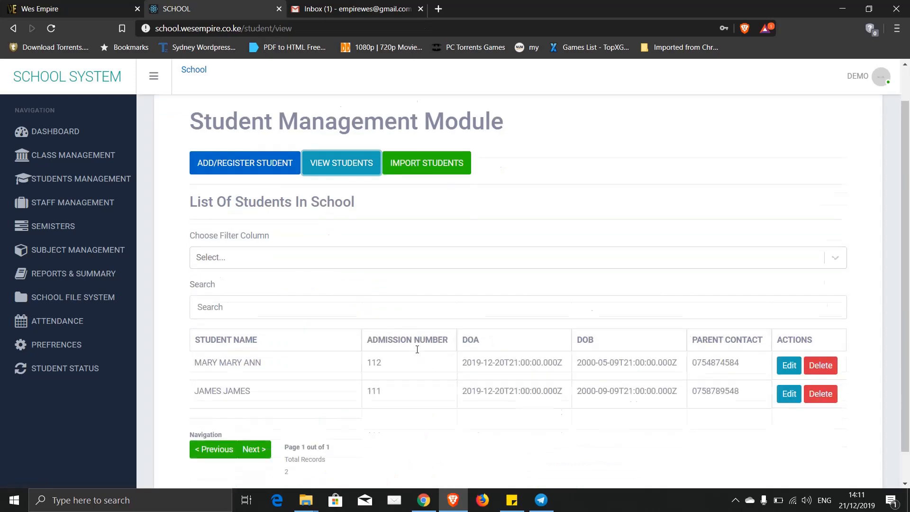
pyautogui.scroll(-2, 416, 349)
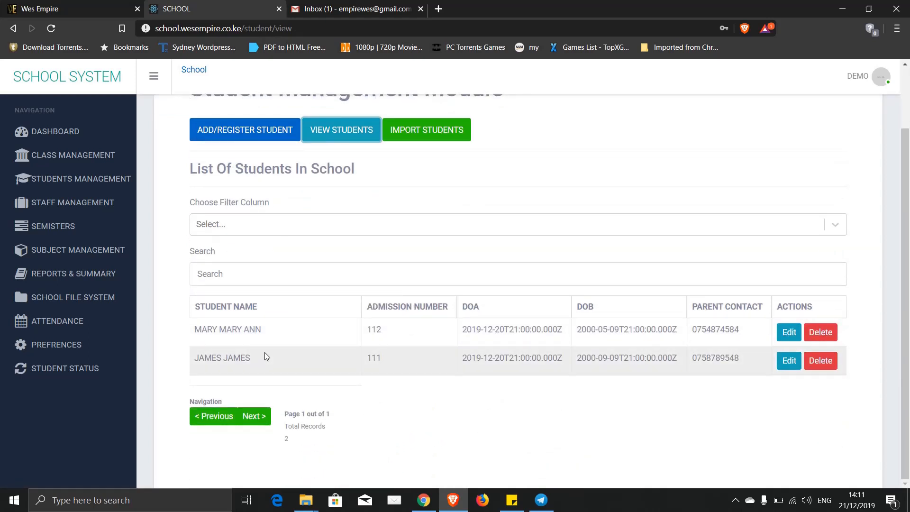
pyautogui.scroll(2, 264, 354)
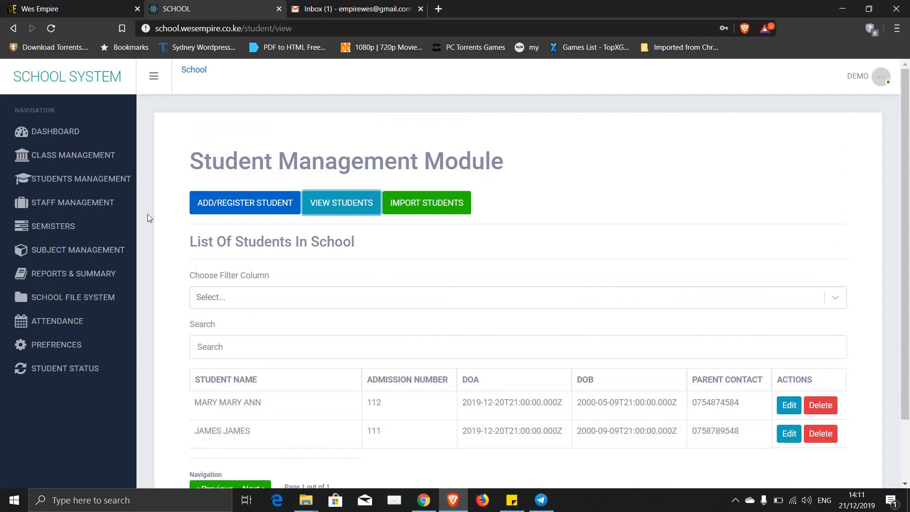
pyautogui.click(52, 209)
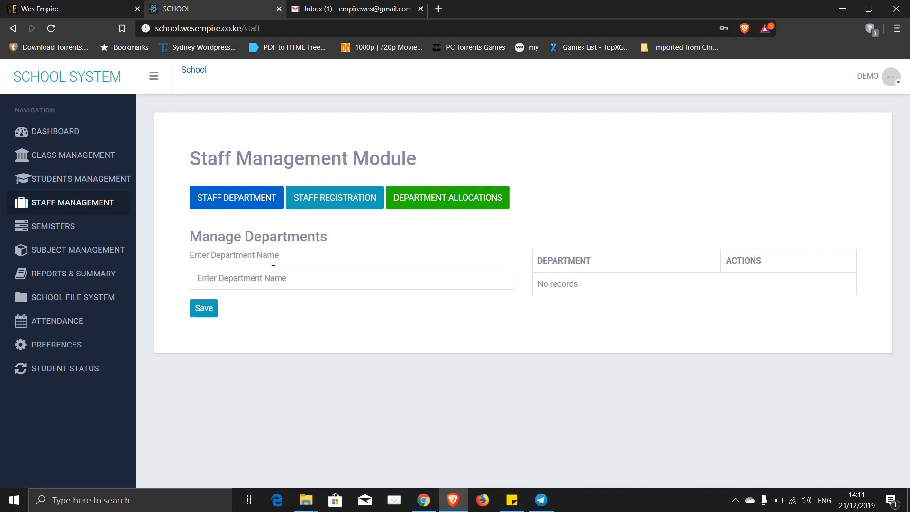
# - Create the TEACHING and ACCOUNTS staff departments
pyautogui.click(230, 283)
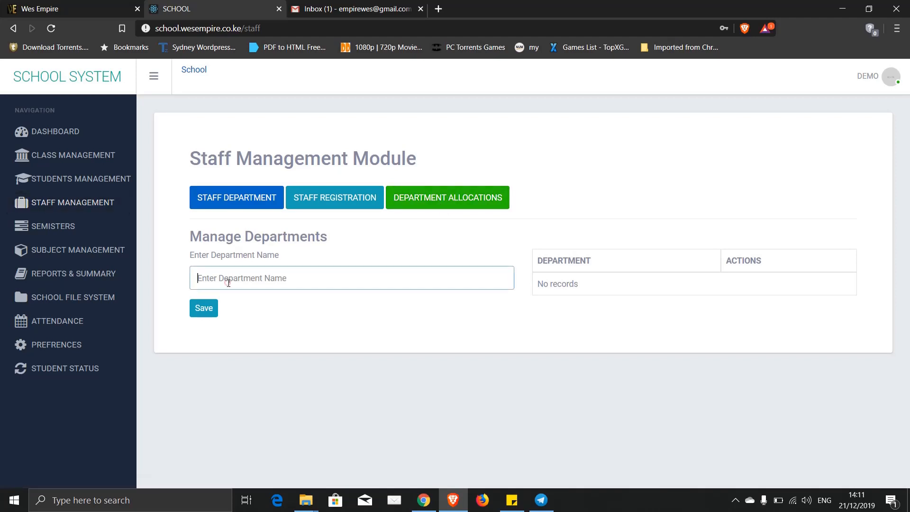
pyautogui.write('TEACHING')
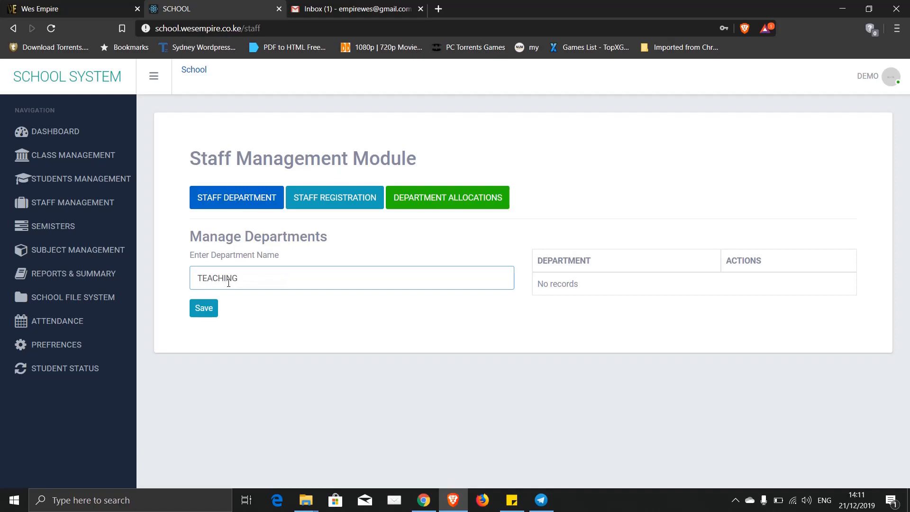
pyautogui.click(203, 309)
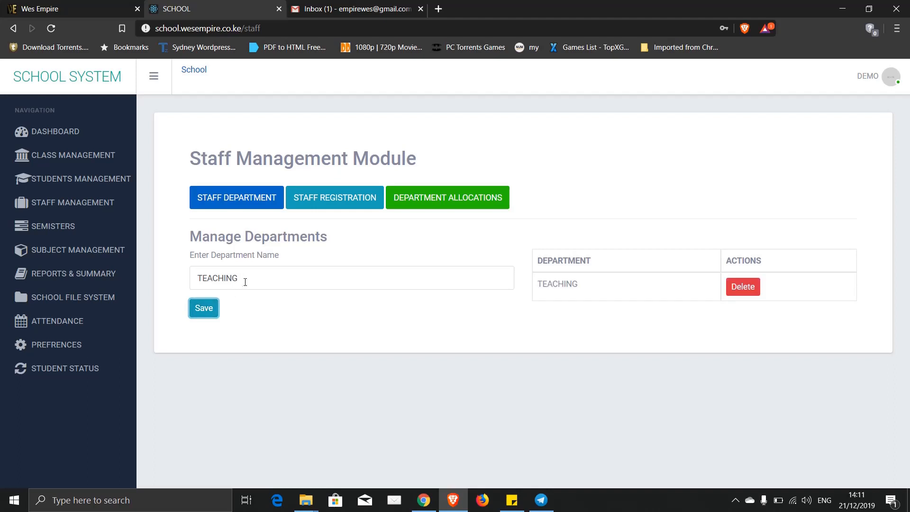
pyautogui.moveTo(243, 281); pyautogui.dragTo(184, 285)
pyautogui.write('ACCOUNTS')
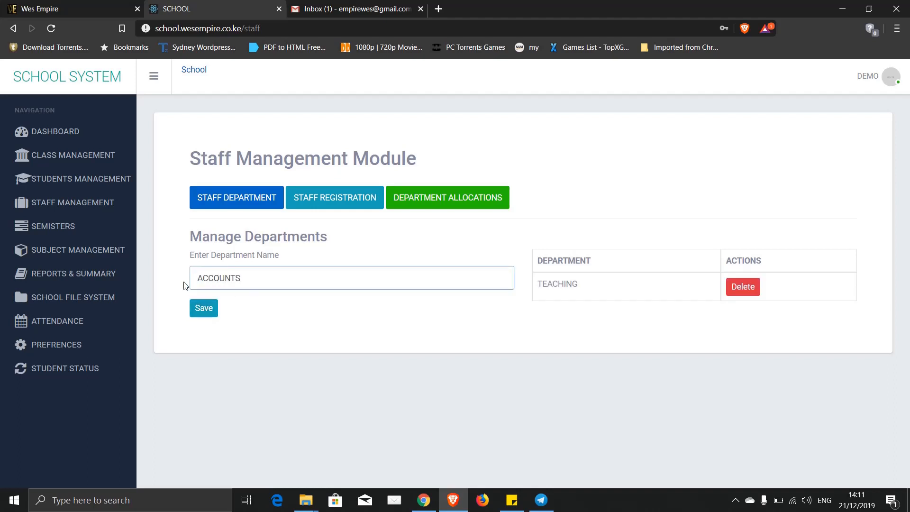
pyautogui.click(207, 310)
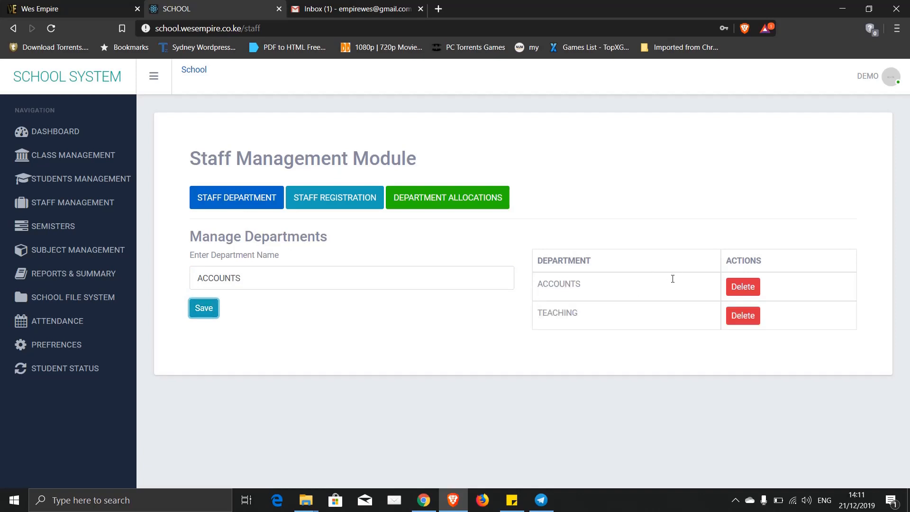
# - Rename the ACCOUNTS department to FEES in the table, then back to ACCOUNTS
pyautogui.click(601, 289)
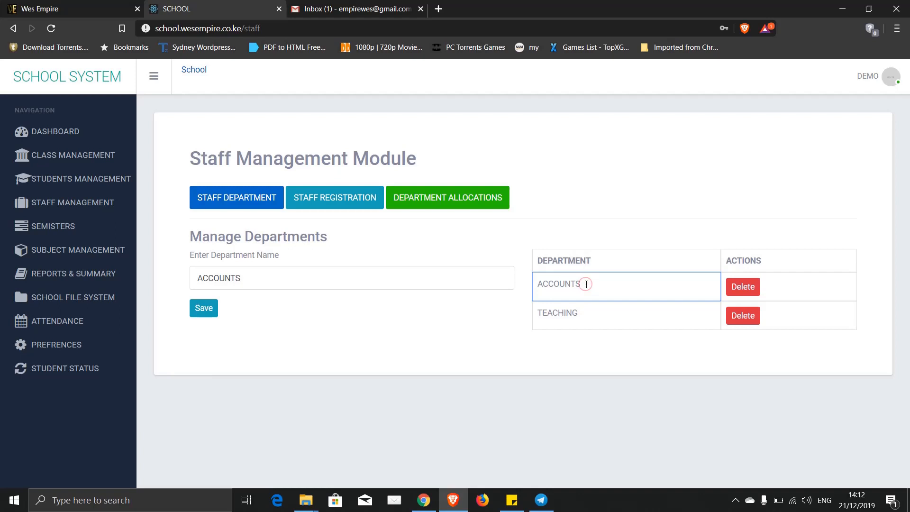
pyautogui.press('BackSpace')
pyautogui.press('BackSpace')
pyautogui.press('BackSpace')
pyautogui.press('BackSpace')
pyautogui.write('FEES')
pyautogui.press('Return')
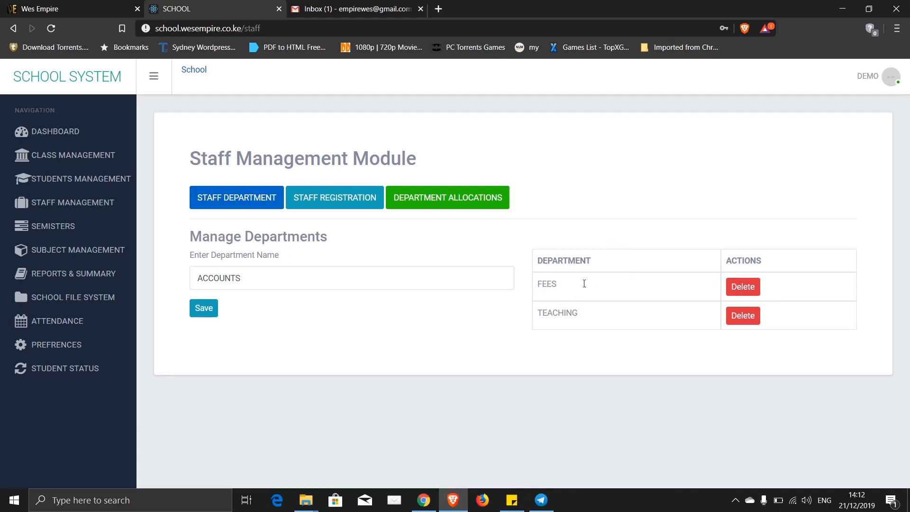
pyautogui.click(557, 283)
pyautogui.doubleClick(558, 283)
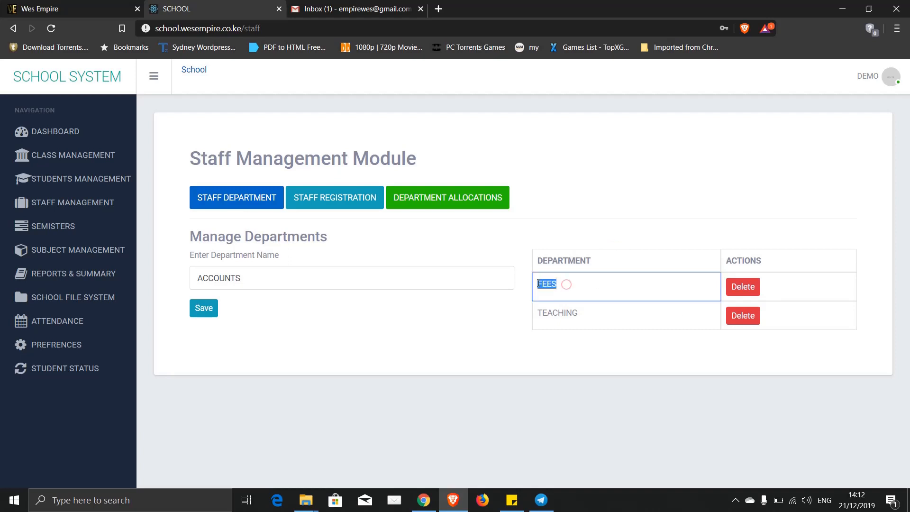
pyautogui.write('ACCOUNTS')
pyautogui.click(575, 226)
# - Save a new staff member with only their name, leaving contact and location blank
pyautogui.click(372, 201)
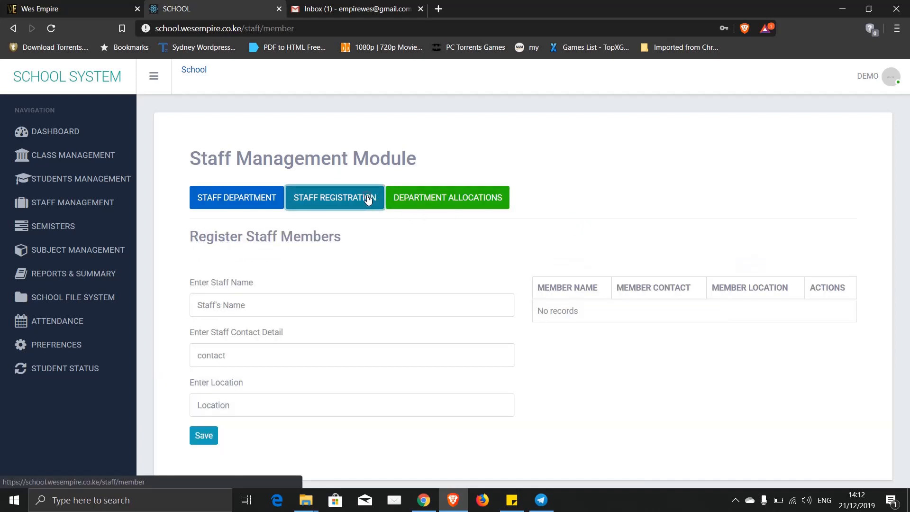
pyautogui.click(241, 299)
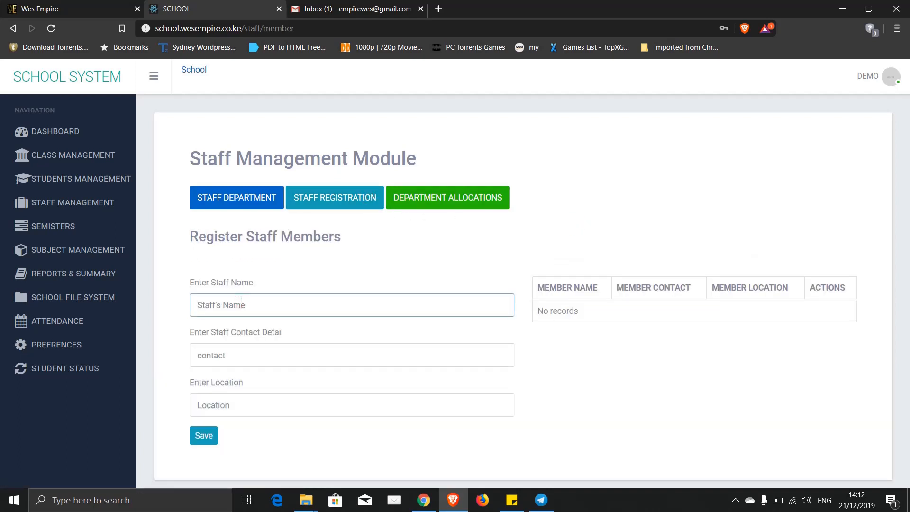
pyautogui.write('WESLEY')
pyautogui.click(229, 356)
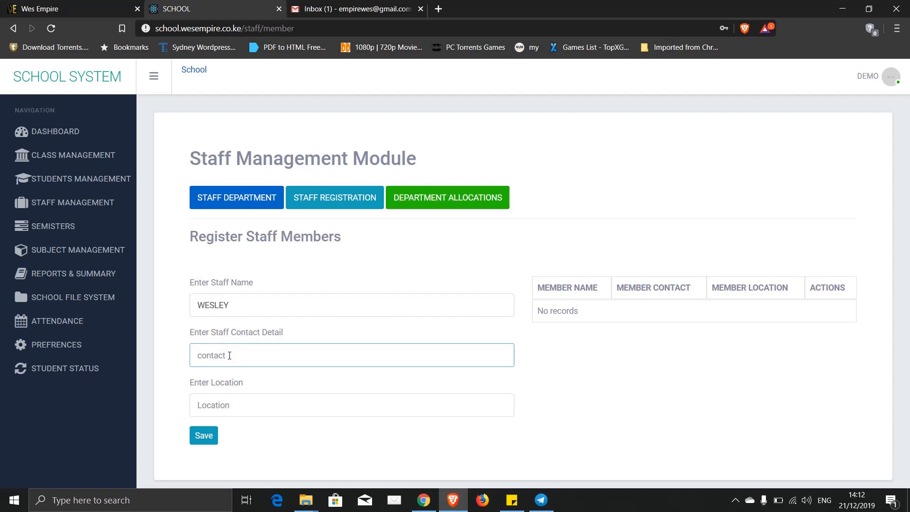
pyautogui.click(222, 406)
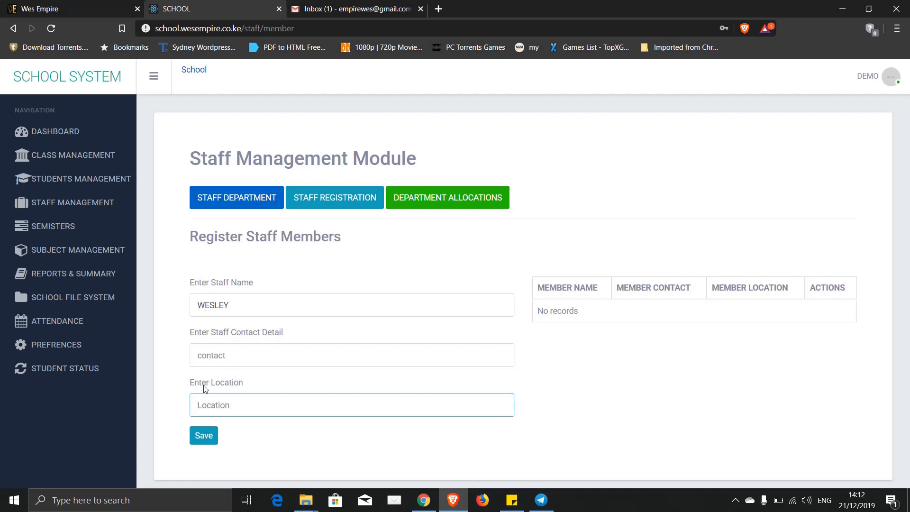
pyautogui.click(204, 438)
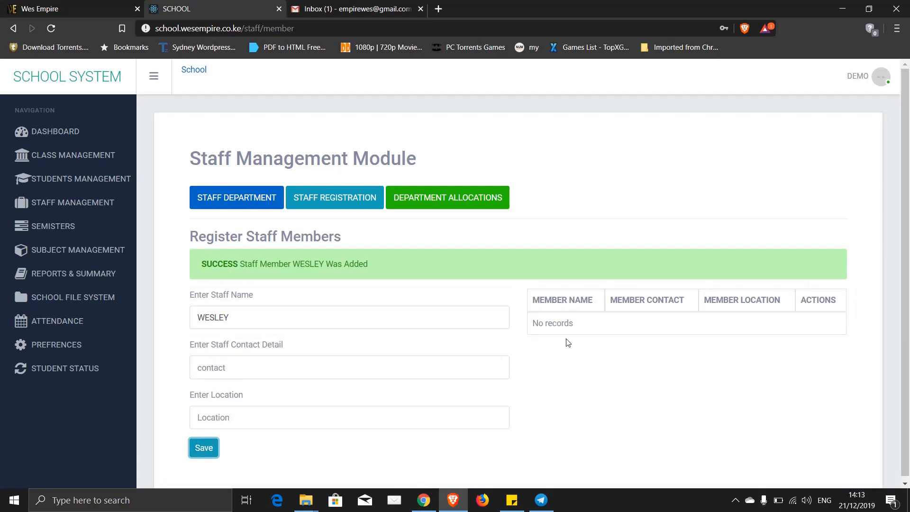
pyautogui.click(533, 361)
# - Allocate the newly registered staff member to the TEACHING department
pyautogui.click(444, 199)
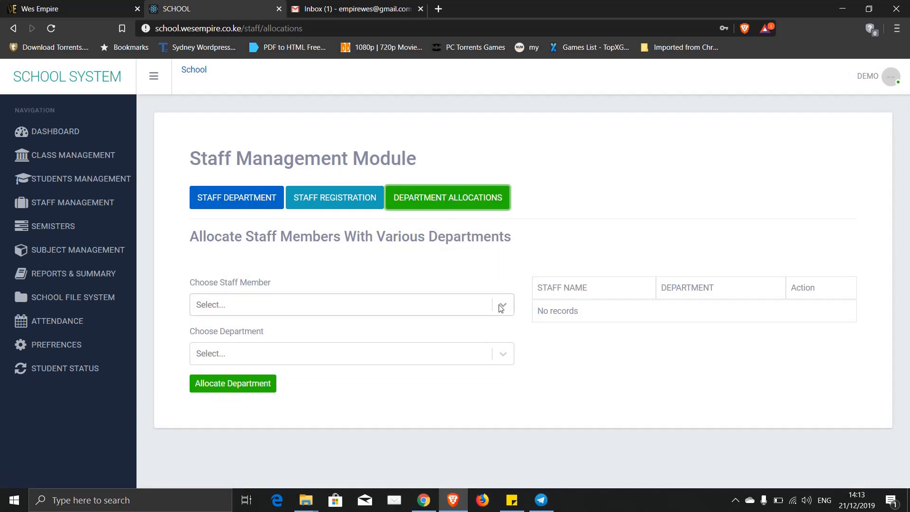
pyautogui.click(502, 308)
pyautogui.click(263, 334)
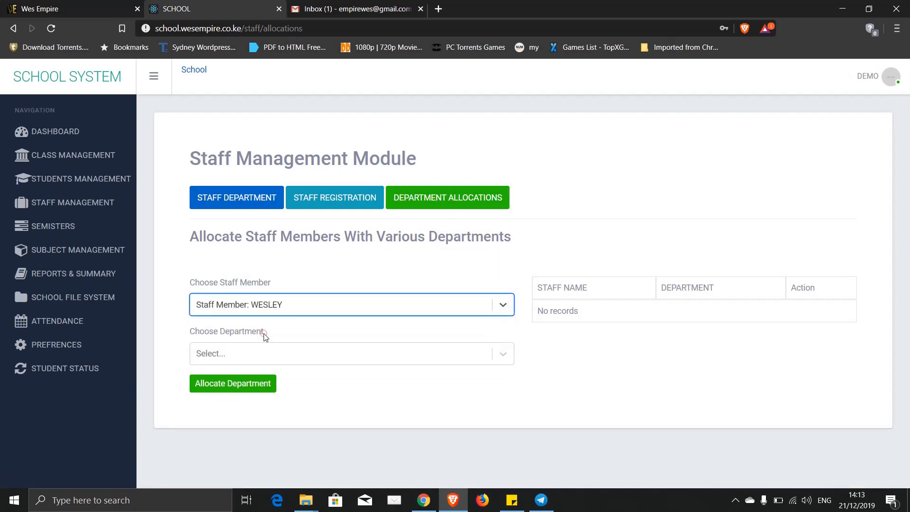
pyautogui.click(493, 355)
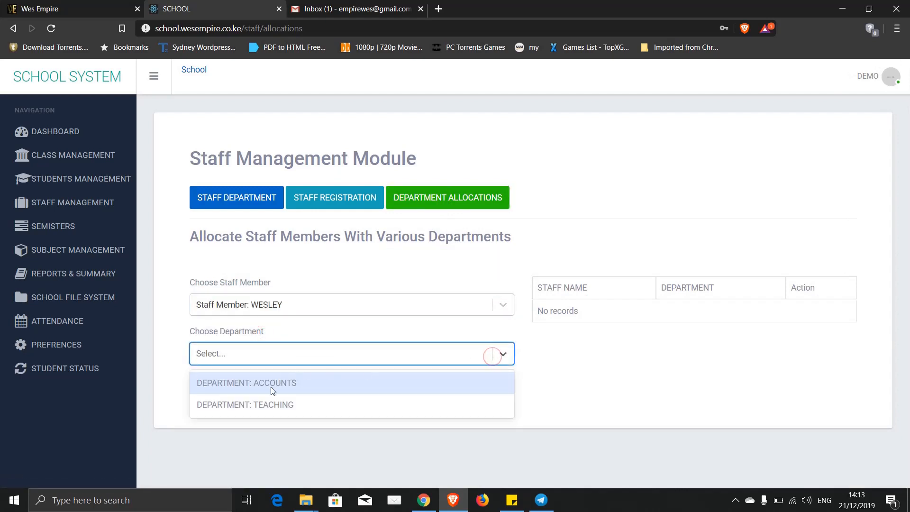
pyautogui.click(263, 405)
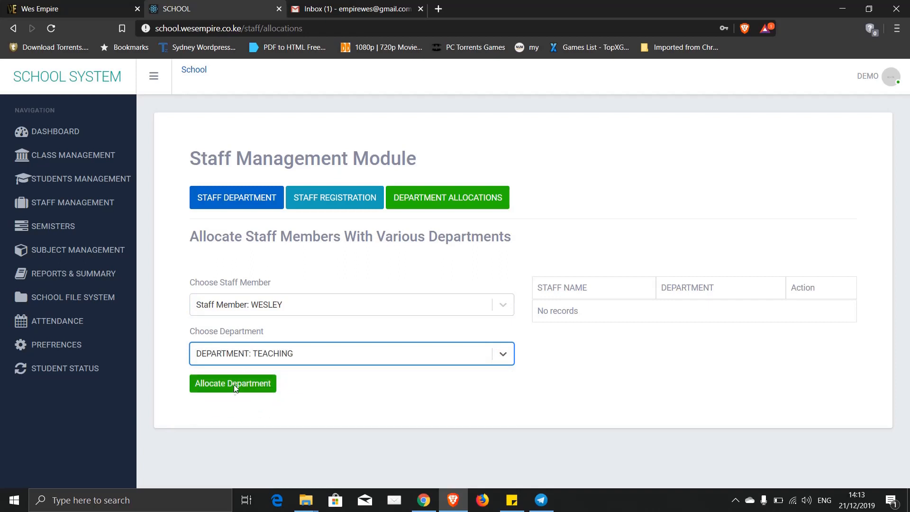
pyautogui.click(219, 383)
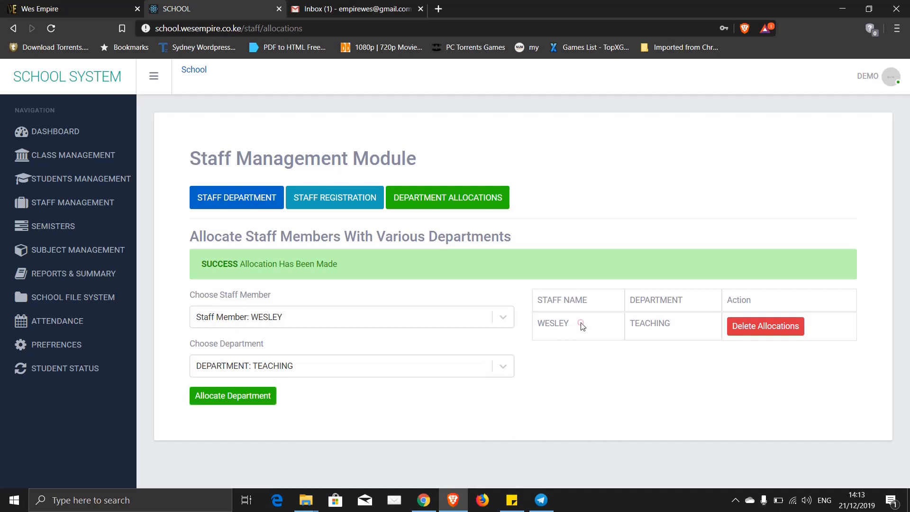
pyautogui.click(317, 197)
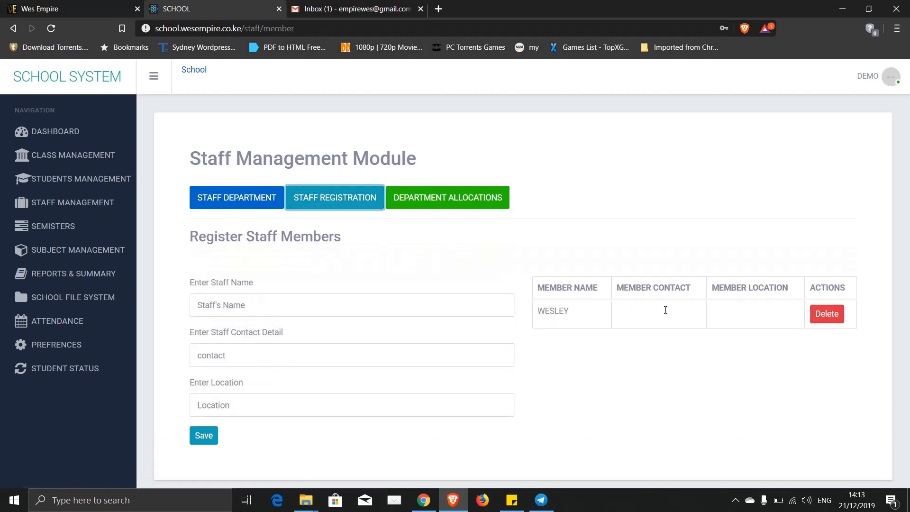
# - In the staff table, fill Member Contact with a phone number and Member Location with NAIROBI
pyautogui.click(669, 315)
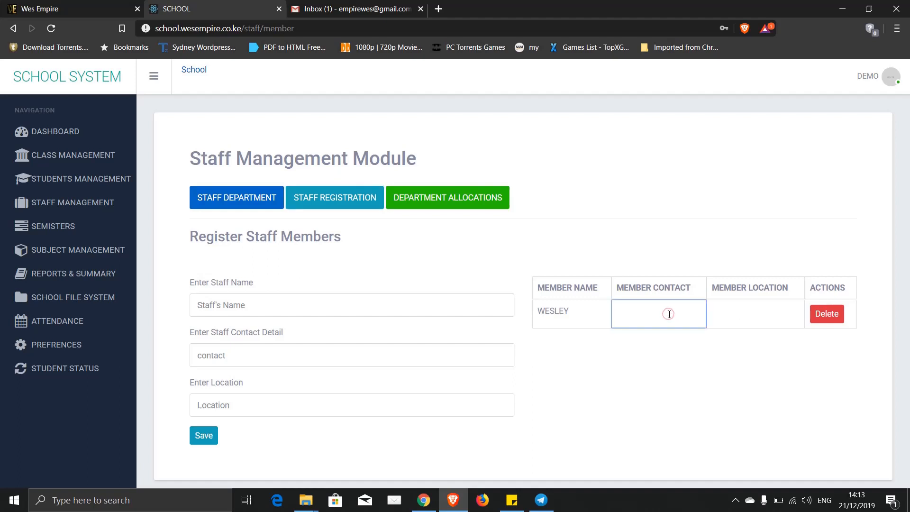
pyautogui.click(710, 316)
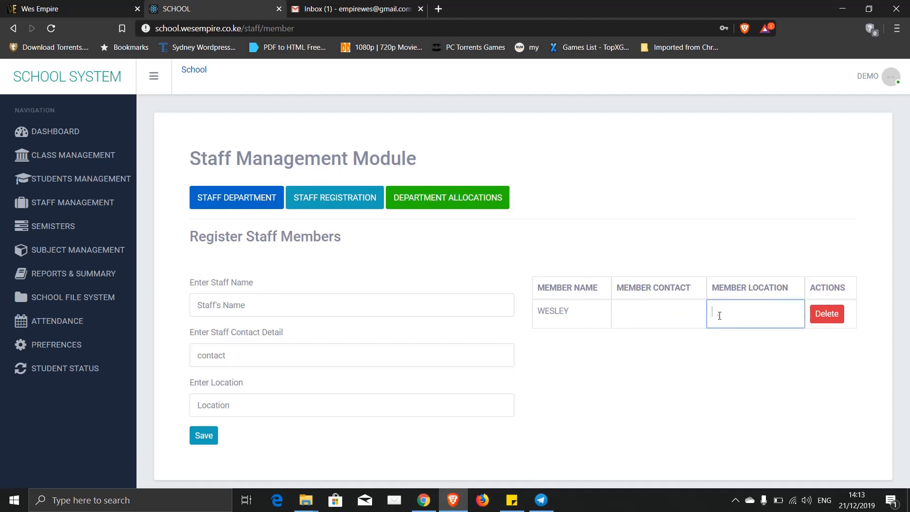
pyautogui.click(638, 317)
pyautogui.click(712, 322)
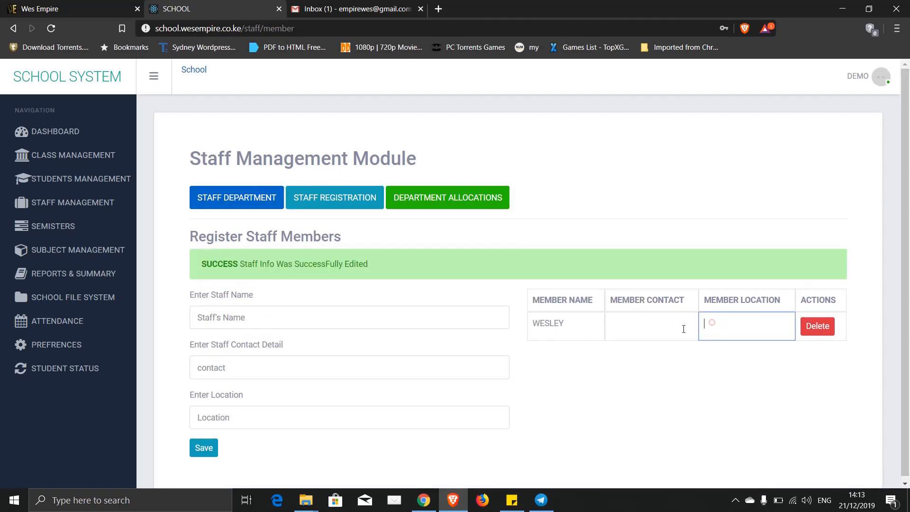
pyautogui.click(652, 329)
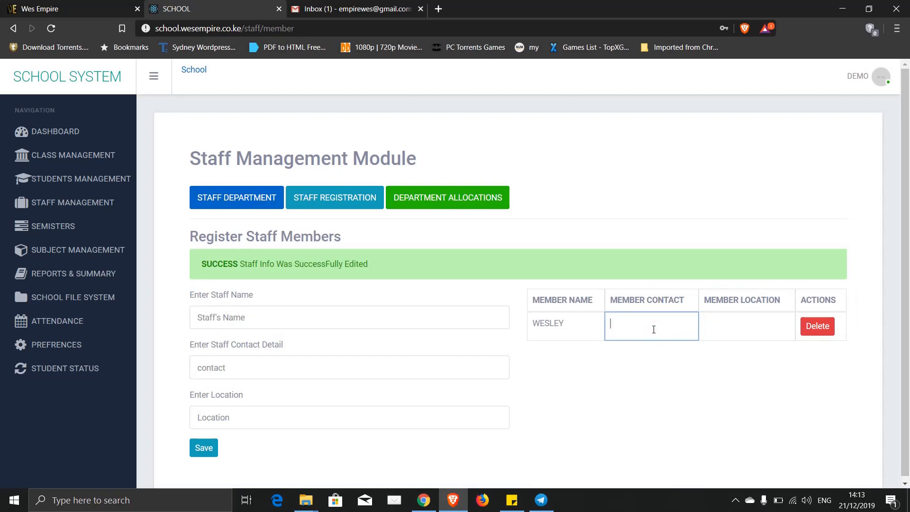
pyautogui.click(757, 324)
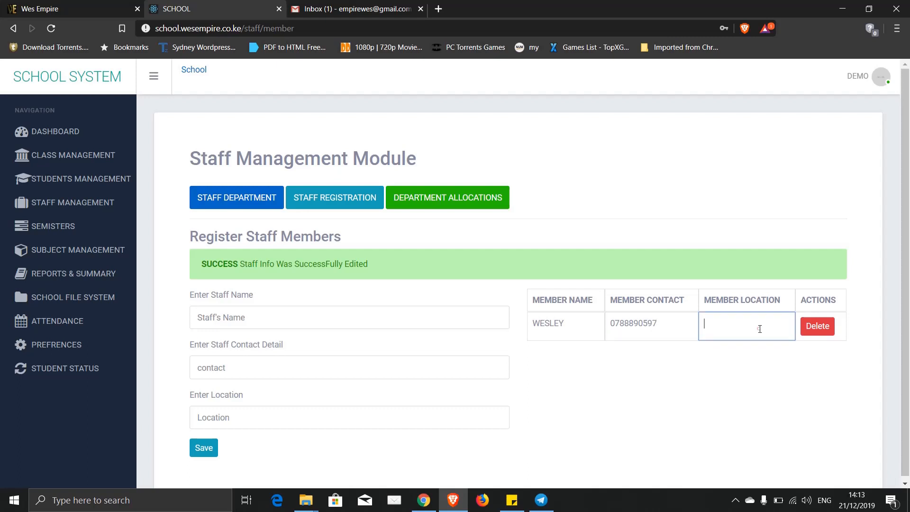
pyautogui.write('NAIR')
pyautogui.write('ON')
pyautogui.write('I')
pyautogui.press('BackSpace')
pyautogui.press('BackSpace')
pyautogui.write('OB')
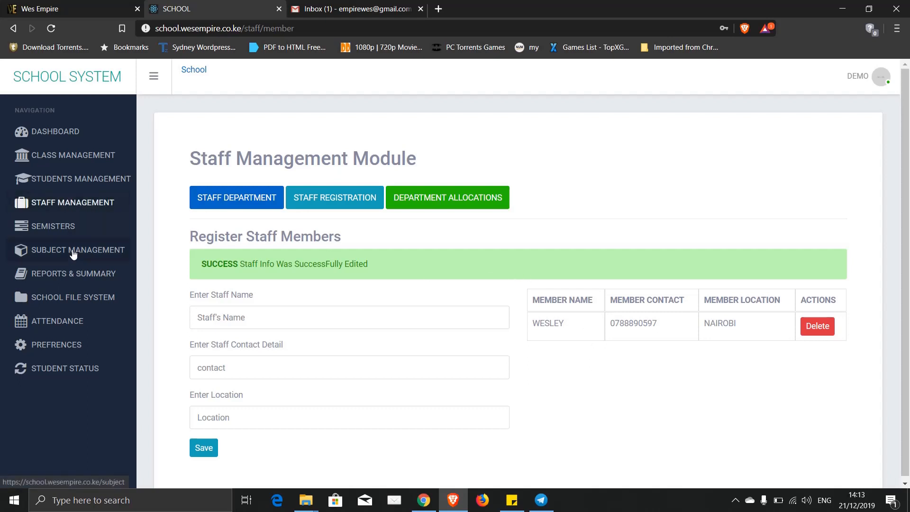
# - Add ENGLISH and MATHS as compulsory subjects
pyautogui.click(49, 251)
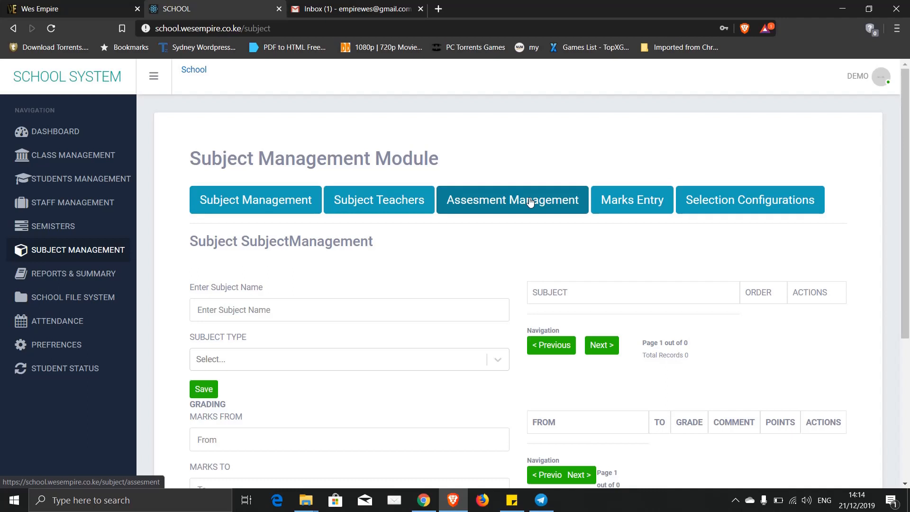
pyautogui.scroll(-1, 192, 266)
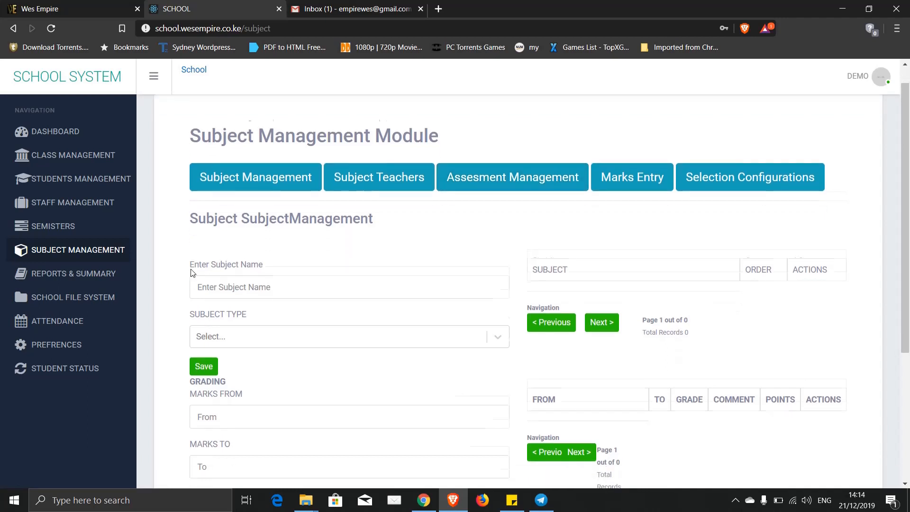
pyautogui.click(243, 169)
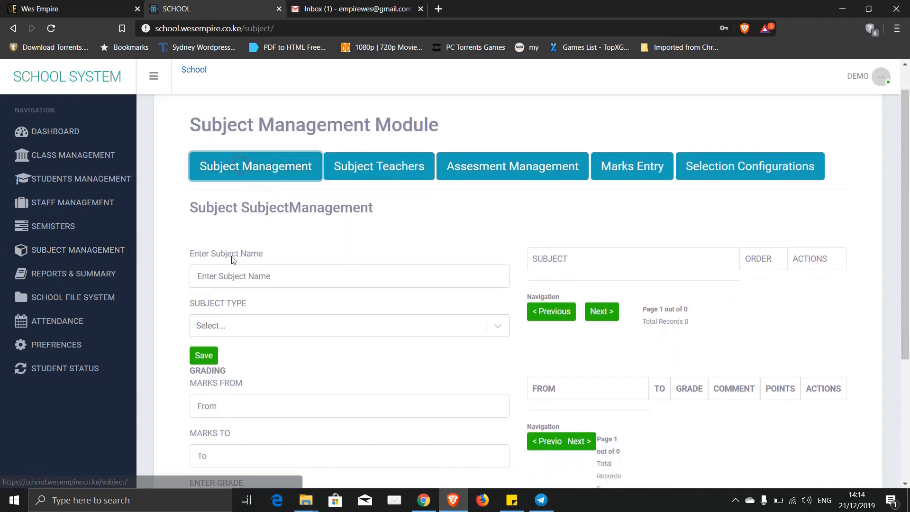
pyautogui.click(218, 277)
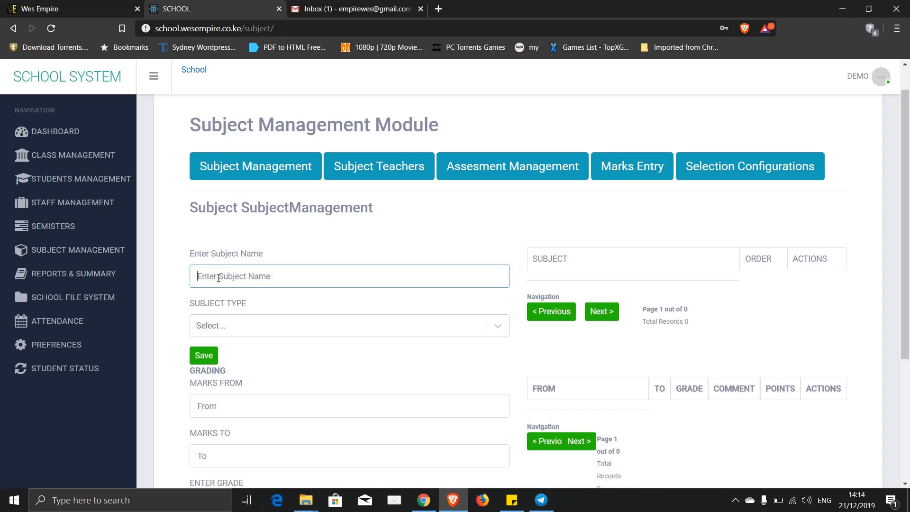
pyautogui.write('ENGLISH')
pyautogui.click(247, 328)
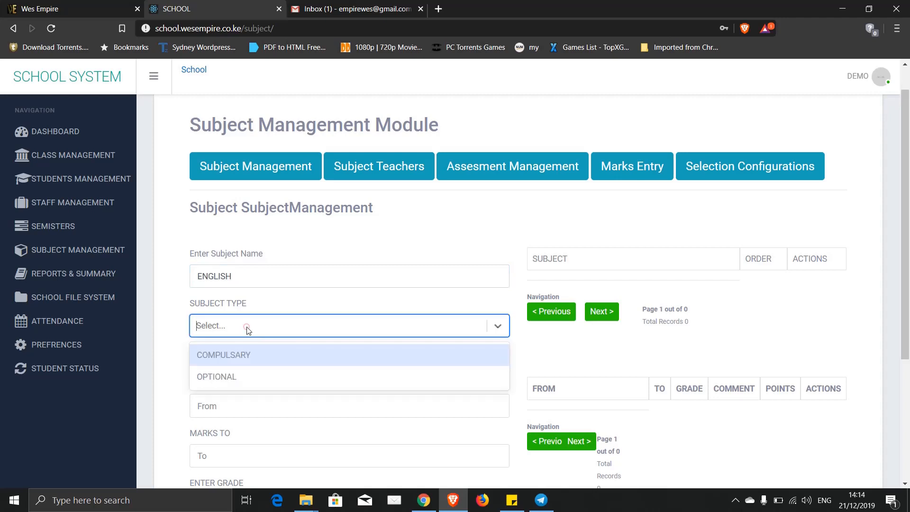
pyautogui.click(238, 357)
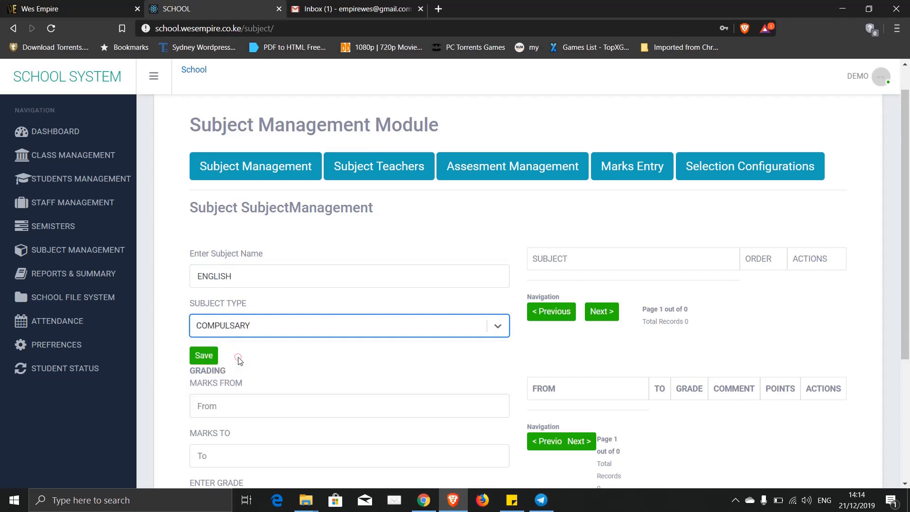
pyautogui.click(200, 356)
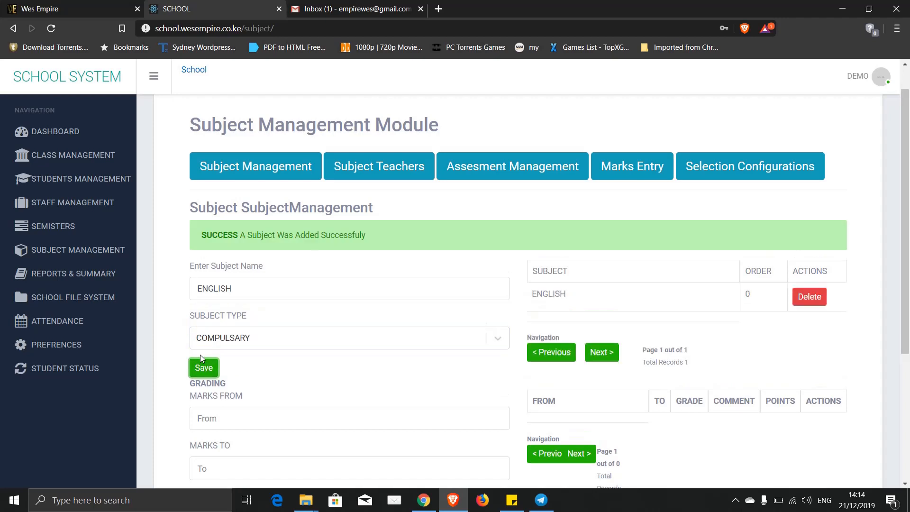
pyautogui.click(245, 288)
pyautogui.moveTo(236, 289); pyautogui.dragTo(185, 288)
pyautogui.write('MATH')
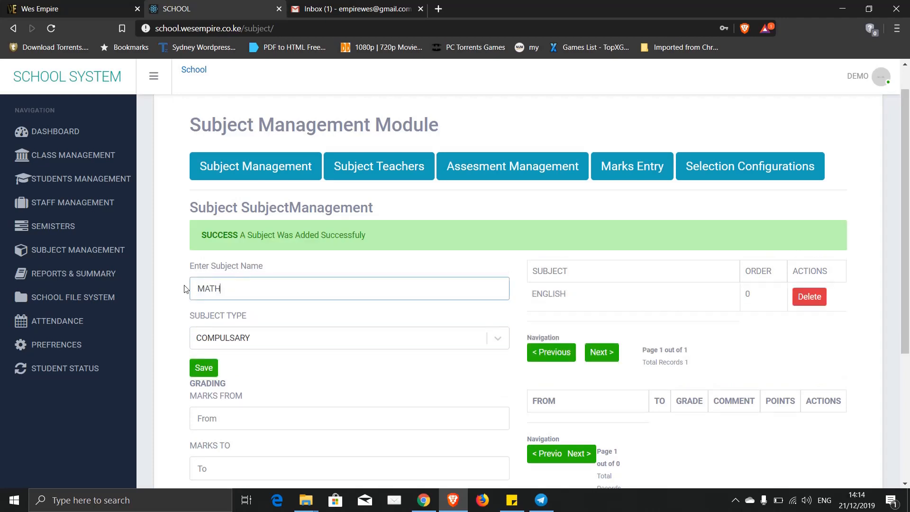
pyautogui.write('S')
pyautogui.click(203, 367)
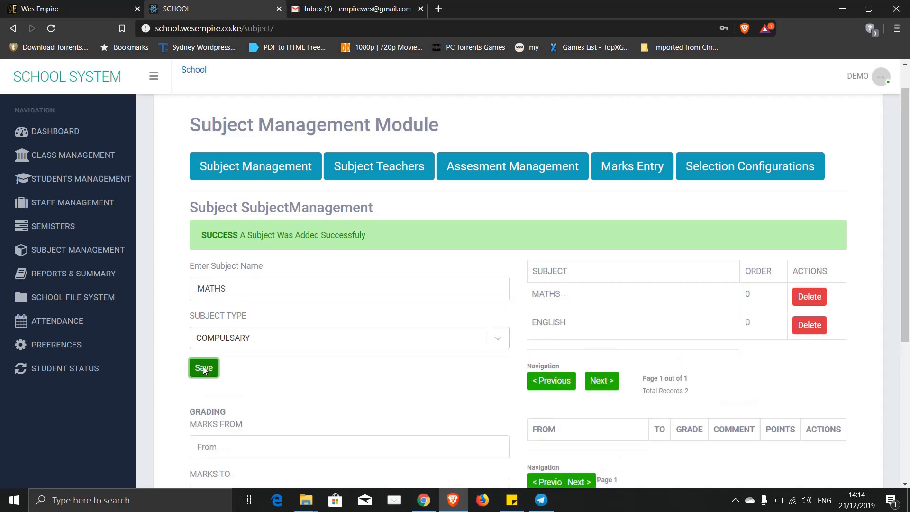
# - Add CHEMISTRY, BIOLOGY and COMPUTER as compulsory subjects
pyautogui.click(245, 290)
pyautogui.moveTo(245, 290); pyautogui.dragTo(179, 290)
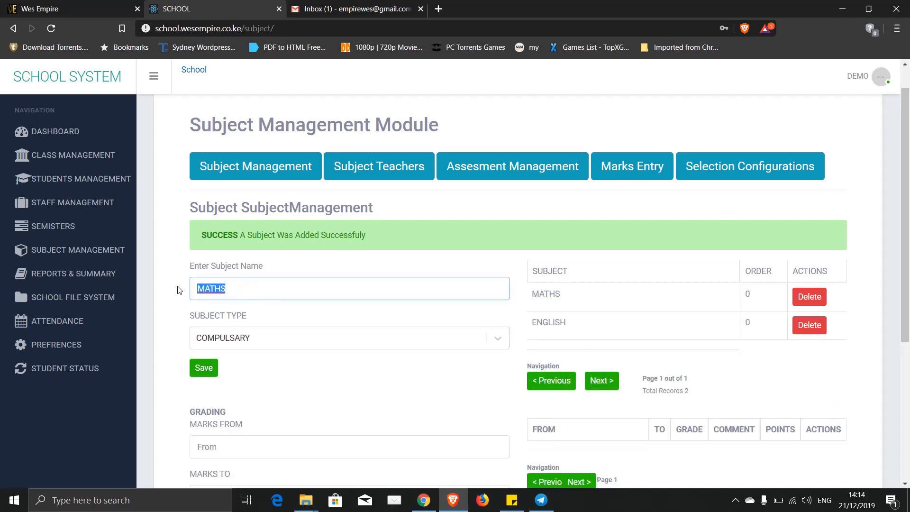
pyautogui.write('CHEMISTRY')
pyautogui.click(205, 371)
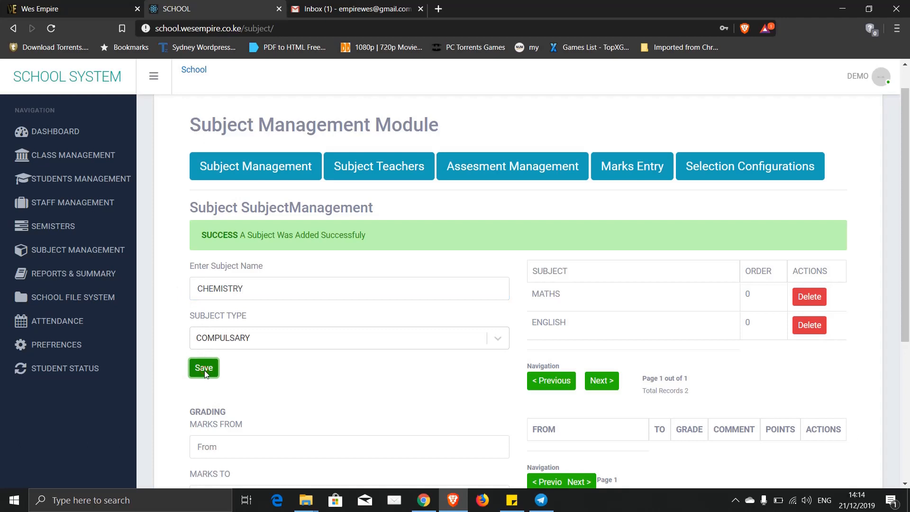
pyautogui.click(255, 289)
pyautogui.moveTo(255, 288); pyautogui.dragTo(177, 294)
pyautogui.write('B')
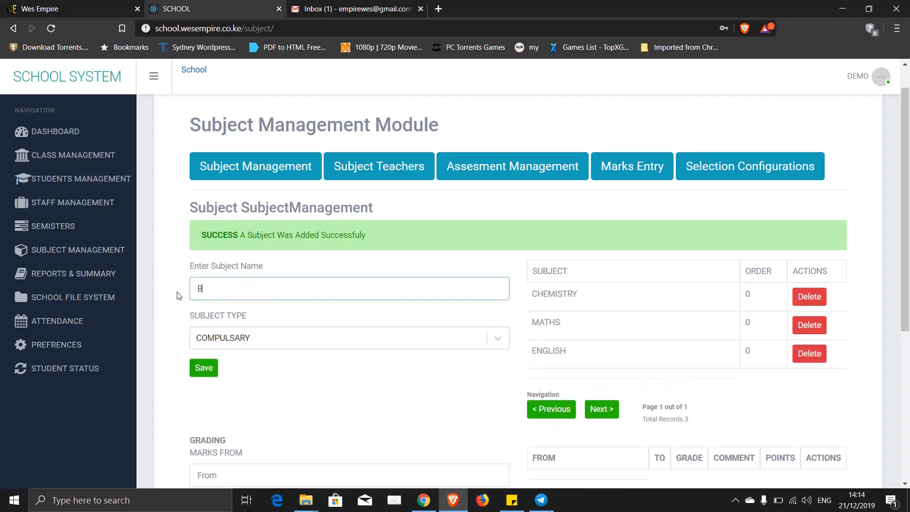
pyautogui.write('IOLOGY')
pyautogui.click(208, 374)
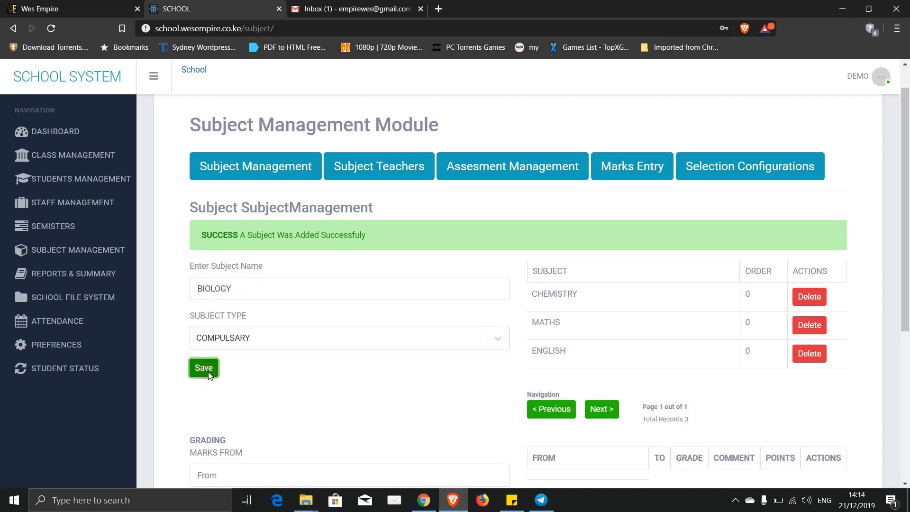
pyautogui.click(241, 289)
pyautogui.moveTo(241, 289); pyautogui.dragTo(182, 294)
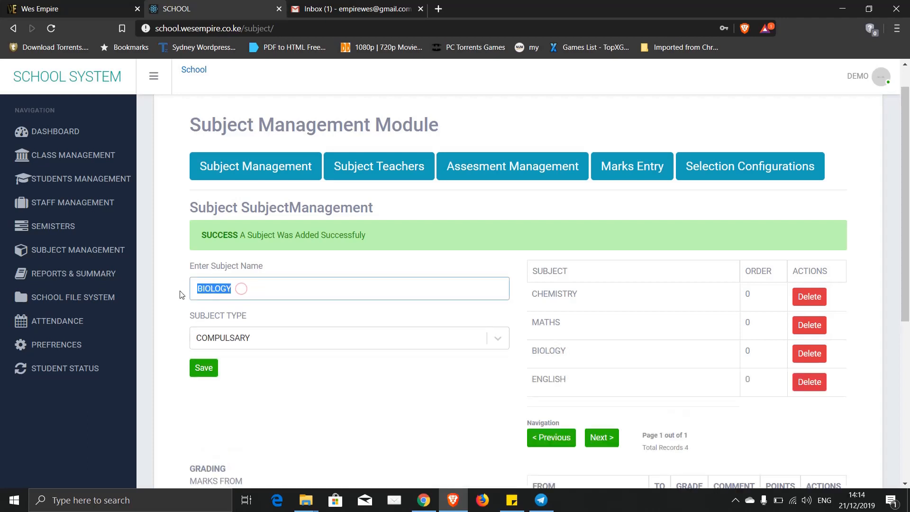
pyautogui.write('COMPUTER')
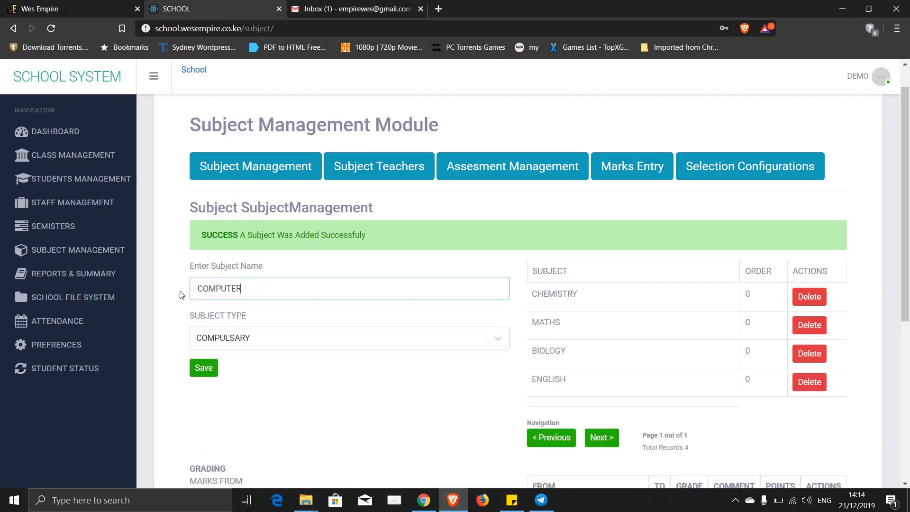
pyautogui.click(209, 371)
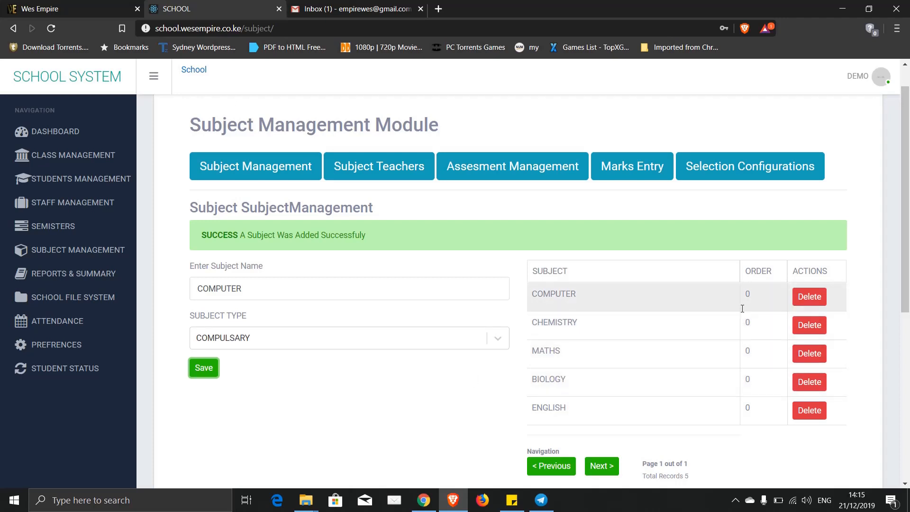
# - Renumber the ORDER column: MATHS 1, ENGLISH 2, CHEMISTRY 3, BIOLOGY 4, COMPUTER 5
pyautogui.click(765, 412)
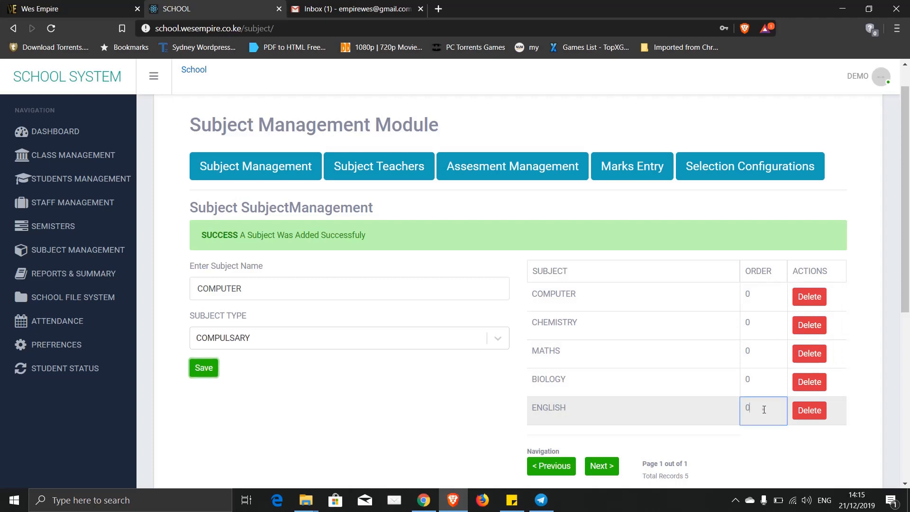
pyautogui.doubleClick(760, 349)
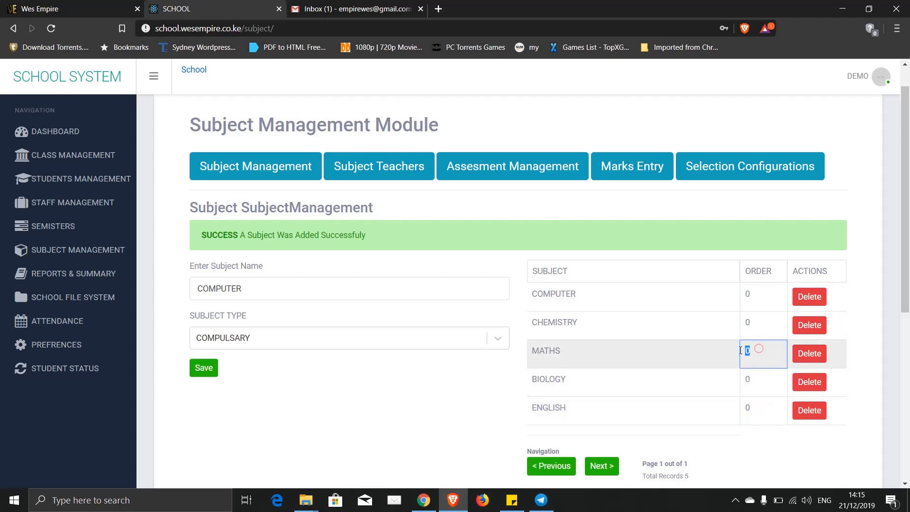
pyautogui.write('1')
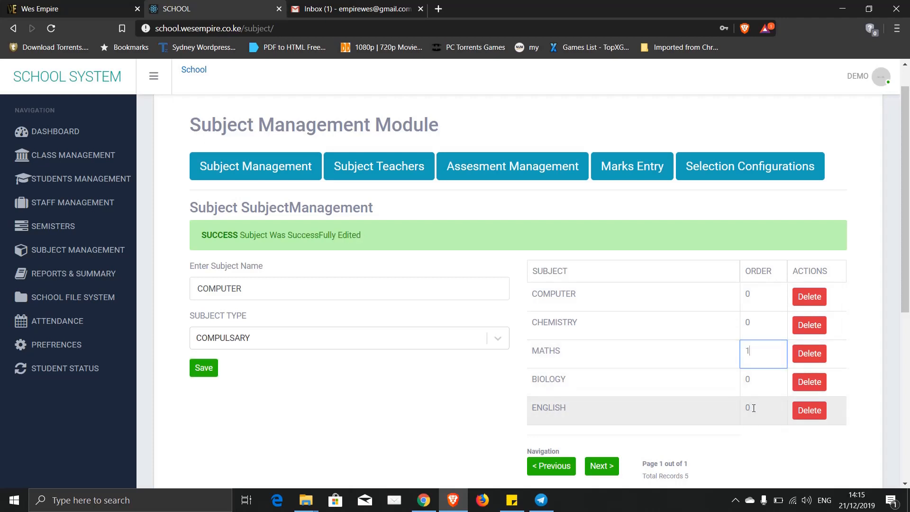
pyautogui.doubleClick(752, 409)
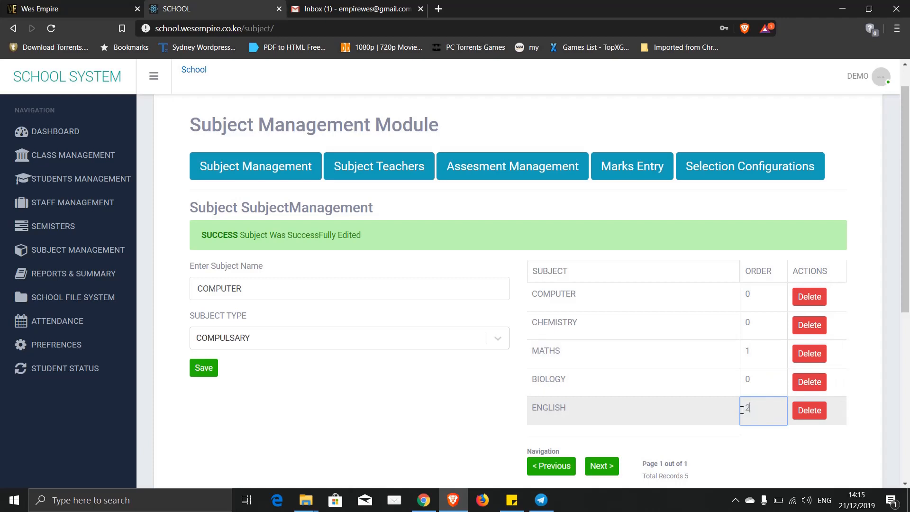
pyautogui.doubleClick(761, 325)
pyautogui.write('3')
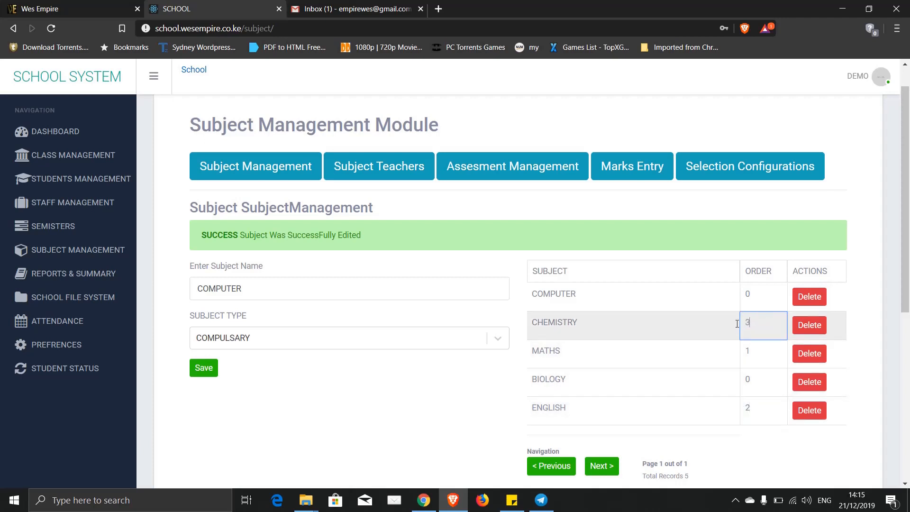
pyautogui.doubleClick(740, 380)
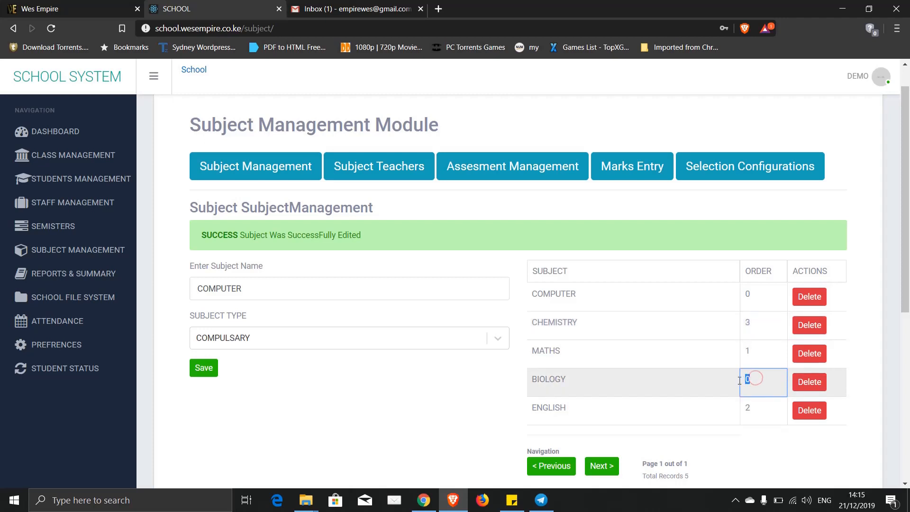
pyautogui.write('4')
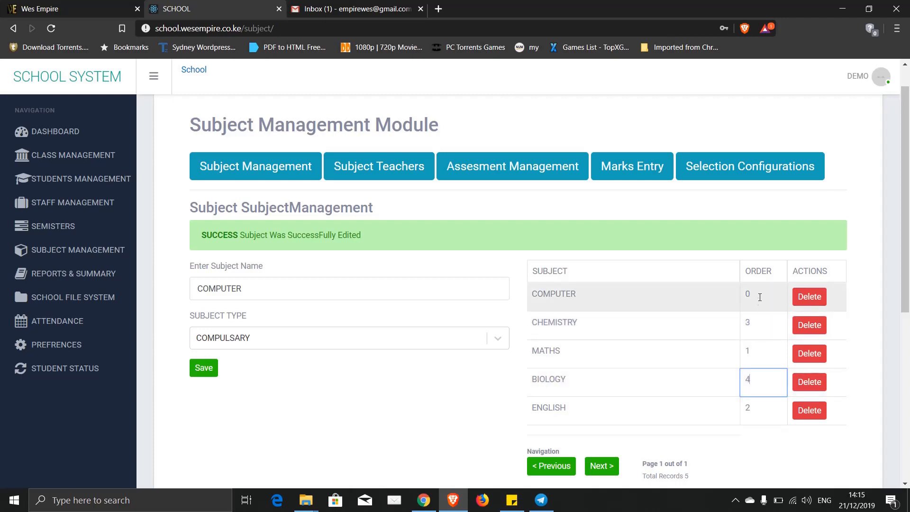
pyautogui.doubleClick(758, 289)
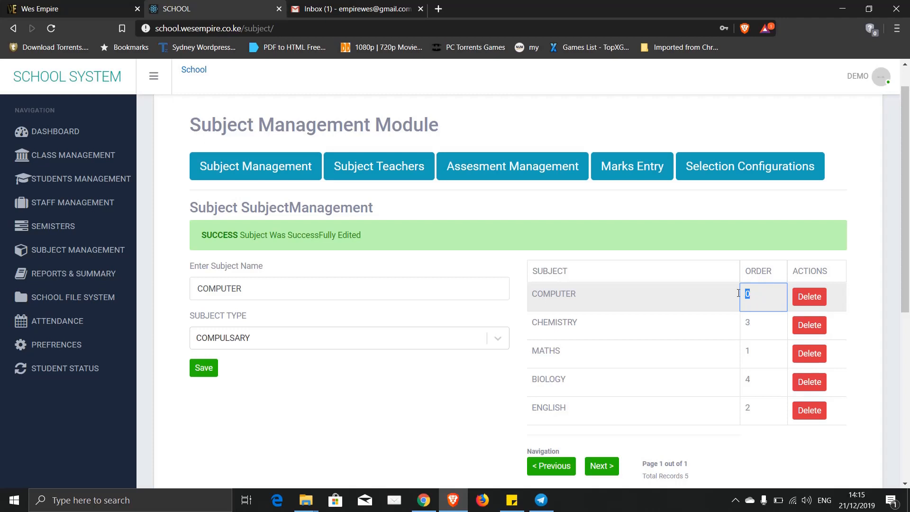
pyautogui.write('5')
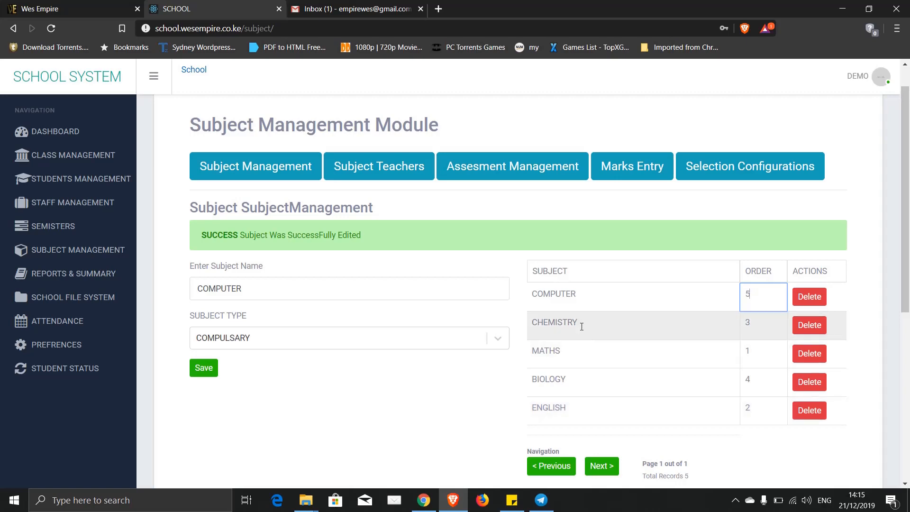
pyautogui.click(445, 411)
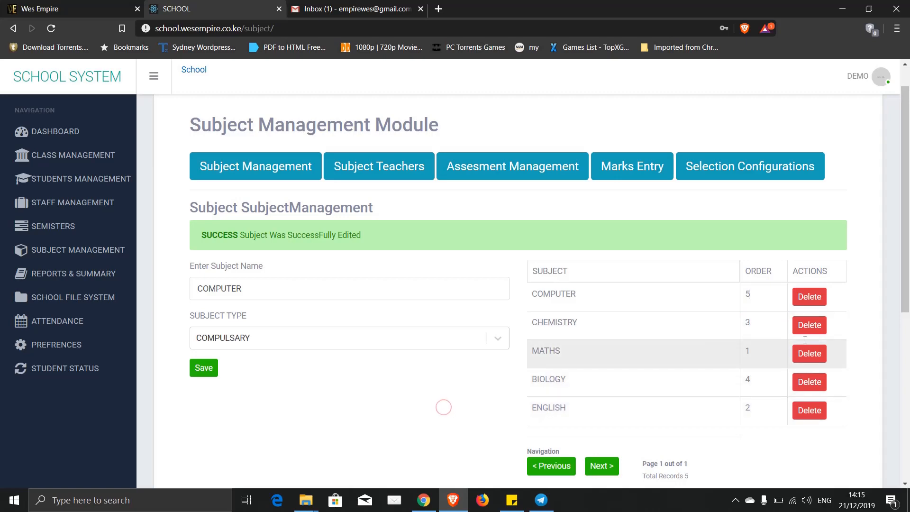
# - Save a grading band from 0 to 49, grade B, comment YOU CAN DO BETTER, 10 points
pyautogui.scroll(-1, 879, 353)
pyautogui.scroll(-6, 879, 353)
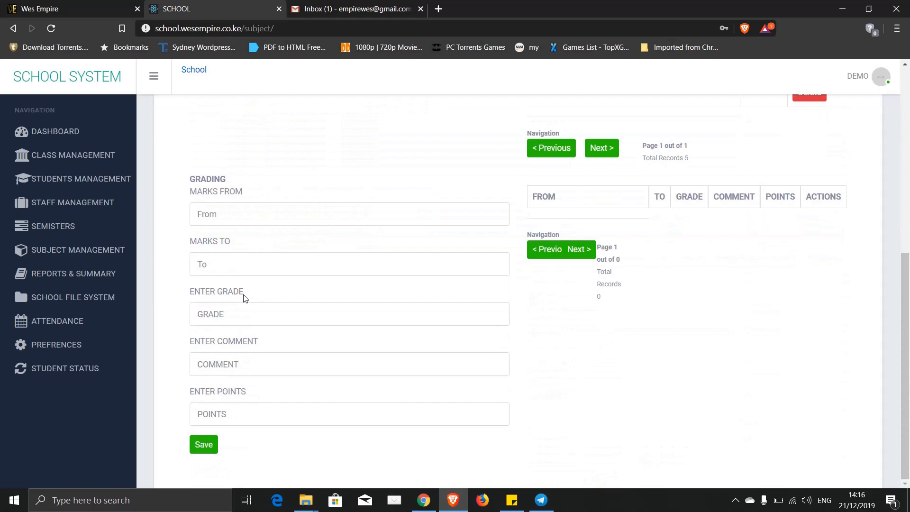
pyautogui.click(222, 210)
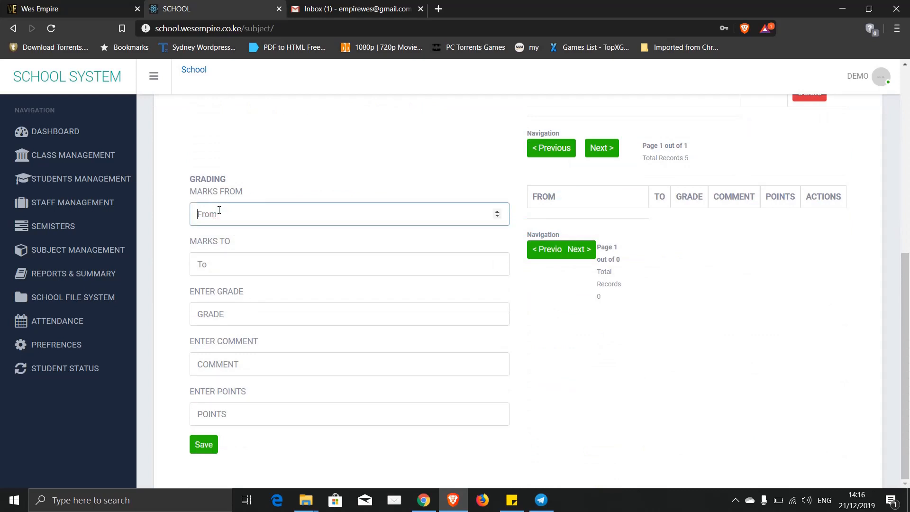
pyautogui.write('0')
pyautogui.click(217, 263)
pyautogui.write('49')
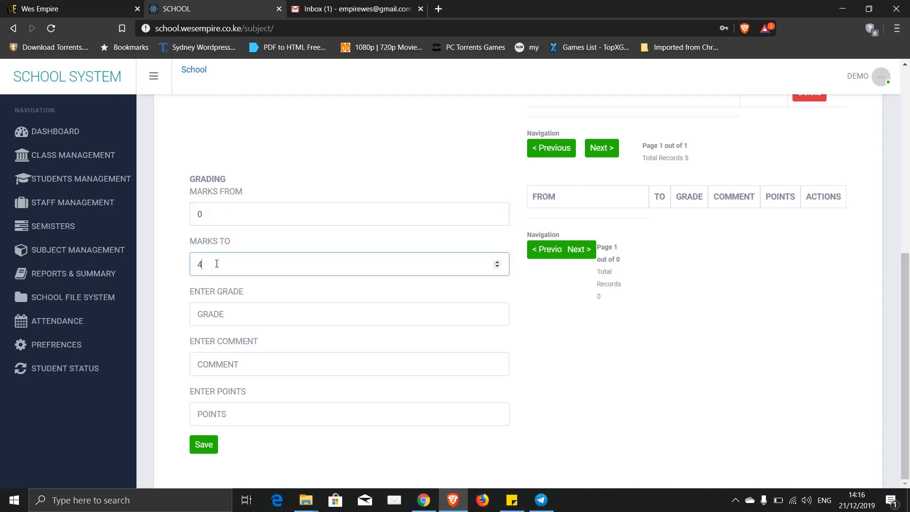
pyautogui.click(213, 312)
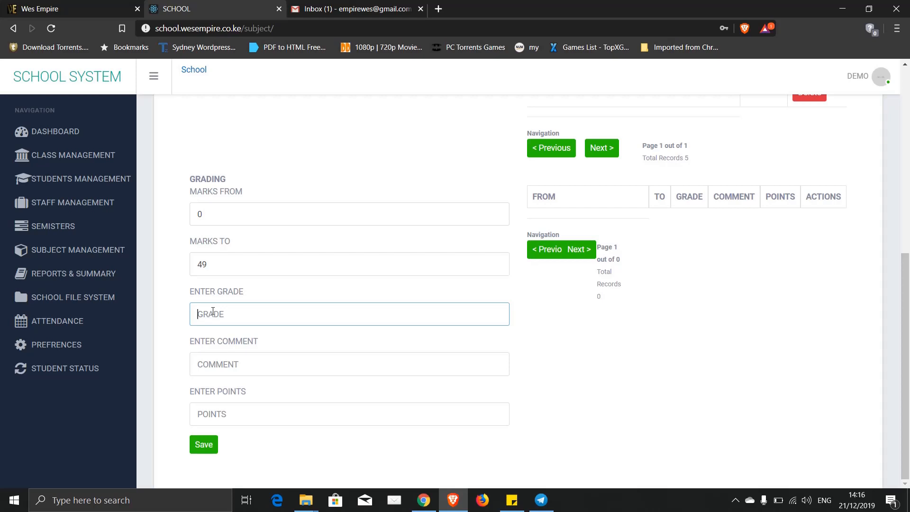
pyautogui.write('B')
pyautogui.click(216, 362)
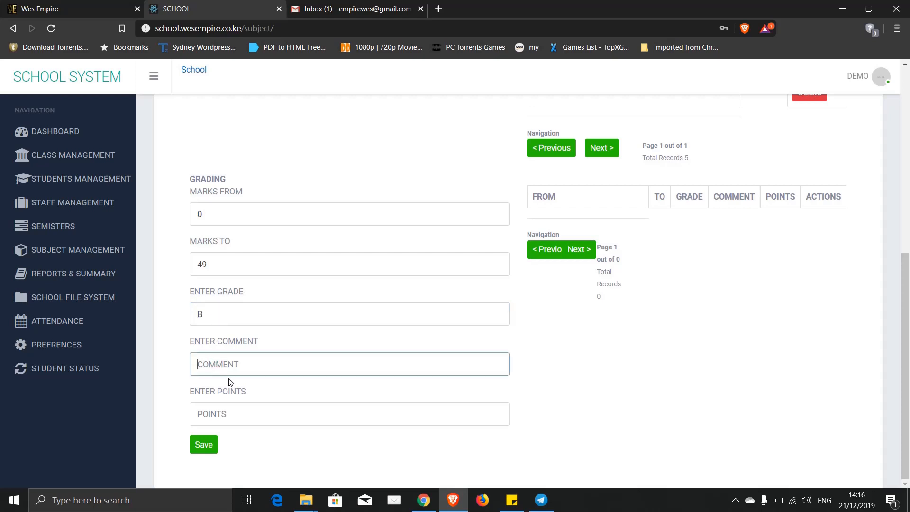
pyautogui.write('YOU CAN DO BETTER')
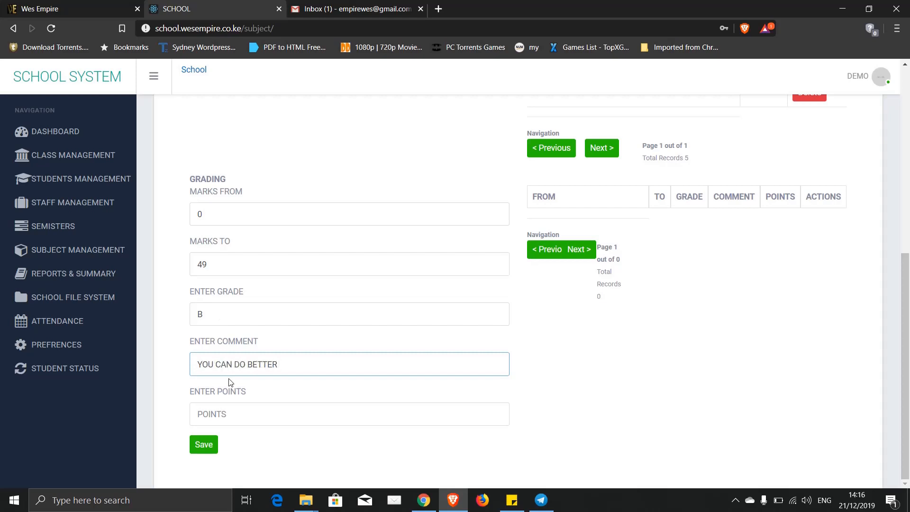
pyautogui.click(227, 414)
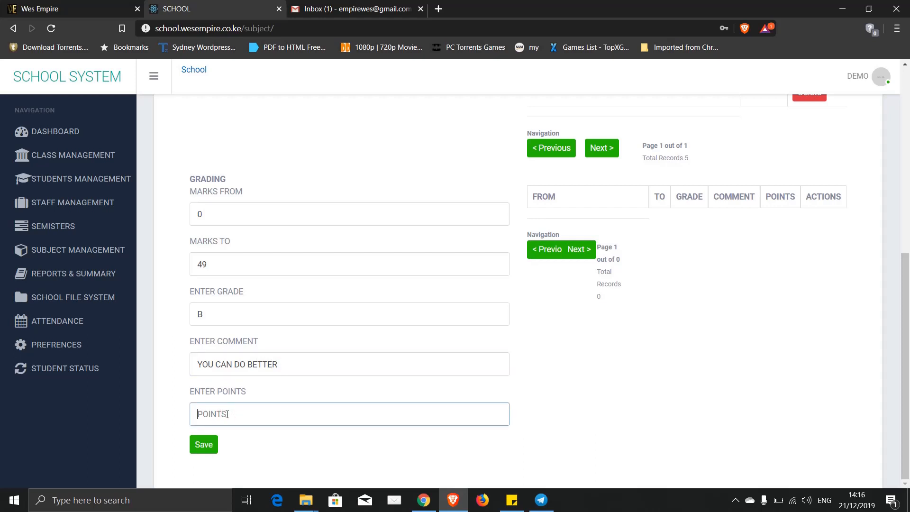
pyautogui.write('10')
pyautogui.click(203, 445)
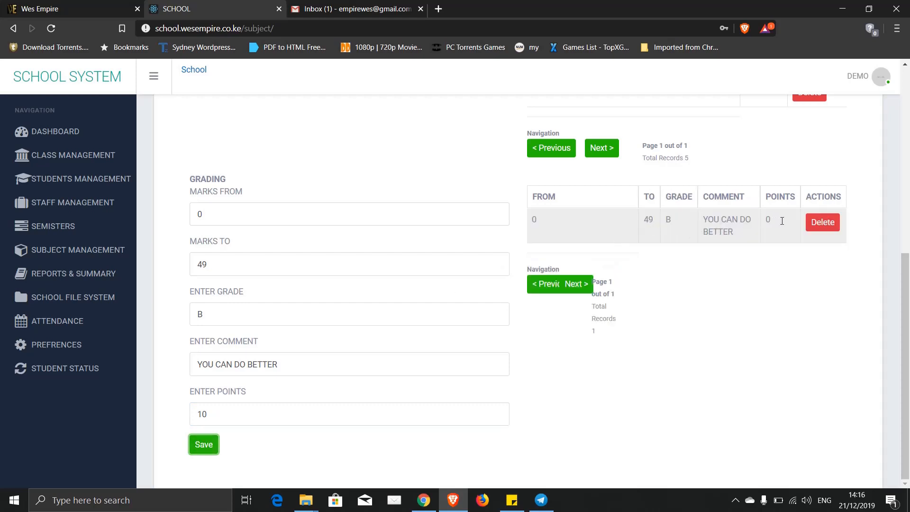
# - Overwrite the fields with 50 to 100, grade A, 12 points, comment EXCELLENT, and save
pyautogui.doubleClick(209, 219)
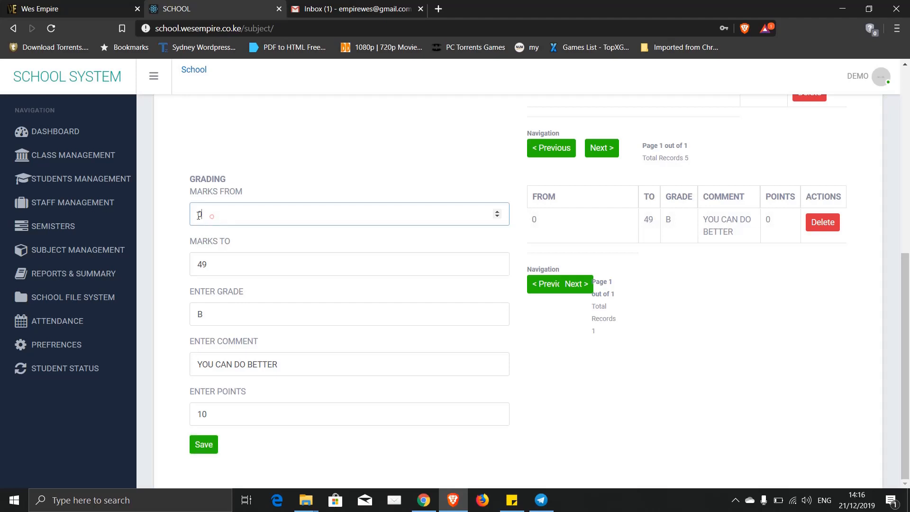
pyautogui.write('50')
pyautogui.doubleClick(213, 263)
pyautogui.write('100')
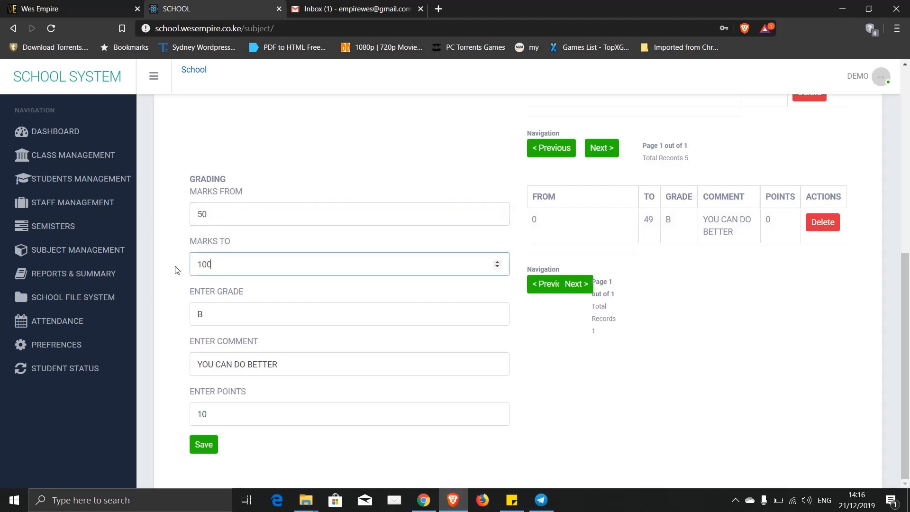
pyautogui.doubleClick(210, 313)
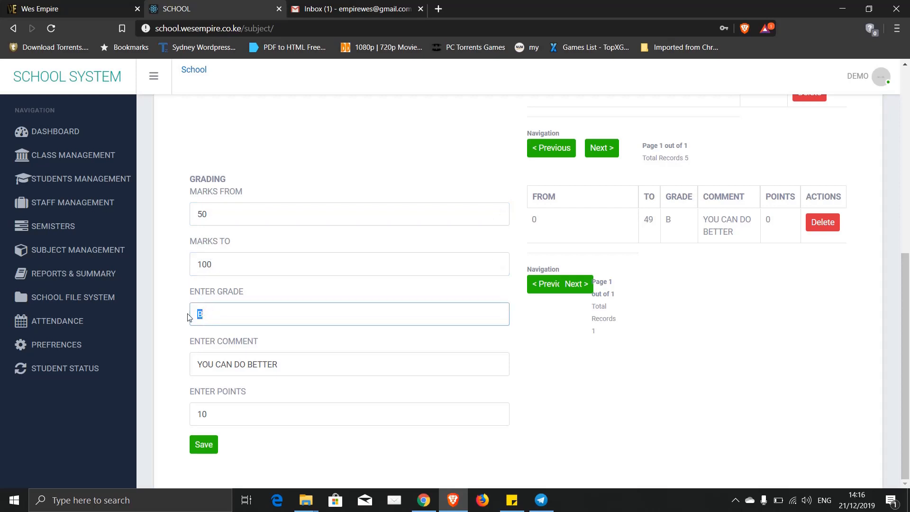
pyautogui.write('A')
pyautogui.doubleClick(212, 413)
pyautogui.write('12')
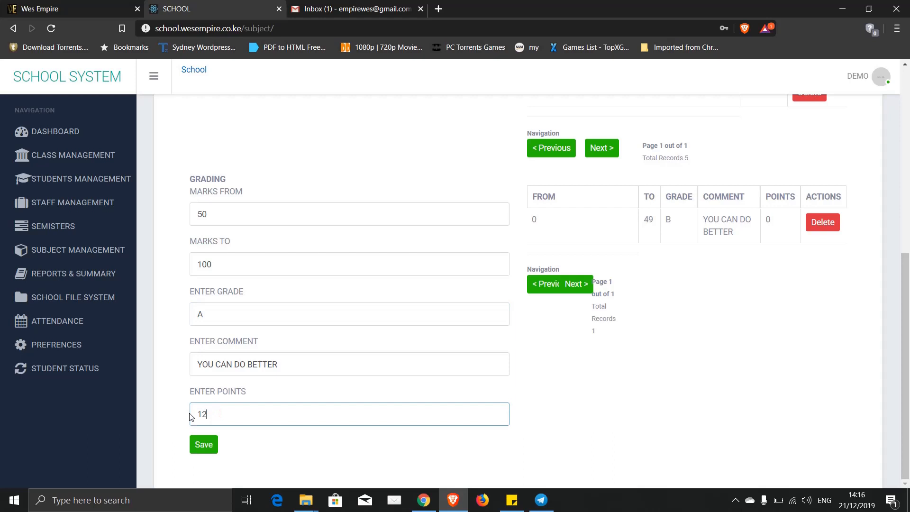
pyautogui.tripleClick(287, 365)
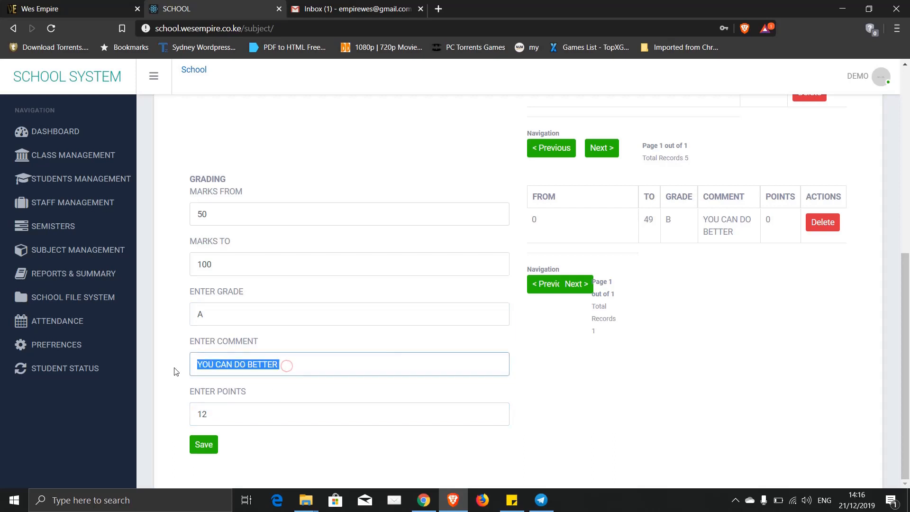
pyautogui.write('EXE')
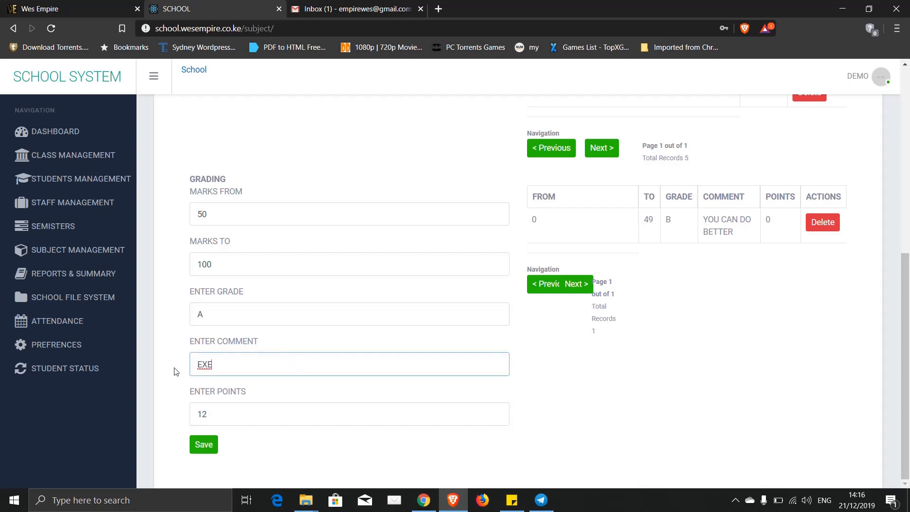
pyautogui.press('BackSpace')
pyautogui.write('CELLENT')
pyautogui.click(203, 444)
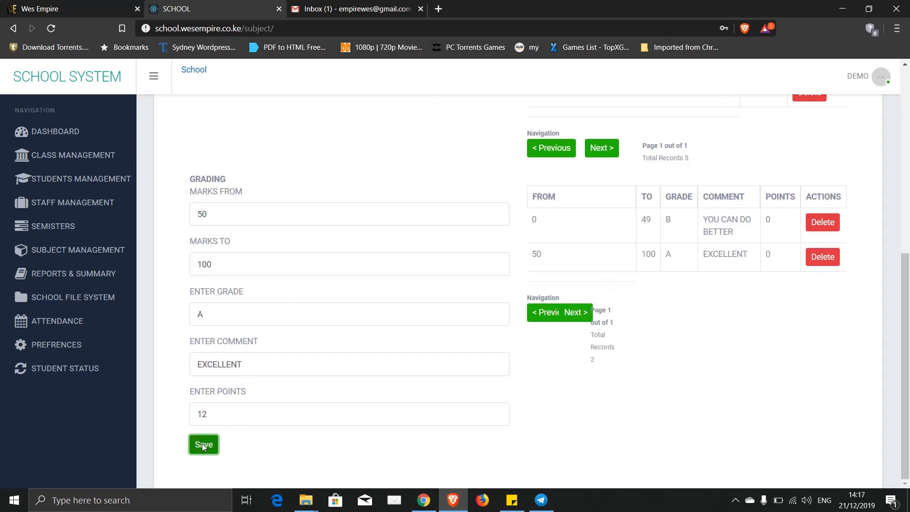
# - Review both bands' marks, grades and points in the grading table
pyautogui.click(689, 255)
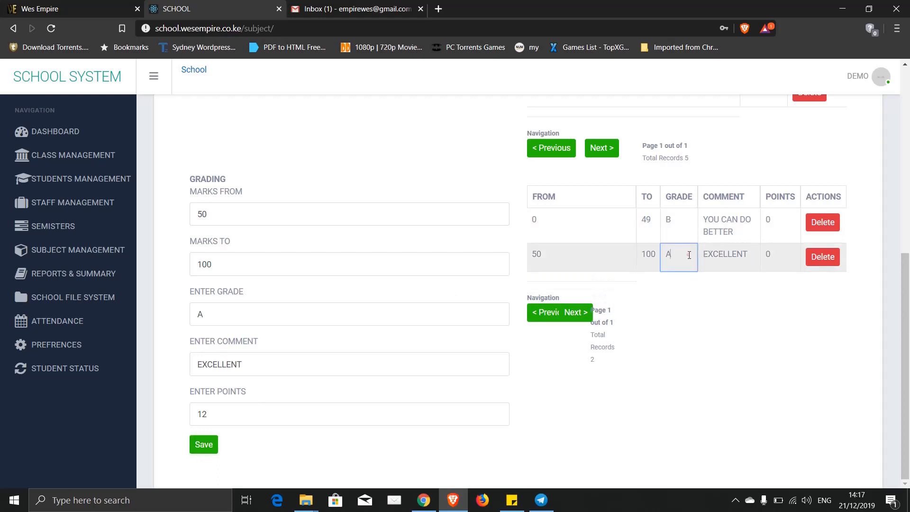
pyautogui.click(683, 223)
pyautogui.click(651, 223)
pyautogui.click(656, 259)
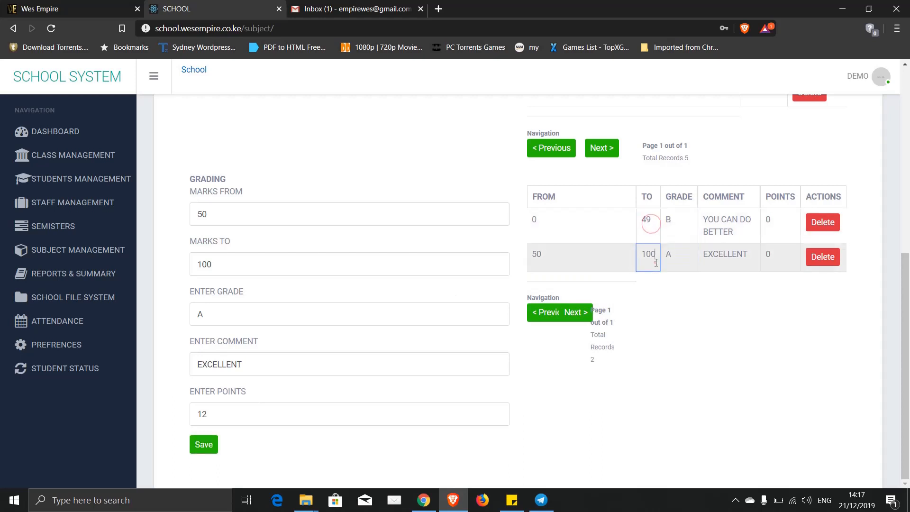
pyautogui.click(602, 262)
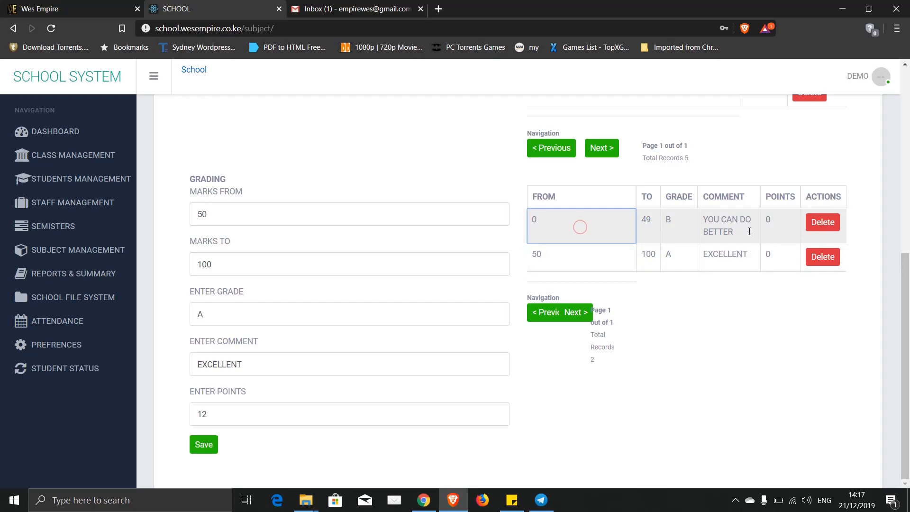
pyautogui.click(782, 223)
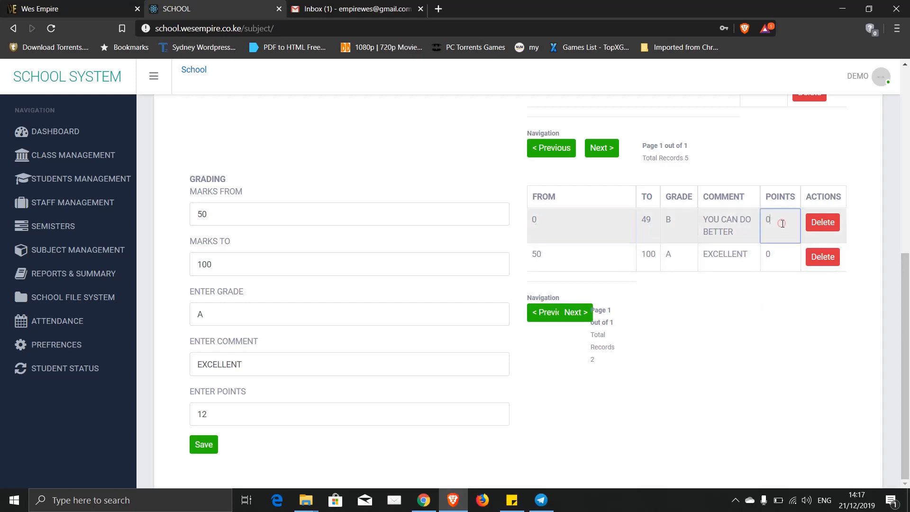
pyautogui.scroll(8, 771, 319)
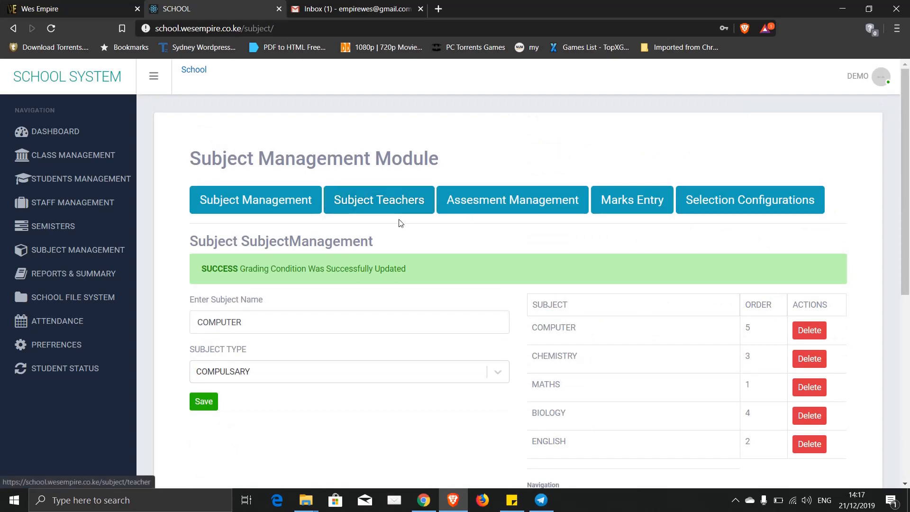
# - On the Subject Teachers page, select class 1RED, subject COMPUTER and semester ONE
pyautogui.click(372, 203)
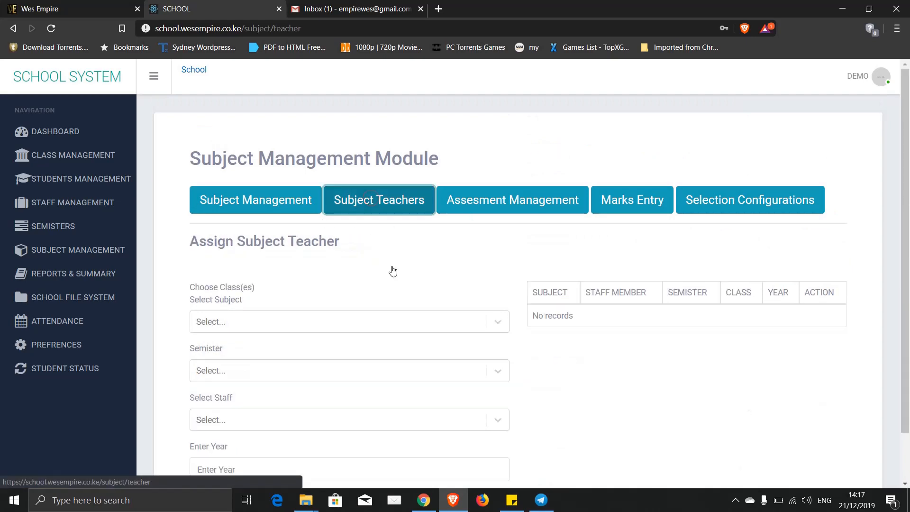
pyautogui.scroll(-2, 401, 298)
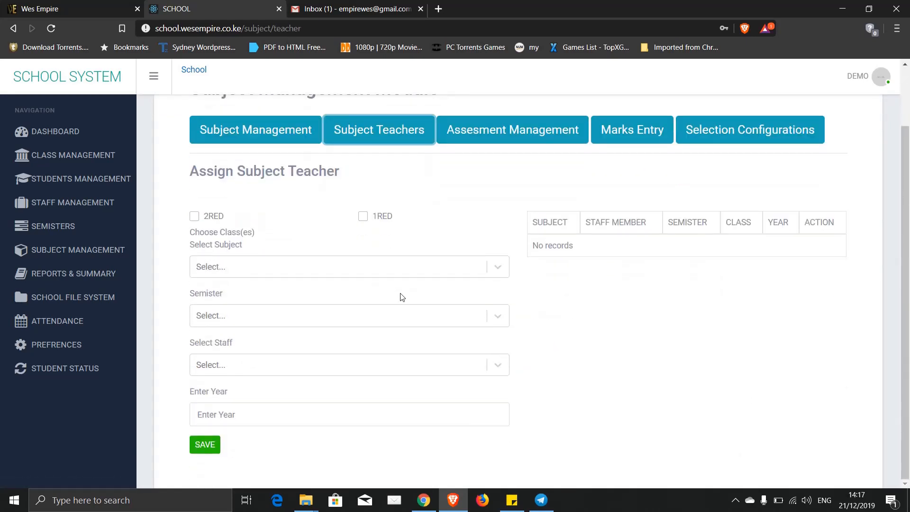
pyautogui.click(363, 217)
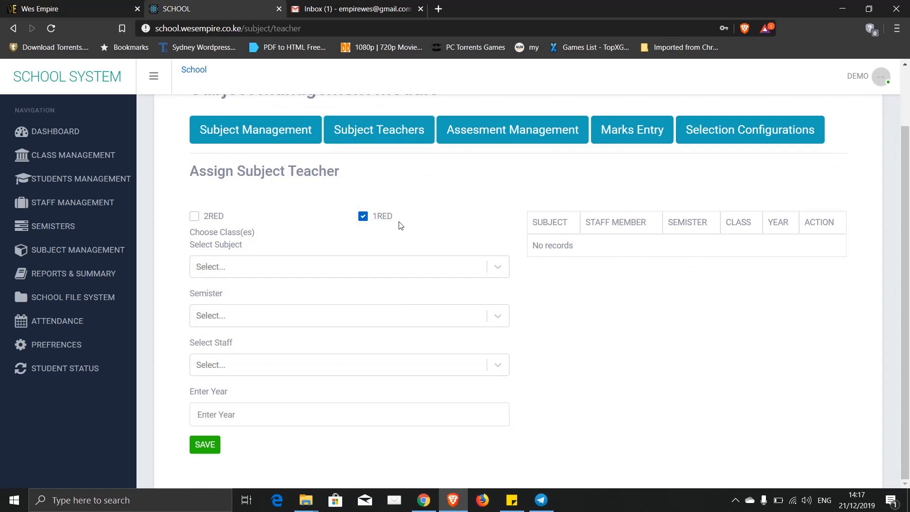
pyautogui.click(504, 273)
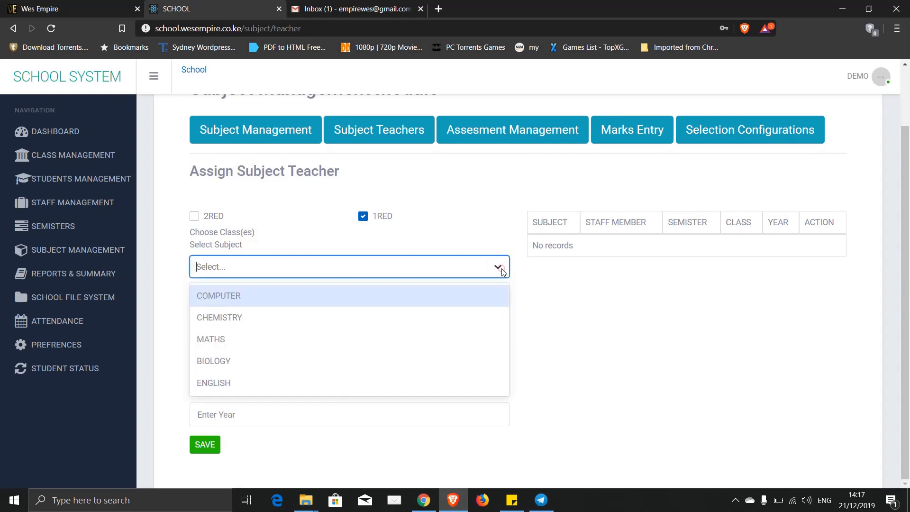
pyautogui.click(241, 298)
pyautogui.click(329, 319)
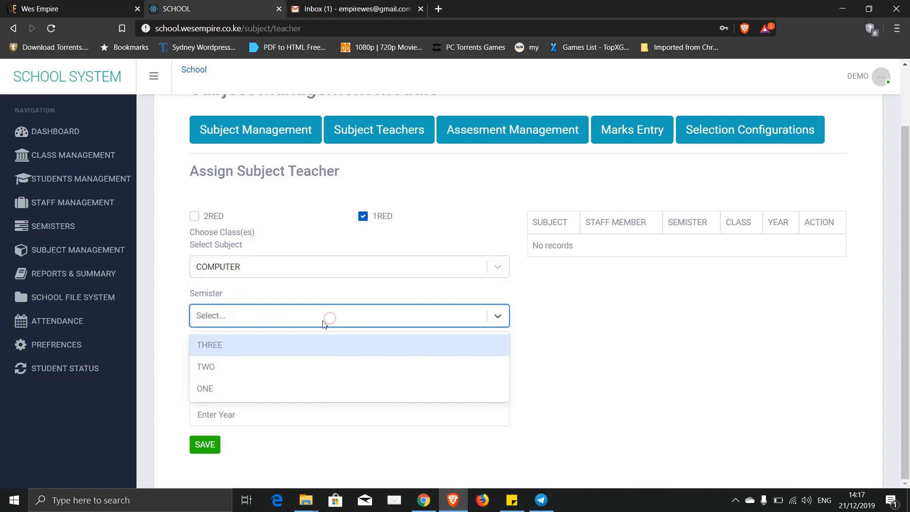
pyautogui.click(216, 388)
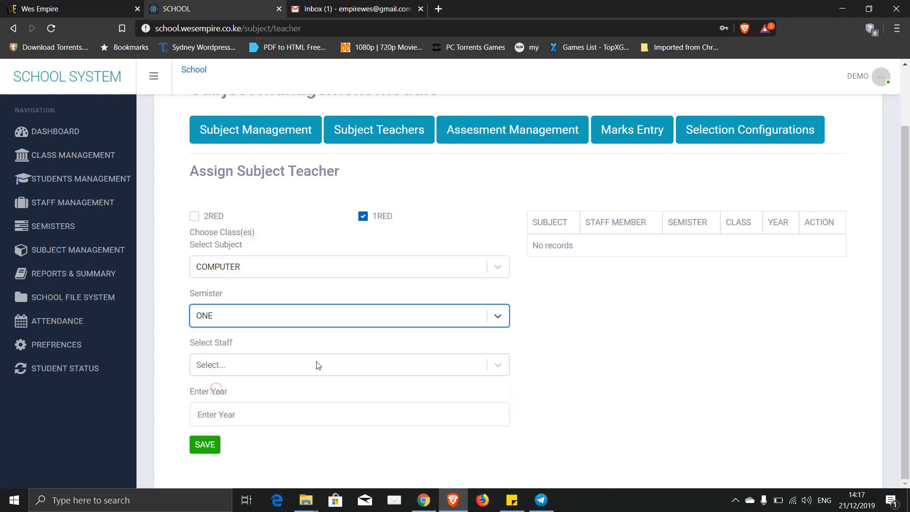
# - Choose the staff member, enter year 2019, save the assignment, then go to Assessment Management
pyautogui.click(496, 364)
pyautogui.click(243, 396)
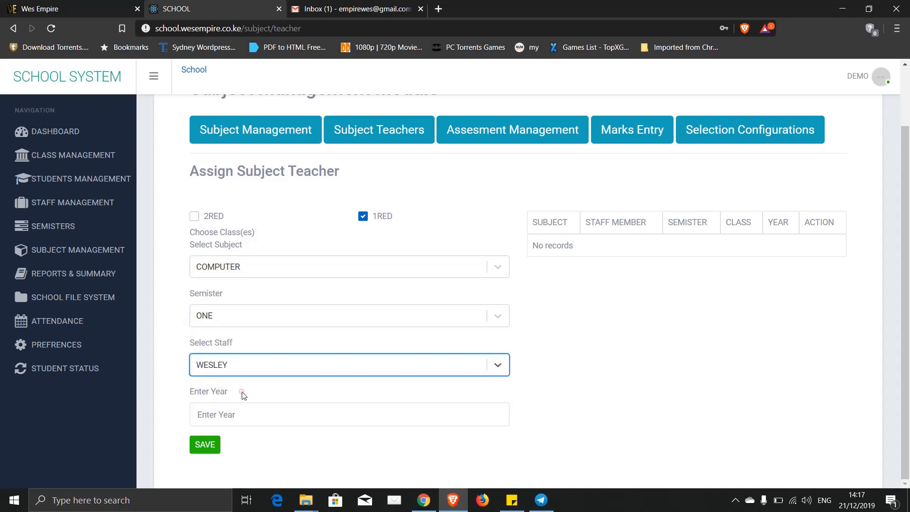
pyautogui.click(226, 415)
pyautogui.write('2019')
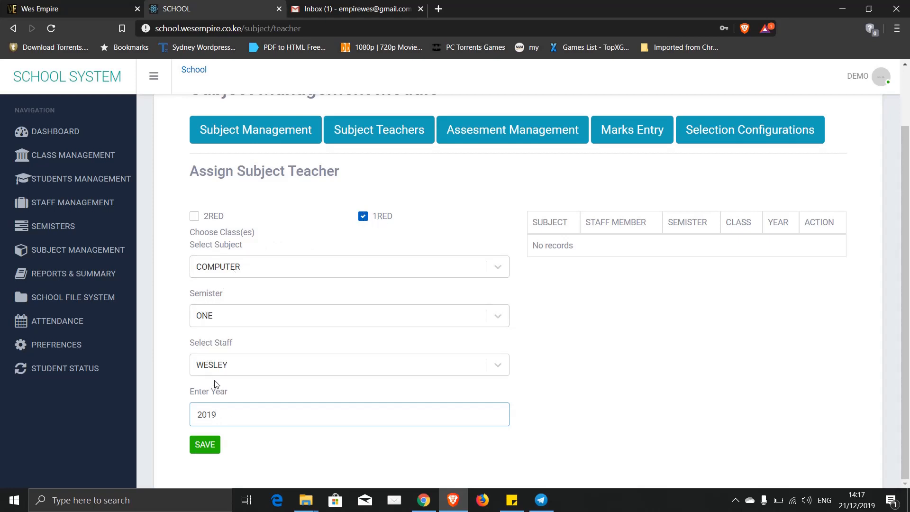
pyautogui.click(206, 446)
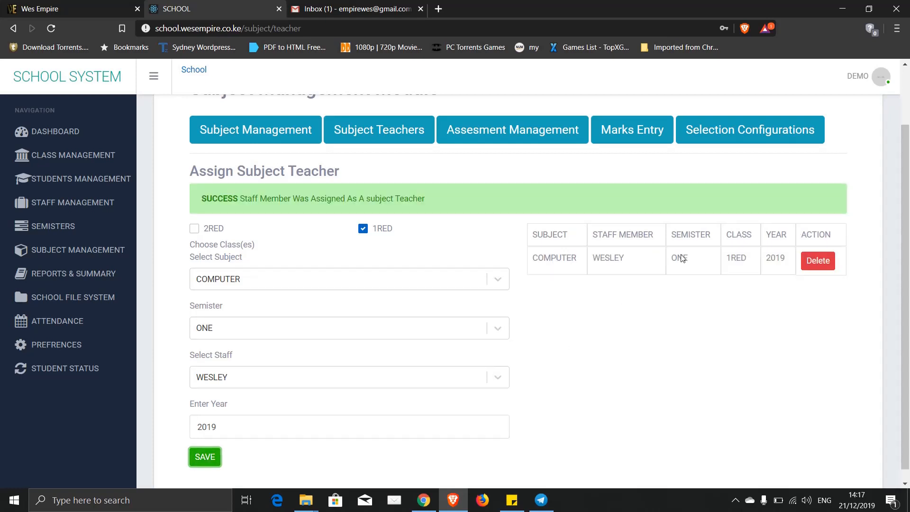
pyautogui.click(759, 260)
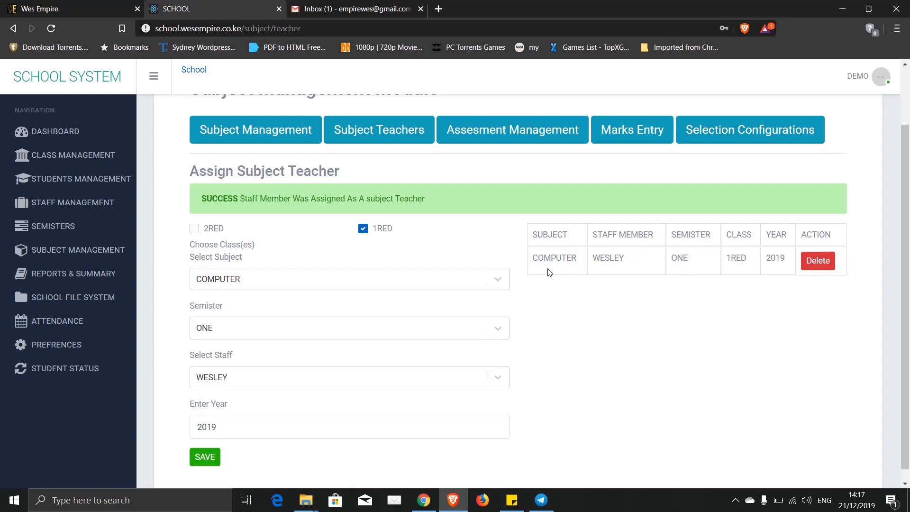
pyautogui.click(478, 141)
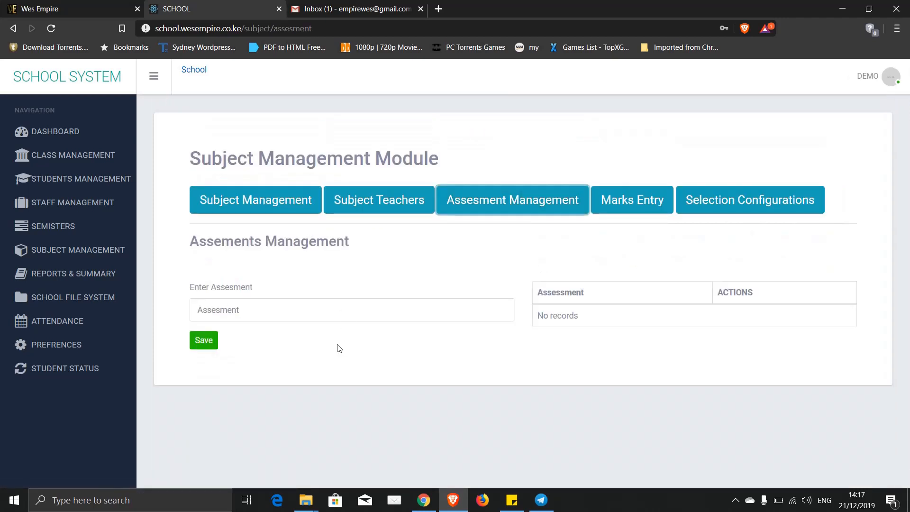
# - Add the assessment CAT 1 and dismiss the notification popups
pyautogui.click(256, 306)
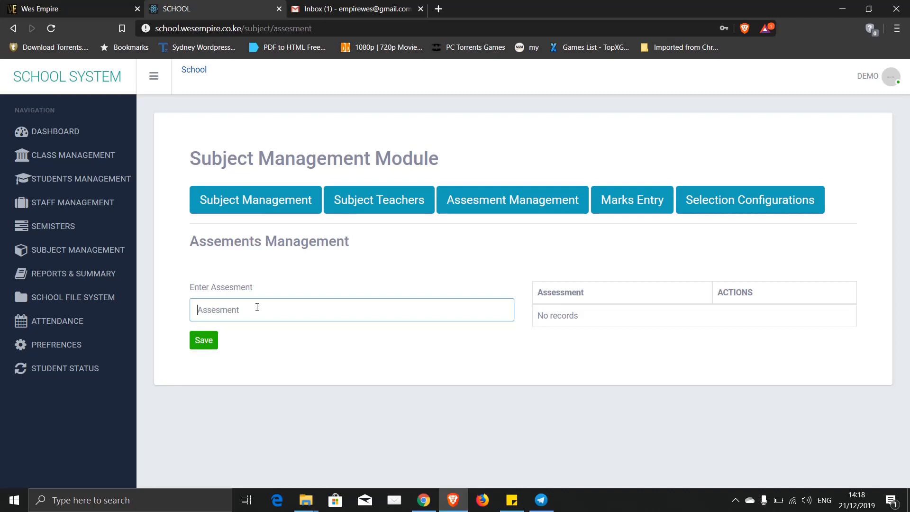
pyautogui.write('CAT')
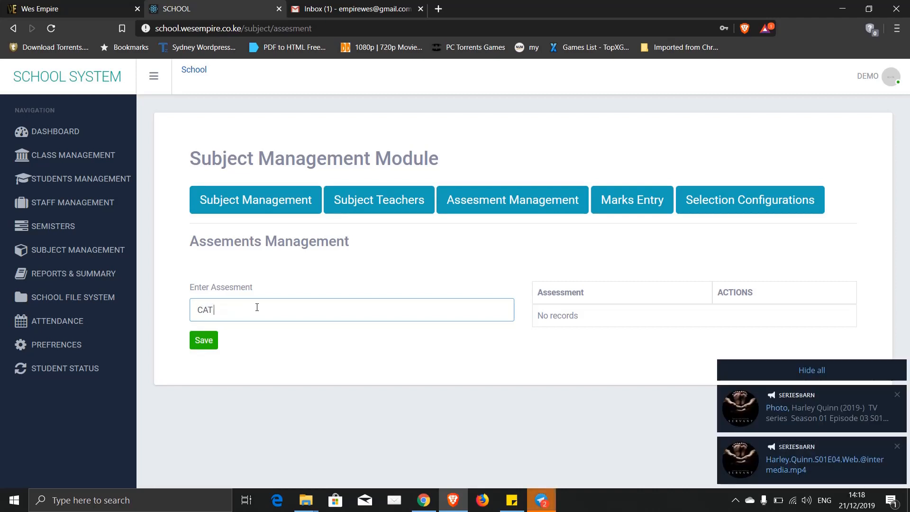
pyautogui.write(' 1')
pyautogui.click(205, 342)
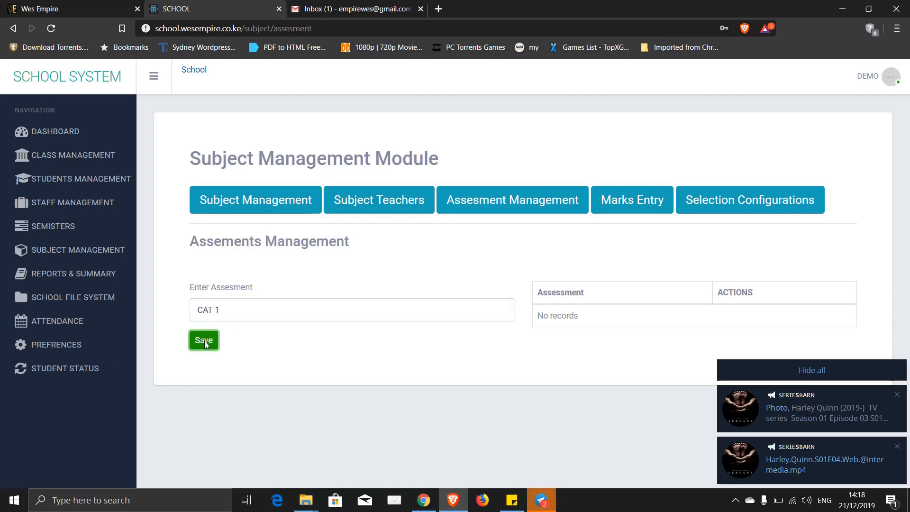
pyautogui.click(846, 370)
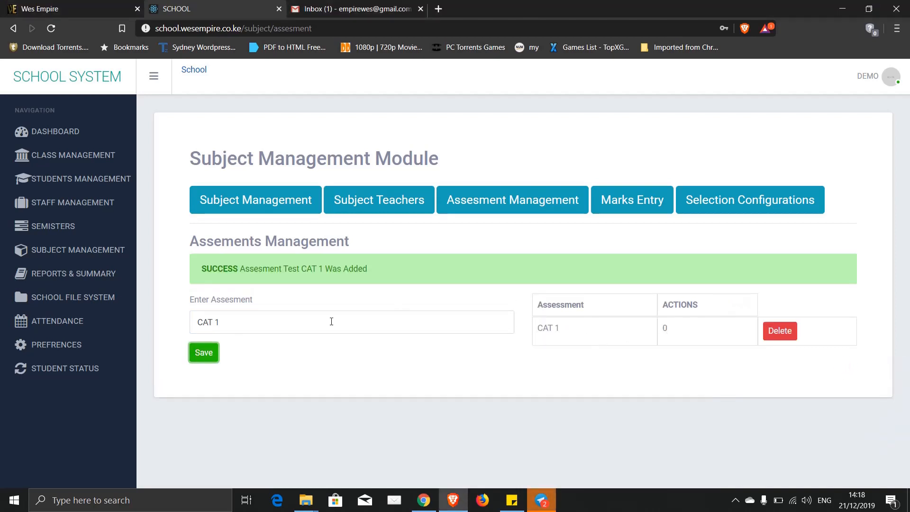
# - Replace the name with END TERM and save it as a second assessment
pyautogui.tripleClick(222, 323)
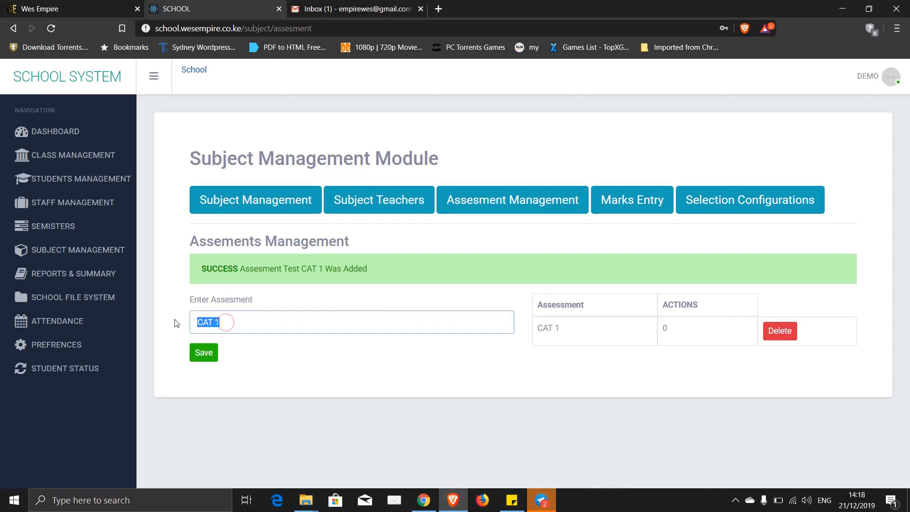
pyautogui.write('END TERM')
pyautogui.click(207, 355)
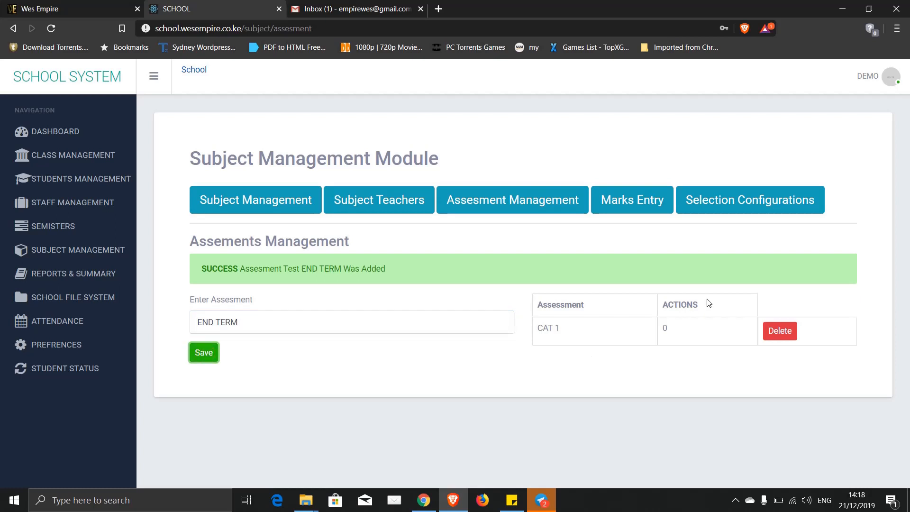
# - Set END TERM's number to 2 and CAT 1's number to 1 in the assessments table
pyautogui.click(684, 331)
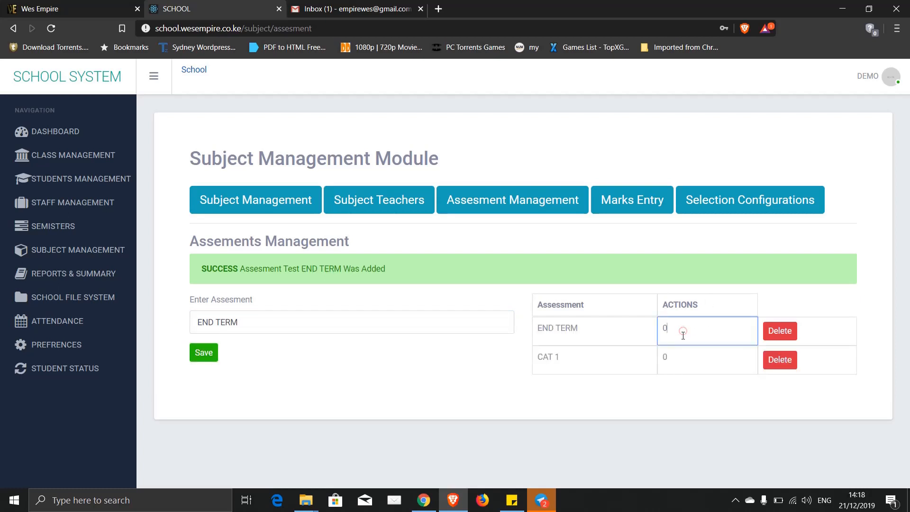
pyautogui.click(676, 364)
pyautogui.click(679, 331)
pyautogui.click(679, 354)
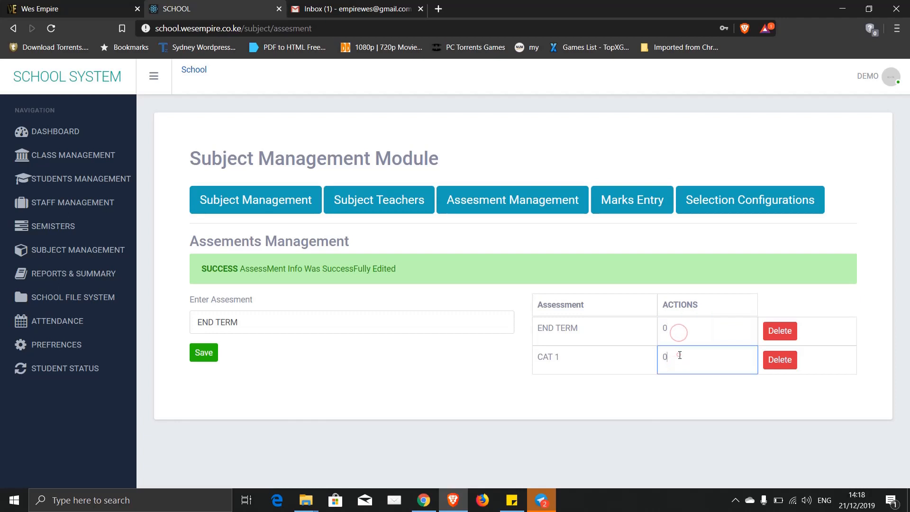
pyautogui.click(676, 332)
pyautogui.click(677, 360)
pyautogui.click(613, 335)
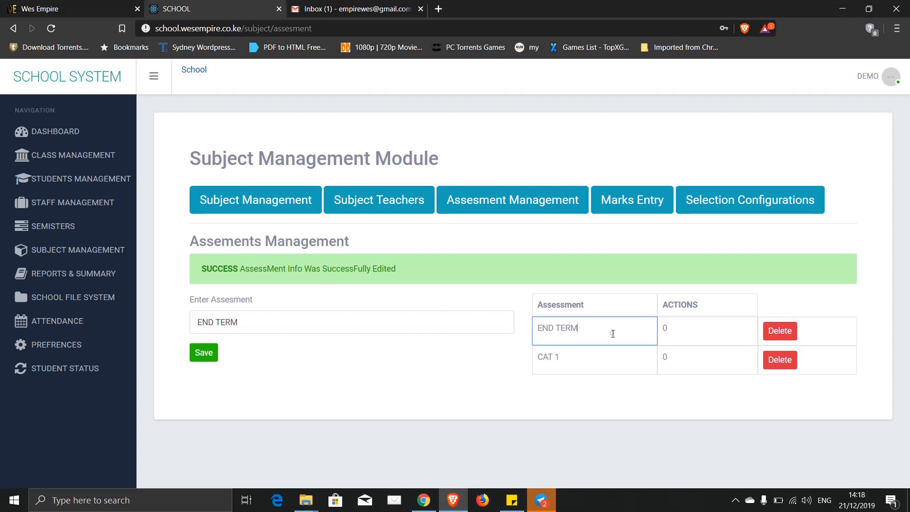
pyautogui.click(676, 336)
pyautogui.click(680, 366)
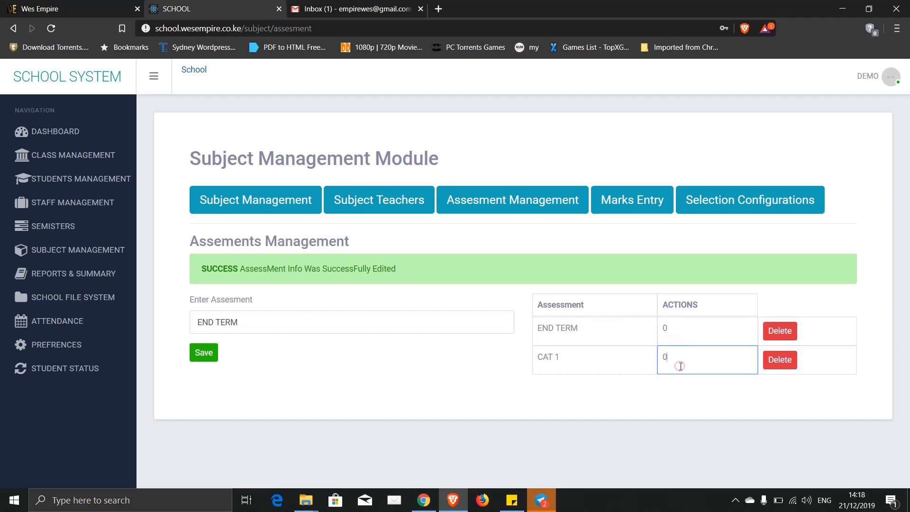
pyautogui.click(611, 357)
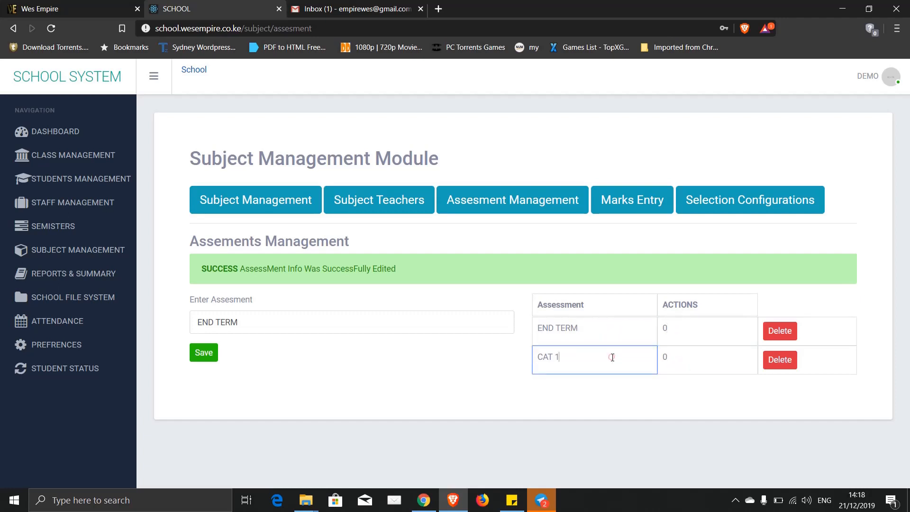
pyautogui.click(679, 330)
pyautogui.click(682, 361)
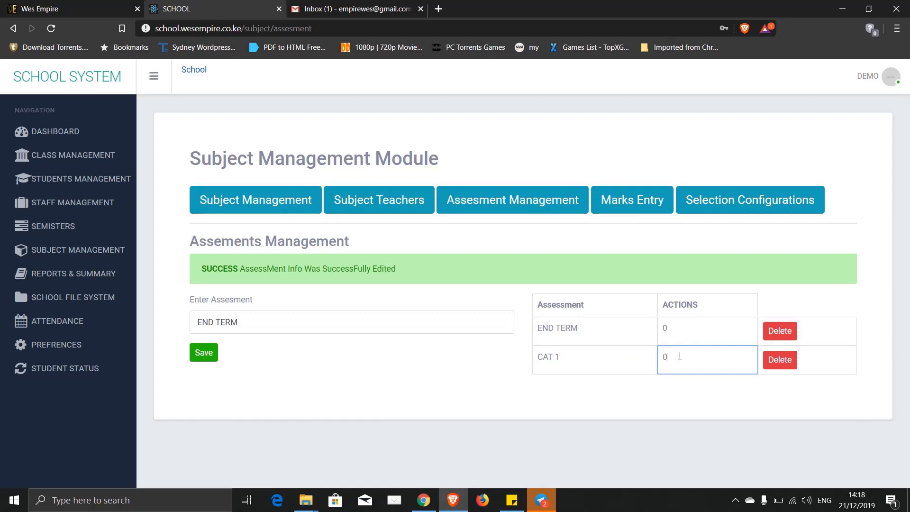
pyautogui.moveTo(681, 356); pyautogui.dragTo(657, 358)
pyautogui.write('1')
pyautogui.moveTo(680, 325); pyautogui.dragTo(653, 330)
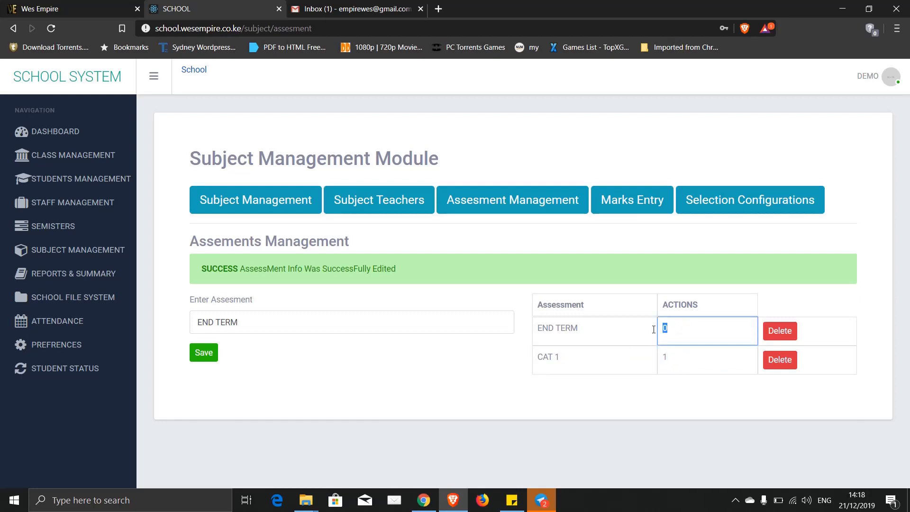
pyautogui.click(633, 404)
# - Rename the CAT 1 assessment to OPENING EXAM
pyautogui.click(590, 329)
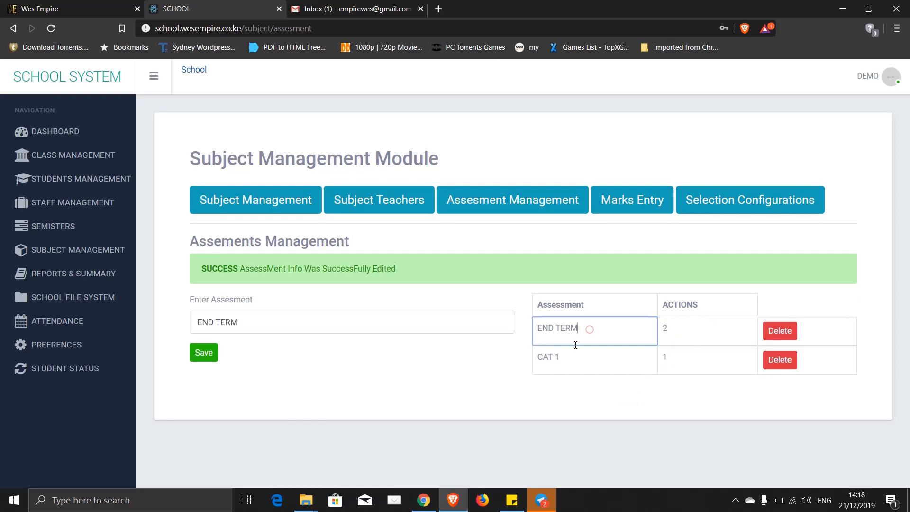
pyautogui.click(565, 357)
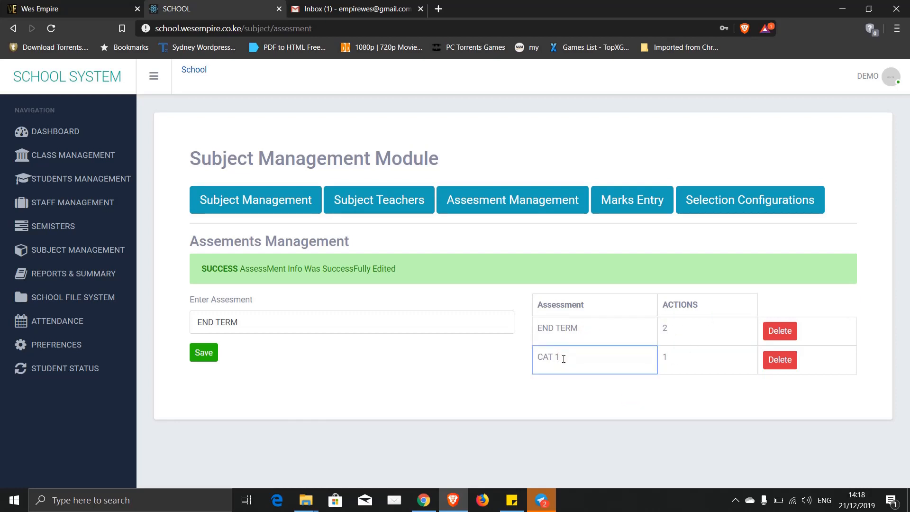
pyautogui.moveTo(565, 358); pyautogui.dragTo(522, 364)
pyautogui.write('OPENING EXAM')
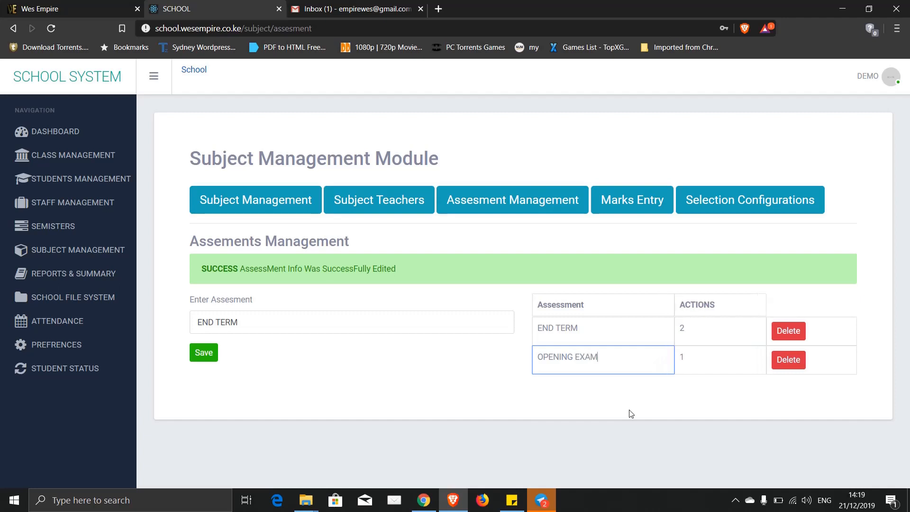
pyautogui.click(630, 406)
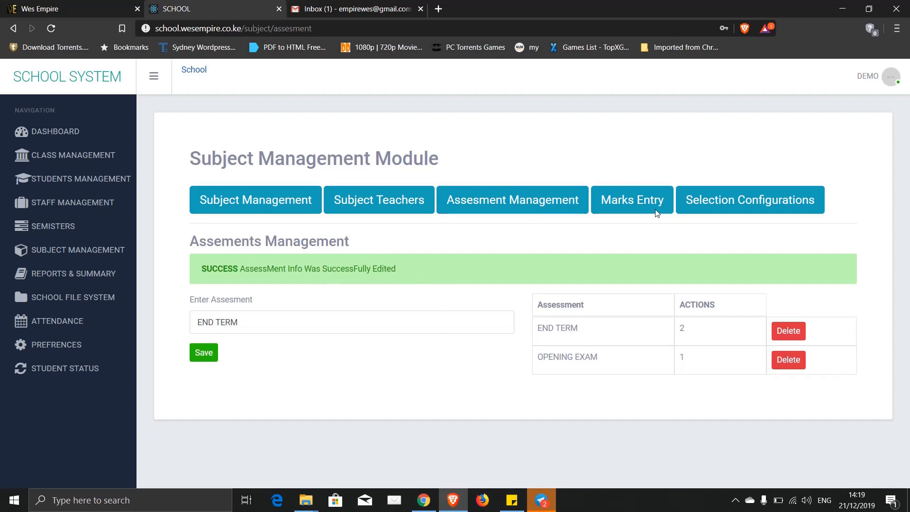
pyautogui.click(643, 205)
# - In Selection Configurations, give class 1RED the SELECTION category and save
pyautogui.click(753, 201)
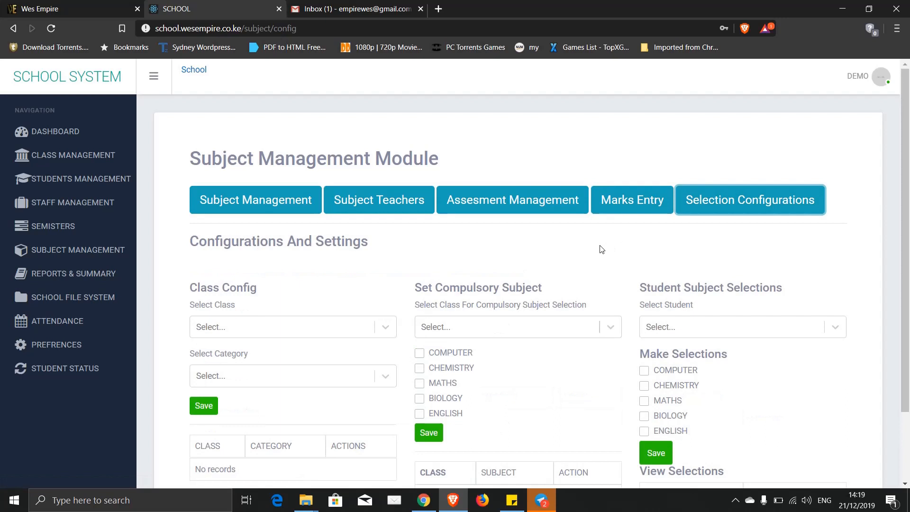
pyautogui.scroll(-2, 601, 250)
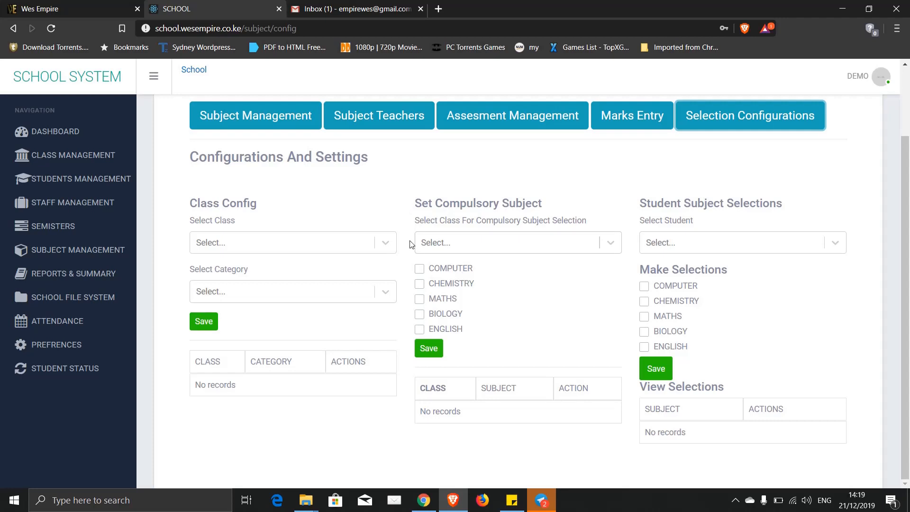
pyautogui.click(385, 243)
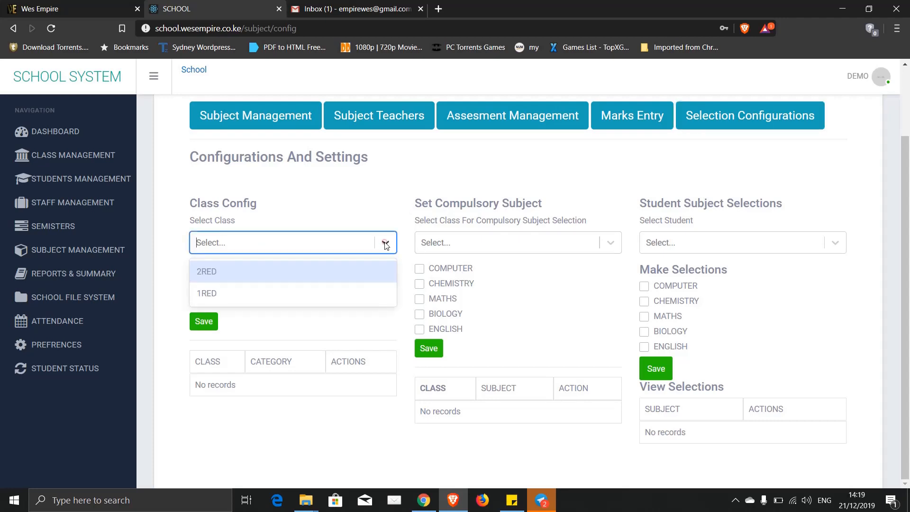
pyautogui.click(351, 293)
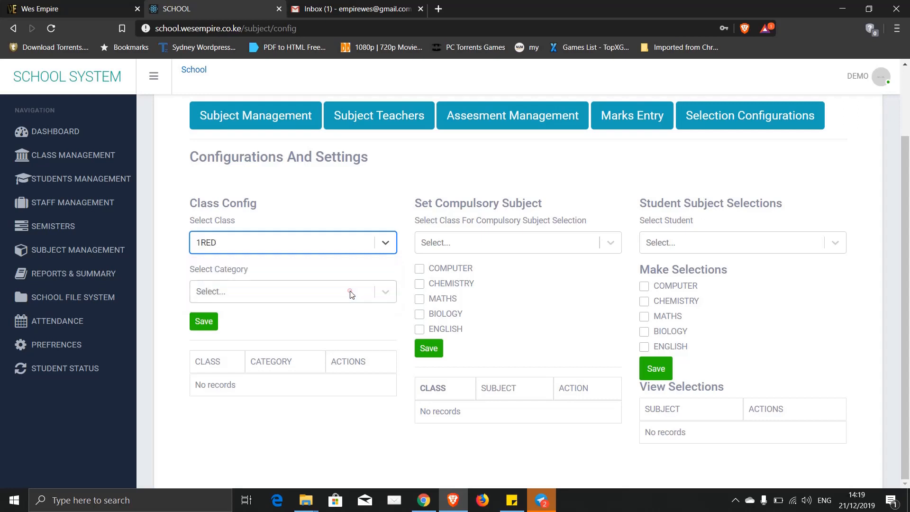
pyautogui.click(385, 292)
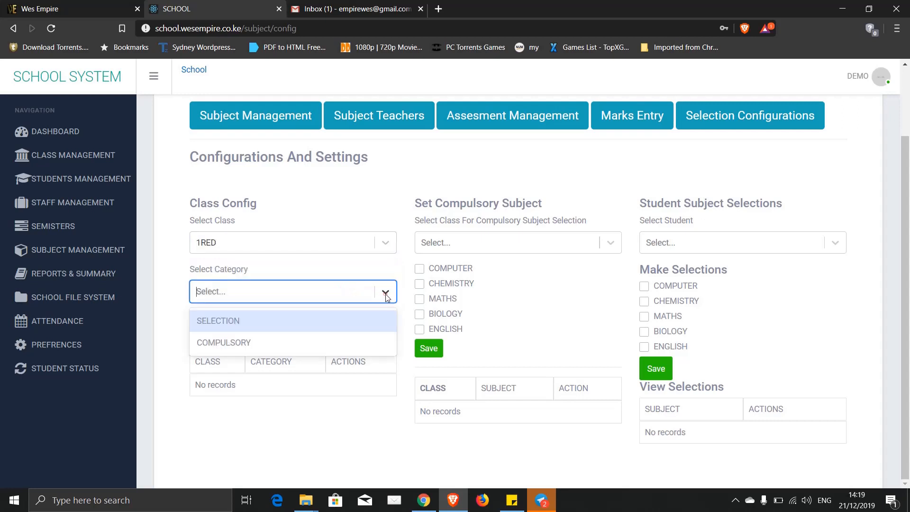
pyautogui.click(243, 320)
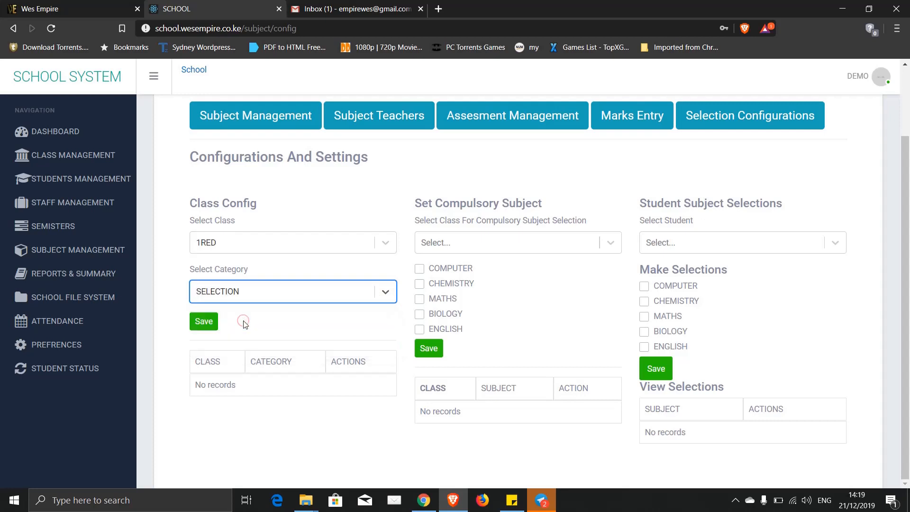
pyautogui.click(388, 296)
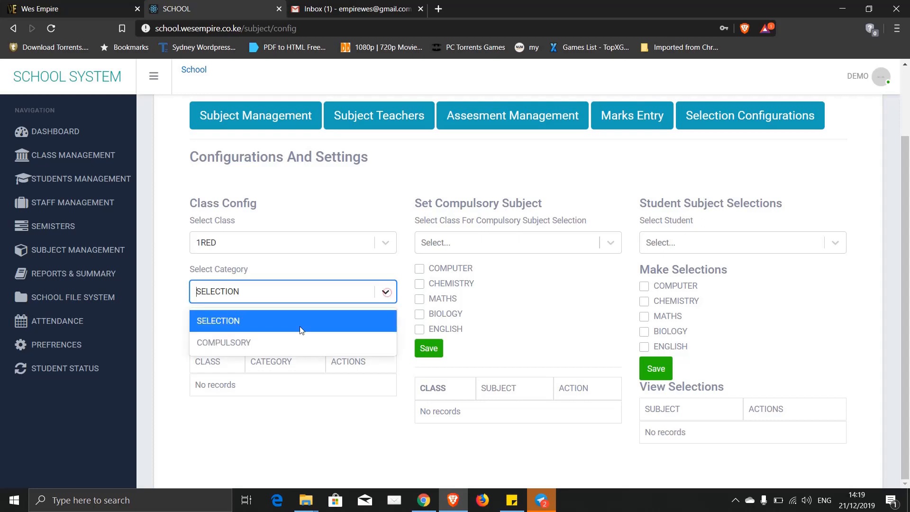
pyautogui.click(243, 342)
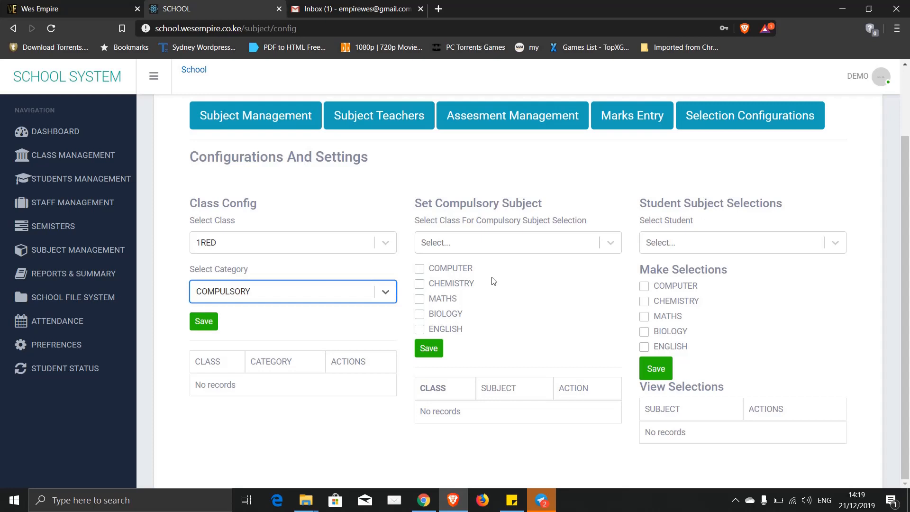
pyautogui.click(392, 295)
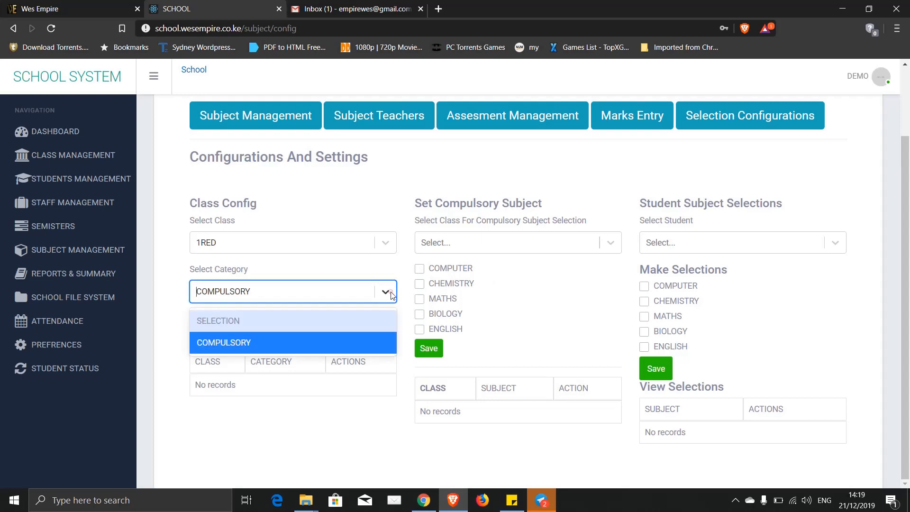
pyautogui.click(237, 317)
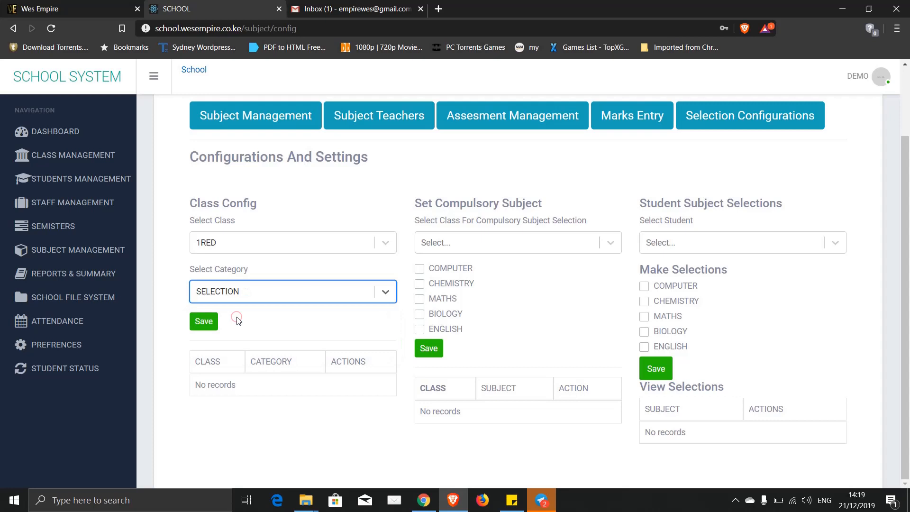
pyautogui.click(197, 322)
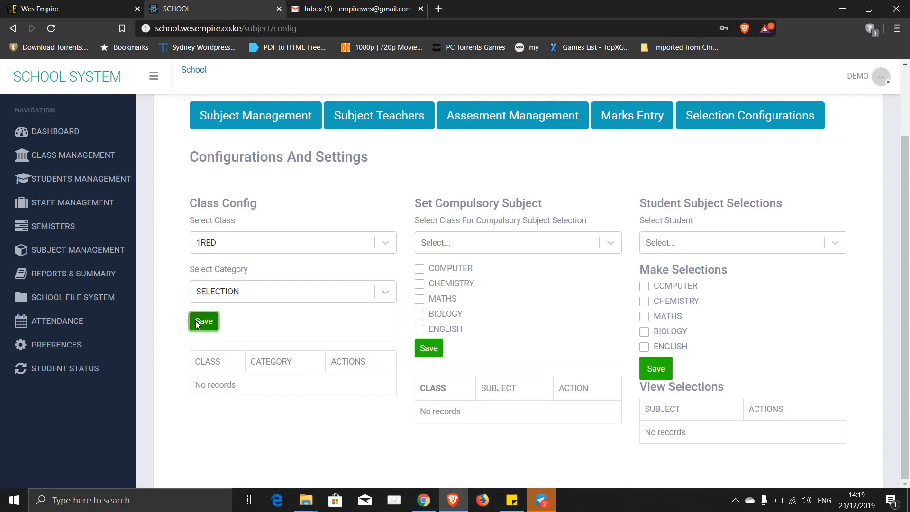
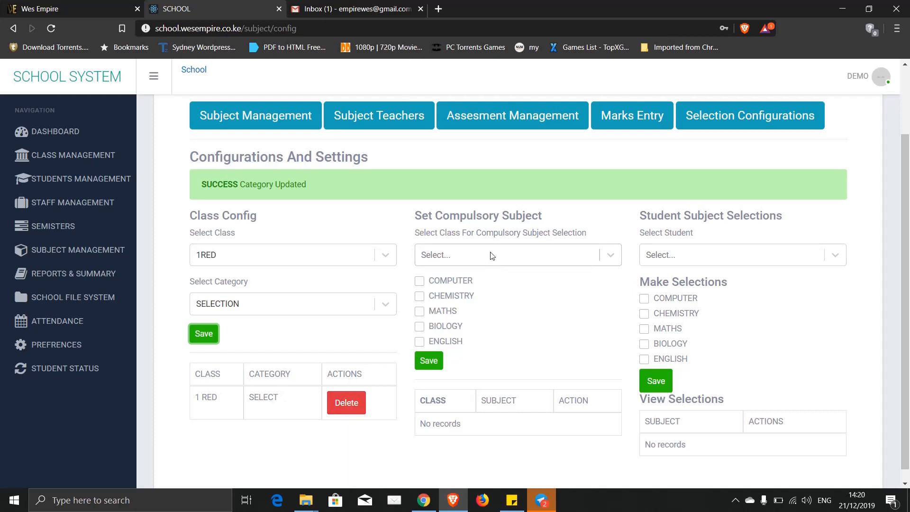
# - Check the empty class list under Set Compulsory Subject, then close it
pyautogui.click(472, 259)
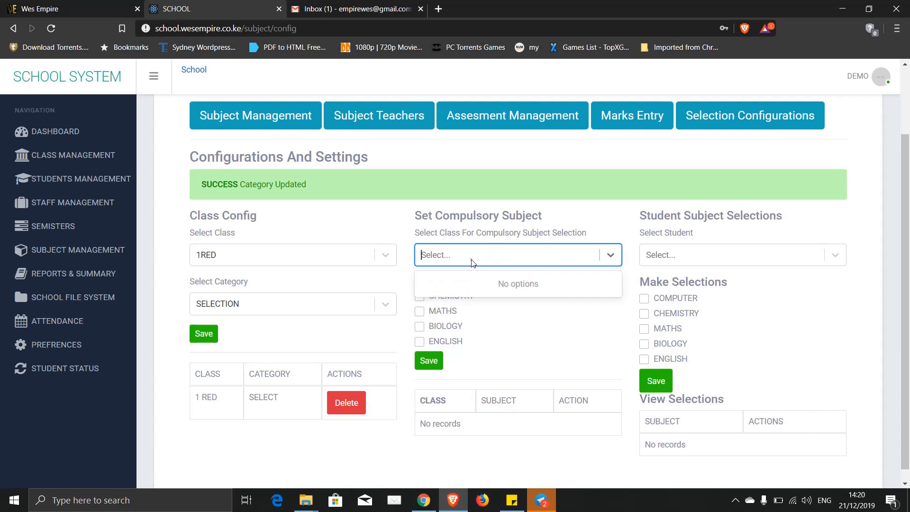
pyautogui.click(472, 260)
pyautogui.click(472, 260)
pyautogui.click(471, 260)
# - Give class 2RED the COMPULSORY category in Class Config and save it
pyautogui.click(335, 260)
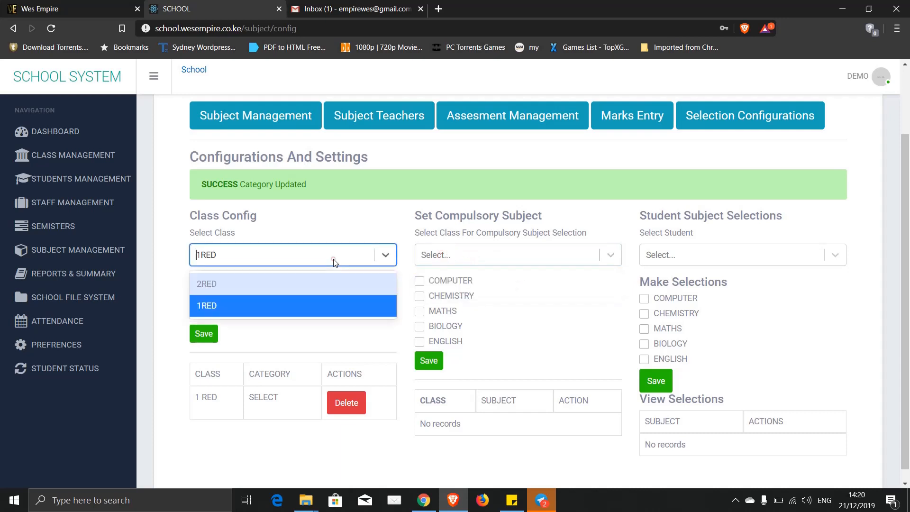
pyautogui.click(204, 283)
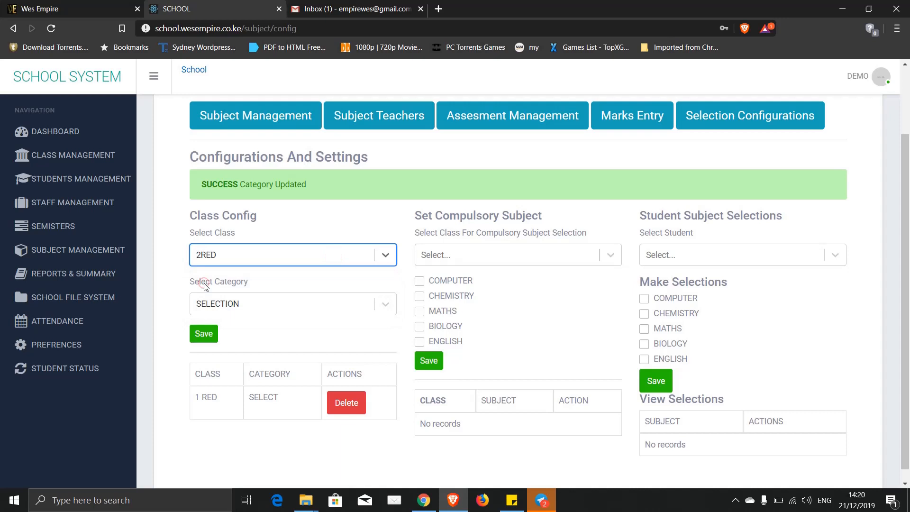
pyautogui.click(228, 308)
pyautogui.click(213, 351)
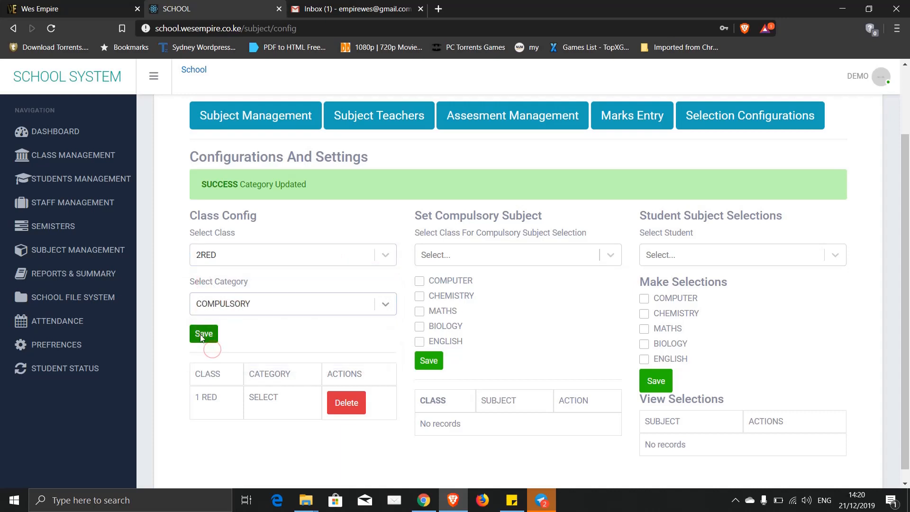
pyautogui.click(200, 335)
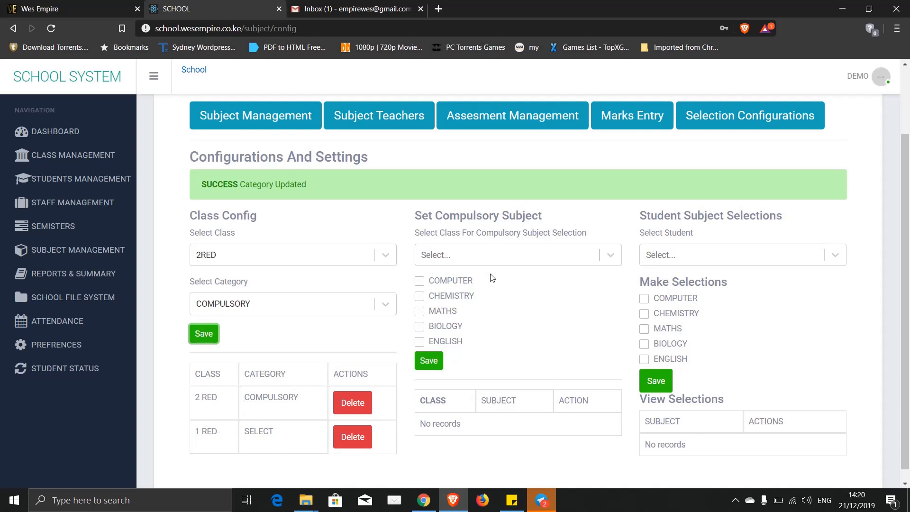
# - Select 2RED and save ENGLISH, MATHS, CHEMISTRY and COMPUTER as its compulsory subjects
pyautogui.click(508, 254)
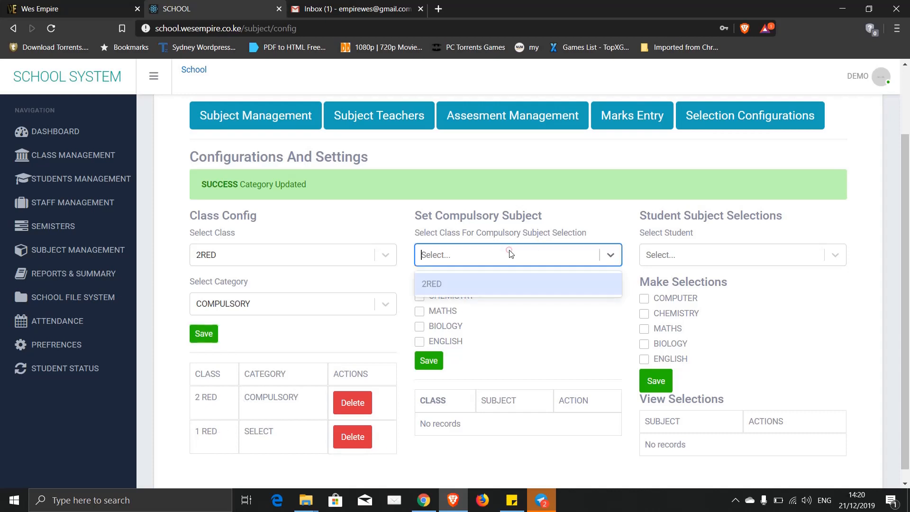
pyautogui.click(436, 283)
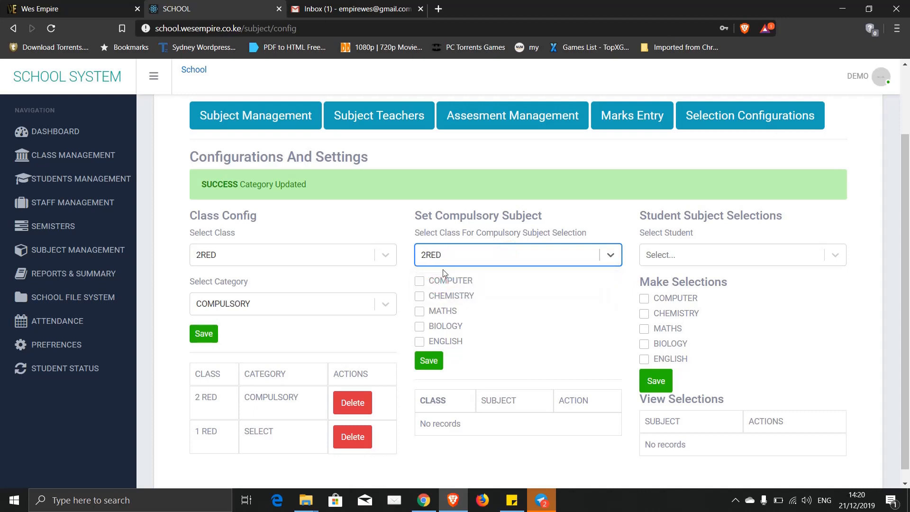
pyautogui.click(421, 342)
pyautogui.click(420, 312)
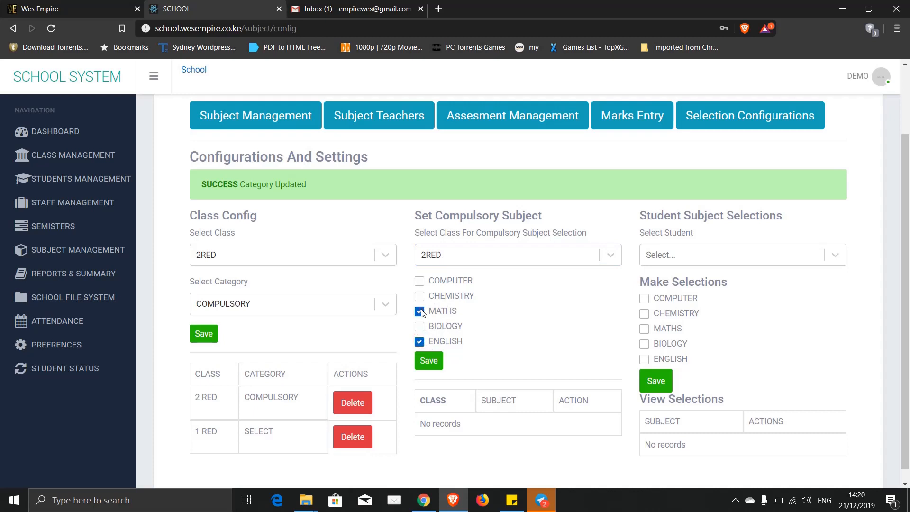
pyautogui.click(420, 297)
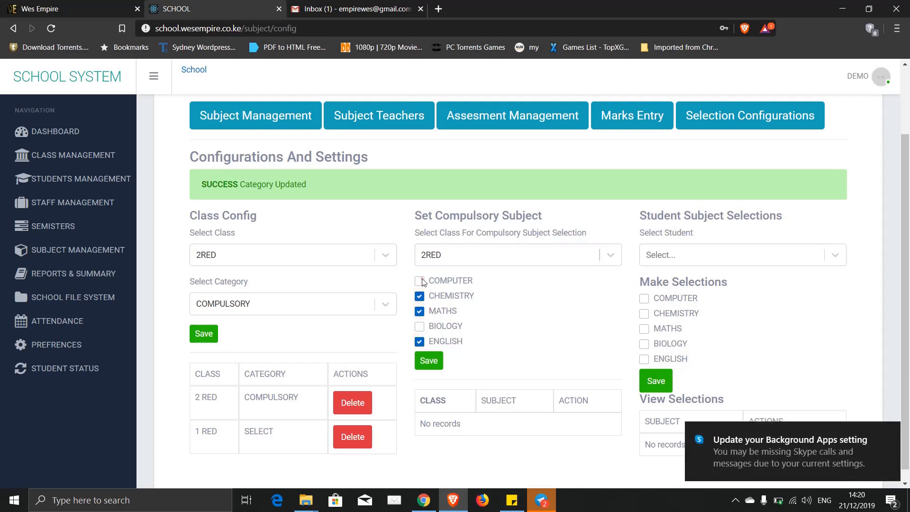
pyautogui.click(420, 281)
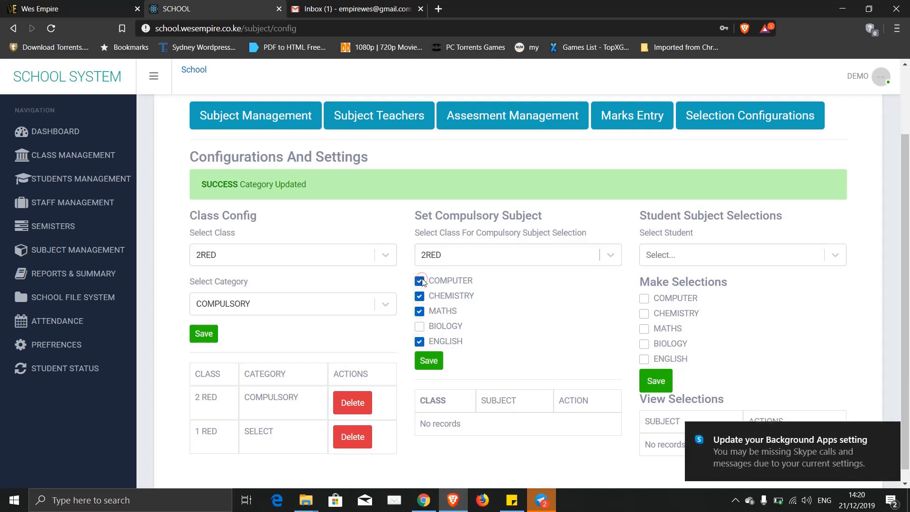
pyautogui.click(429, 361)
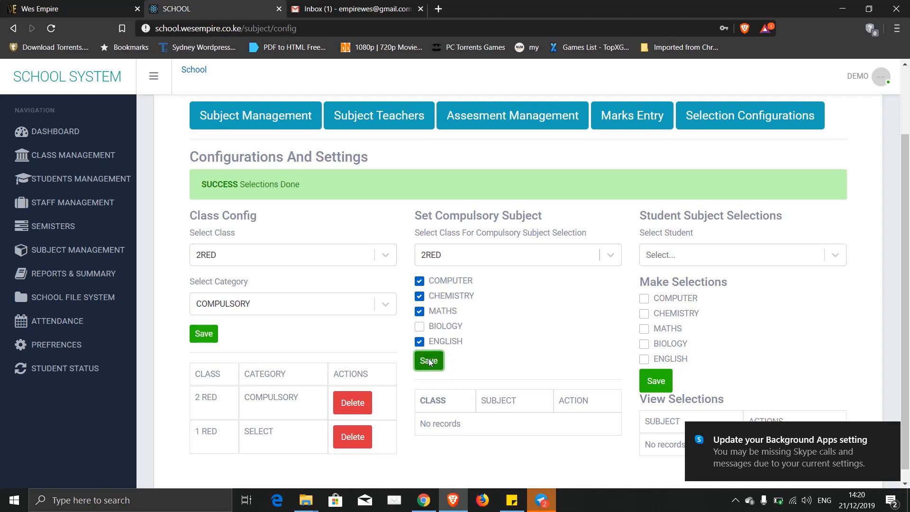
pyautogui.scroll(-3, 472, 422)
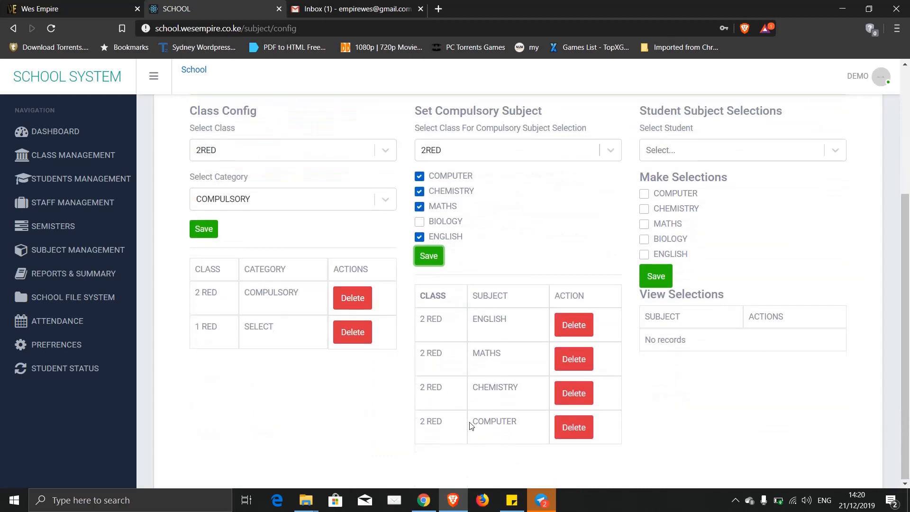
pyautogui.scroll(5, 503, 416)
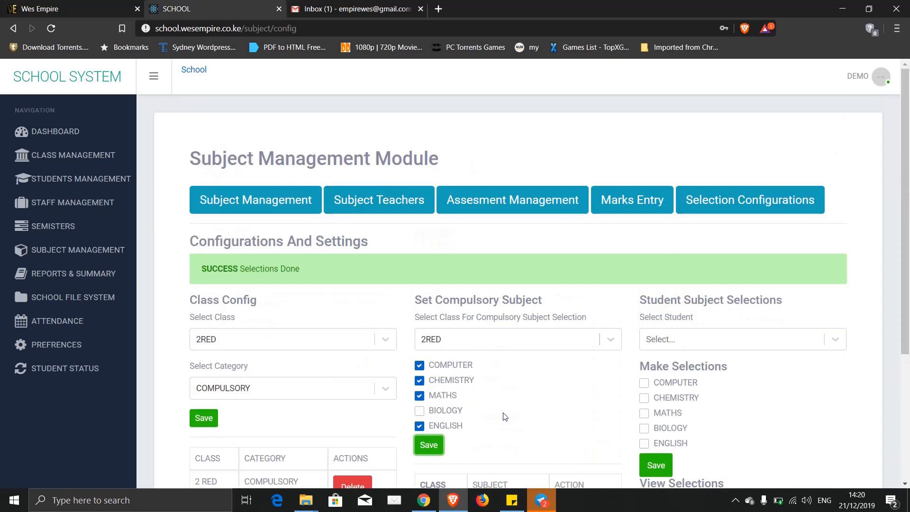
pyautogui.scroll(-5, 503, 417)
pyautogui.scroll(4, 503, 416)
pyautogui.scroll(-4, 635, 318)
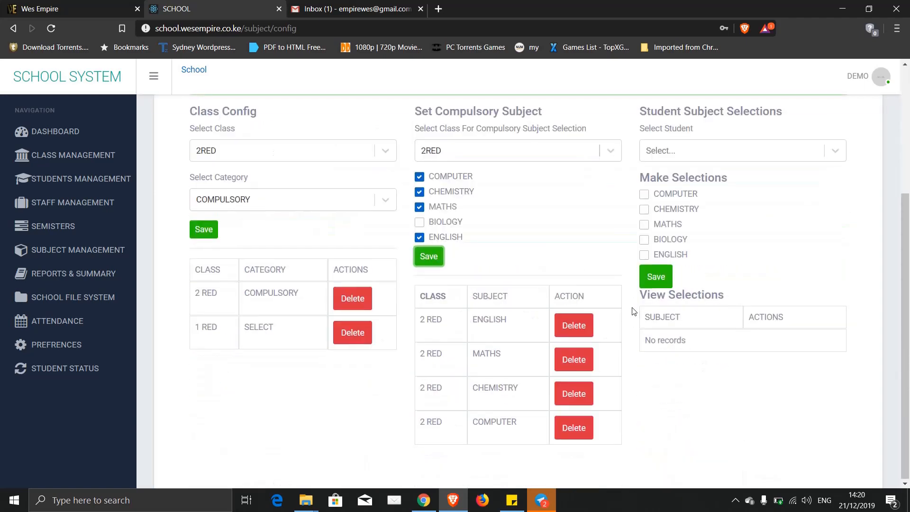
# - Save COMPUTER, MATHS, BIOLOGY and ENGLISH as the first student's subject selections
pyautogui.click(753, 151)
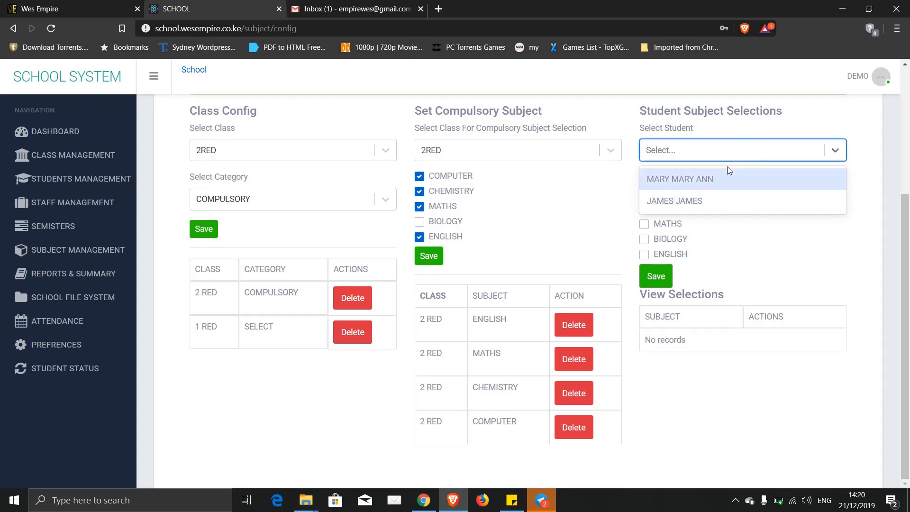
pyautogui.click(693, 181)
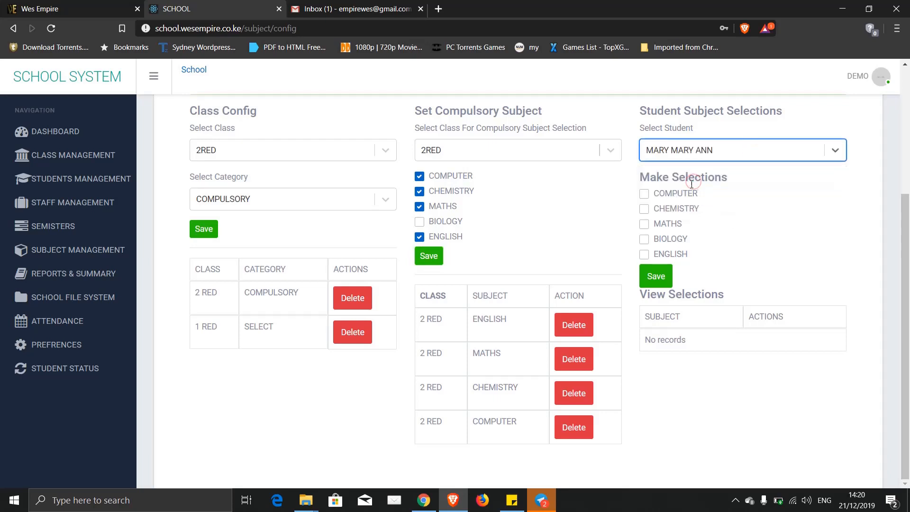
pyautogui.click(644, 194)
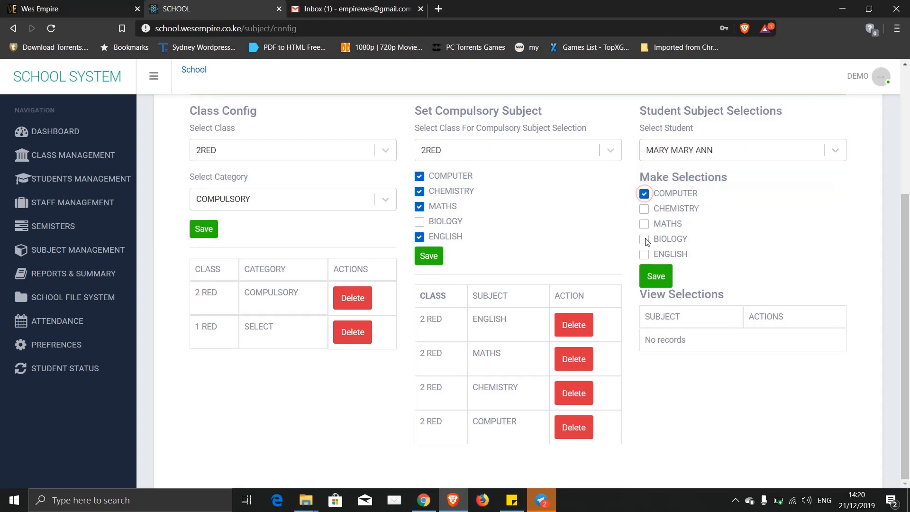
pyautogui.click(644, 239)
pyautogui.click(644, 224)
pyautogui.click(643, 256)
pyautogui.click(663, 277)
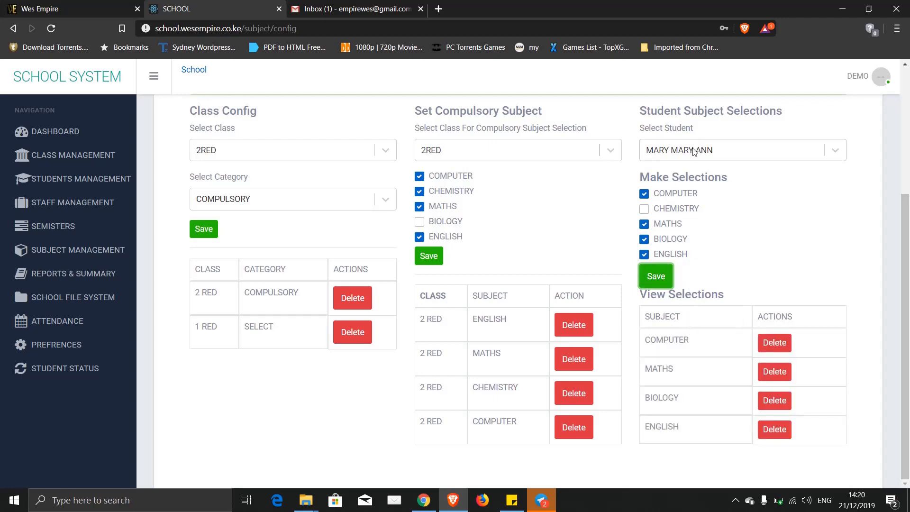
# - Add CHEMISTRY for the second student and save their subject selections
pyautogui.click(713, 151)
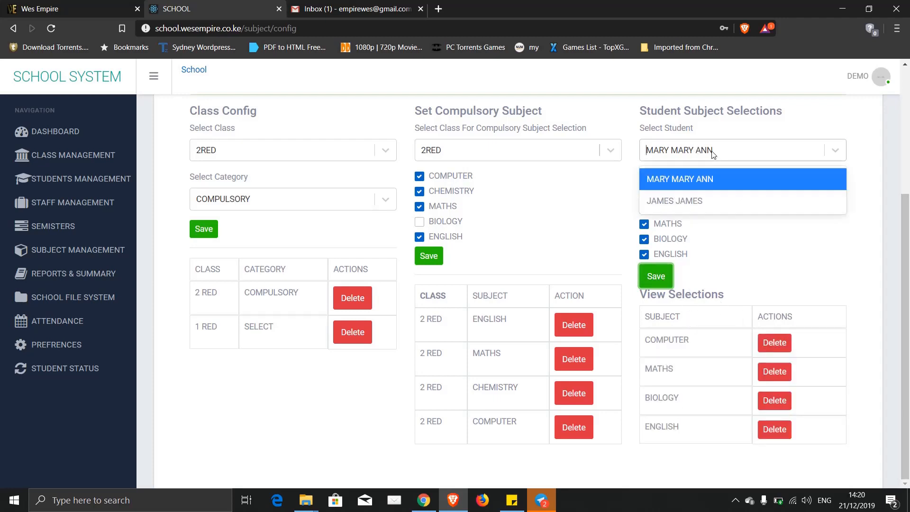
pyautogui.click(681, 196)
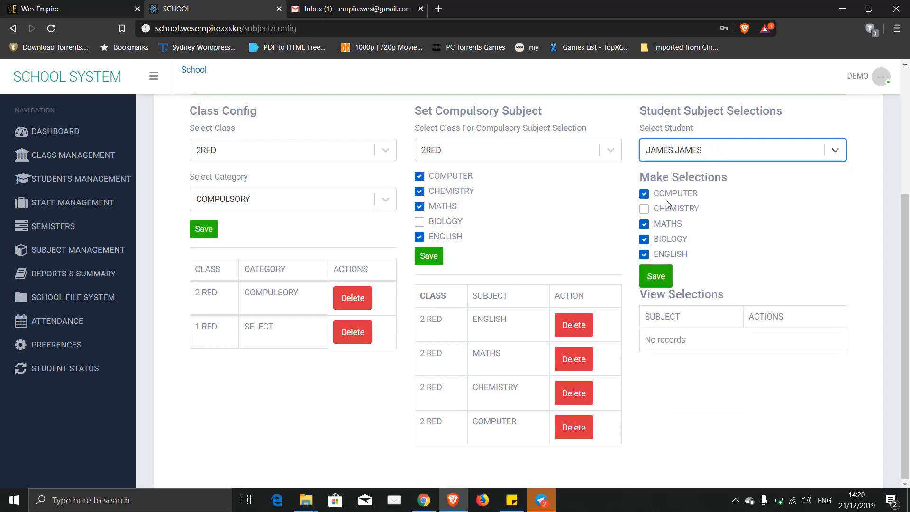
pyautogui.click(643, 211)
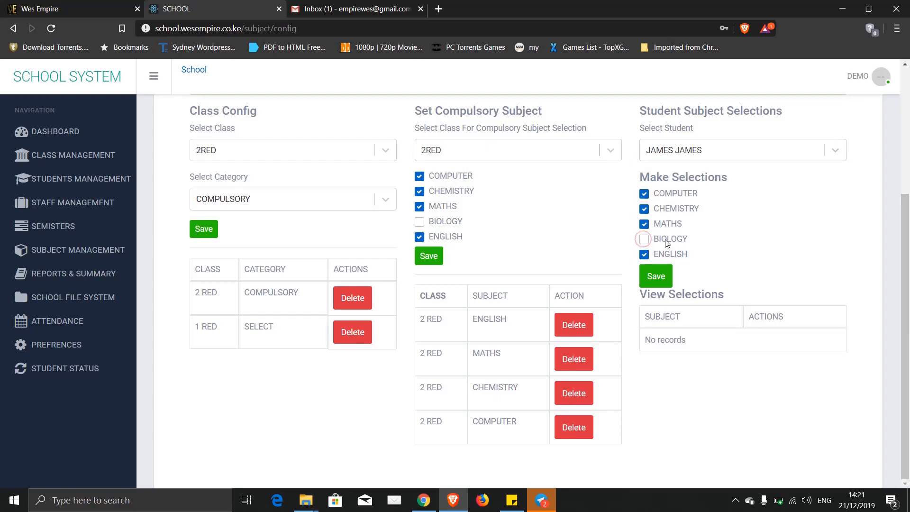
pyautogui.click(663, 276)
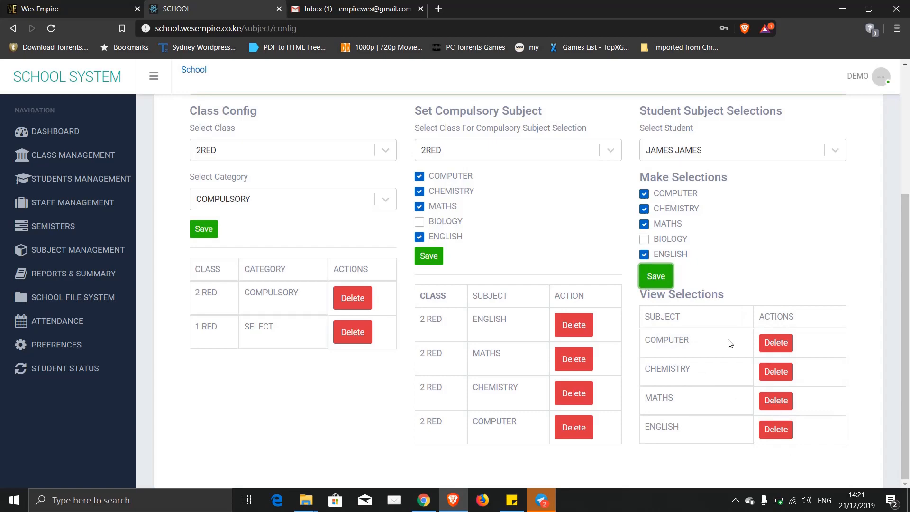
pyautogui.scroll(4, 730, 343)
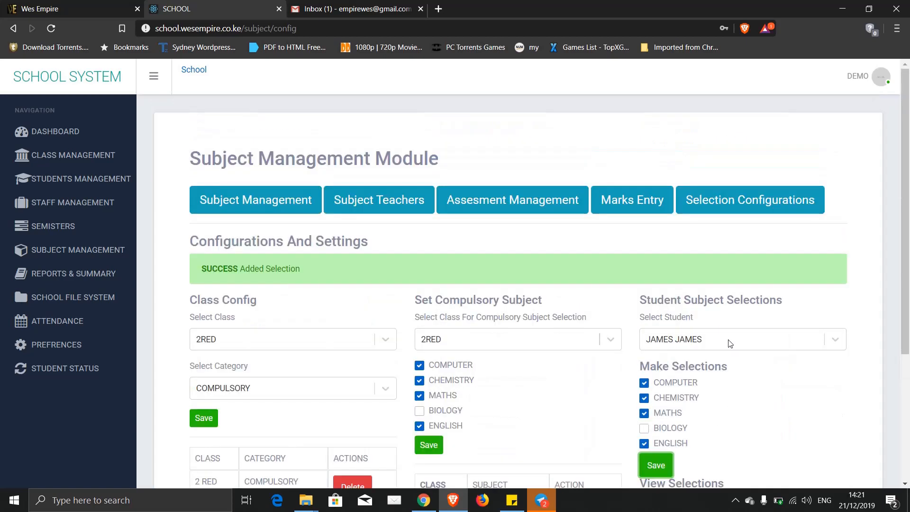
# - Open the Marks Entry tab and scroll through its still-empty form fields
pyautogui.click(629, 203)
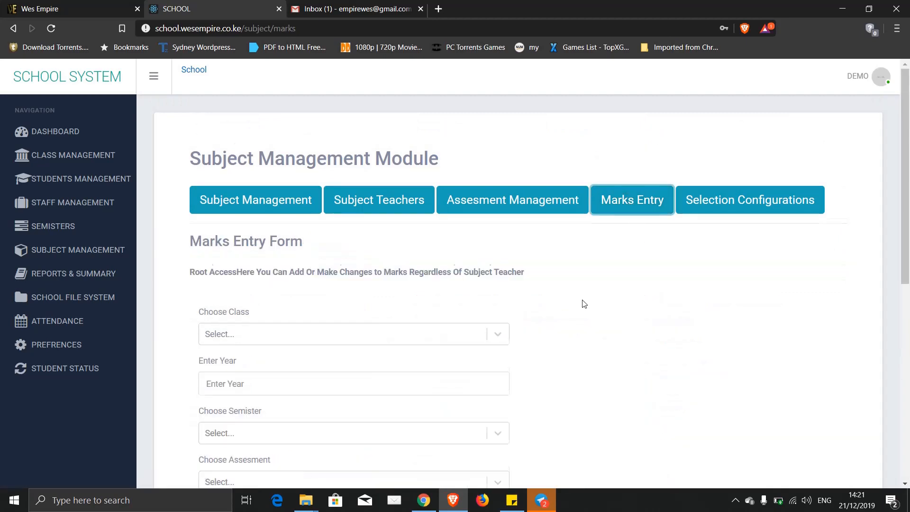
pyautogui.scroll(-8, 584, 304)
pyautogui.scroll(5, 584, 304)
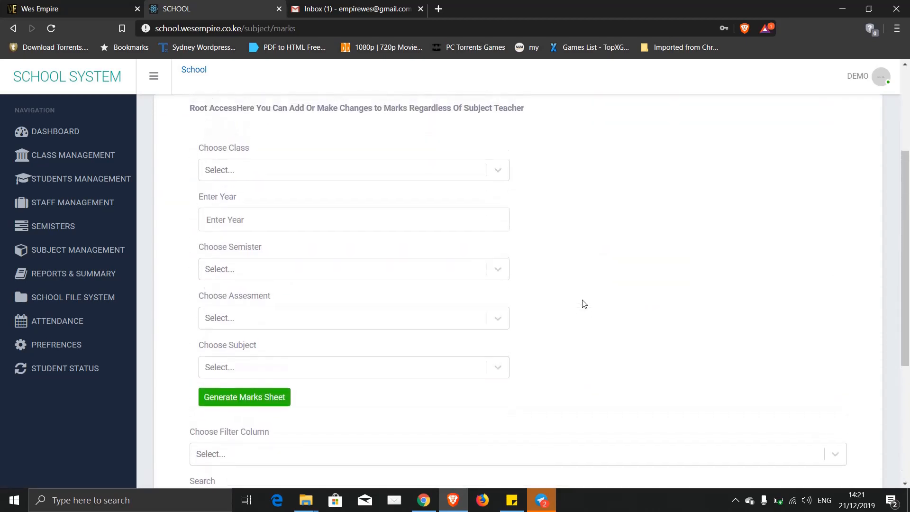
pyautogui.scroll(4, 584, 304)
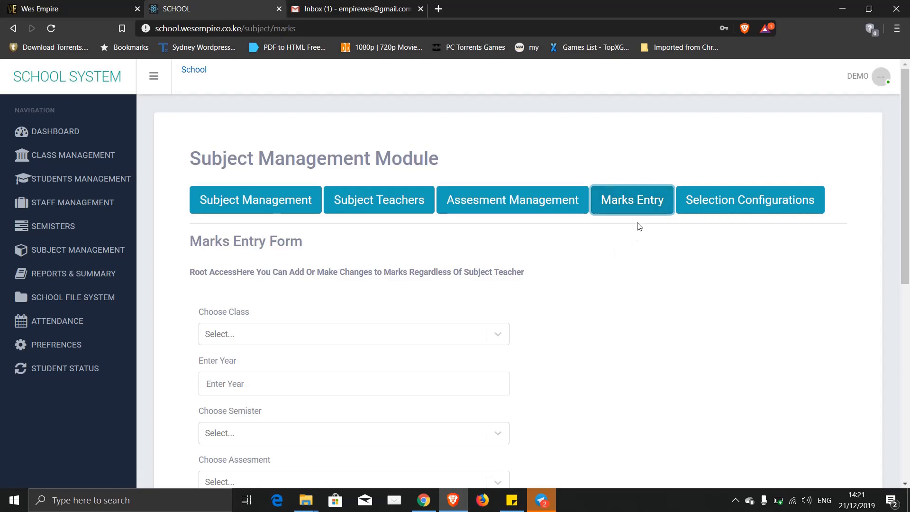
pyautogui.scroll(-8, 615, 357)
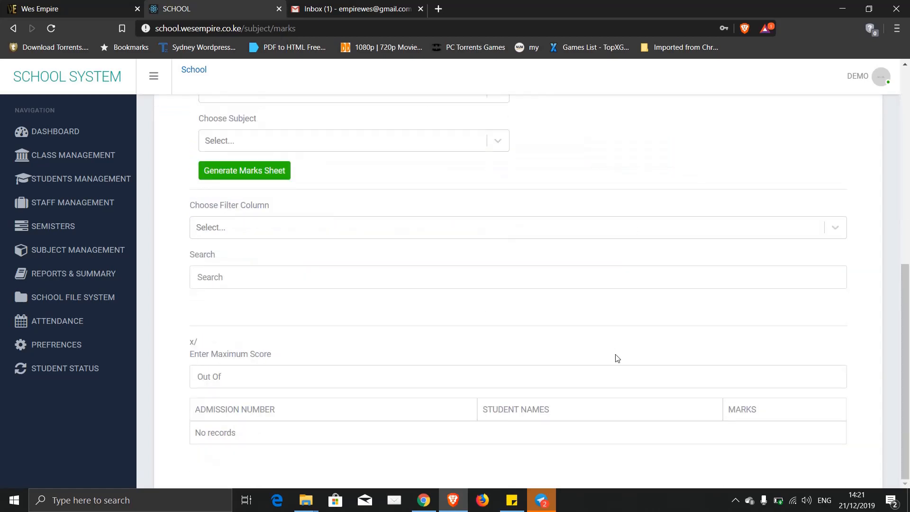
pyautogui.scroll(8, 617, 359)
pyautogui.scroll(-8, 616, 357)
pyautogui.scroll(8, 616, 357)
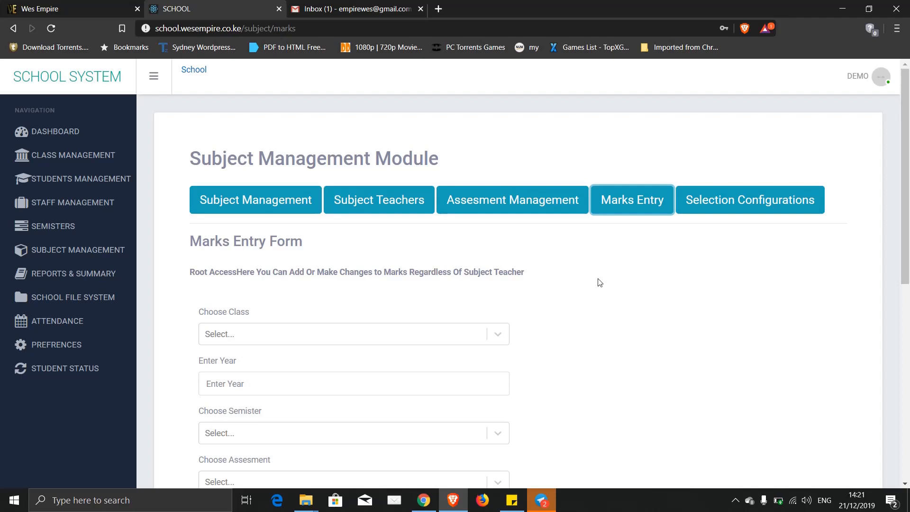
pyautogui.scroll(-8, 600, 282)
pyautogui.scroll(7, 600, 282)
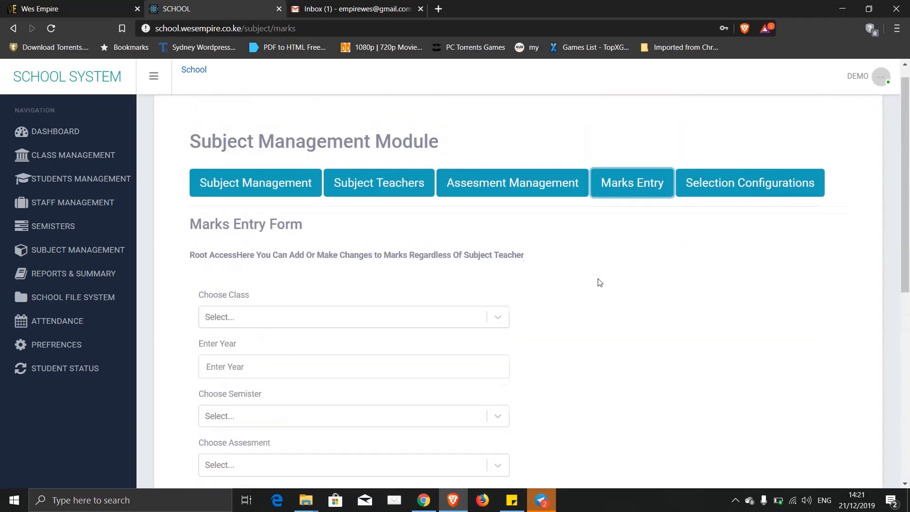
pyautogui.scroll(1, 600, 283)
# - Generate the marks sheet for 1RED, 2019, semester ONE, OPENING EXAM, COMPUTER
pyautogui.click(288, 334)
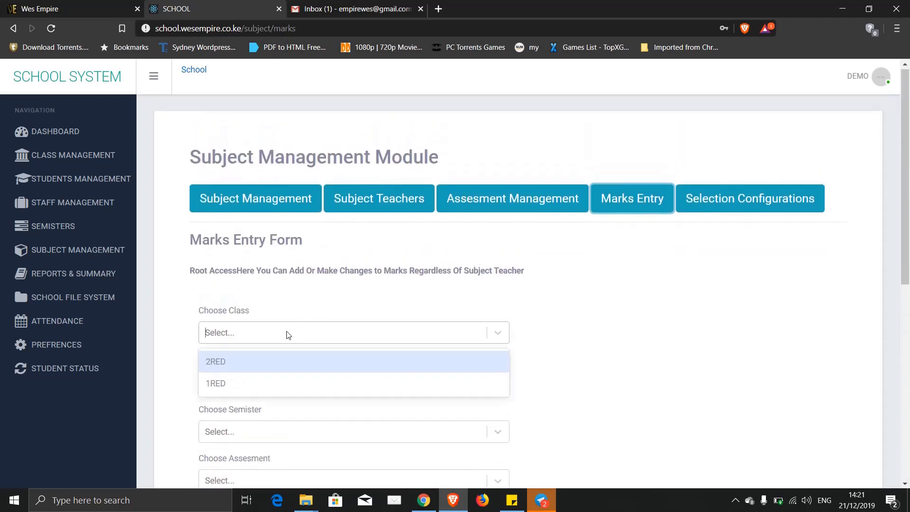
pyautogui.click(214, 384)
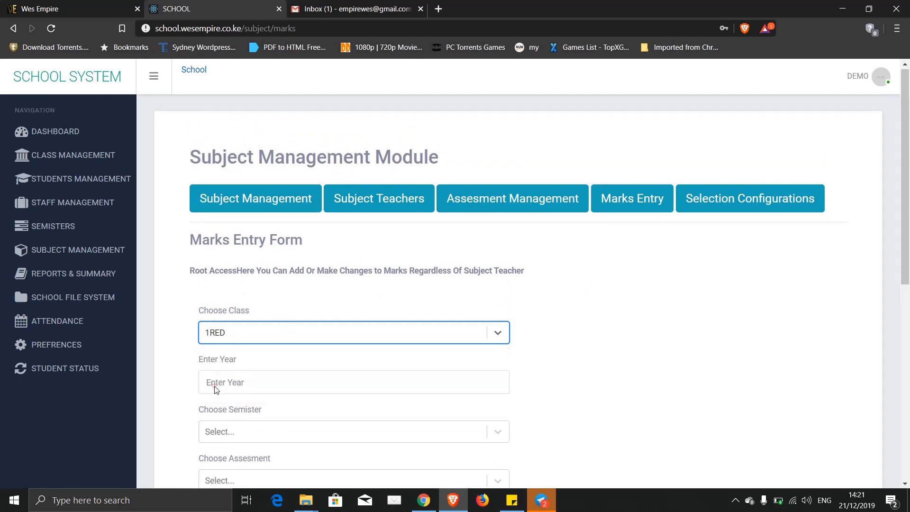
pyautogui.click(264, 380)
pyautogui.write('2019')
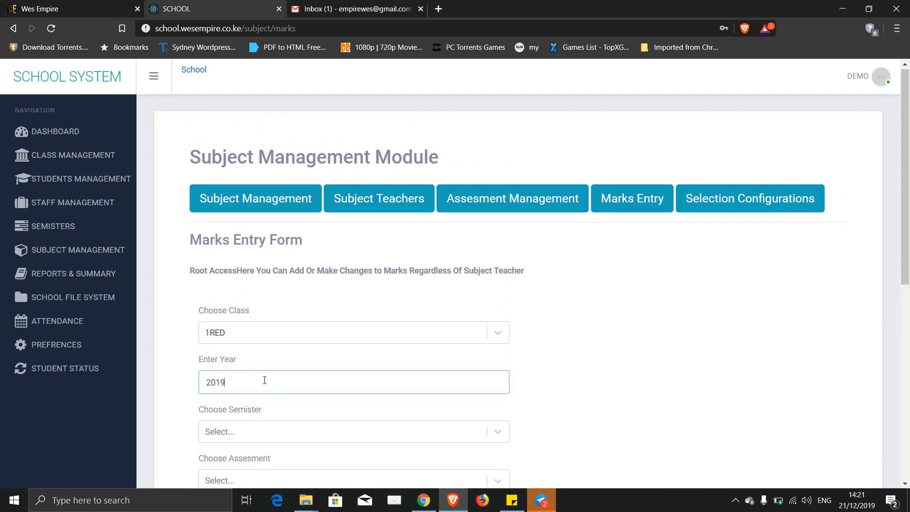
pyautogui.scroll(-7, 180, 388)
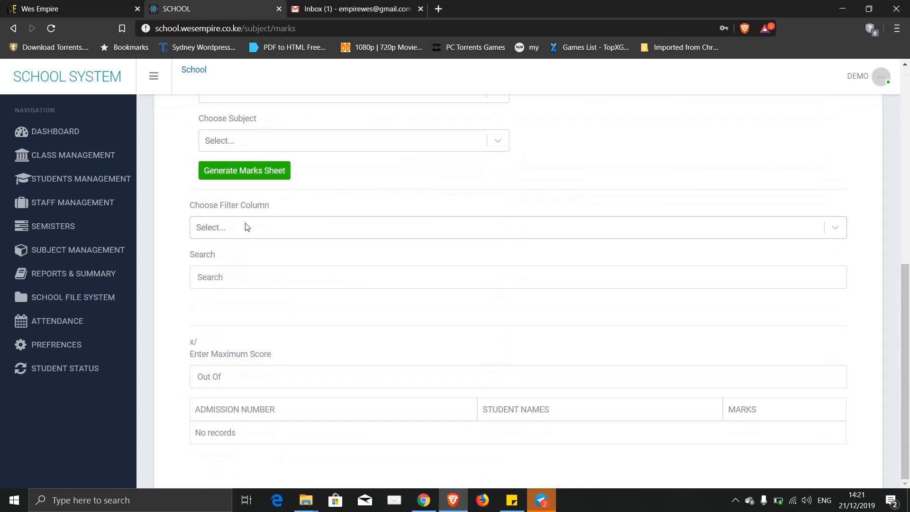
pyautogui.scroll(8, 246, 225)
pyautogui.click(246, 433)
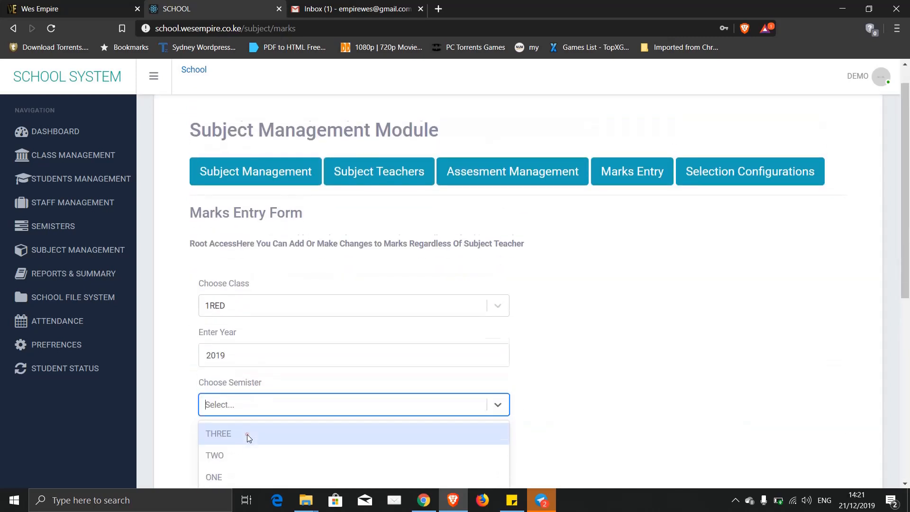
pyautogui.click(215, 468)
pyautogui.scroll(-6, 232, 417)
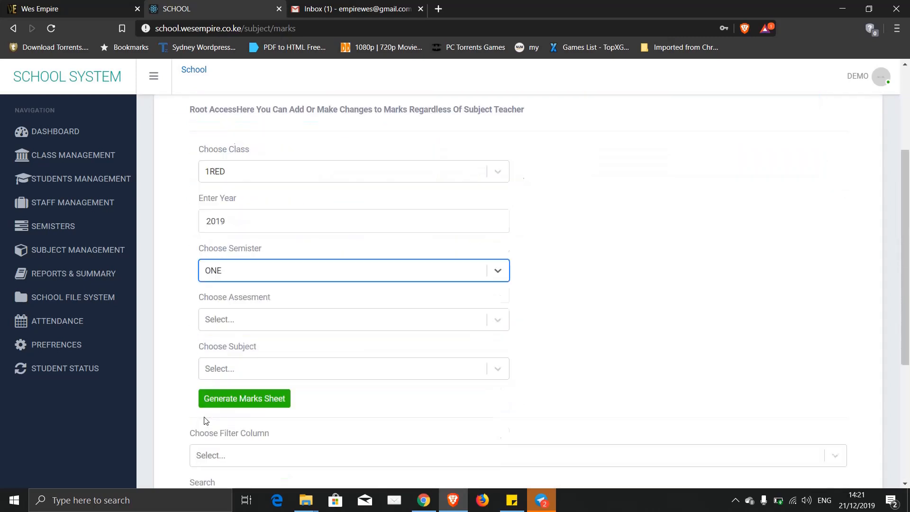
pyautogui.click(230, 163)
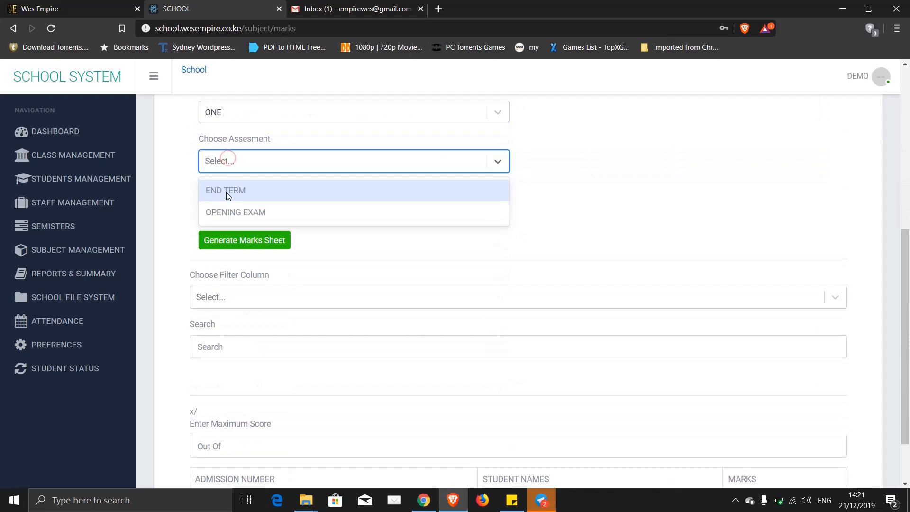
pyautogui.click(223, 210)
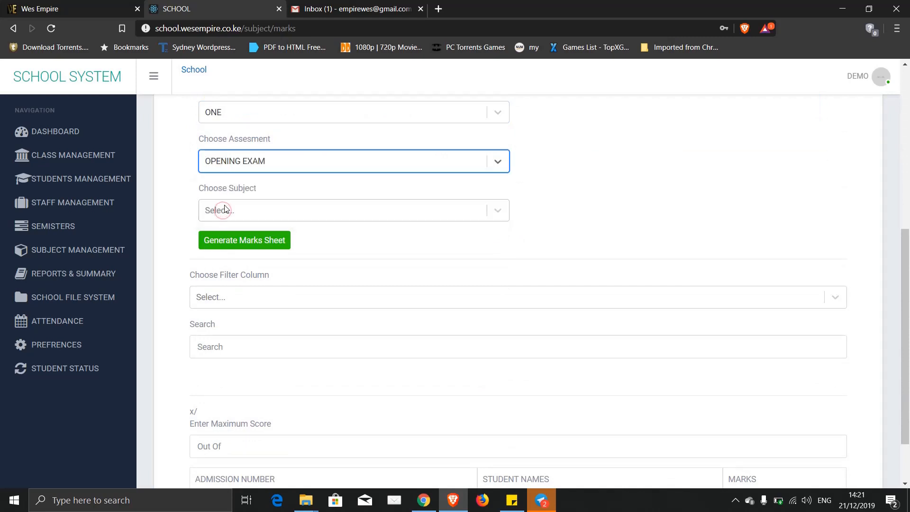
pyautogui.click(224, 206)
pyautogui.click(232, 243)
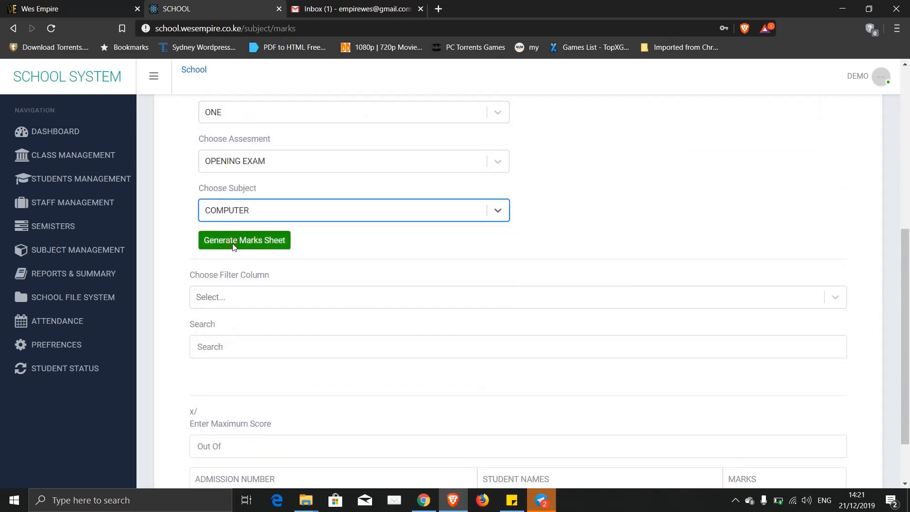
pyautogui.click(250, 242)
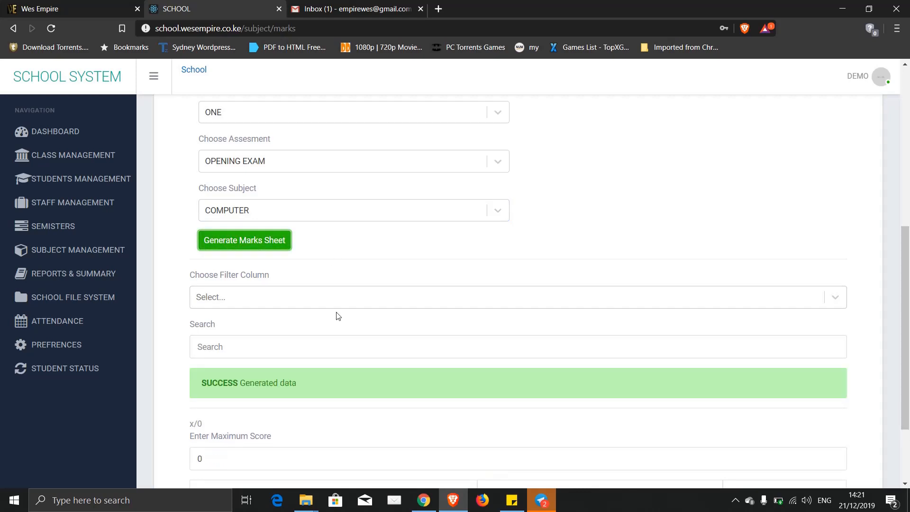
# - Replace the marks sheet's maximum score of 0 with 50
pyautogui.scroll(-2, 337, 314)
pyautogui.scroll(-1, 337, 315)
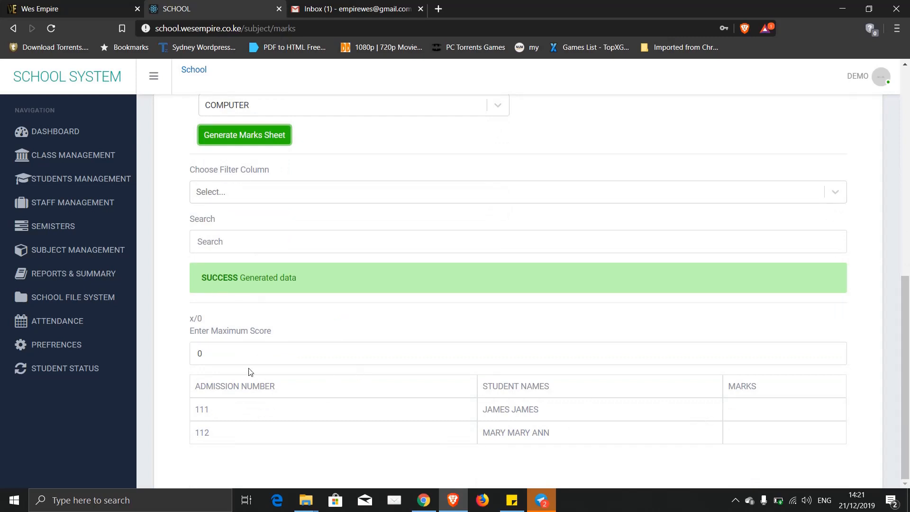
pyautogui.click(205, 353)
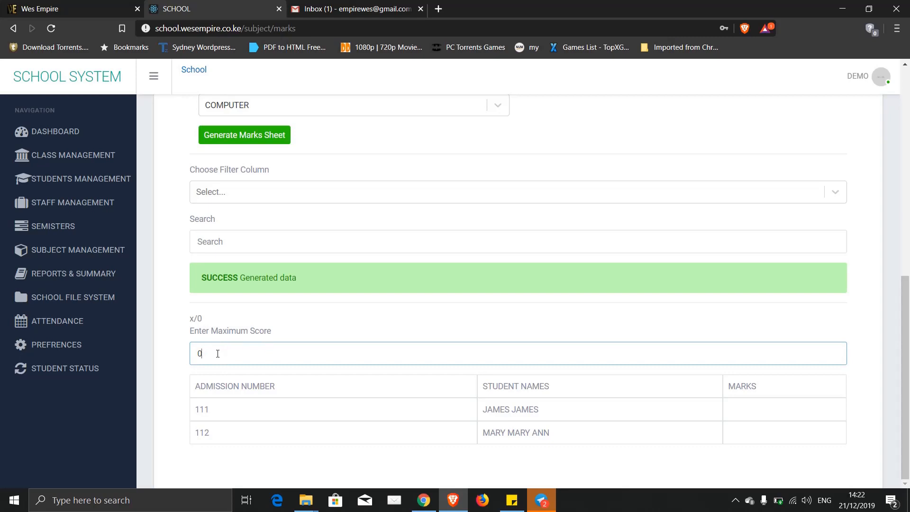
pyautogui.moveTo(210, 356); pyautogui.dragTo(181, 353)
pyautogui.write('50')
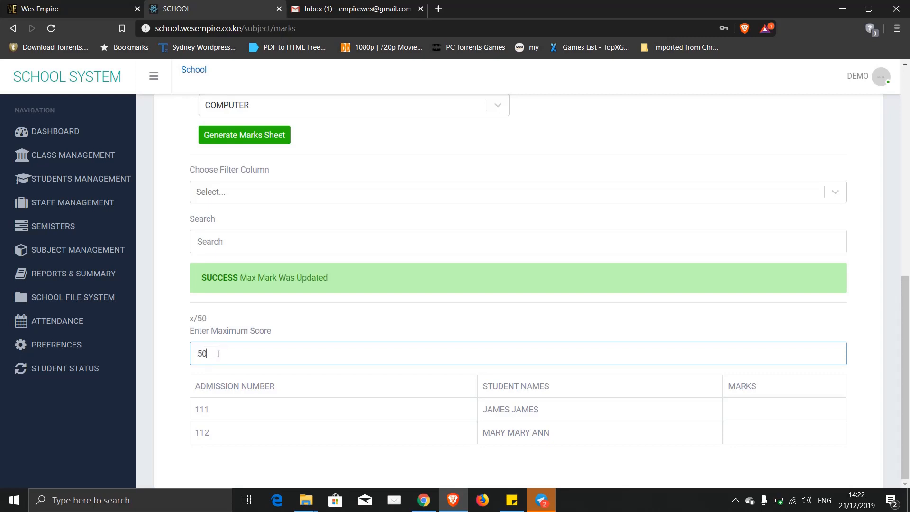
pyautogui.click(177, 349)
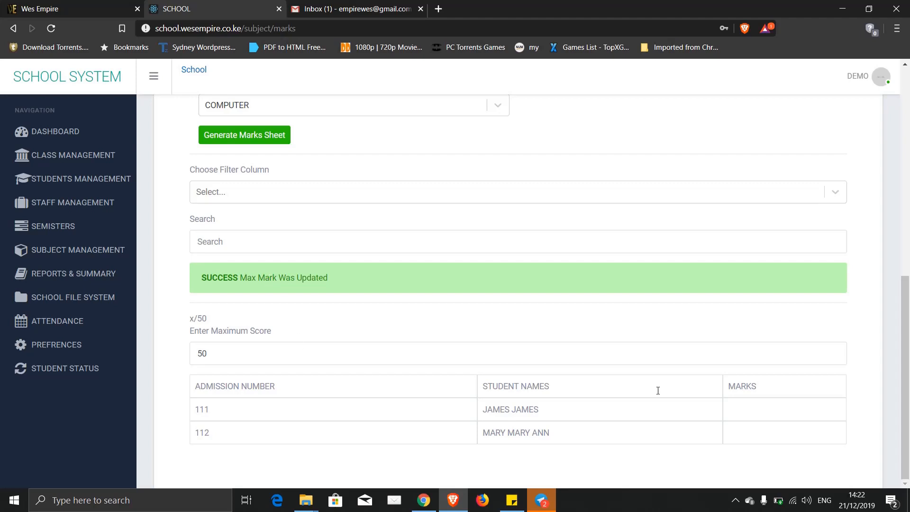
# - Record a Computer mark of 40 for student 111 after clearing the over-limit warning
pyautogui.click(737, 408)
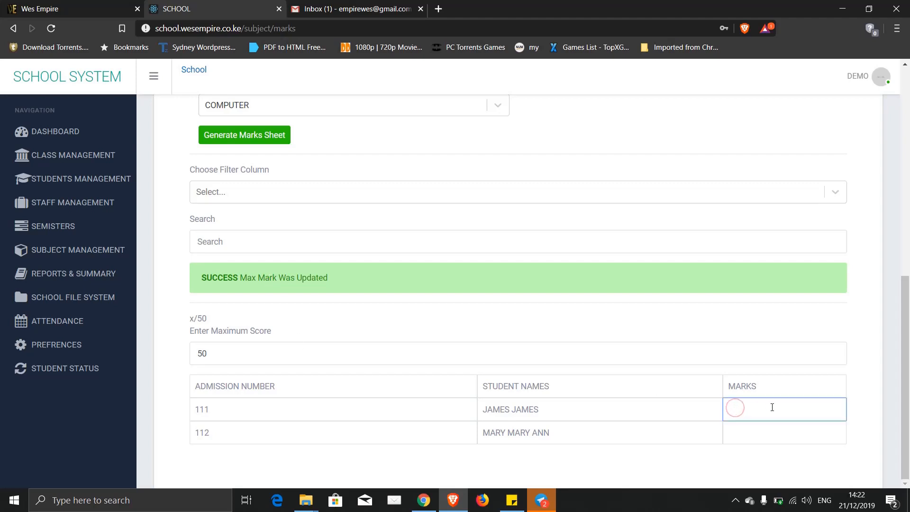
pyautogui.click(754, 411)
pyautogui.write('60')
pyautogui.click(740, 438)
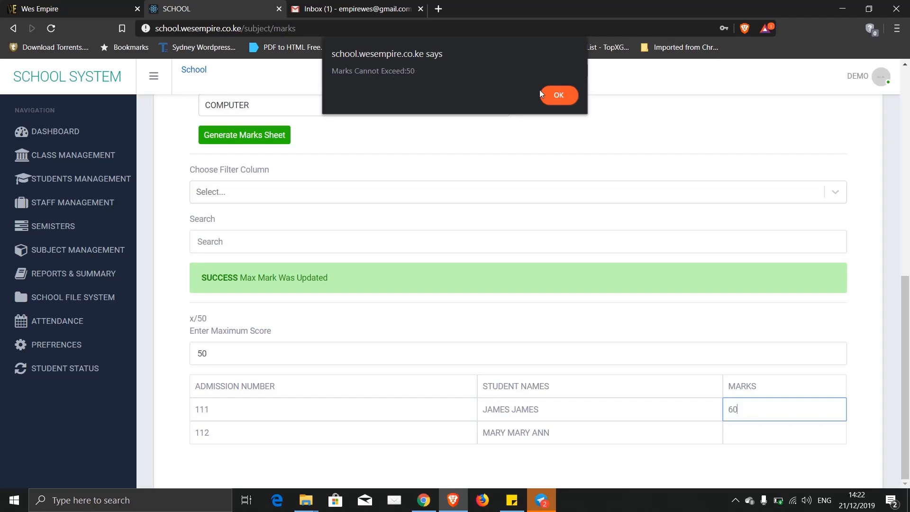
pyautogui.click(558, 96)
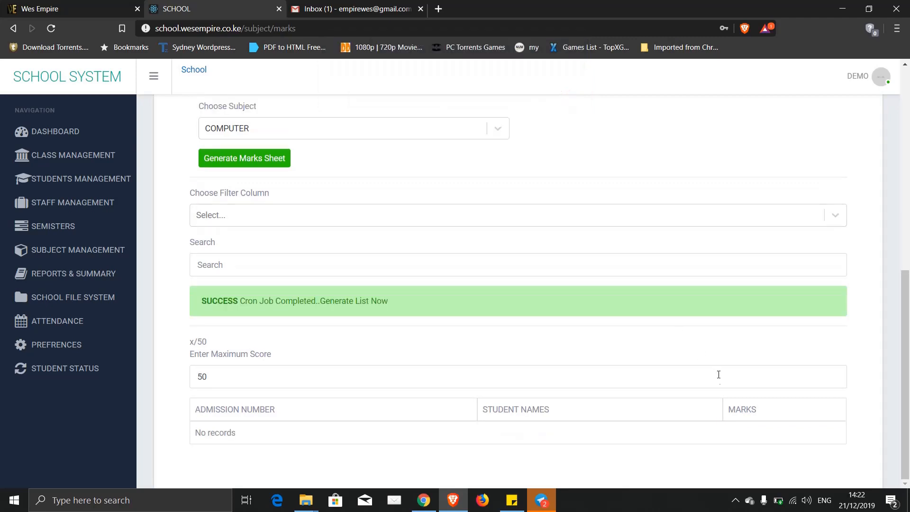
pyautogui.click(735, 409)
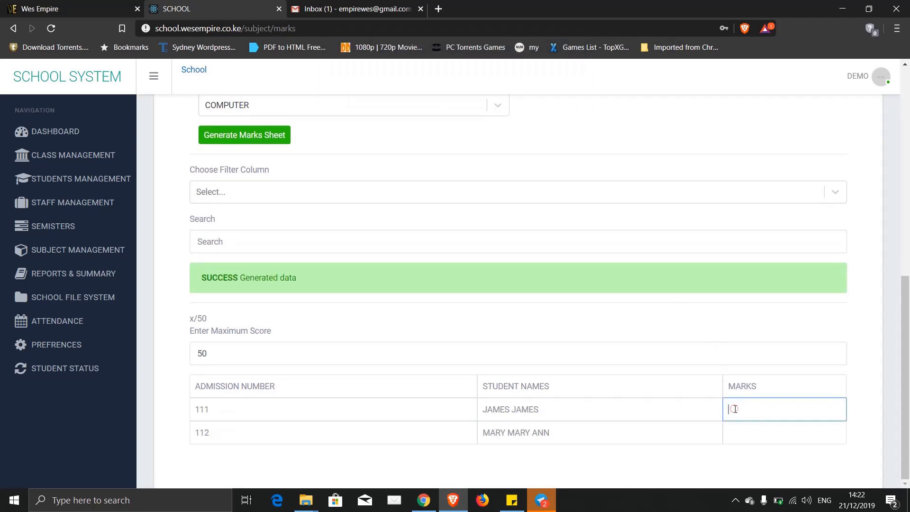
pyautogui.write('40')
pyautogui.click(744, 437)
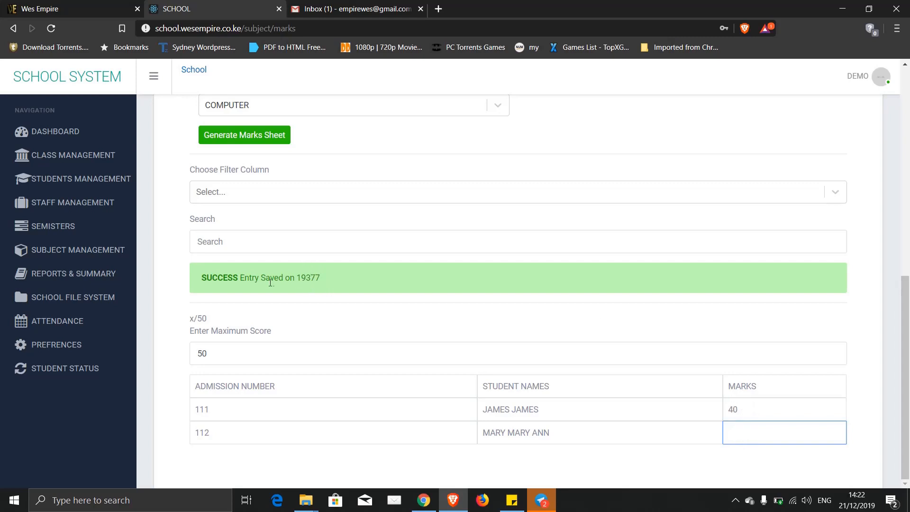
# - Record a mark of 45 for student 112 after dismissing the marks-limit warning
pyautogui.write('6')
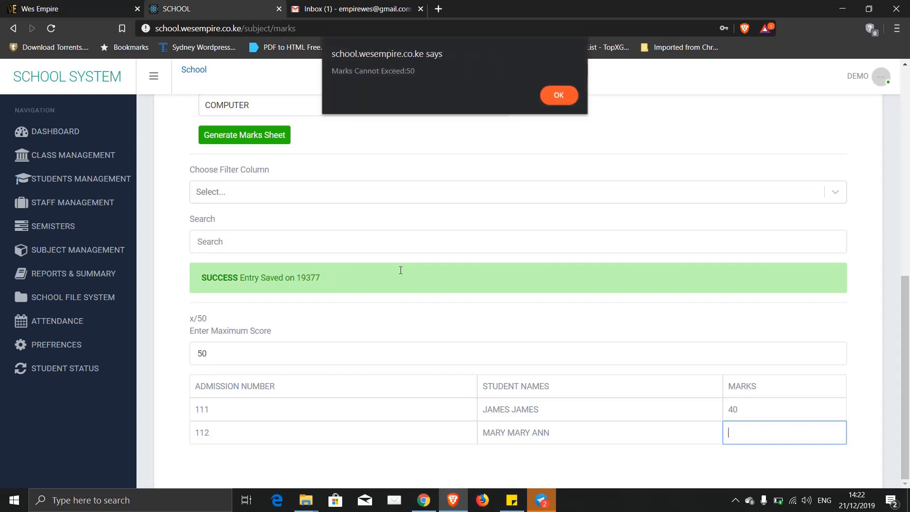
pyautogui.click(561, 96)
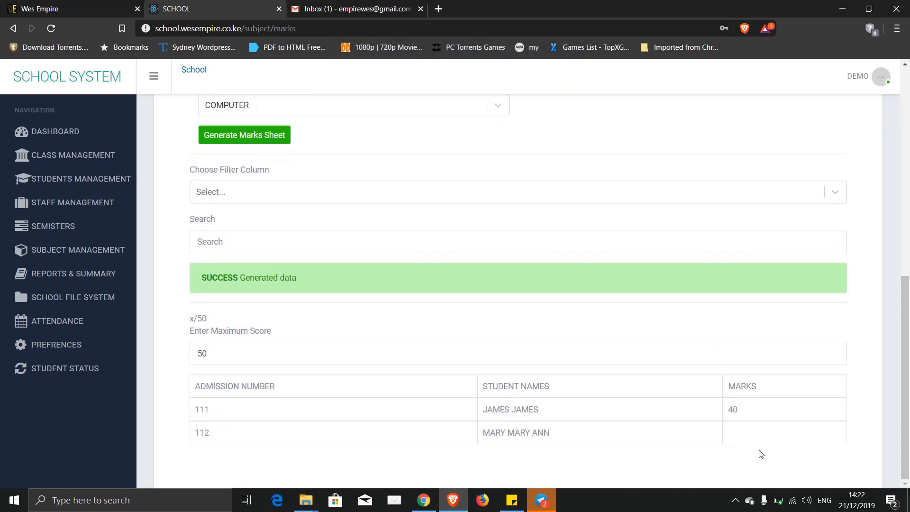
pyautogui.click(738, 438)
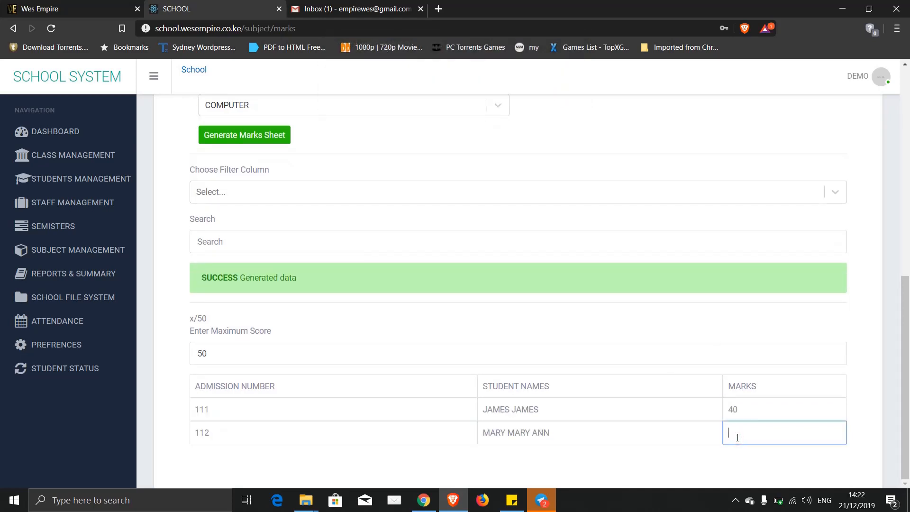
pyautogui.write('45')
pyautogui.click(684, 463)
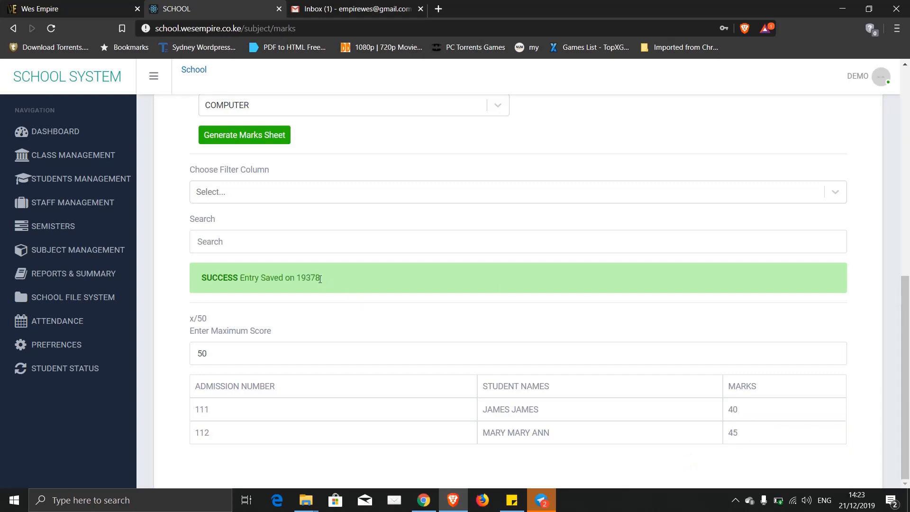
pyautogui.scroll(2, 319, 279)
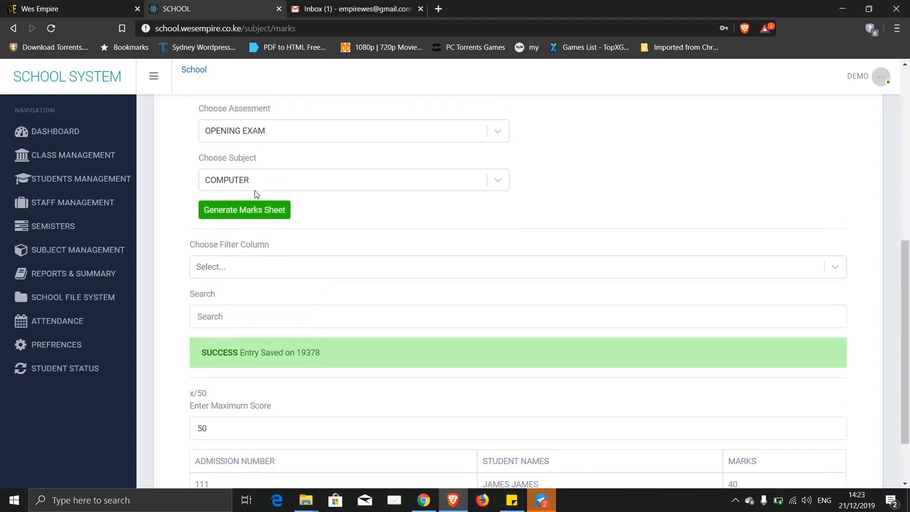
# - Generate the CHEMISTRY opening-exam marks sheet and look at its maximum score
pyautogui.click(244, 182)
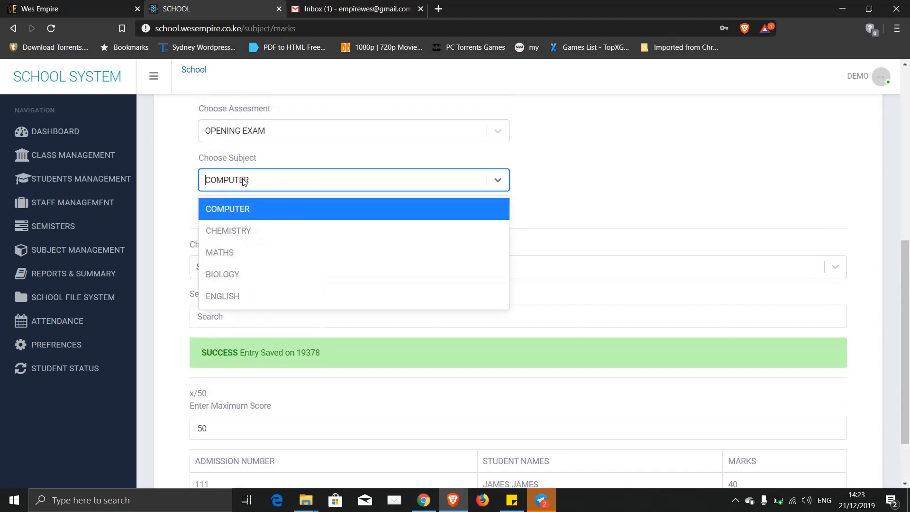
pyautogui.click(230, 232)
pyautogui.click(246, 213)
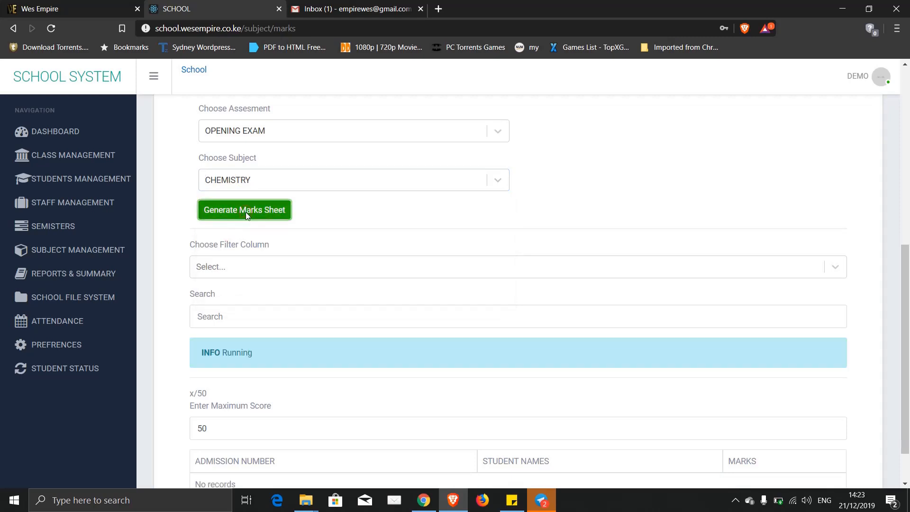
pyautogui.click(245, 212)
pyautogui.scroll(-2, 560, 266)
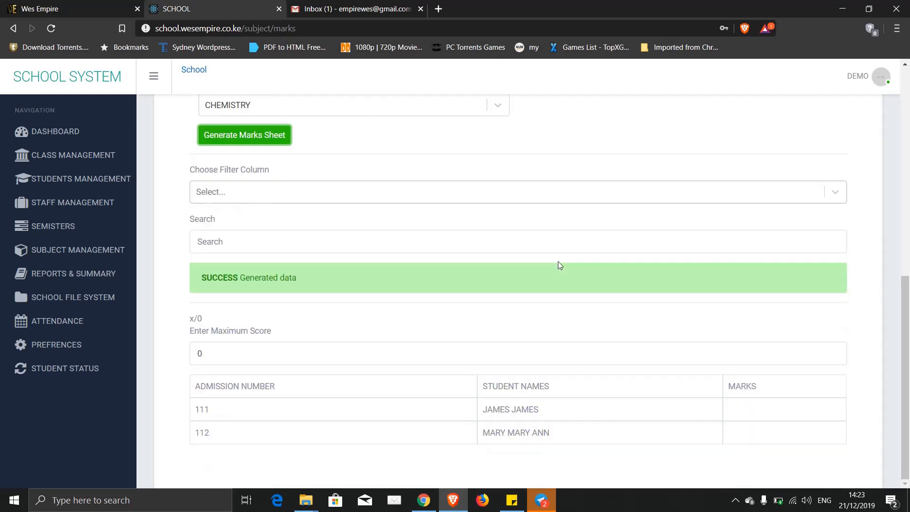
pyautogui.click(224, 351)
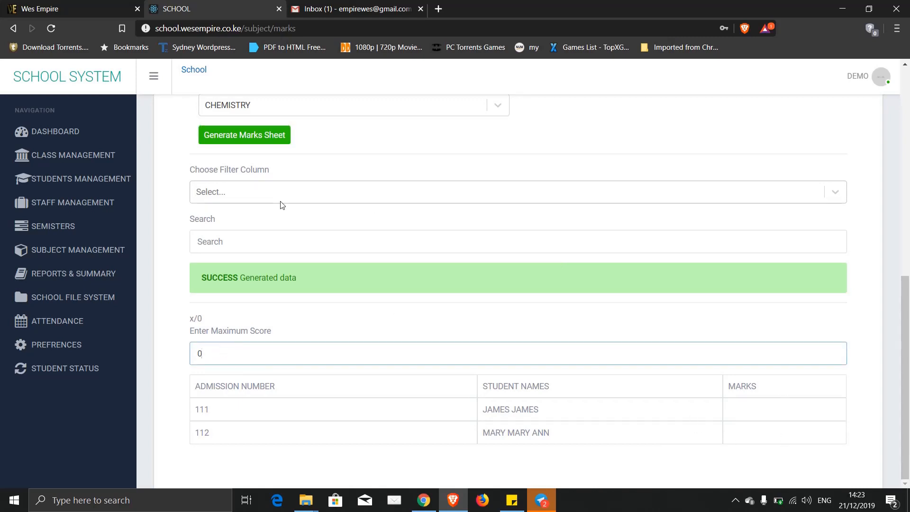
pyautogui.scroll(10, 281, 204)
pyautogui.scroll(-7, 282, 205)
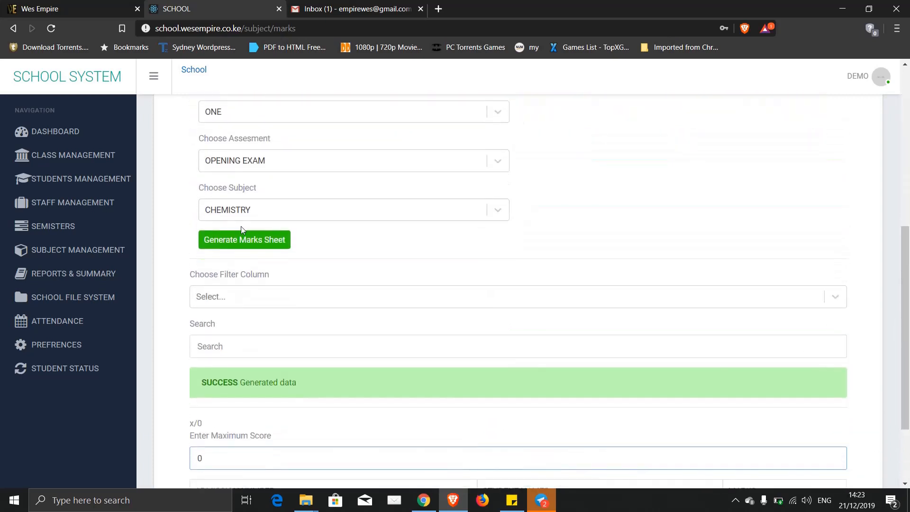
# - Switch the marks form to subject COMPUTER and assessment END TERM
pyautogui.click(236, 216)
pyautogui.click(221, 240)
pyautogui.click(236, 161)
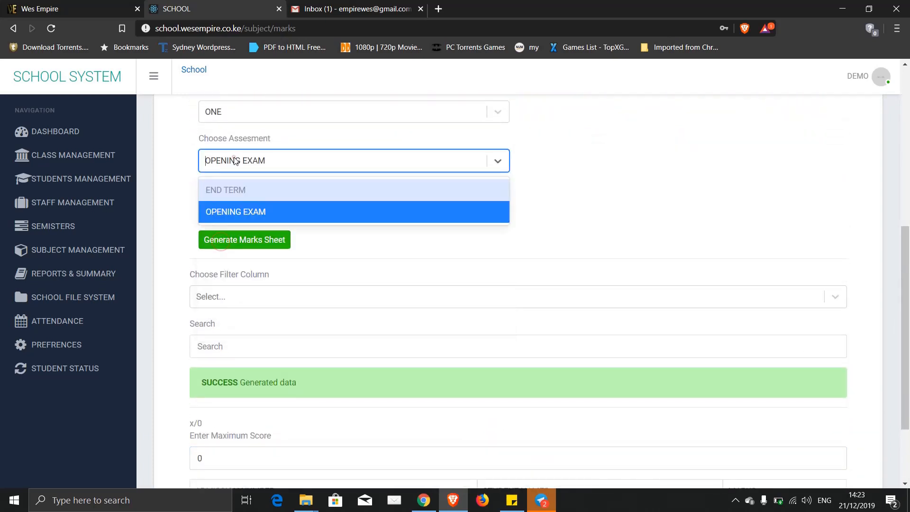
pyautogui.click(231, 185)
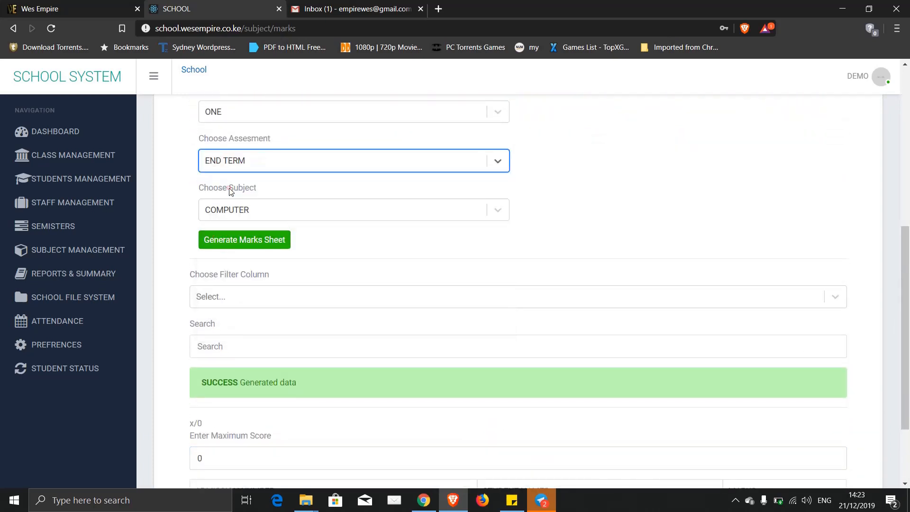
# - Generate the End Term COMPUTER marks sheet and set its maximum score to 50
pyautogui.click(231, 243)
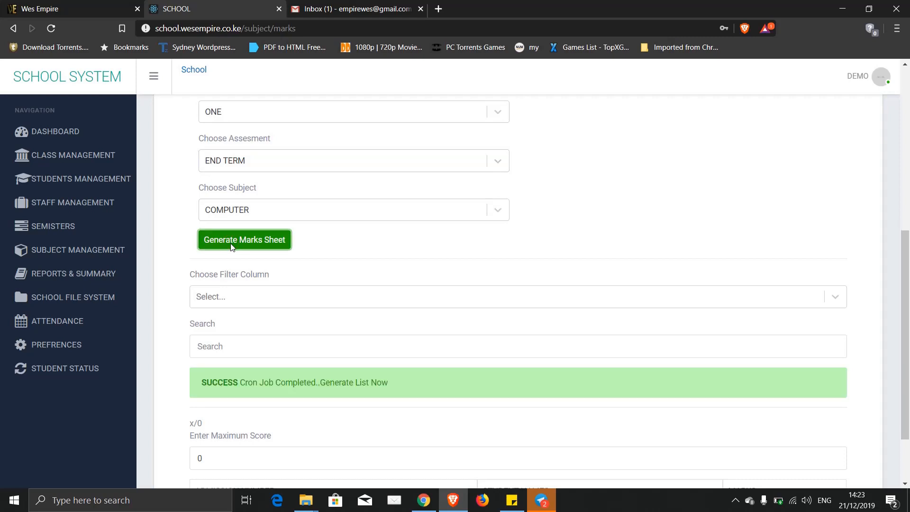
pyautogui.scroll(-2, 402, 317)
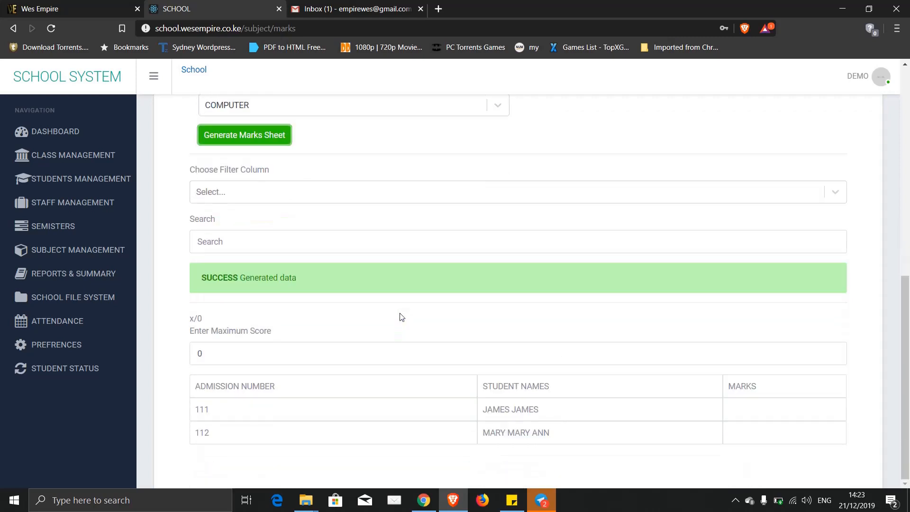
pyautogui.doubleClick(224, 354)
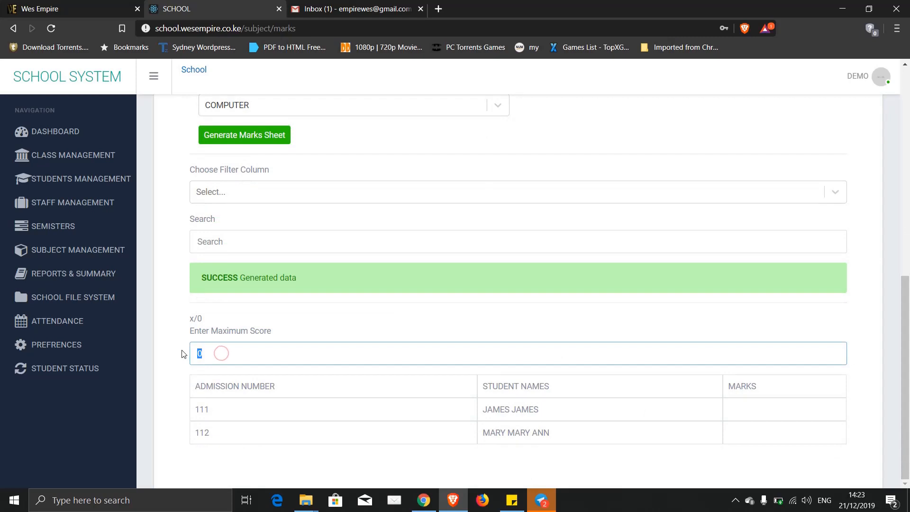
pyautogui.write('50')
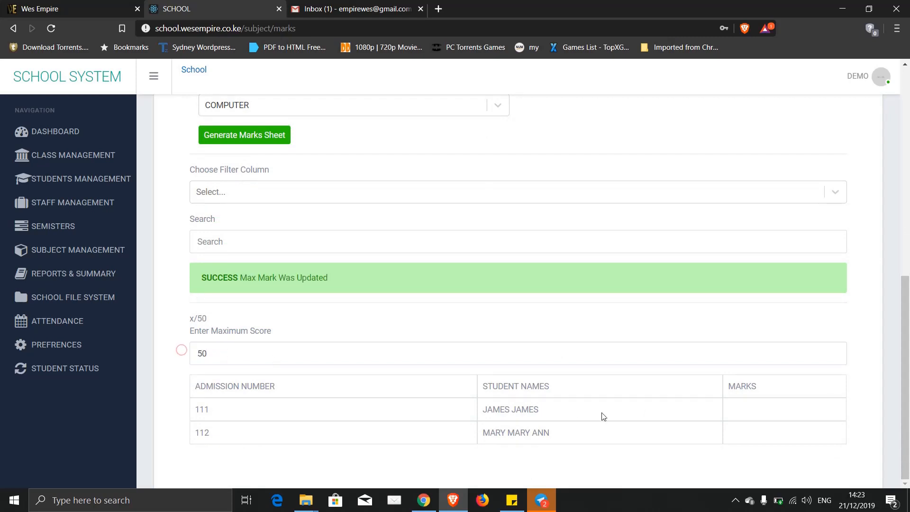
# - Enter marks of 45 for student 111 and 40 for student 112
pyautogui.click(774, 412)
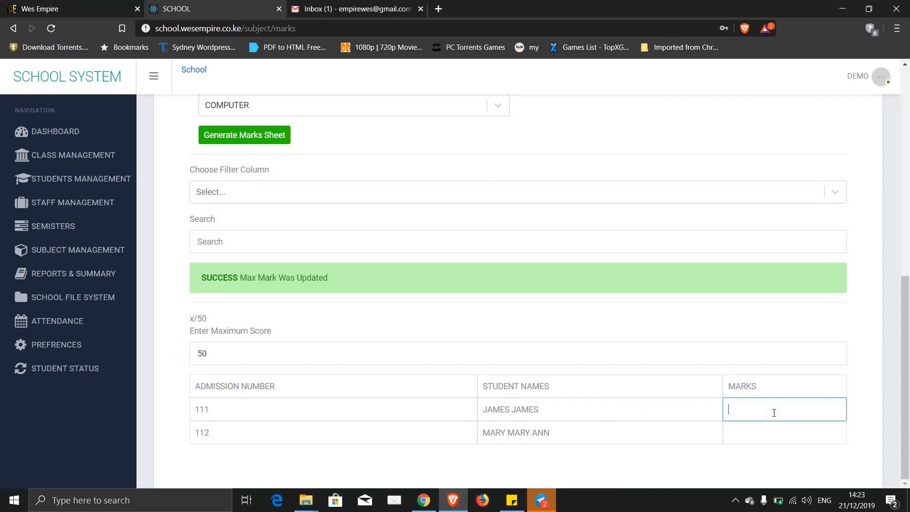
pyautogui.write('45')
pyautogui.click(754, 435)
pyautogui.write('40')
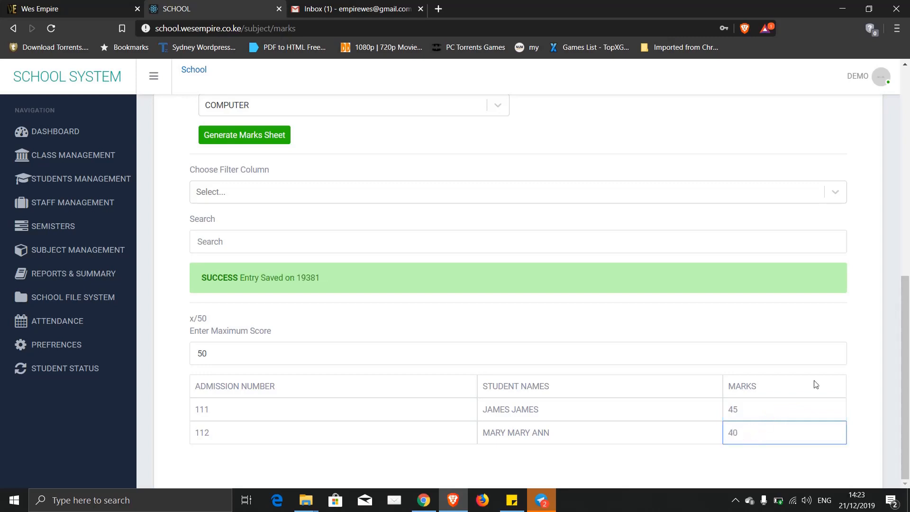
pyautogui.click(862, 373)
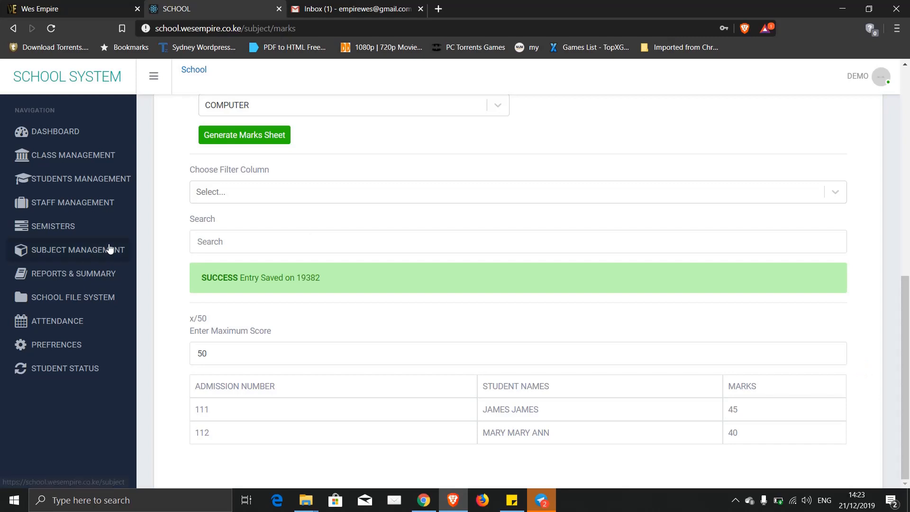
# - Open REPORTS & SUMMARY and toggle between the class report forms and Class Analysis views
pyautogui.click(72, 278)
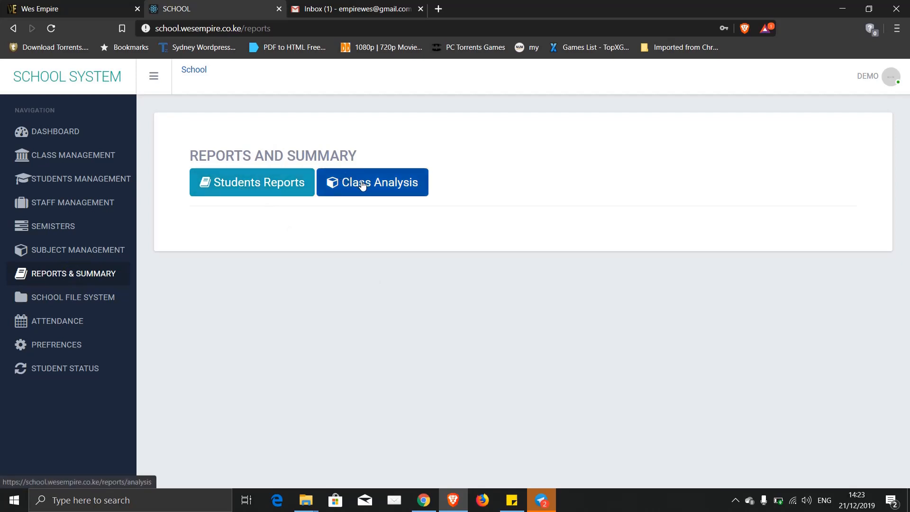
pyautogui.click(272, 185)
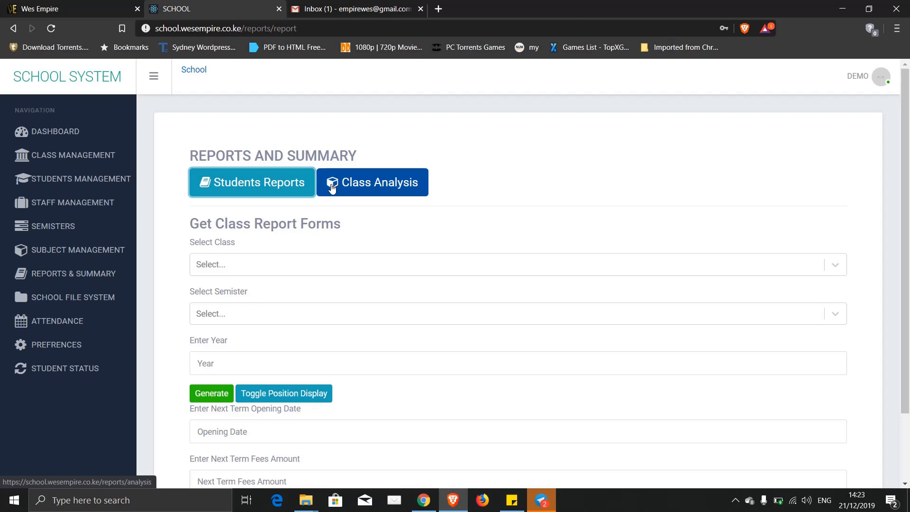
pyautogui.click(332, 188)
pyautogui.click(294, 185)
pyautogui.click(347, 185)
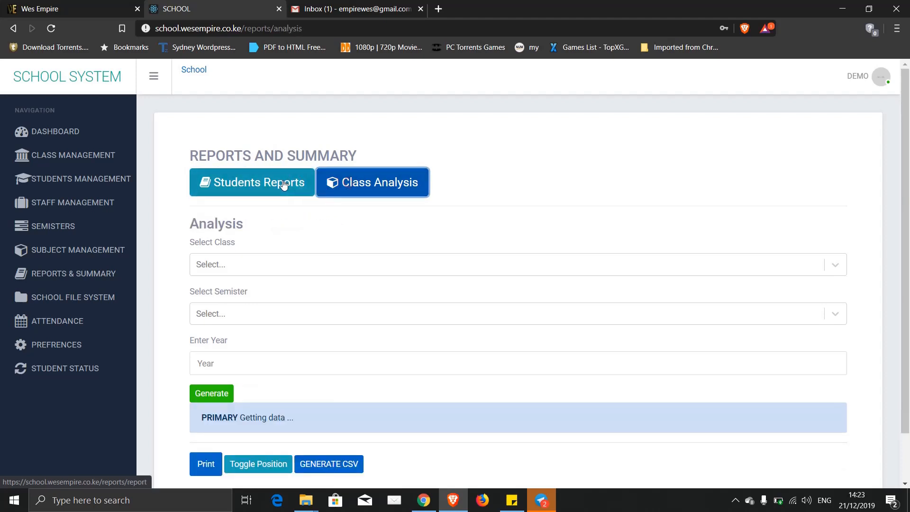
pyautogui.click(282, 184)
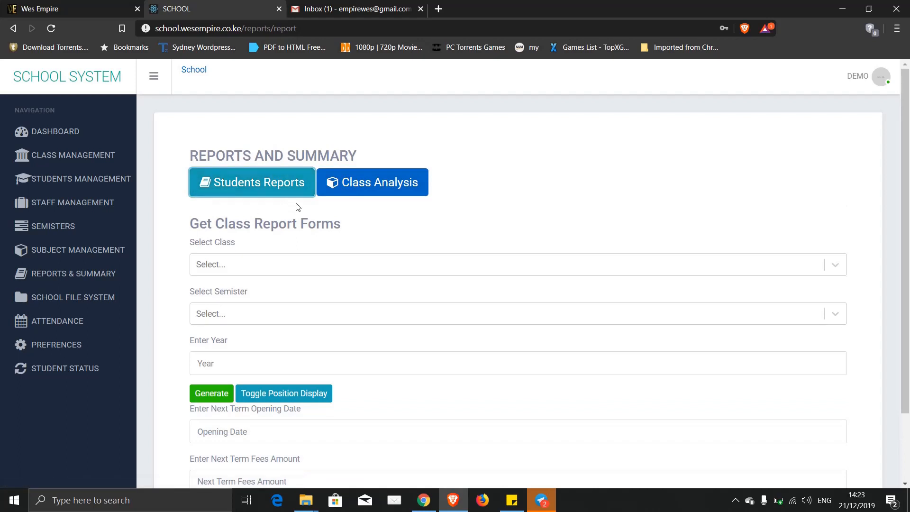
# - Open School Settings under PREFRENCES
pyautogui.click(58, 346)
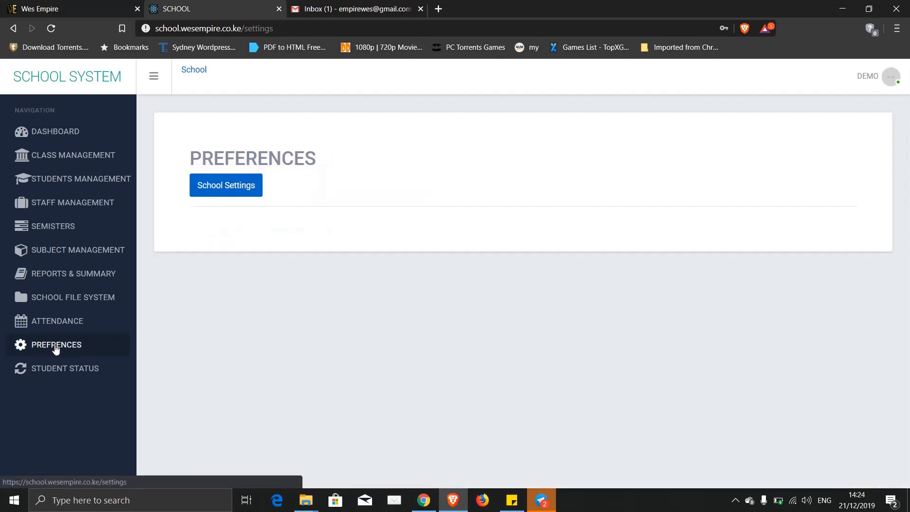
pyautogui.click(247, 180)
pyautogui.scroll(-2, 426, 227)
pyautogui.scroll(-1, 426, 227)
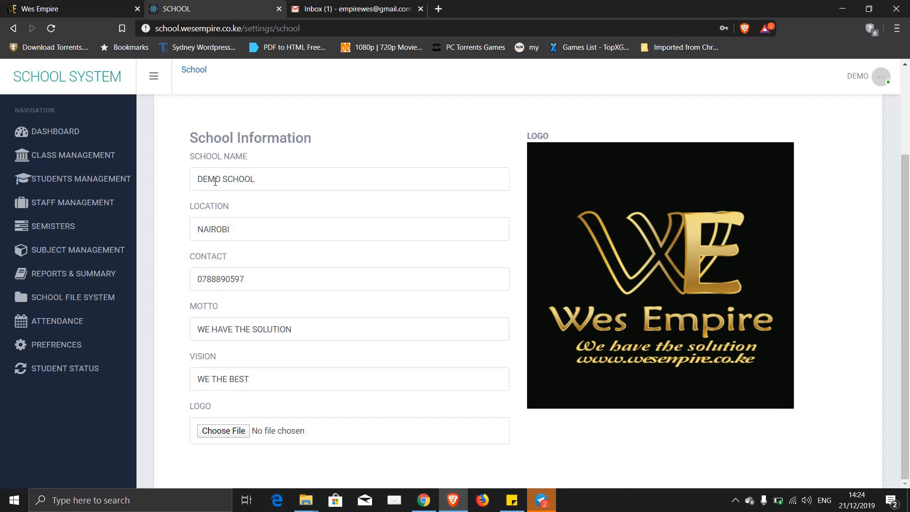
# - Review the school name, location, contact, motto and vision fields, then return to Reports and Summary
pyautogui.click(258, 179)
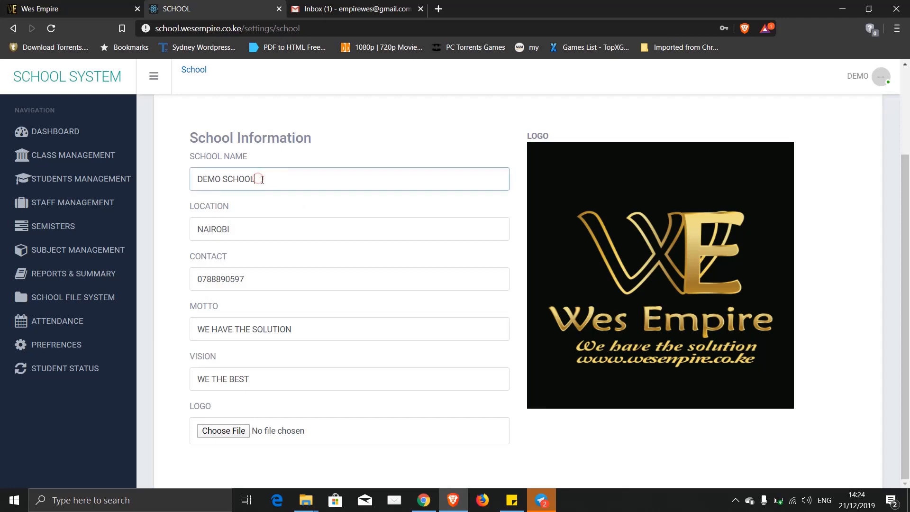
pyautogui.tripleClick(259, 179)
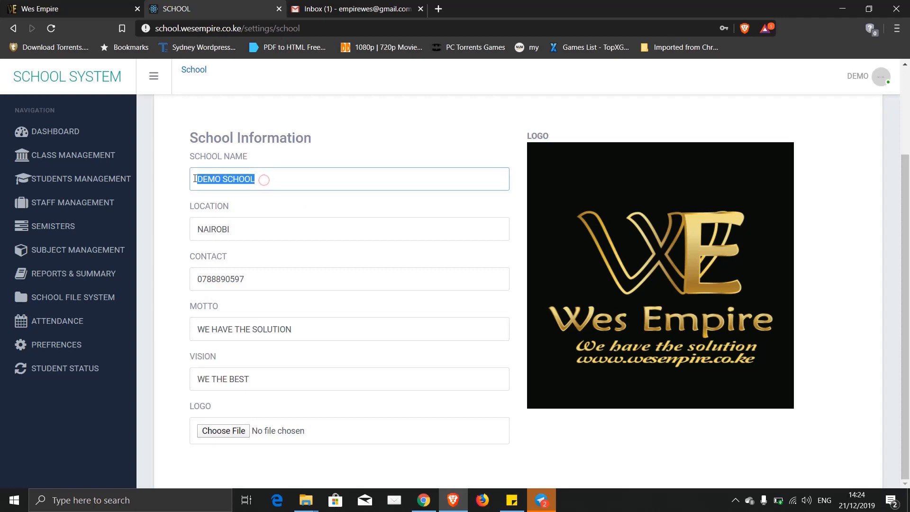
pyautogui.click(242, 231)
pyautogui.click(250, 279)
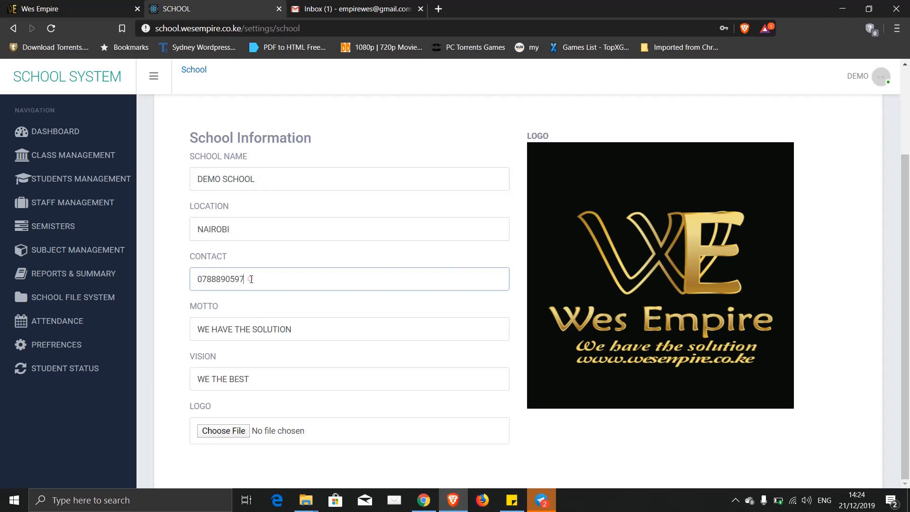
pyautogui.click(254, 328)
pyautogui.click(247, 379)
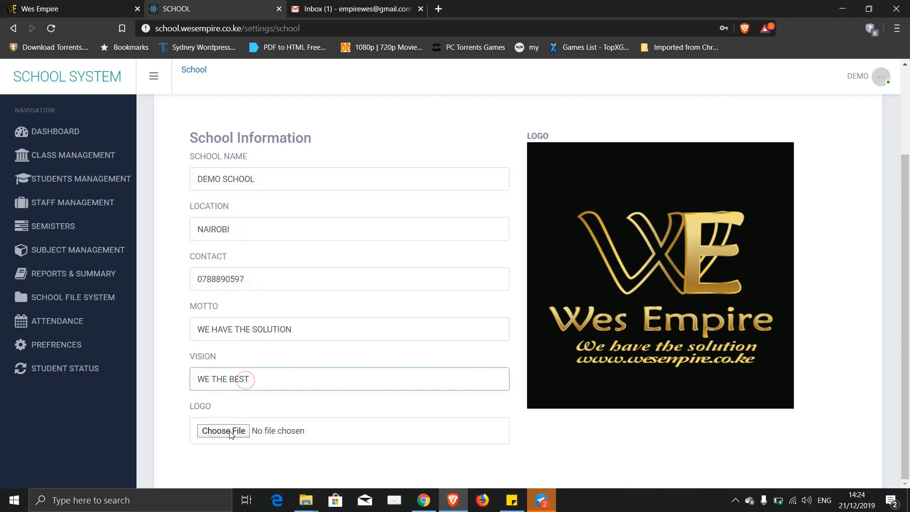
pyautogui.scroll(2, 623, 256)
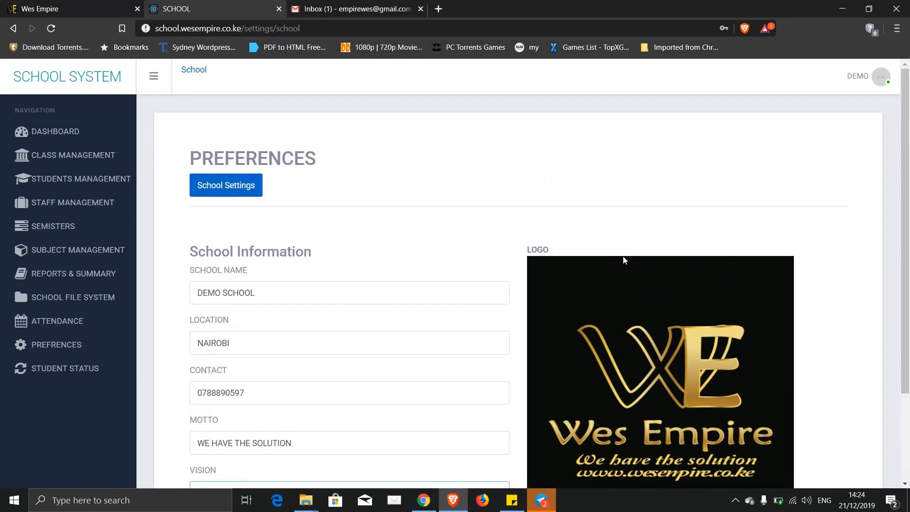
pyautogui.scroll(-2, 623, 256)
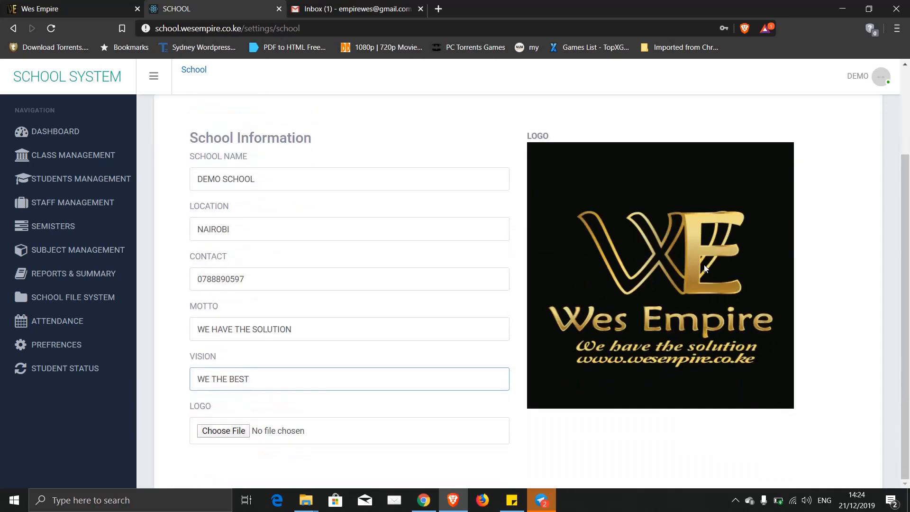
pyautogui.scroll(2, 705, 268)
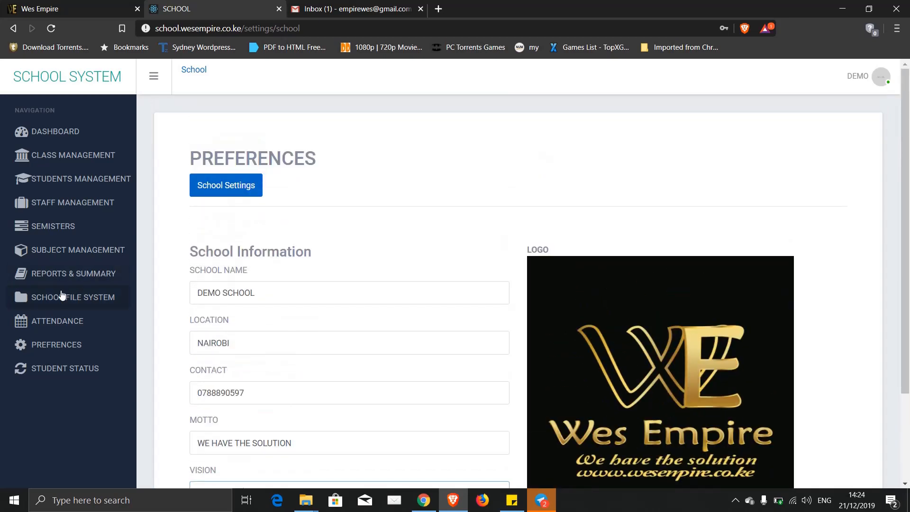
pyautogui.click(55, 275)
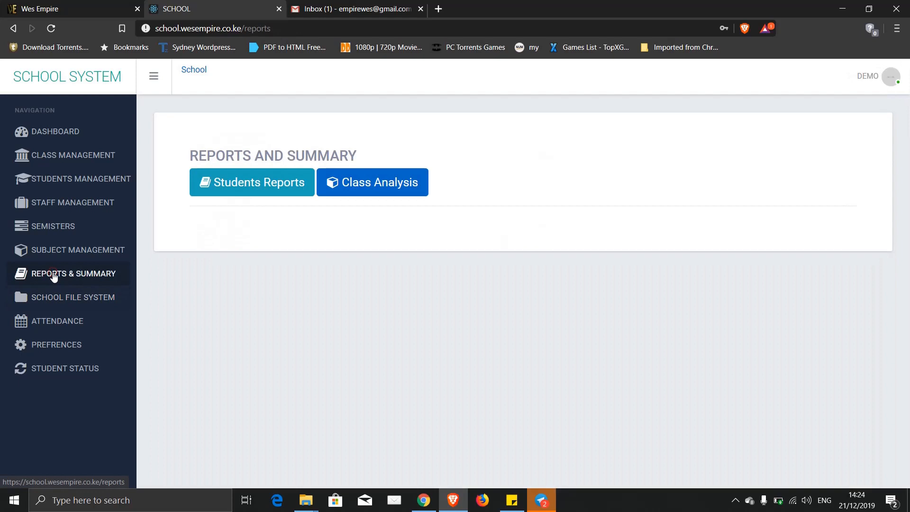
pyautogui.click(231, 187)
pyautogui.click(243, 265)
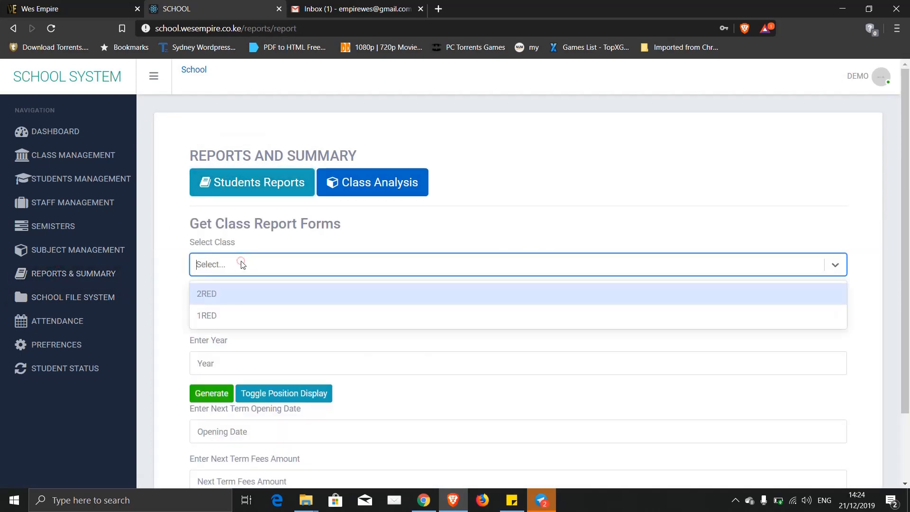
pyautogui.click(214, 316)
pyautogui.click(227, 319)
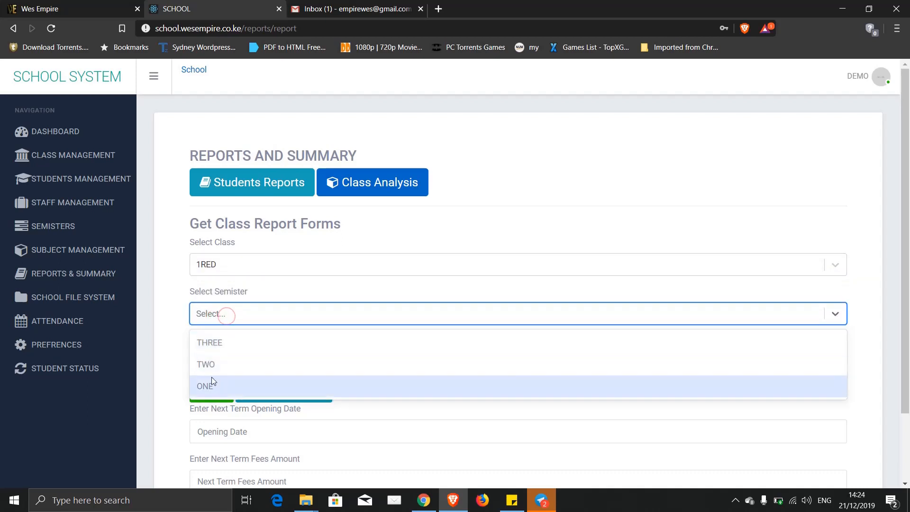
pyautogui.click(210, 384)
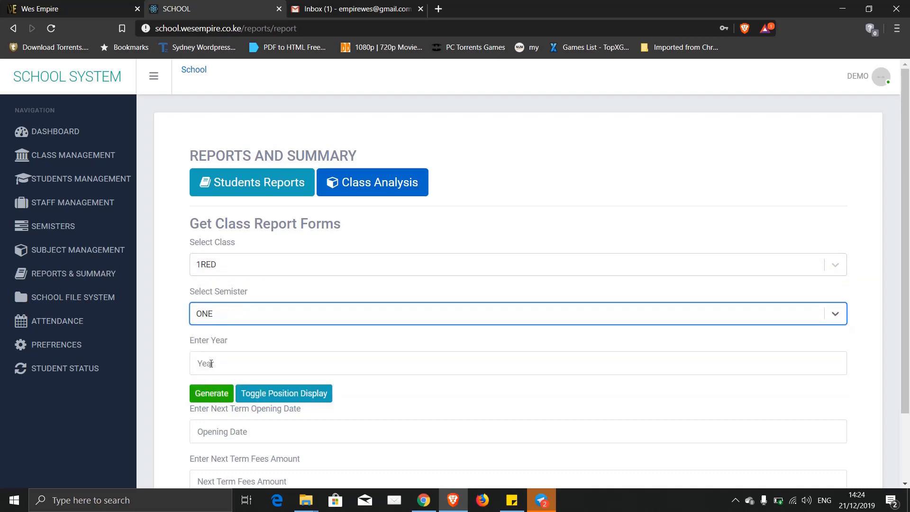
pyautogui.click(210, 364)
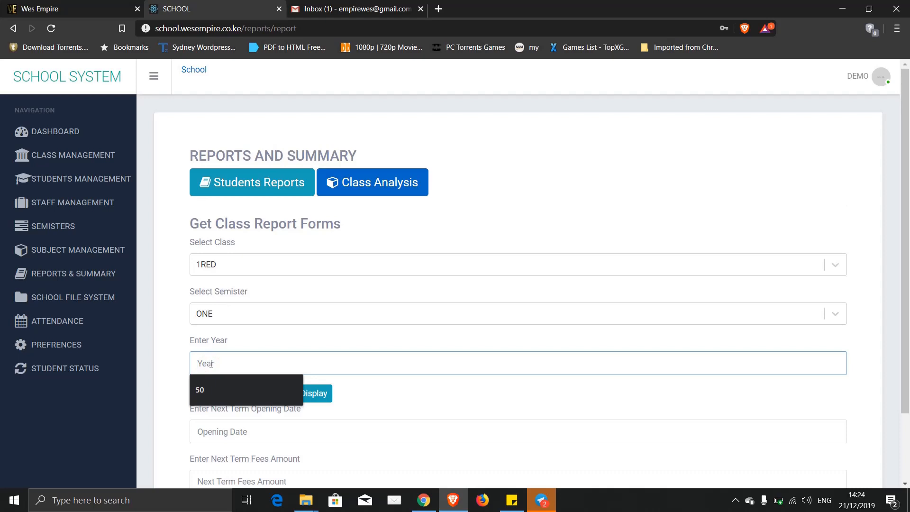
pyautogui.write('2019')
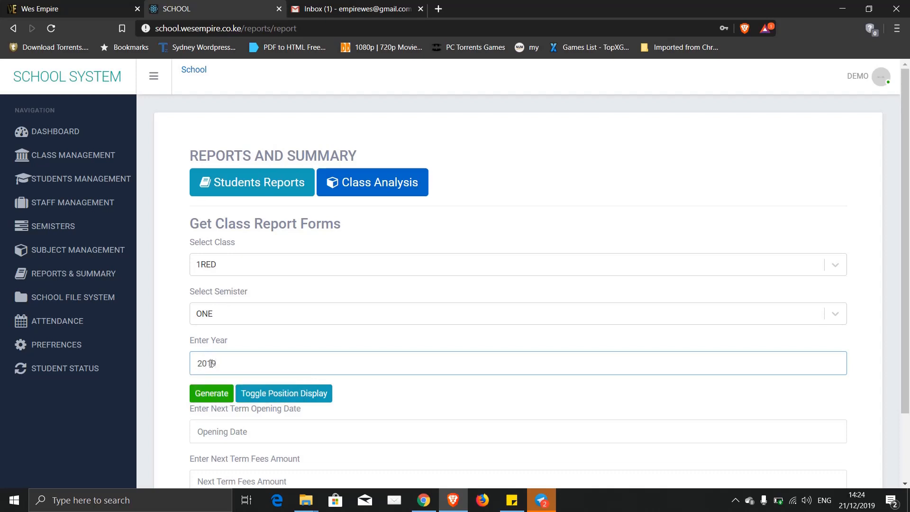
pyautogui.click(216, 395)
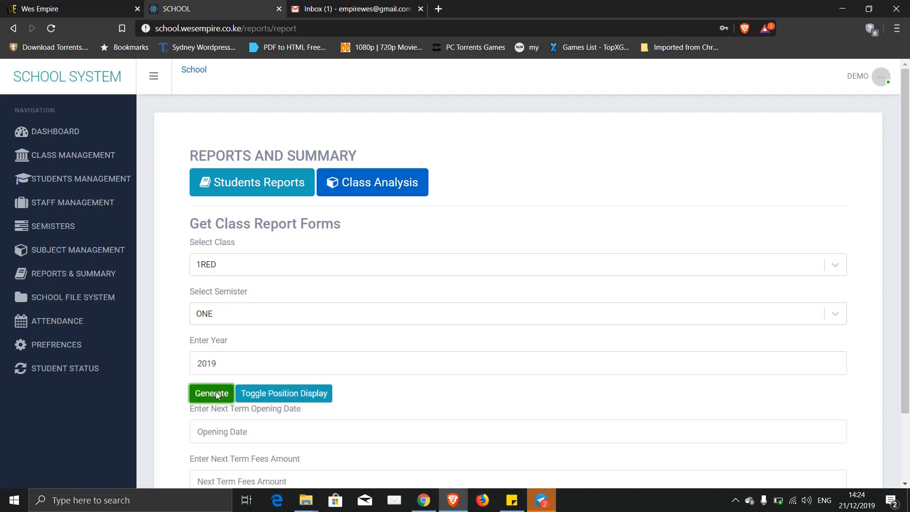
pyautogui.scroll(-15, 167, 376)
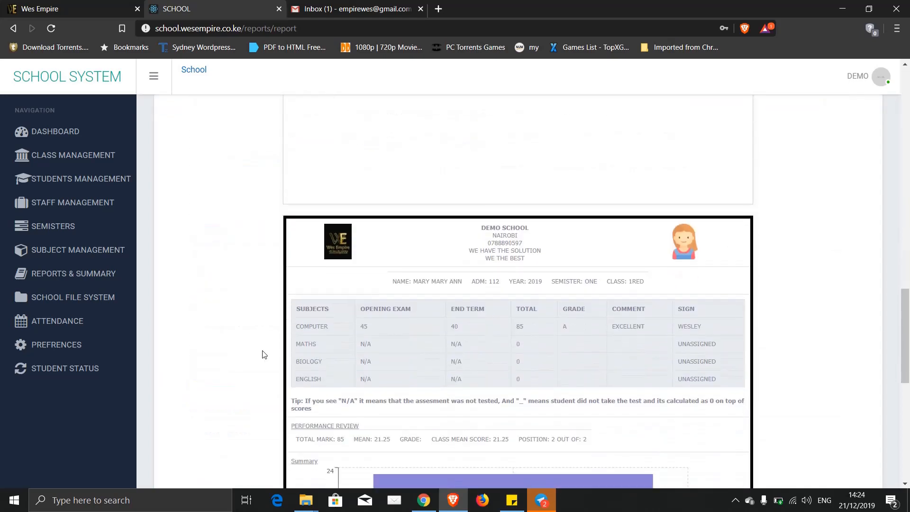
pyautogui.scroll(10, 806, 327)
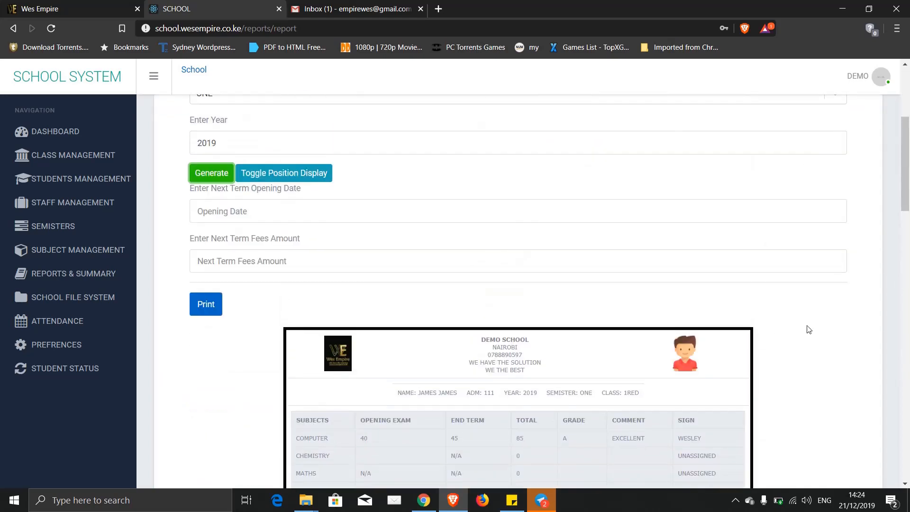
pyautogui.scroll(-6, 808, 329)
pyautogui.scroll(3, 809, 329)
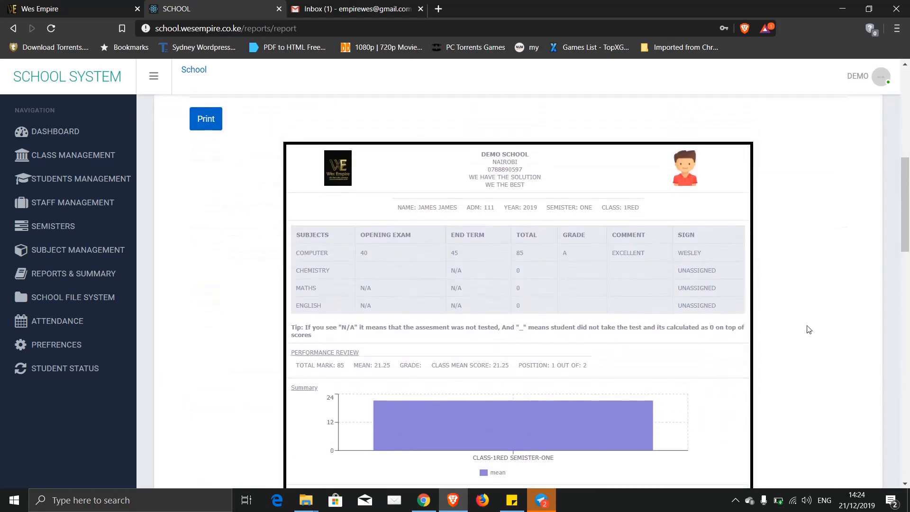
pyautogui.moveTo(480, 153); pyautogui.dragTo(534, 187)
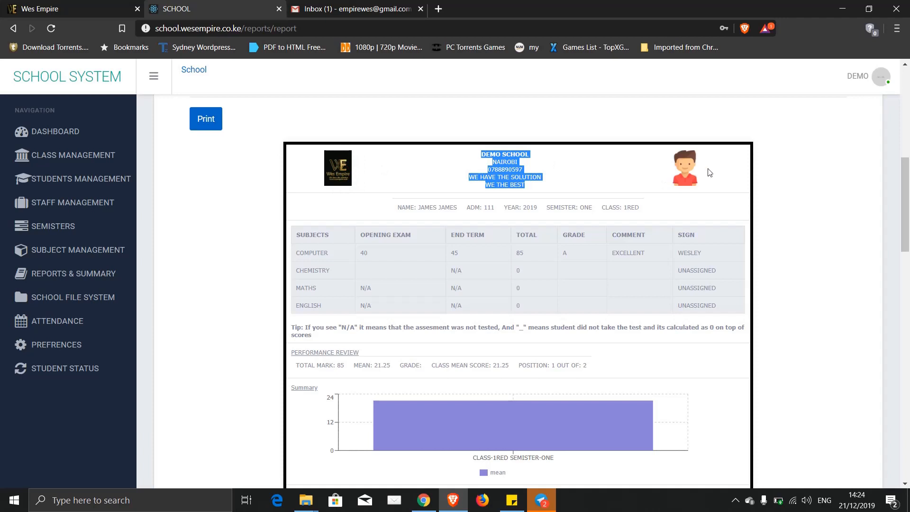
pyautogui.moveTo(703, 169); pyautogui.dragTo(685, 171)
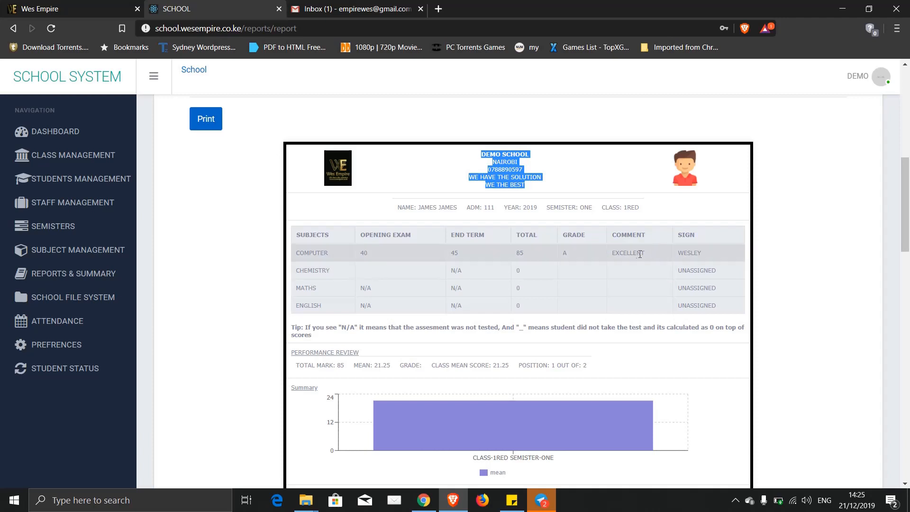
pyautogui.moveTo(650, 254); pyautogui.dragTo(627, 254)
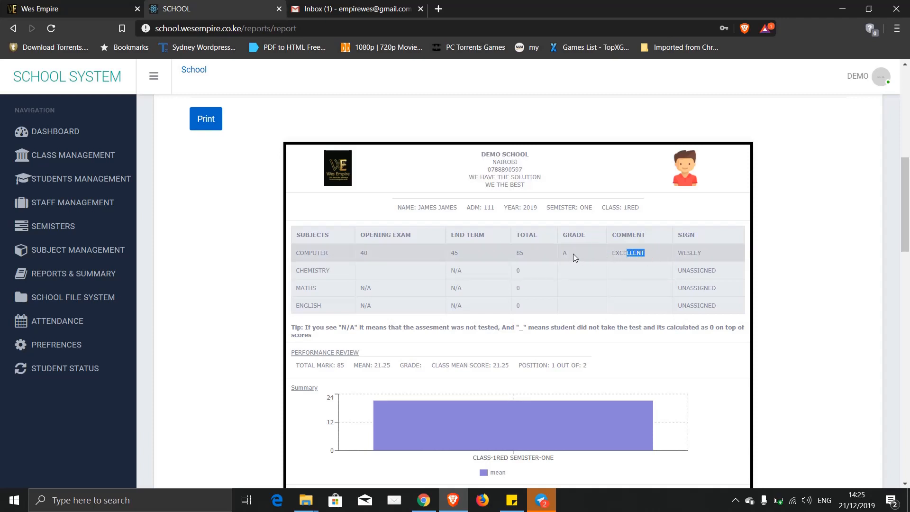
pyautogui.click(573, 255)
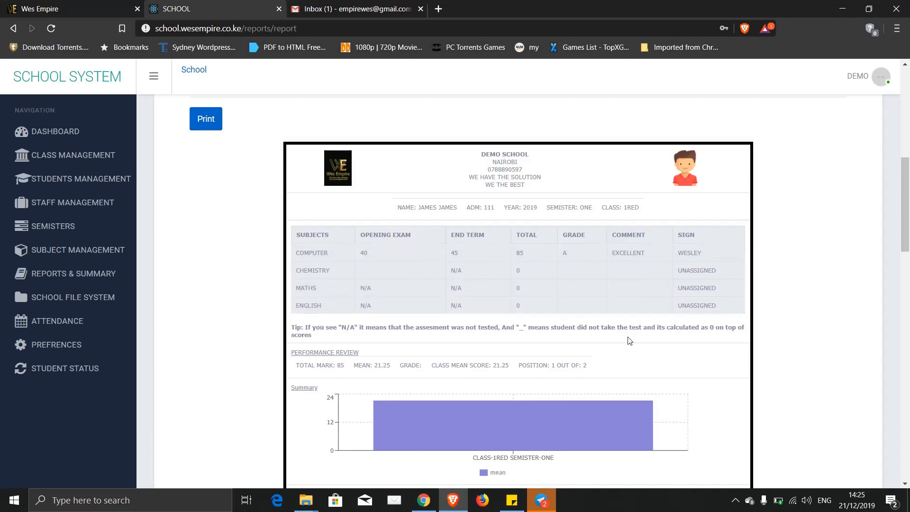
pyautogui.scroll(-1, 629, 340)
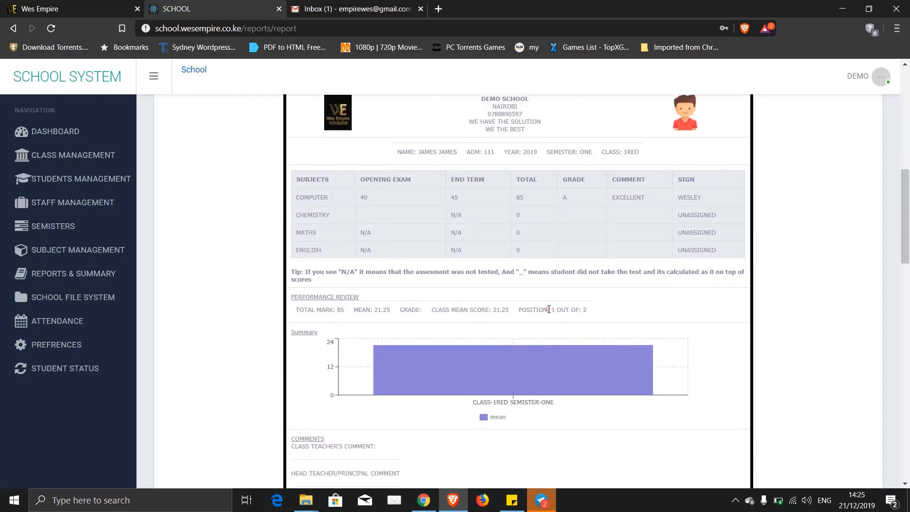
pyautogui.moveTo(549, 310); pyautogui.dragTo(594, 312)
pyautogui.click(577, 310)
pyautogui.moveTo(463, 311); pyautogui.dragTo(512, 315)
pyautogui.moveTo(412, 311); pyautogui.dragTo(423, 313)
pyautogui.moveTo(381, 311); pyautogui.dragTo(325, 310)
pyautogui.scroll(-3, 354, 310)
pyautogui.moveTo(481, 255)
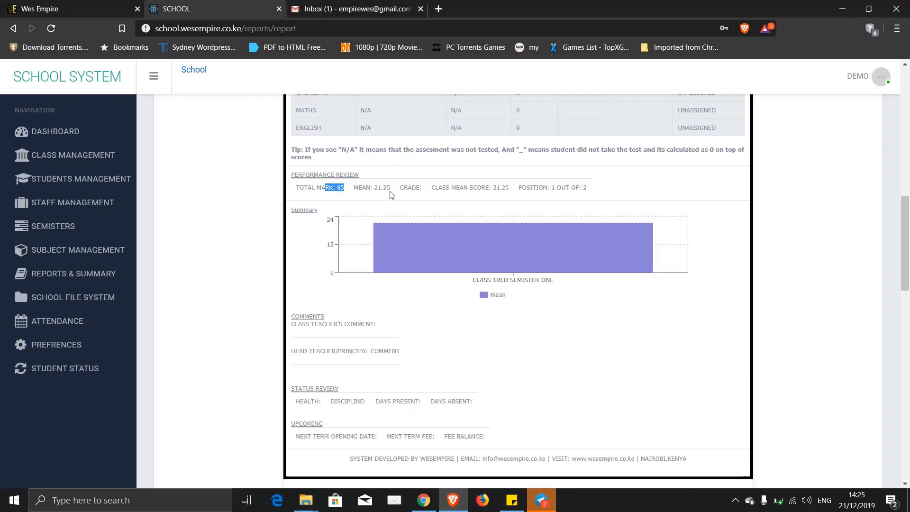
pyautogui.moveTo(378, 188); pyautogui.dragTo(382, 187)
pyautogui.moveTo(462, 241)
pyautogui.scroll(-1, 628, 316)
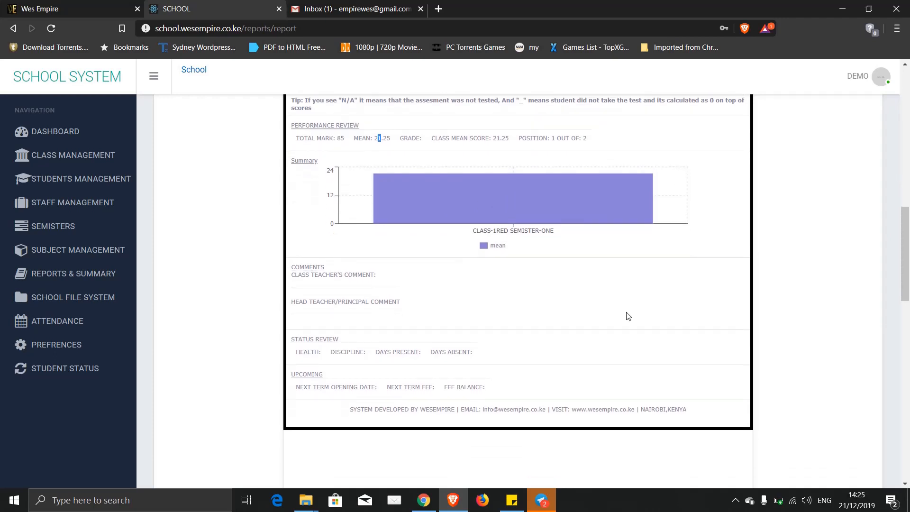
pyautogui.moveTo(331, 277); pyautogui.dragTo(380, 281)
pyautogui.click(316, 283)
pyautogui.click(365, 275)
pyautogui.click(377, 275)
pyautogui.scroll(6, 378, 284)
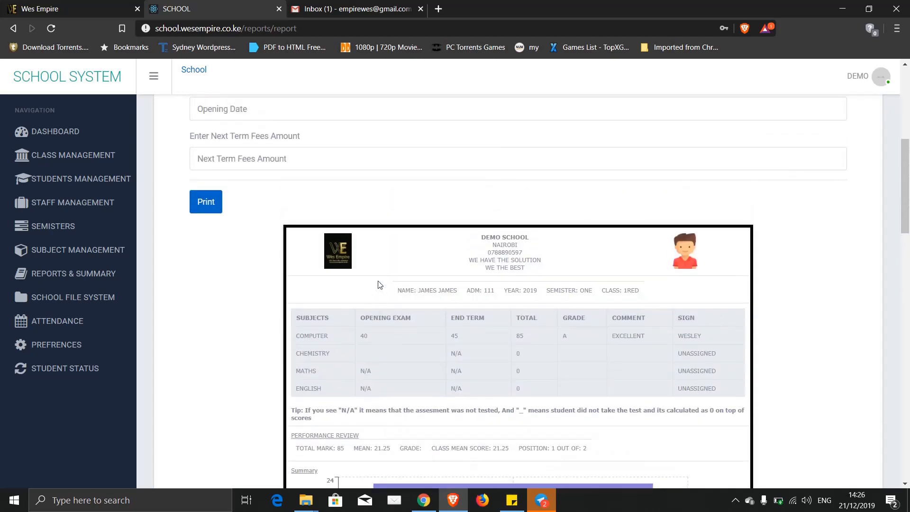
pyautogui.scroll(-10, 396, 375)
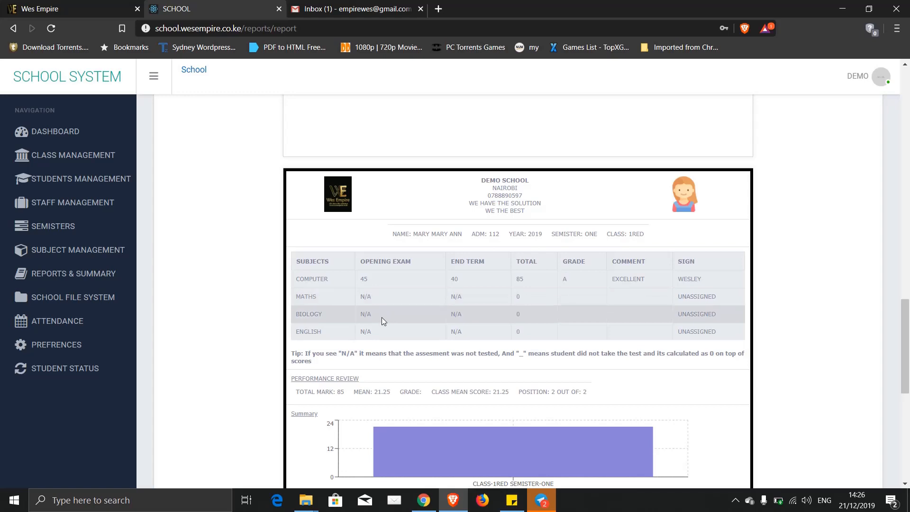
pyautogui.scroll(-6, 382, 318)
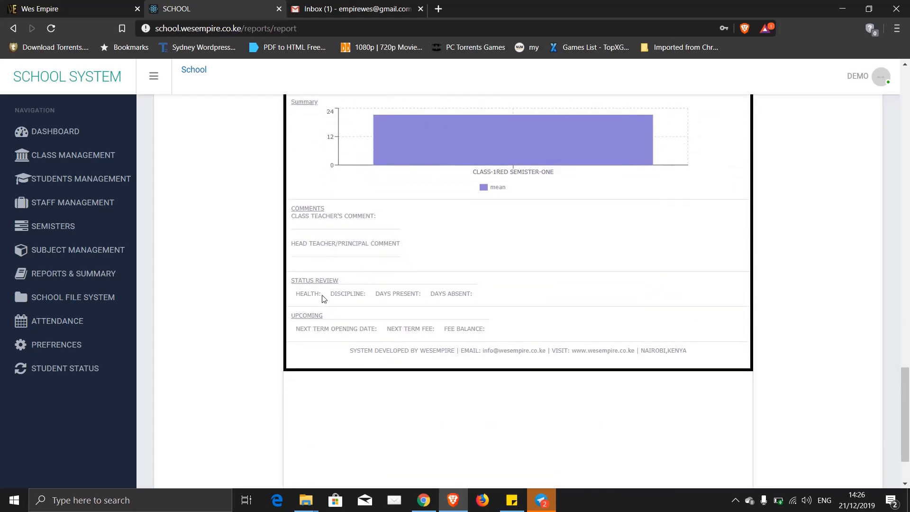
pyautogui.moveTo(322, 297); pyautogui.dragTo(295, 298)
pyautogui.moveTo(369, 298); pyautogui.dragTo(341, 296)
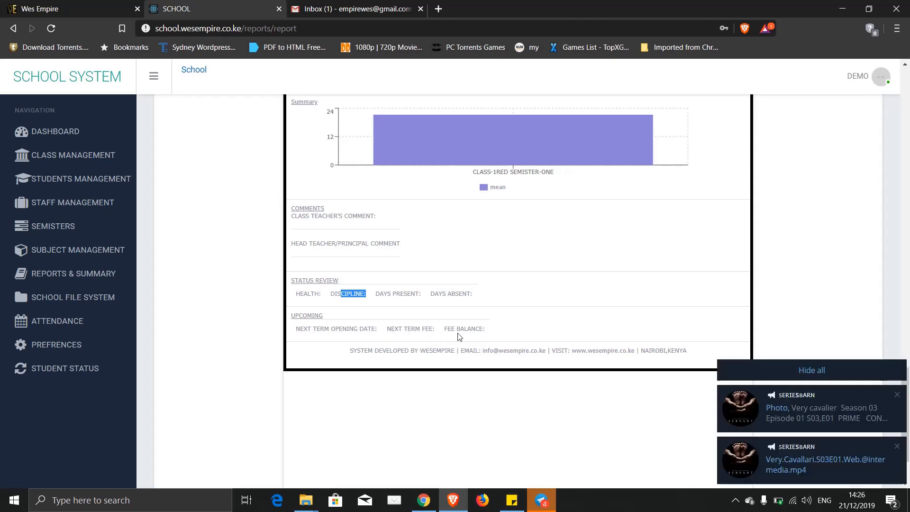
pyautogui.scroll(10, 459, 336)
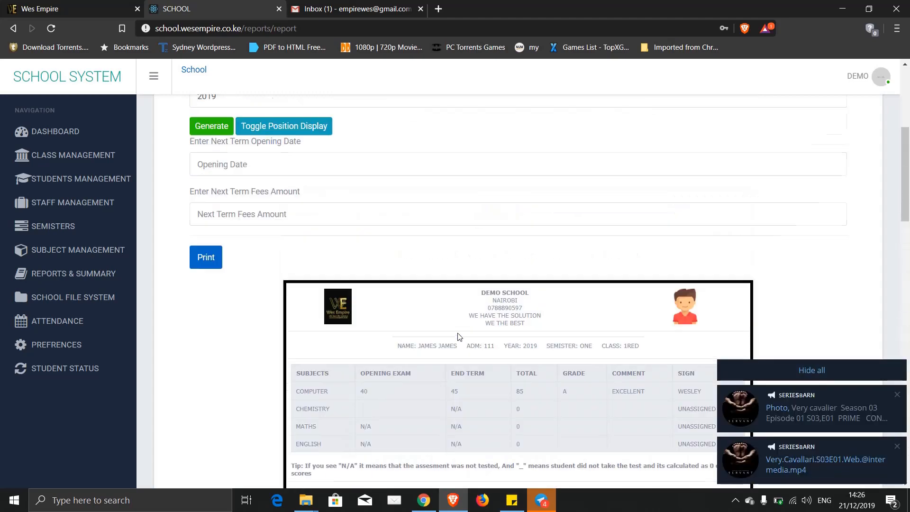
# - Enter next term opening date 05/01/2019 and next term fee 50000
pyautogui.click(233, 223)
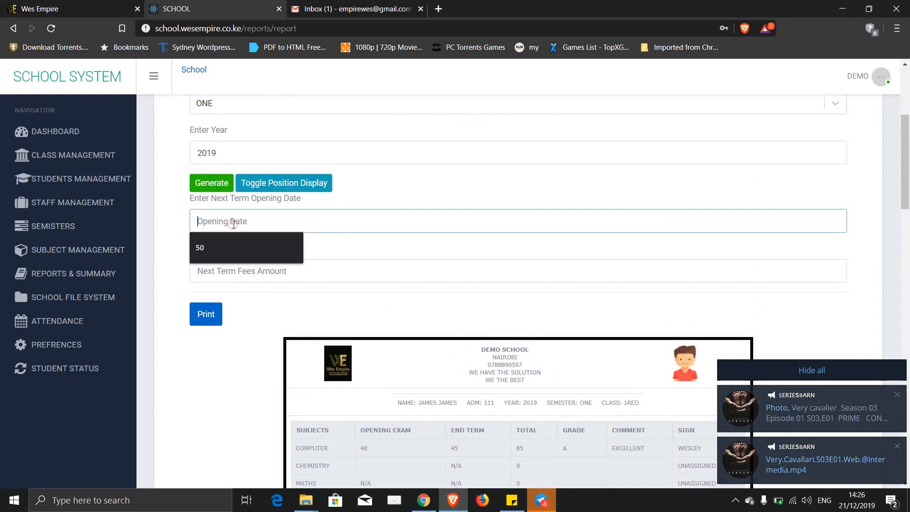
pyautogui.write('0')
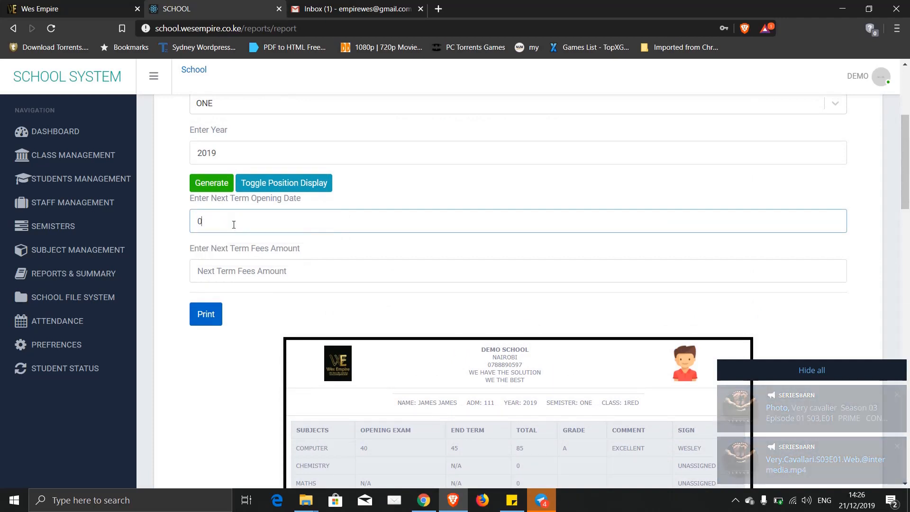
pyautogui.write('5/01/2019')
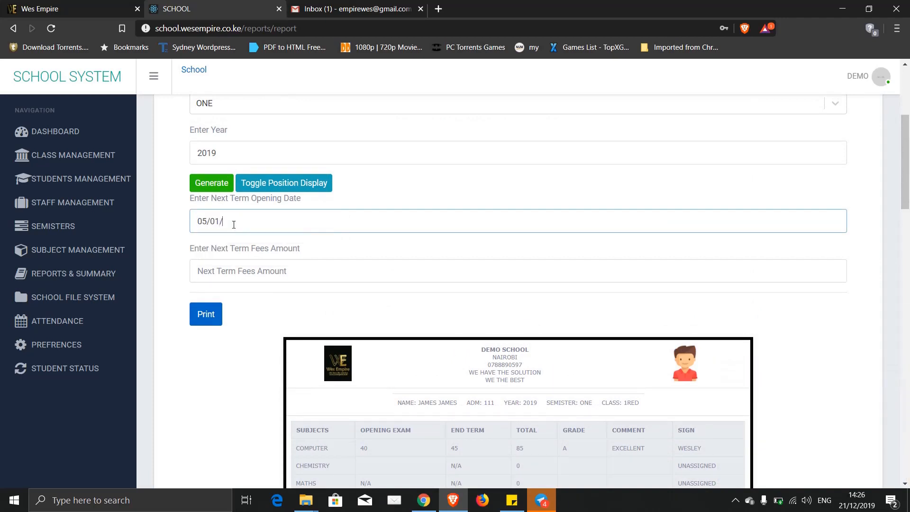
pyautogui.click(232, 270)
pyautogui.write('50000')
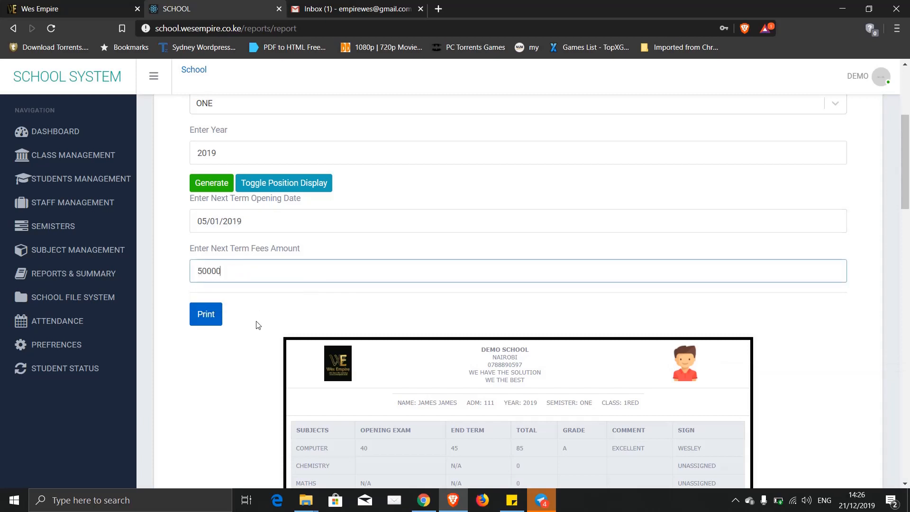
# - Check that the 1RED report form shows opening date 05/01/2019 and fee 50000
pyautogui.scroll(-15, 258, 325)
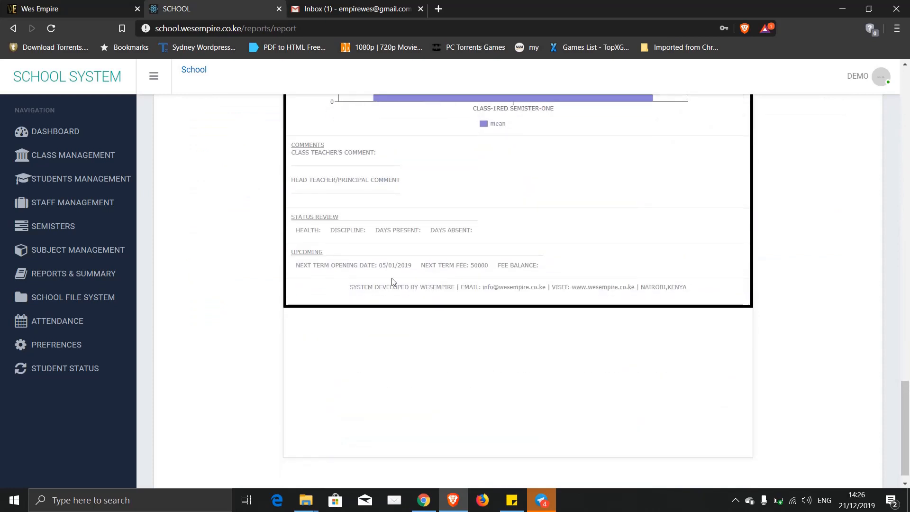
pyautogui.moveTo(413, 266); pyautogui.dragTo(364, 266)
pyautogui.moveTo(490, 267); pyautogui.dragTo(450, 266)
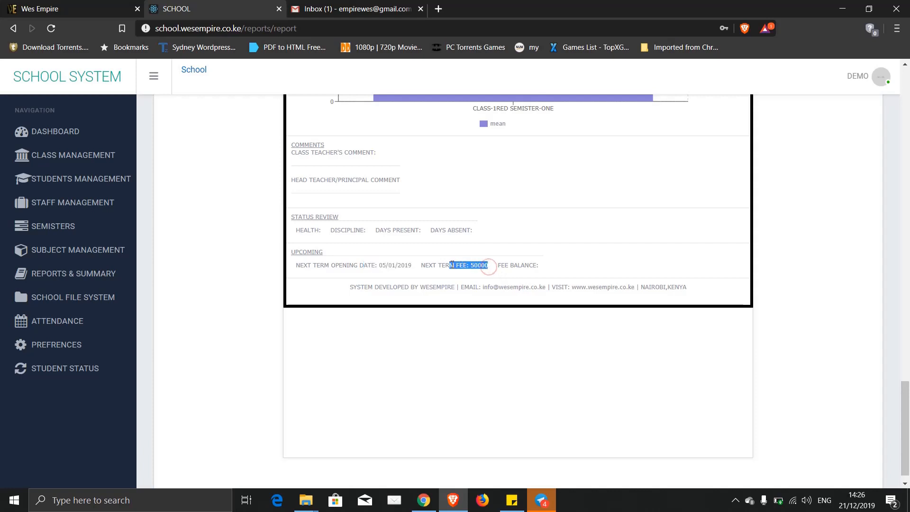
pyautogui.tripleClick(540, 266)
pyautogui.click(539, 265)
pyautogui.click(540, 266)
pyautogui.scroll(1, 544, 271)
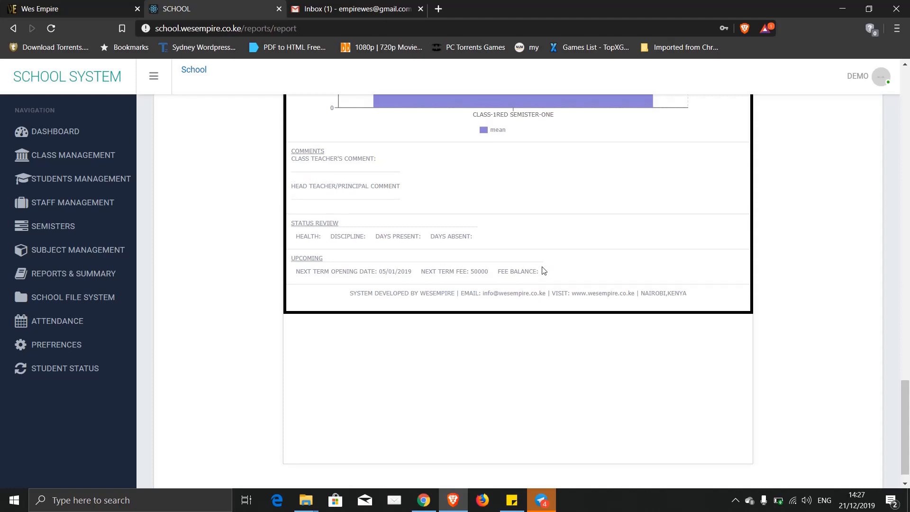
pyautogui.scroll(2, 544, 271)
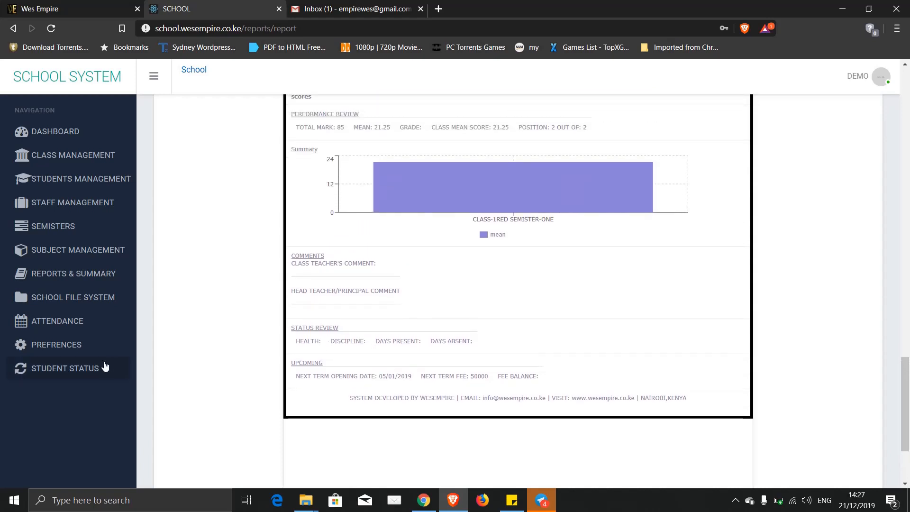
# - Generate the Student Status list for class 1RED, semester ONE, year 2019, showing students 111 and 112
pyautogui.click(68, 370)
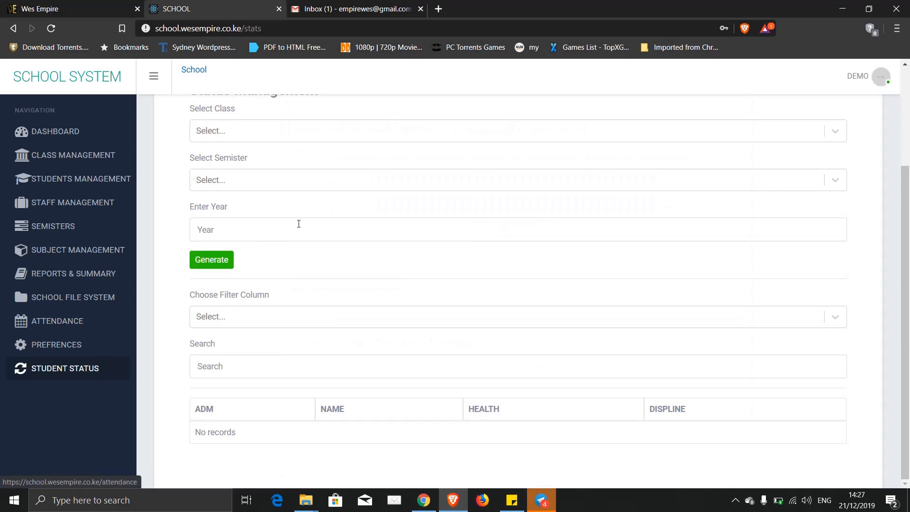
pyautogui.scroll(3, 298, 224)
pyautogui.click(251, 264)
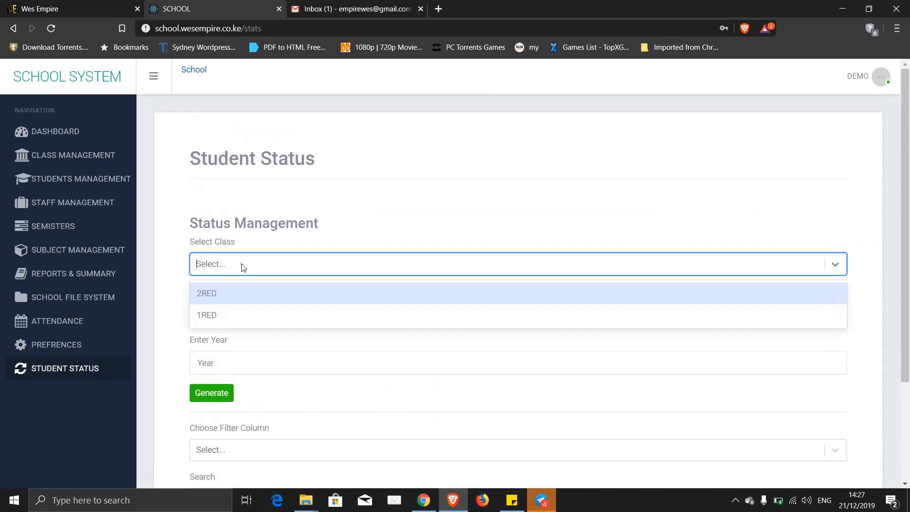
pyautogui.click(214, 311)
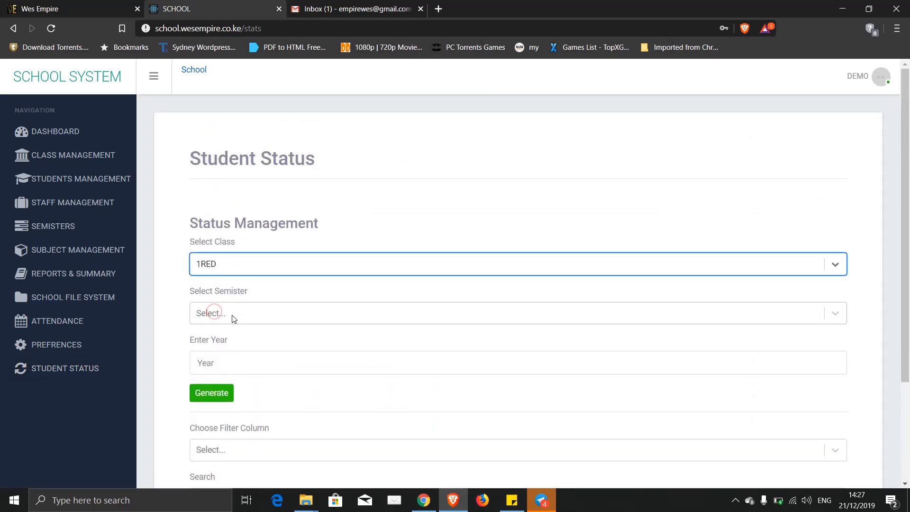
pyautogui.click(232, 314)
pyautogui.click(209, 385)
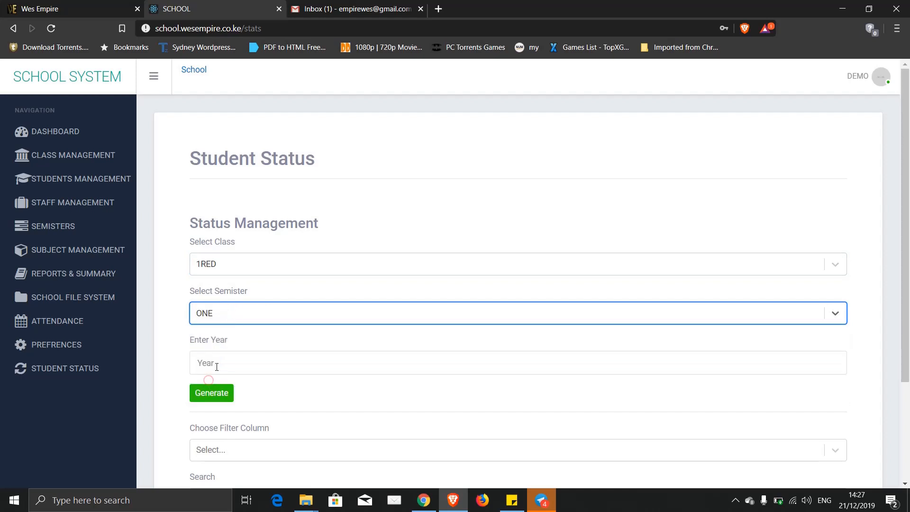
pyautogui.click(217, 365)
pyautogui.write('2019')
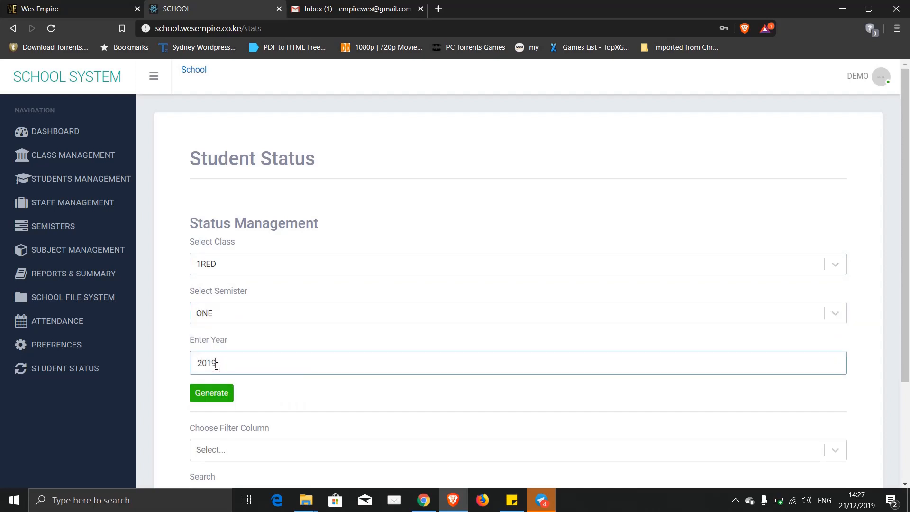
pyautogui.click(212, 395)
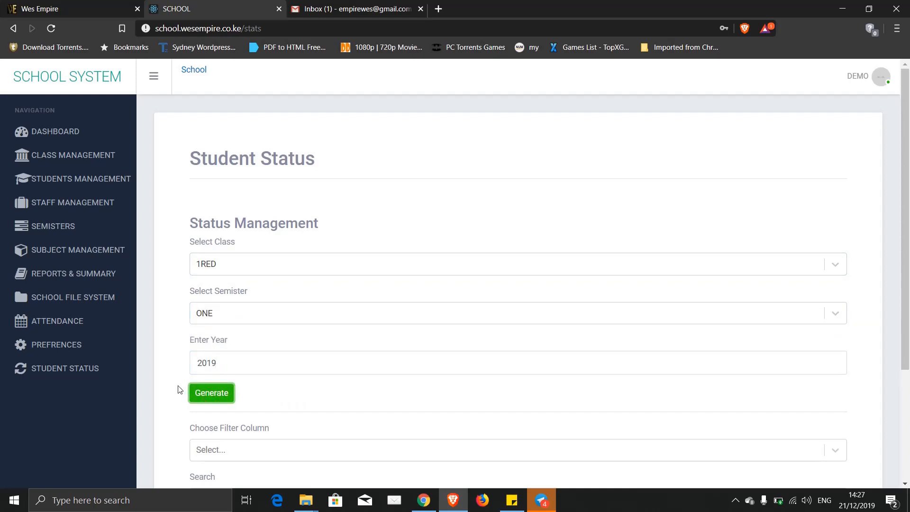
pyautogui.scroll(-3, 180, 389)
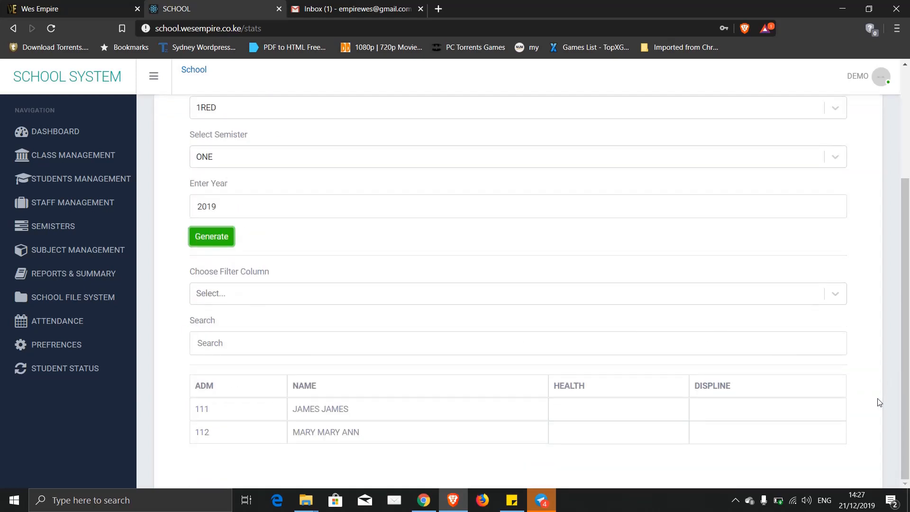
# - Set the first student's health to STABLE and discipline to GOOD
pyautogui.click(585, 416)
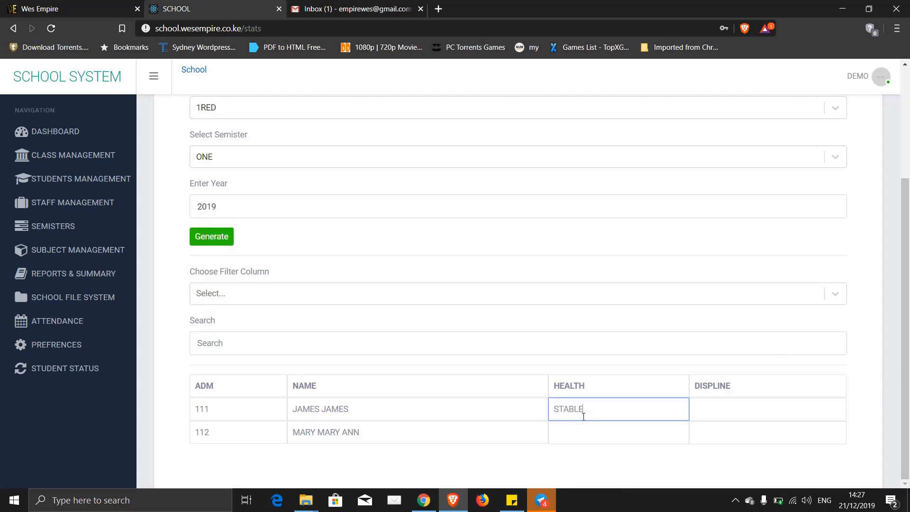
pyautogui.click(730, 407)
pyautogui.write('G')
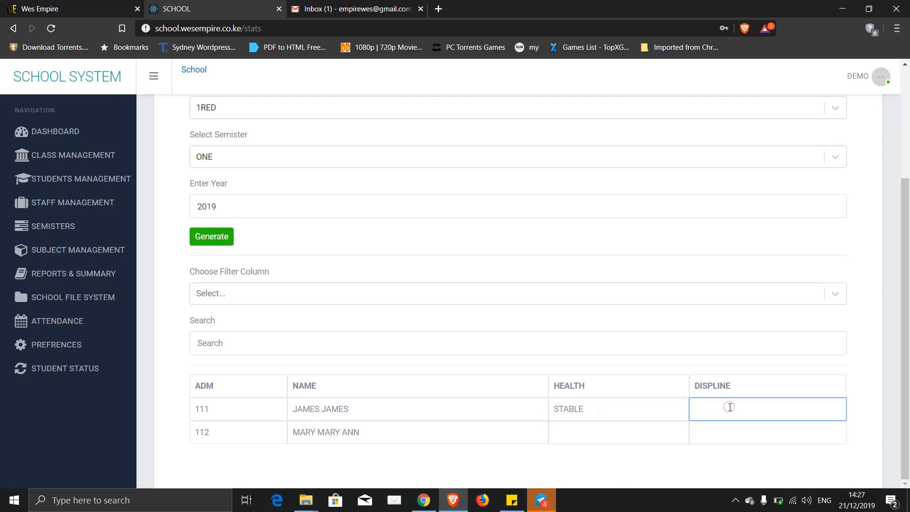
pyautogui.write('OOD')
# - Set the second student's health to SEE ENT and discipline to GOOD
pyautogui.click(652, 431)
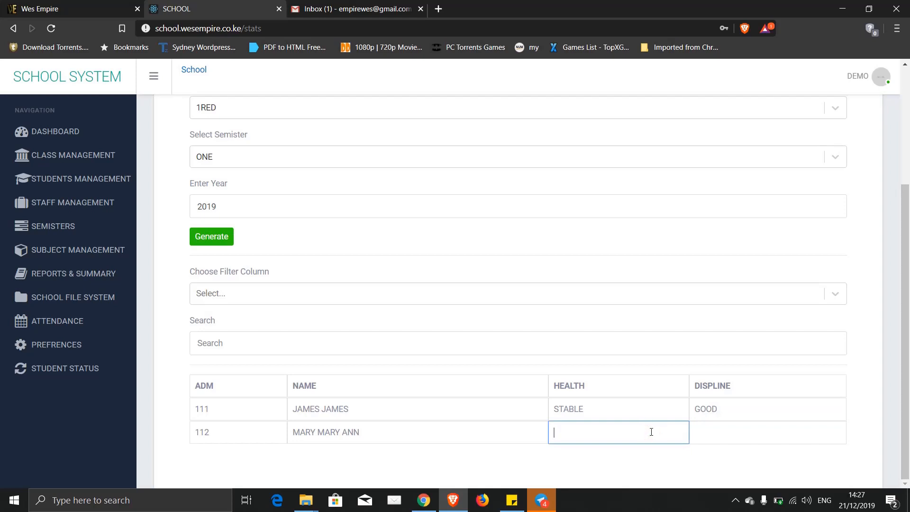
pyautogui.write('SEE ENT')
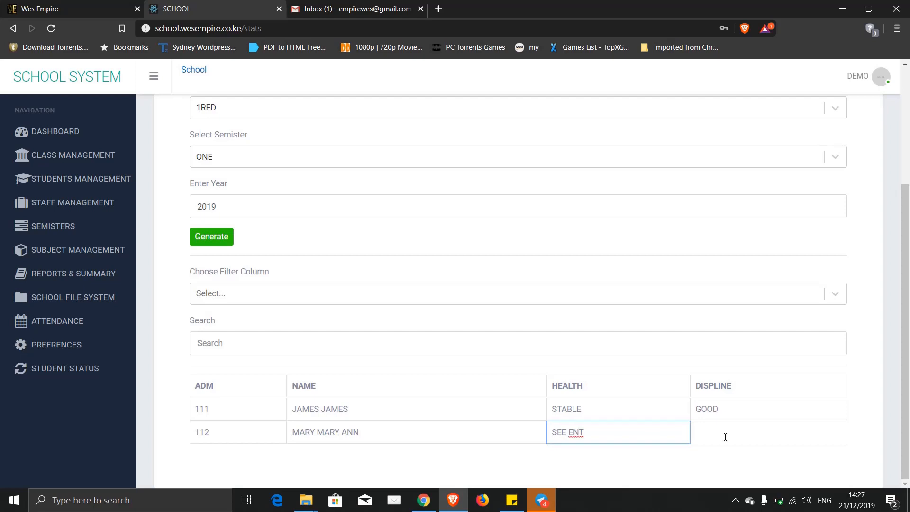
pyautogui.click(726, 436)
pyautogui.write('GO')
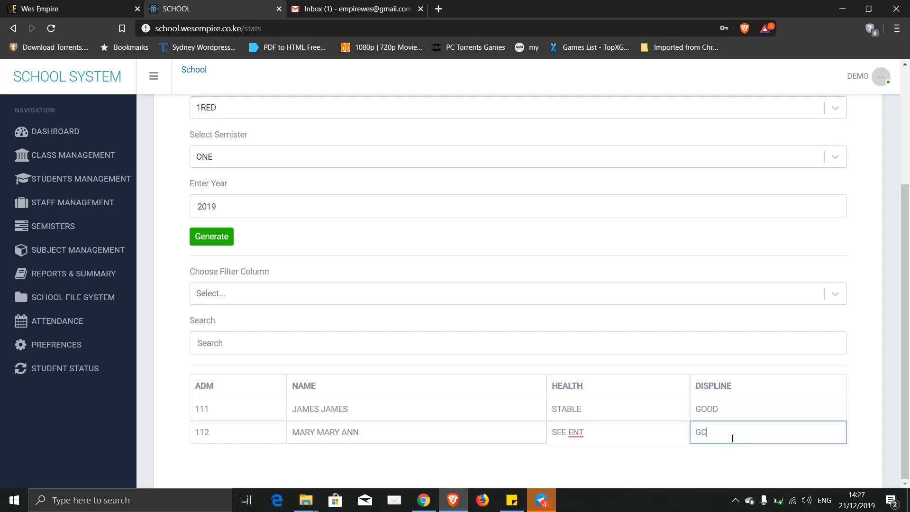
pyautogui.write('OD')
pyautogui.click(613, 470)
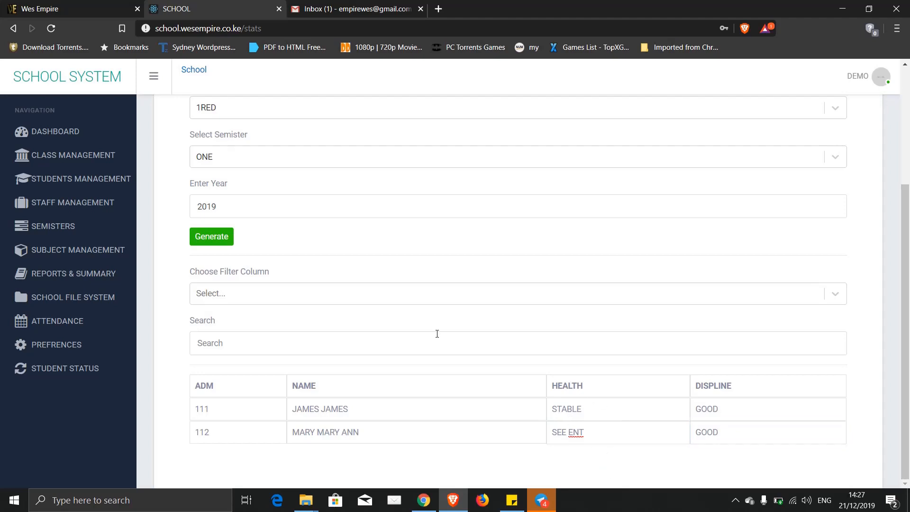
pyautogui.scroll(4, 437, 334)
pyautogui.scroll(-4, 437, 333)
pyautogui.click(36, 273)
# - Generate the report forms for class 1RED, semester ONE, year 2019
pyautogui.click(228, 191)
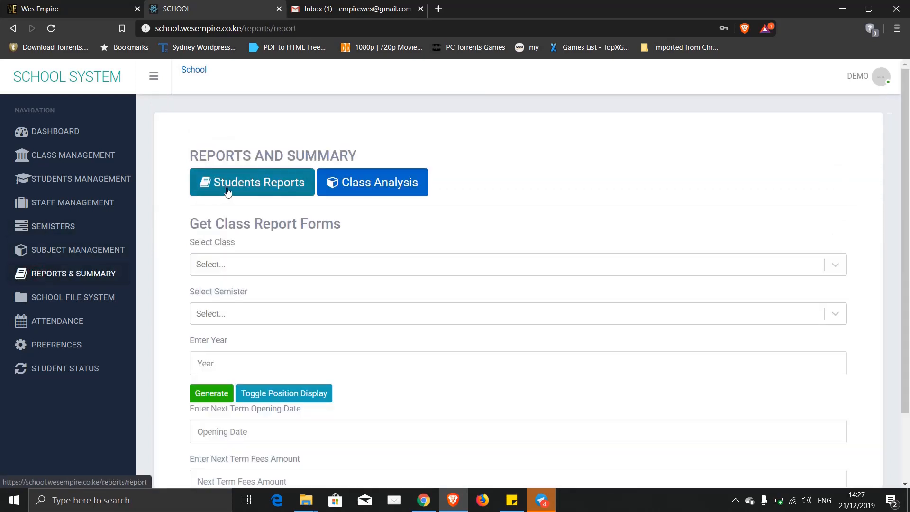
pyautogui.click(260, 265)
pyautogui.click(224, 313)
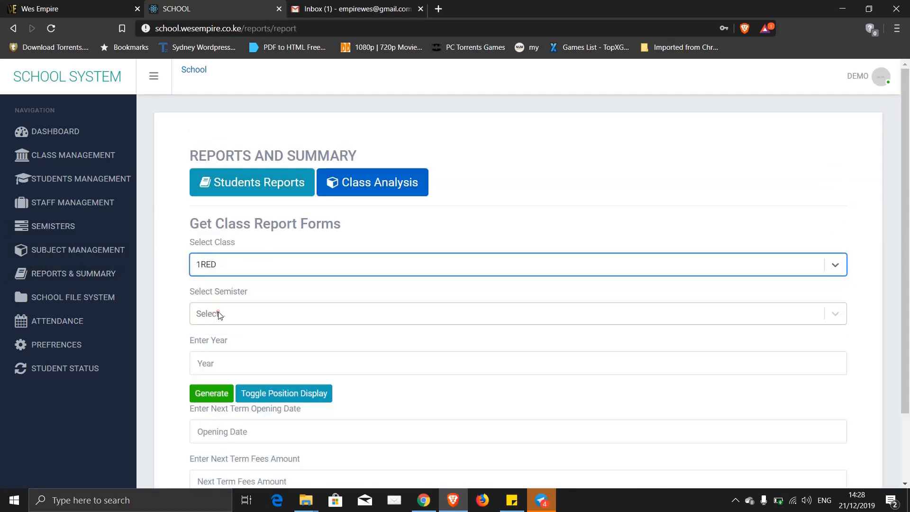
pyautogui.click(217, 313)
pyautogui.click(210, 385)
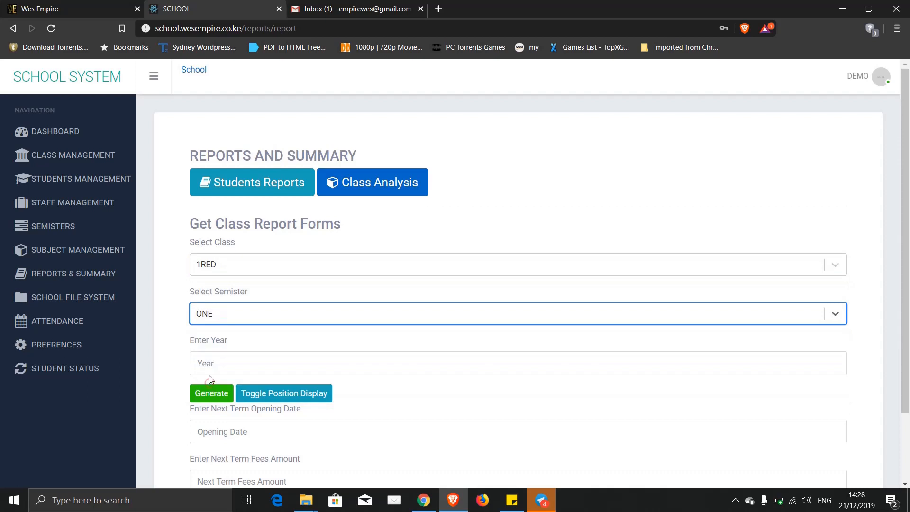
pyautogui.click(208, 369)
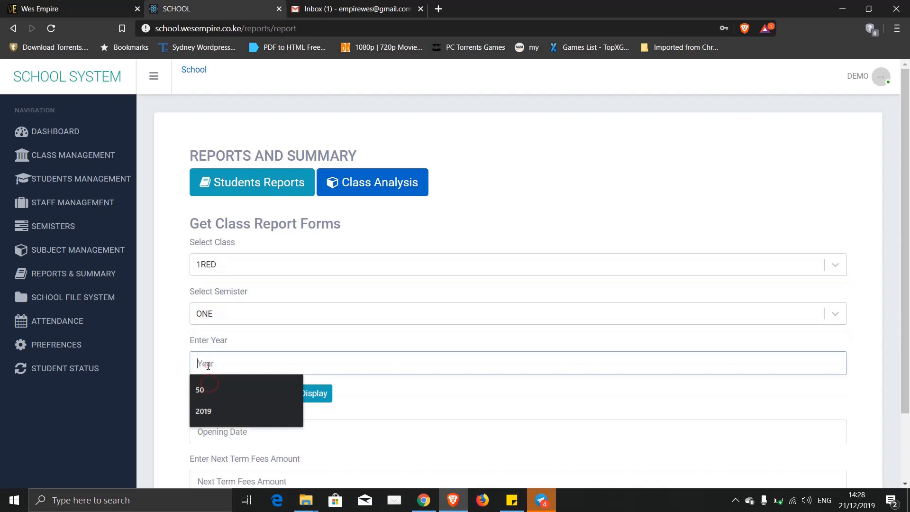
pyautogui.click(209, 414)
# - Review both report cards, checking the new health and GOOD discipline statuses
pyautogui.scroll(-3, 439, 380)
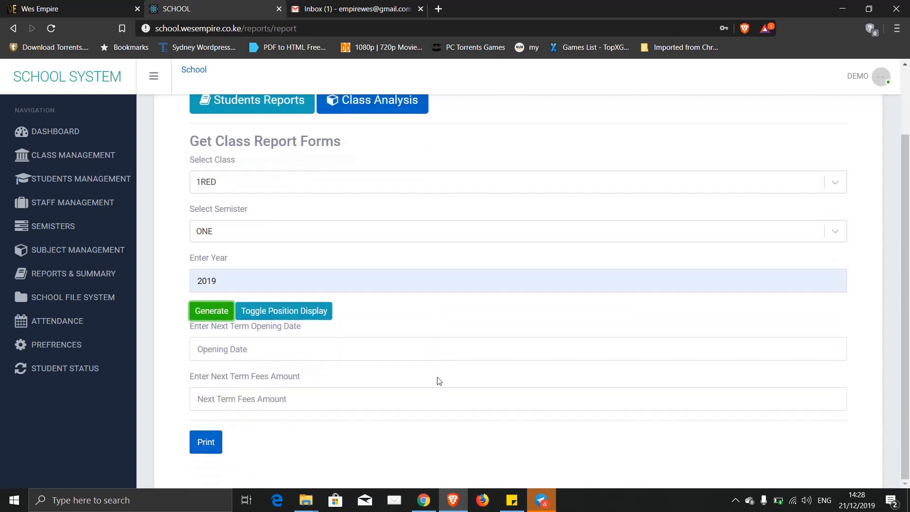
pyautogui.scroll(-15, 439, 381)
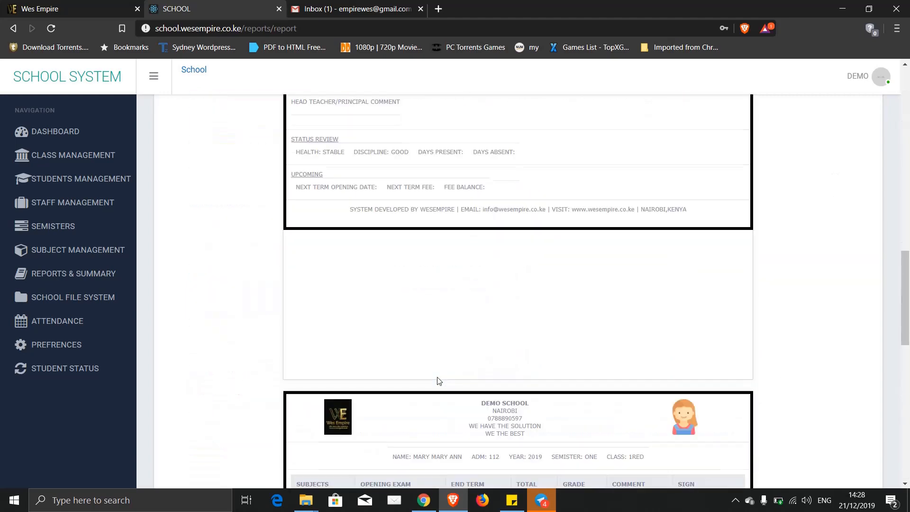
pyautogui.scroll(2, 437, 380)
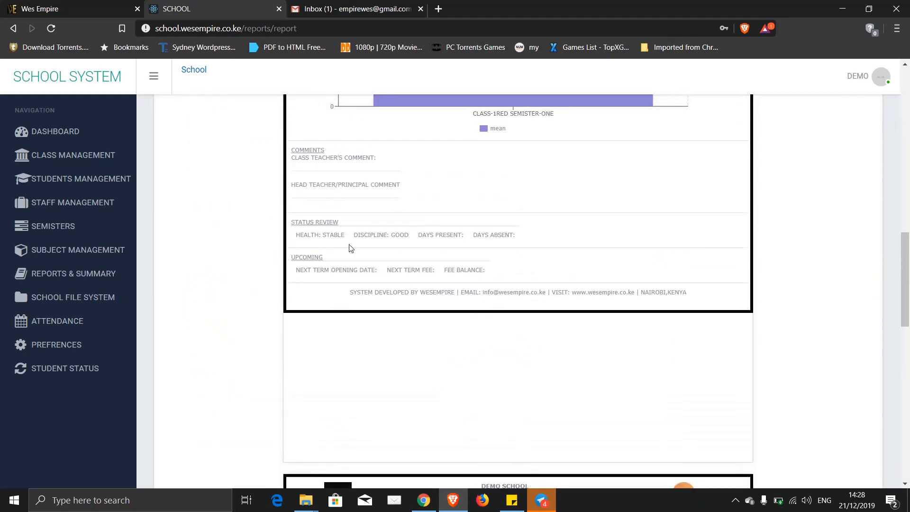
pyautogui.scroll(12, 341, 235)
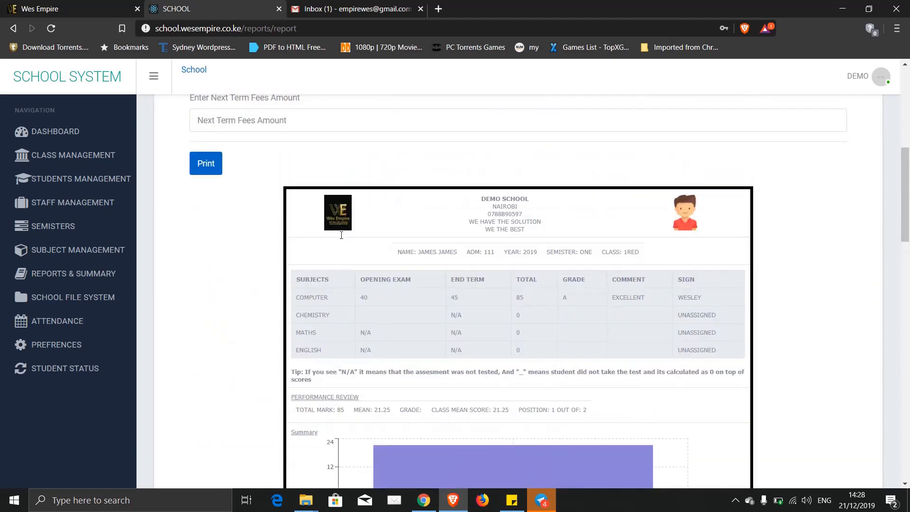
pyautogui.scroll(-14, 341, 235)
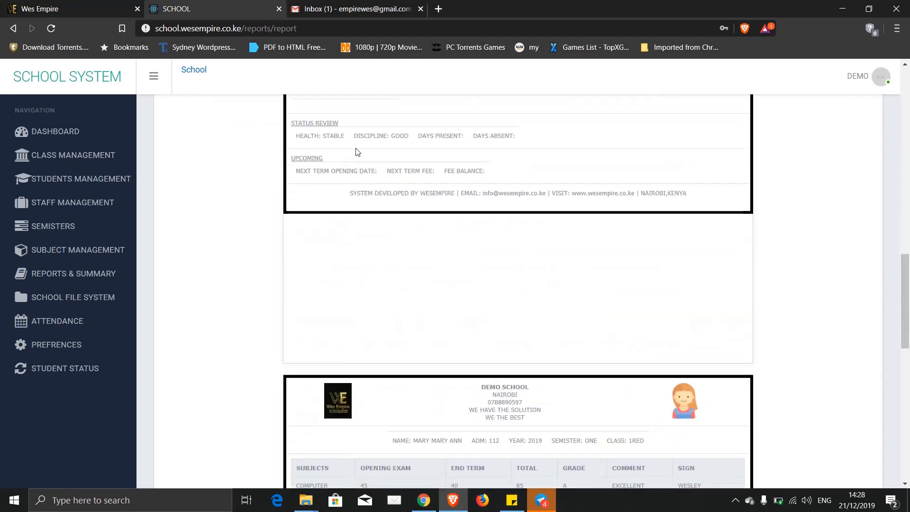
pyautogui.moveTo(342, 136); pyautogui.dragTo(310, 136)
pyautogui.scroll(-15, 408, 134)
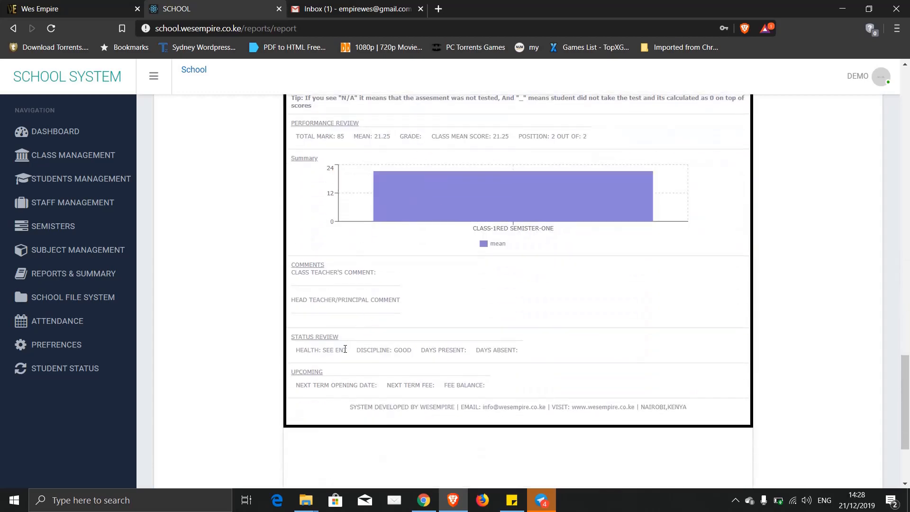
pyautogui.moveTo(347, 351); pyautogui.dragTo(319, 351)
pyautogui.moveTo(413, 354); pyautogui.dragTo(385, 347)
# - Set the attendance configuration to semester ONE, year 2019, 13 weeks
pyautogui.click(49, 322)
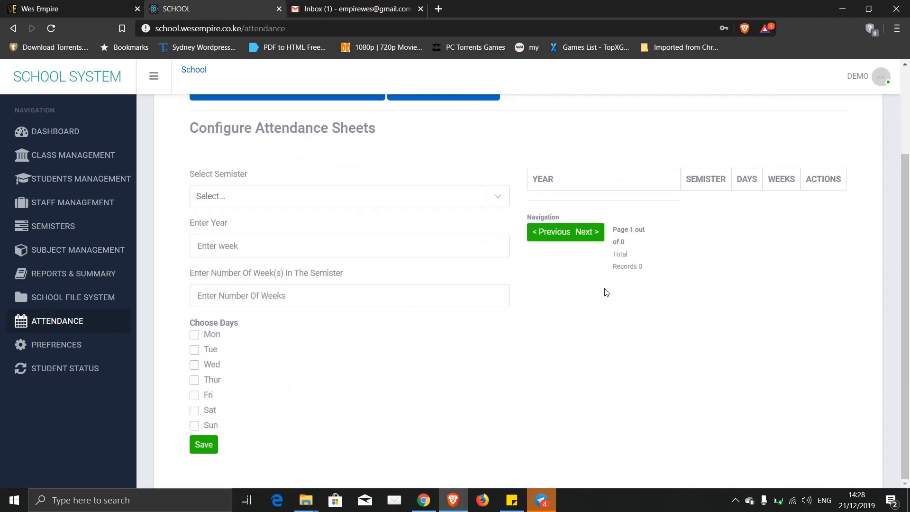
pyautogui.click(230, 200)
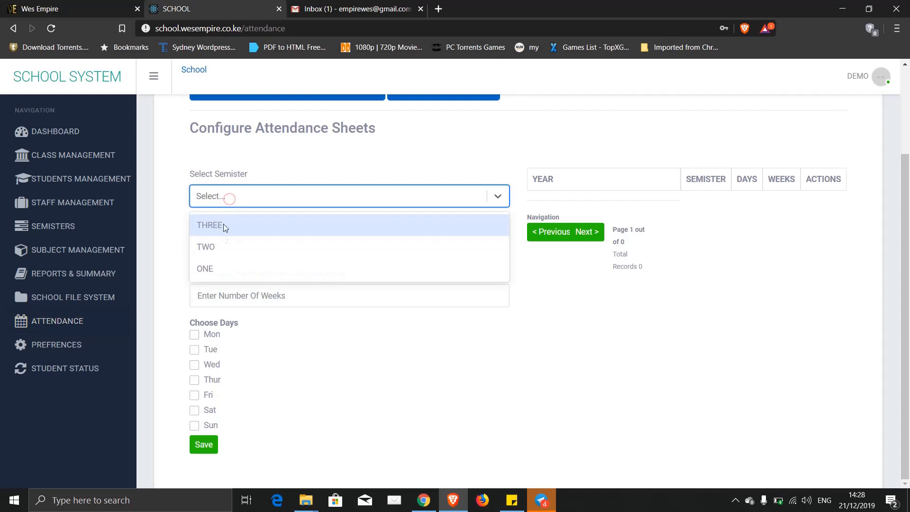
pyautogui.click(217, 269)
pyautogui.click(215, 246)
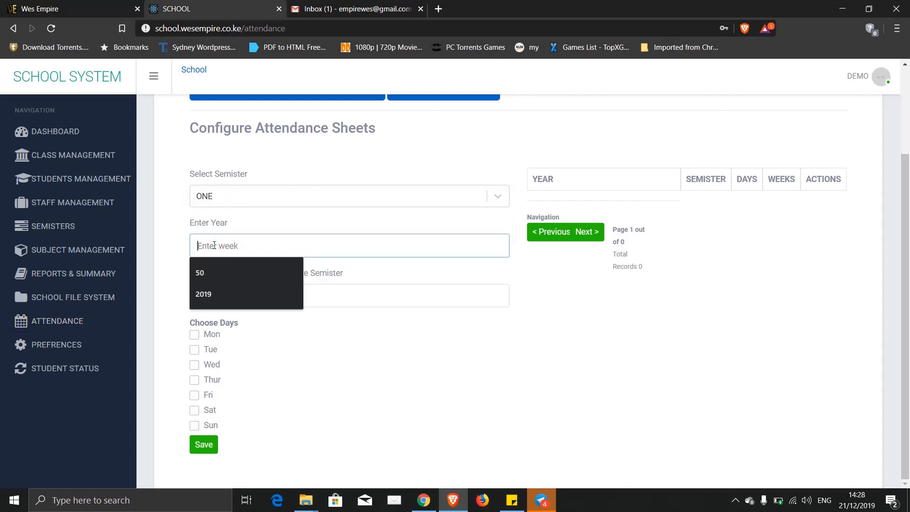
pyautogui.write('13')
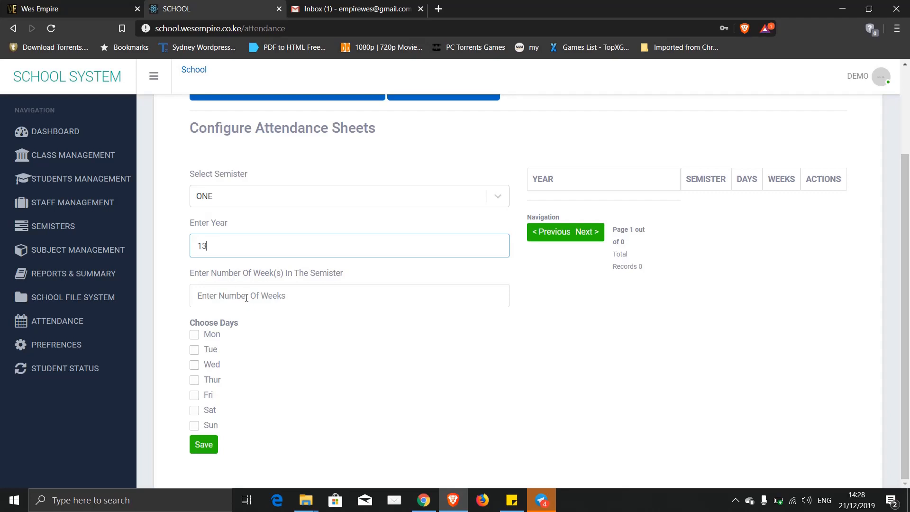
pyautogui.click(243, 297)
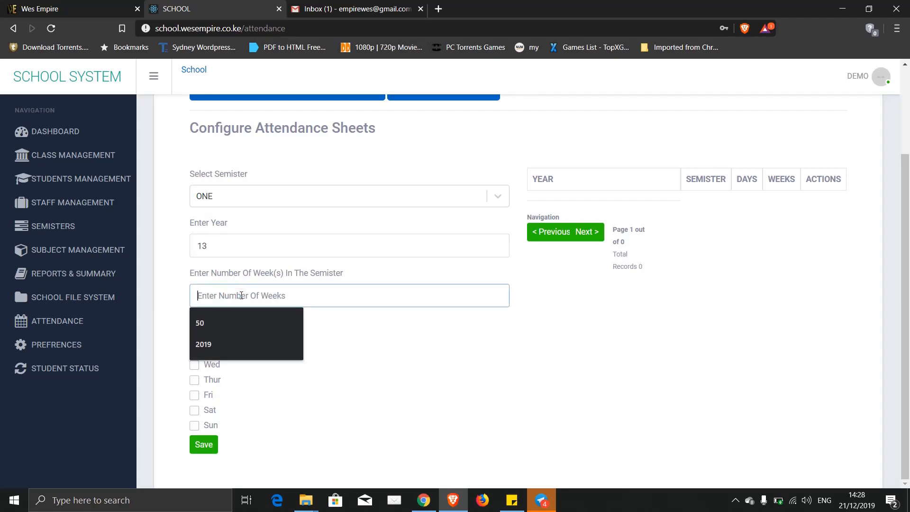
pyautogui.doubleClick(220, 245)
pyautogui.write('2019')
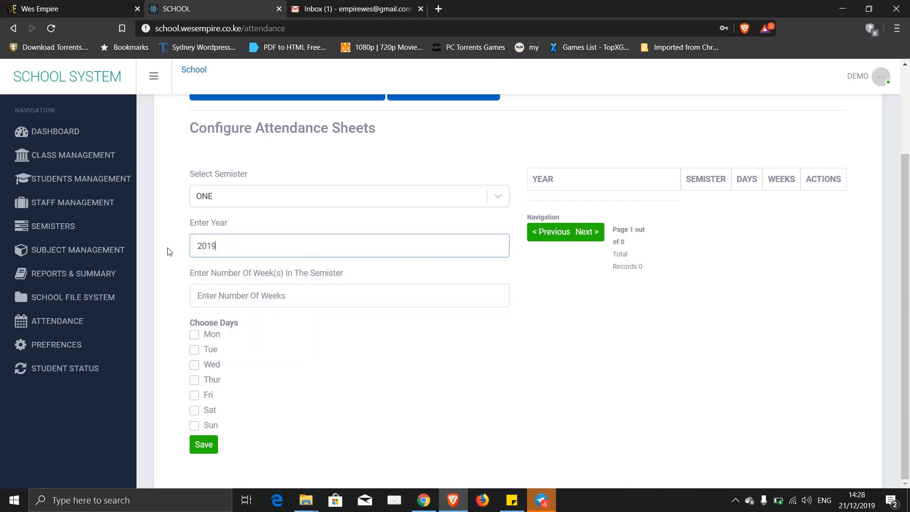
pyautogui.click(211, 296)
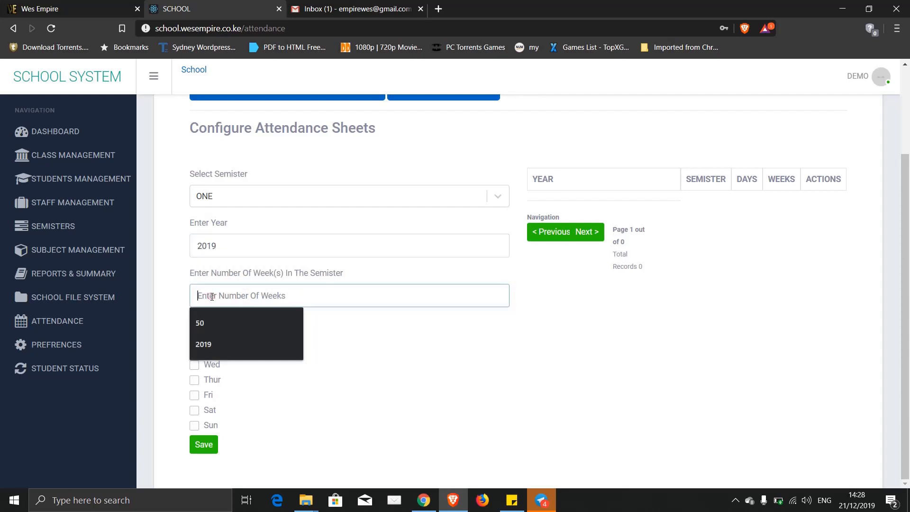
pyautogui.write('13')
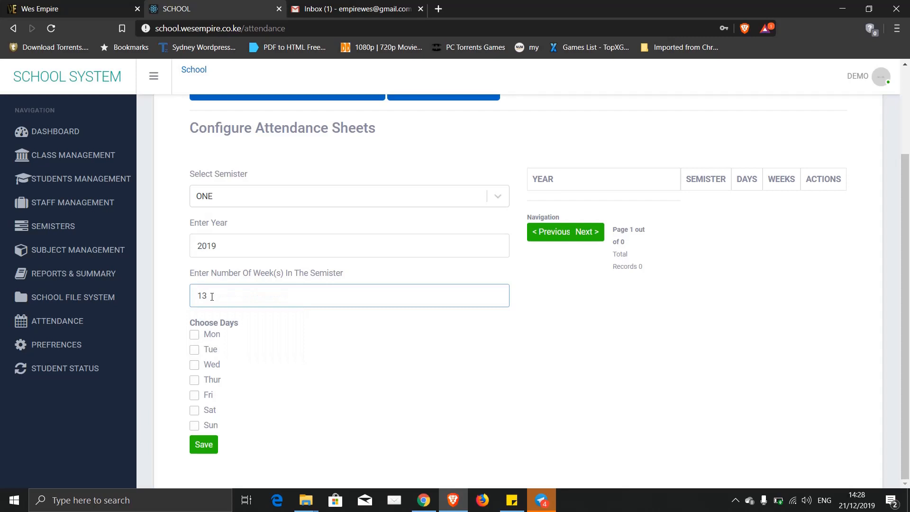
# - Tick Monday through Friday as school days
pyautogui.click(195, 335)
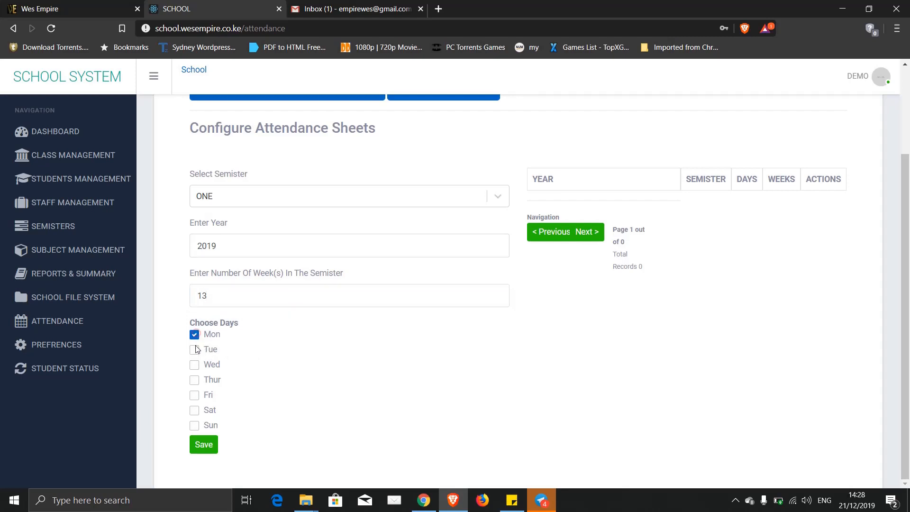
pyautogui.click(194, 350)
pyautogui.click(195, 365)
pyautogui.click(195, 380)
pyautogui.click(195, 395)
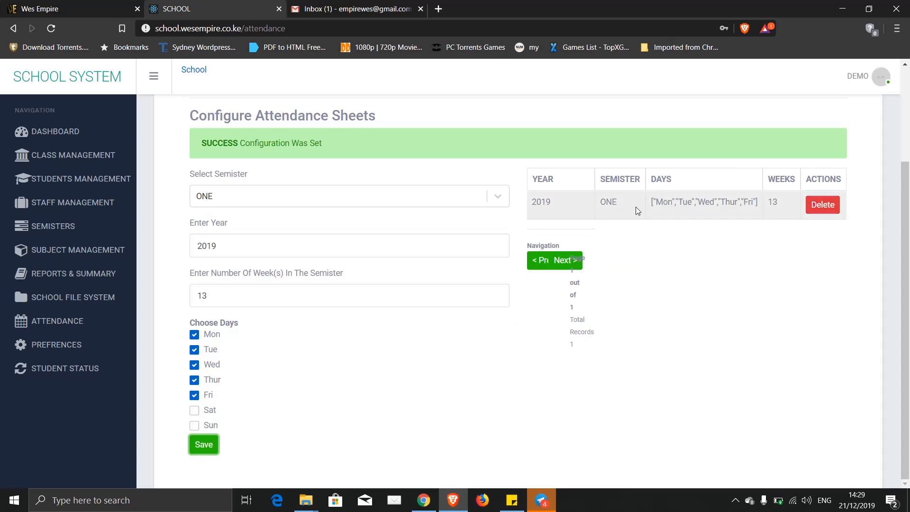
# - Go from the attendance configurations view to the Class Register page
pyautogui.scroll(3, 636, 250)
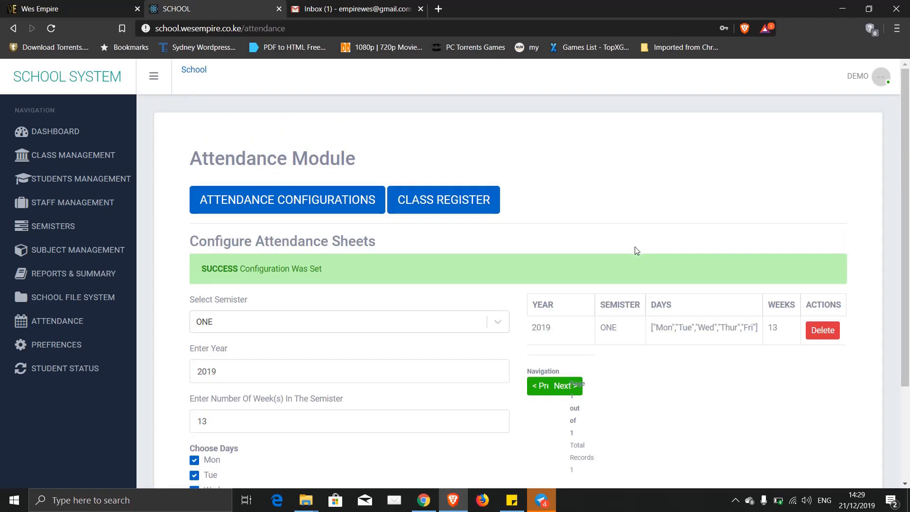
pyautogui.click(280, 199)
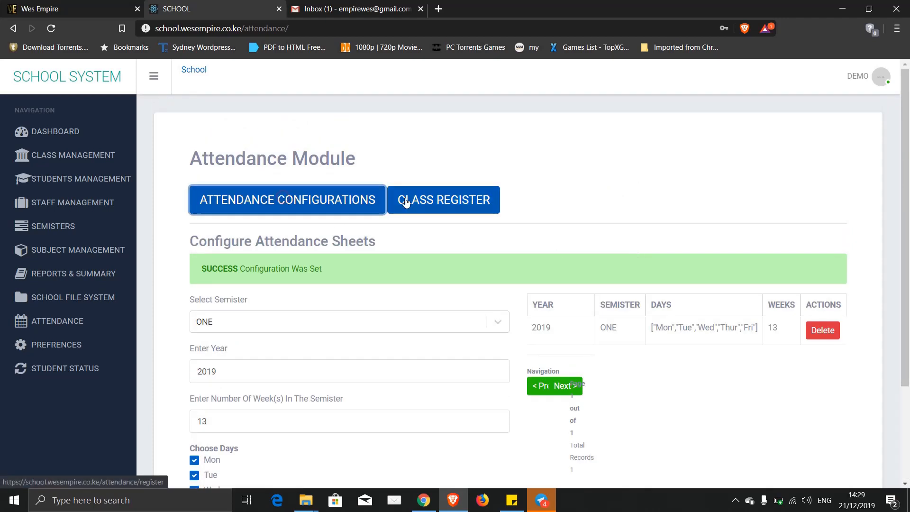
pyautogui.click(426, 203)
pyautogui.scroll(-2, 590, 226)
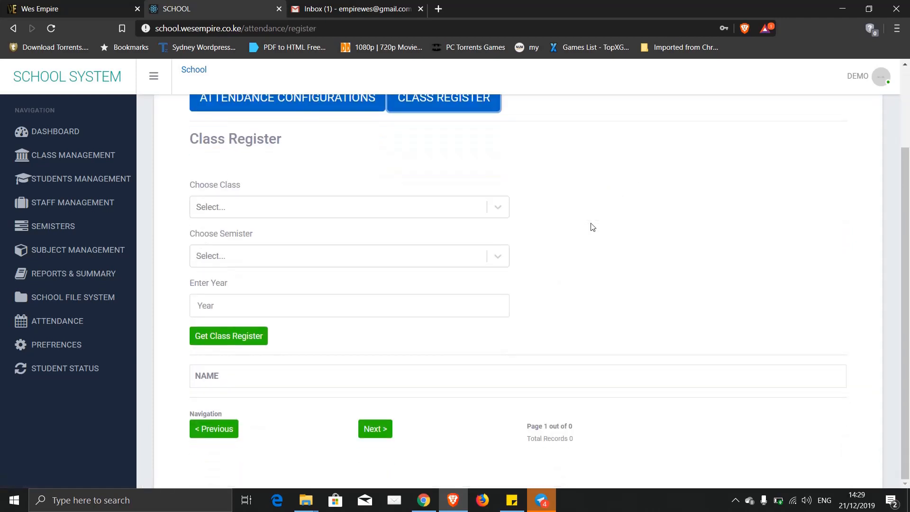
# - Load the class register for 1RED, semester ONE, 2019 and view the week grid
pyautogui.click(504, 216)
pyautogui.click(271, 252)
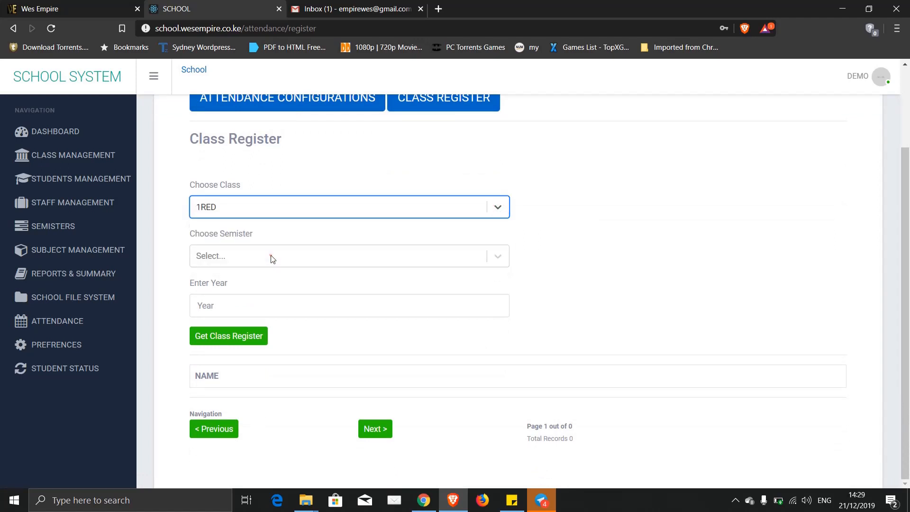
pyautogui.click(229, 262)
pyautogui.click(216, 322)
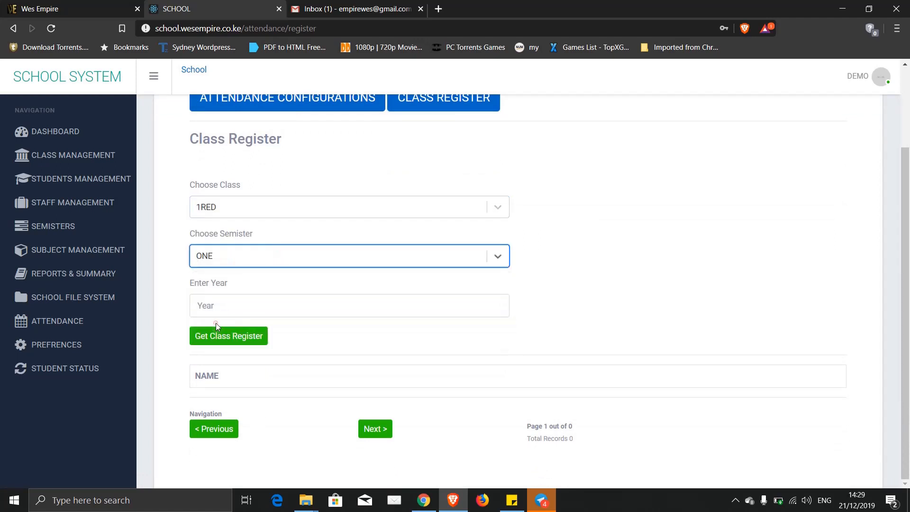
pyautogui.click(229, 299)
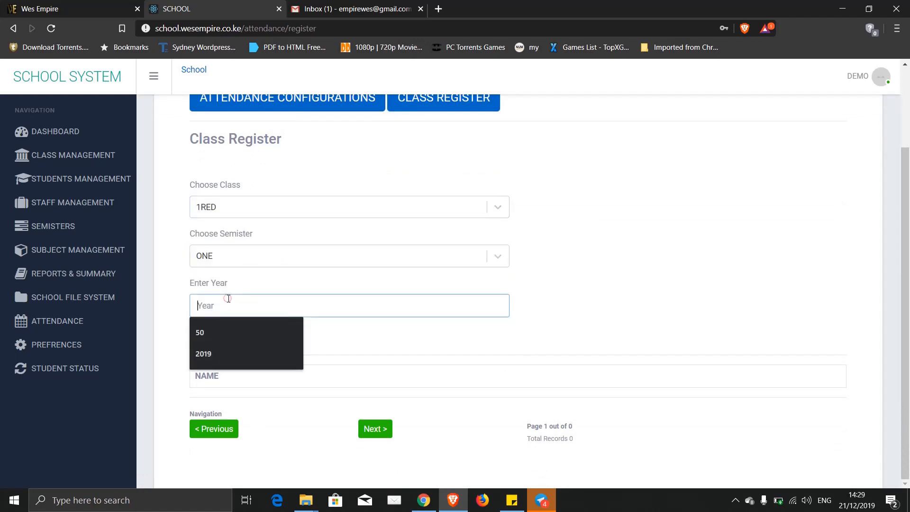
pyautogui.click(219, 353)
pyautogui.click(209, 334)
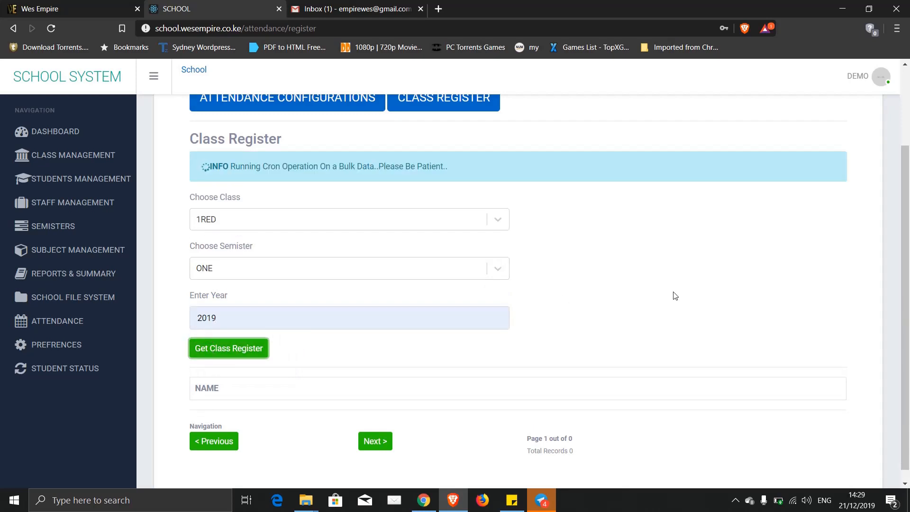
pyautogui.scroll(-4, 675, 296)
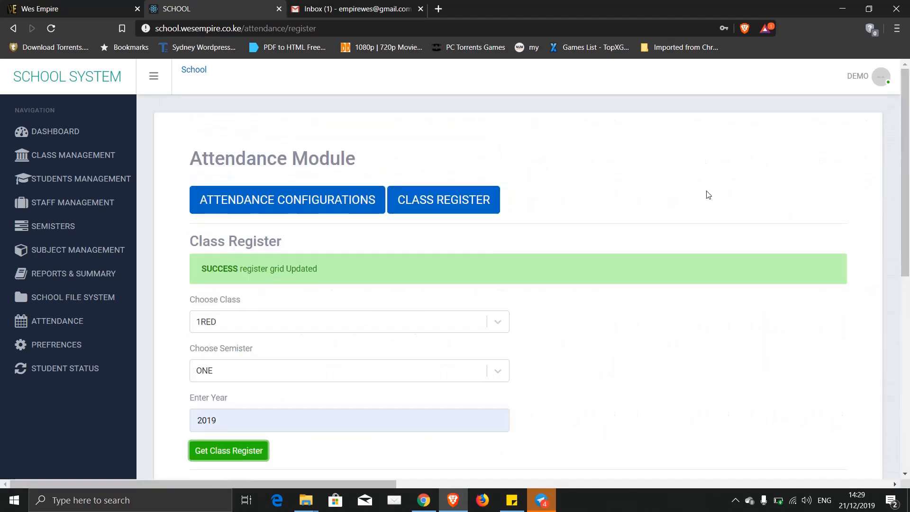
pyautogui.scroll(-5, 708, 194)
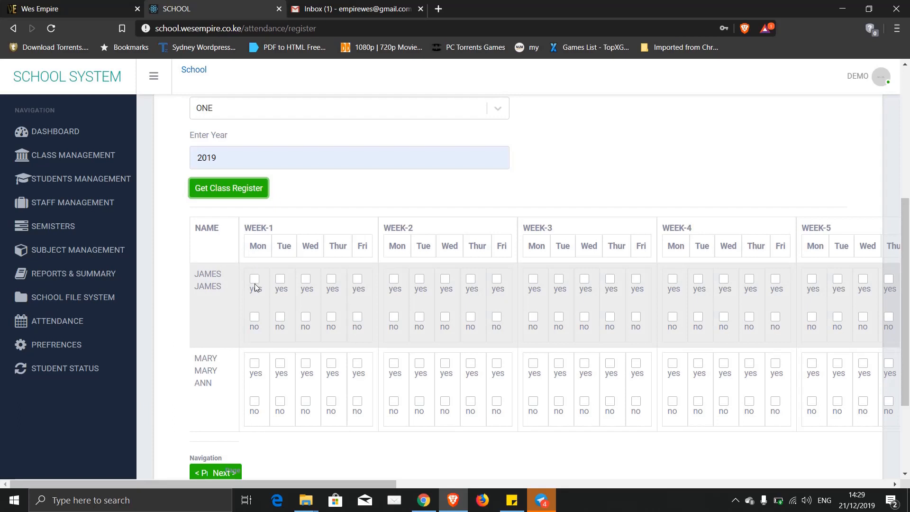
# - Mark the first student's week-1 Monday and Tuesday, and the second student present Monday–Friday
pyautogui.click(254, 280)
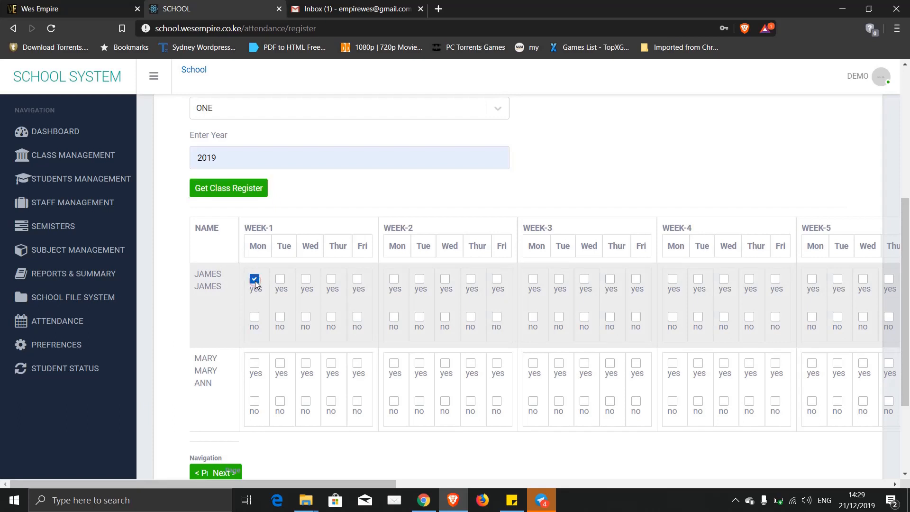
pyautogui.click(281, 317)
pyautogui.click(254, 364)
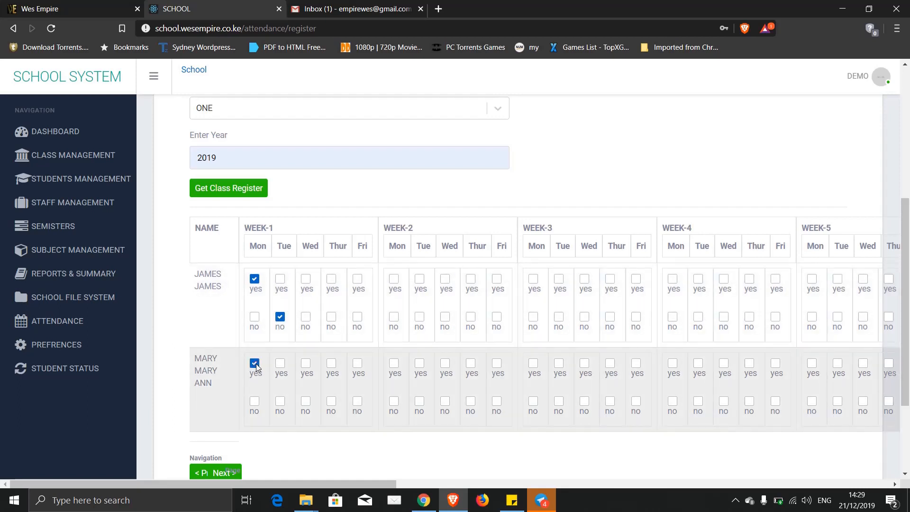
pyautogui.click(280, 363)
pyautogui.click(306, 363)
pyautogui.click(331, 363)
pyautogui.click(357, 363)
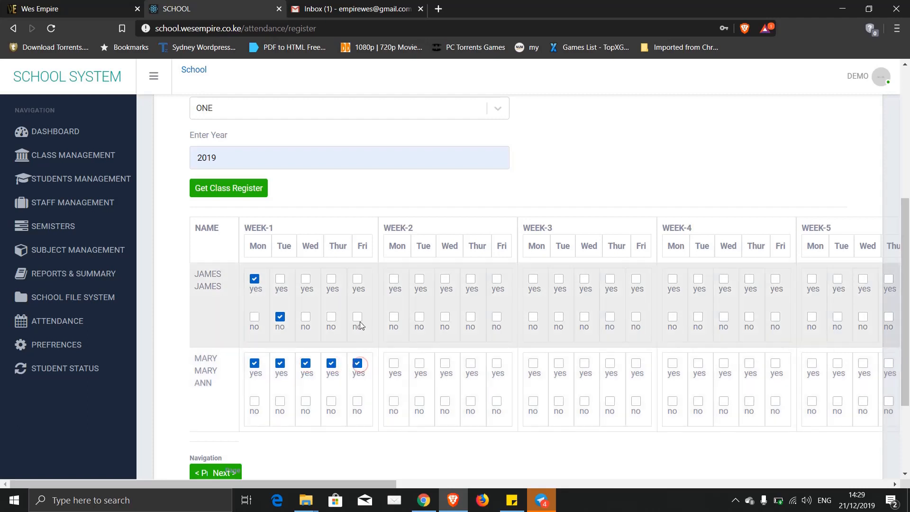
# - Mark the first student present on week-1 Wednesday, Thursday and Friday
pyautogui.click(357, 317)
pyautogui.click(358, 278)
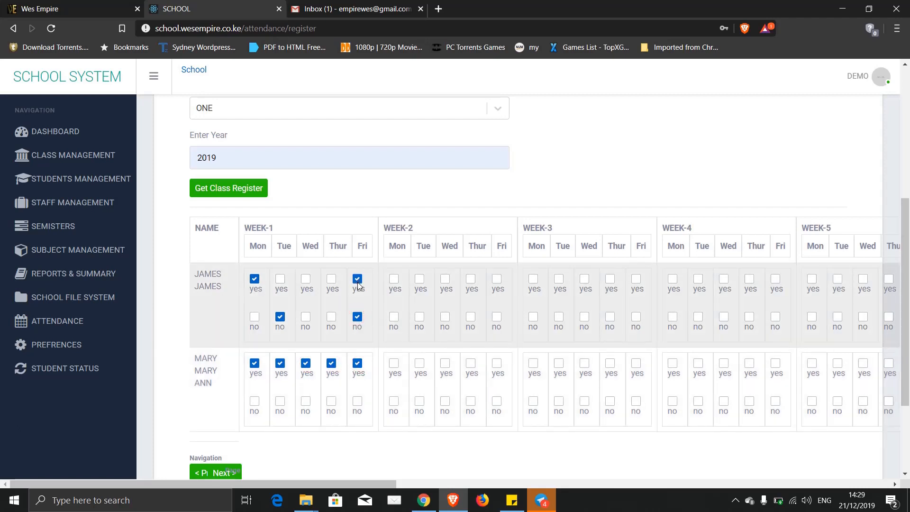
pyautogui.click(331, 279)
pyautogui.click(305, 279)
pyautogui.scroll(-3, 374, 320)
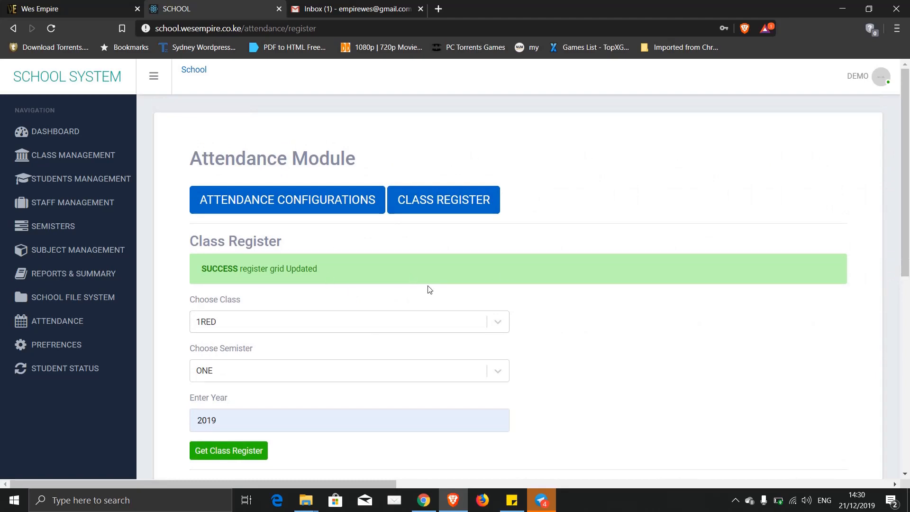
pyautogui.scroll(-8, 428, 287)
pyautogui.scroll(8, 428, 286)
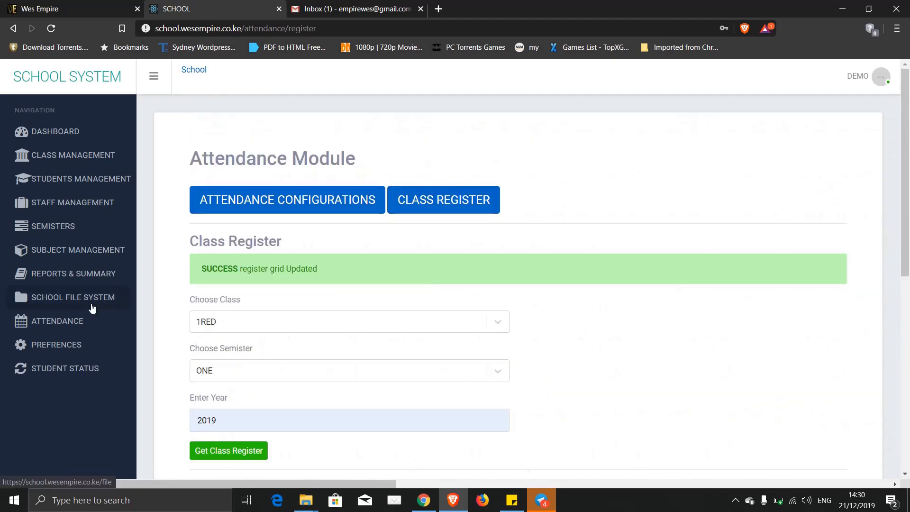
# - Generate the student report forms for 1RED, semester ONE, 2019
pyautogui.click(50, 276)
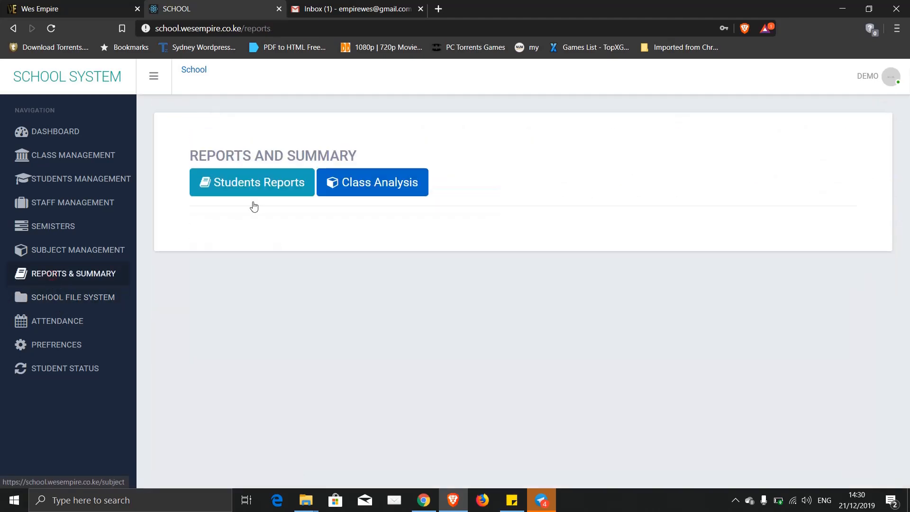
pyautogui.click(268, 180)
pyautogui.click(243, 266)
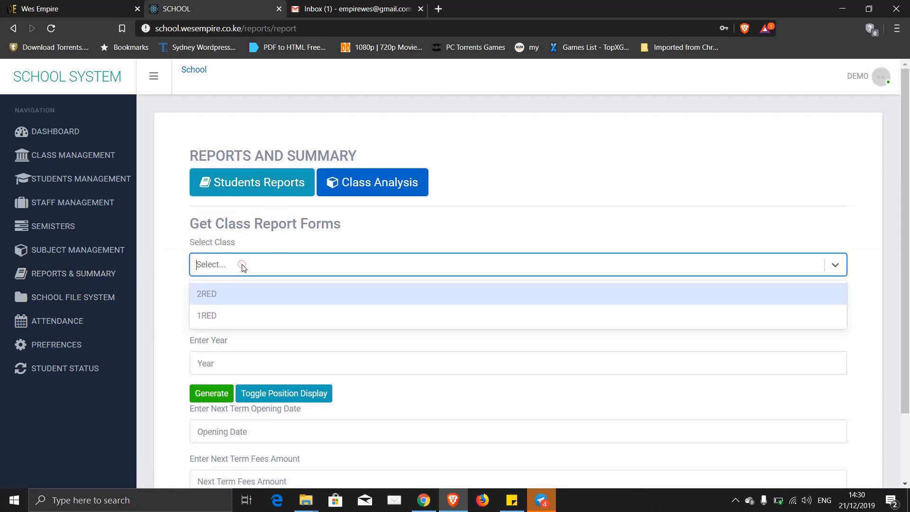
pyautogui.click(211, 315)
pyautogui.click(209, 313)
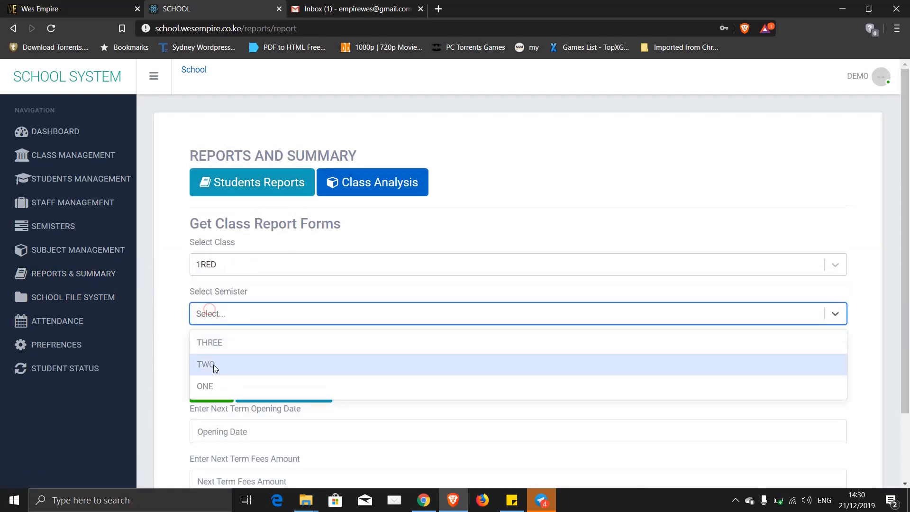
pyautogui.click(212, 386)
pyautogui.click(211, 365)
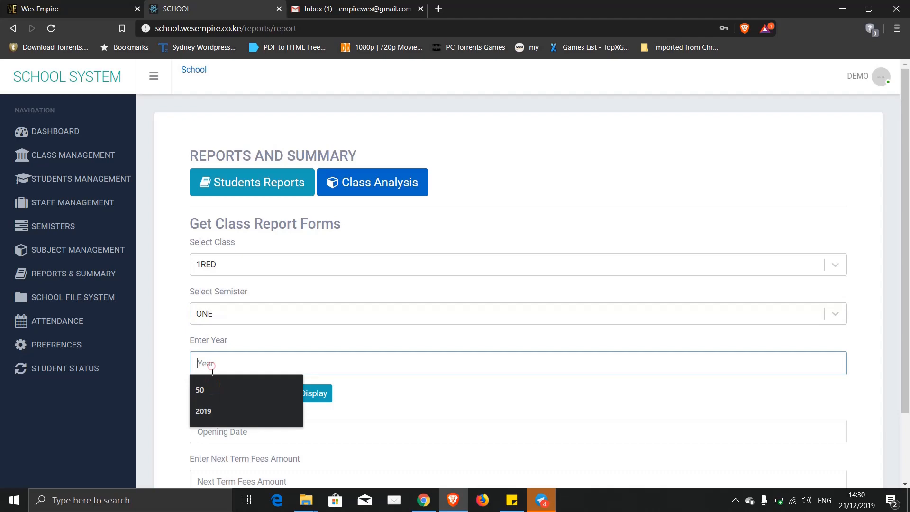
pyautogui.click(210, 412)
pyautogui.click(210, 398)
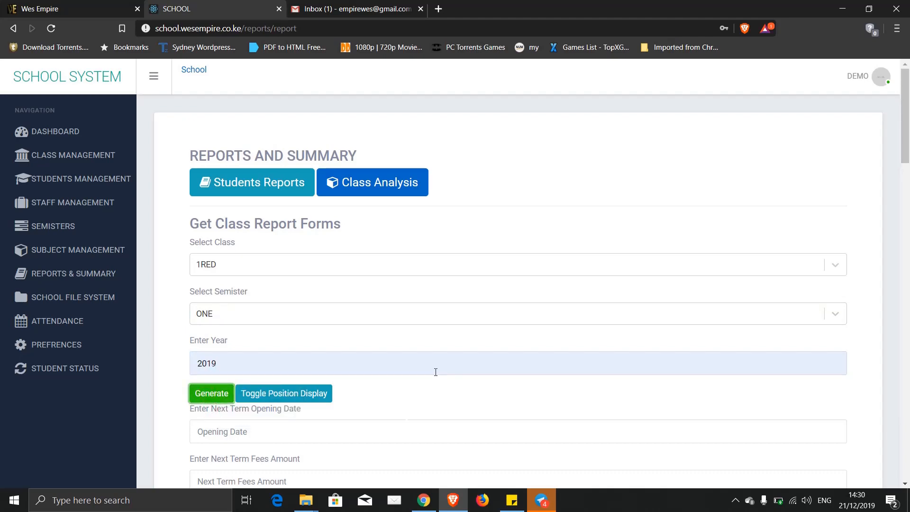
# - Inspect the report cards' days present and days absent values
pyautogui.scroll(-15, 436, 372)
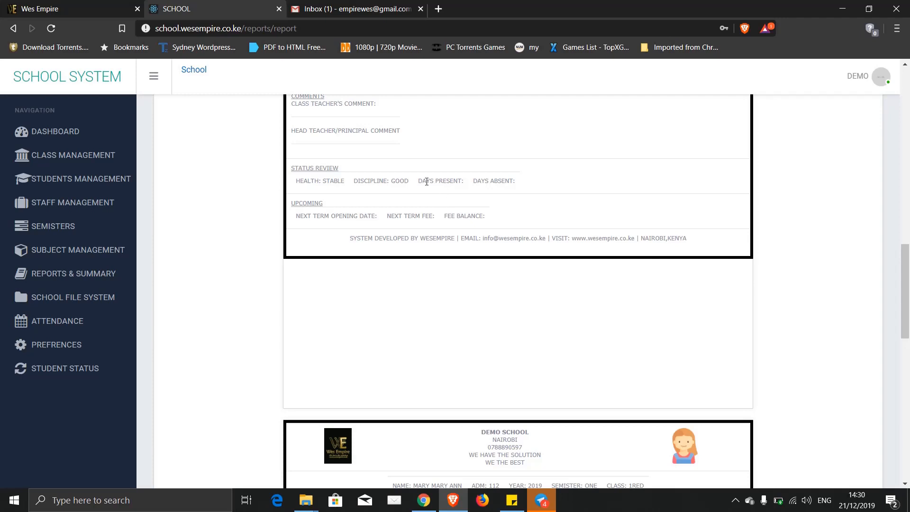
pyautogui.moveTo(467, 185); pyautogui.dragTo(461, 183)
pyautogui.moveTo(520, 185); pyautogui.dragTo(514, 181)
pyautogui.tripleClick(520, 185)
pyautogui.moveTo(467, 181); pyautogui.dragTo(463, 181)
pyautogui.scroll(12, 544, 223)
pyautogui.scroll(-12, 545, 223)
pyautogui.scroll(6, 545, 222)
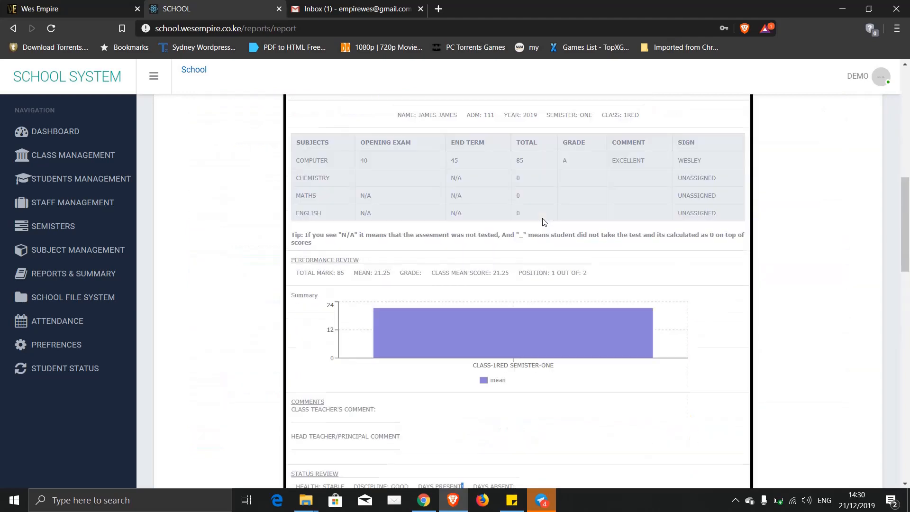
pyautogui.scroll(6, 544, 223)
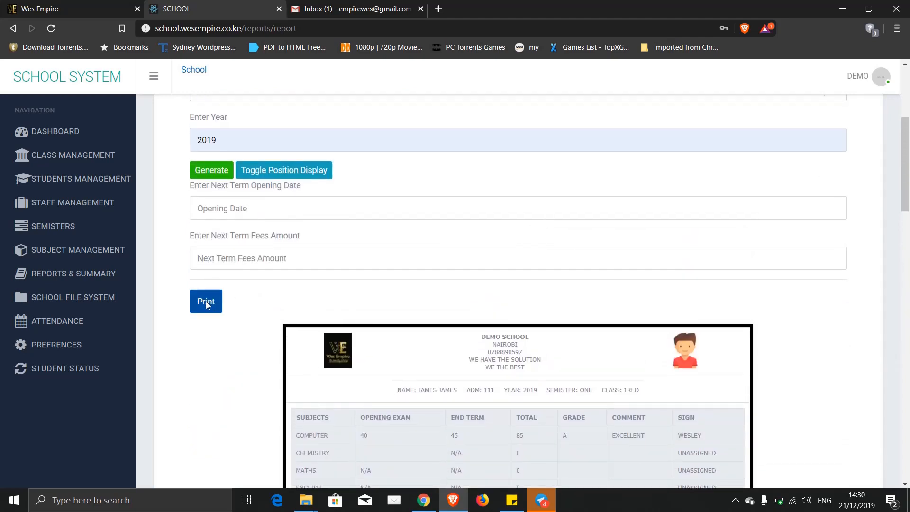
pyautogui.scroll(-2, 310, 237)
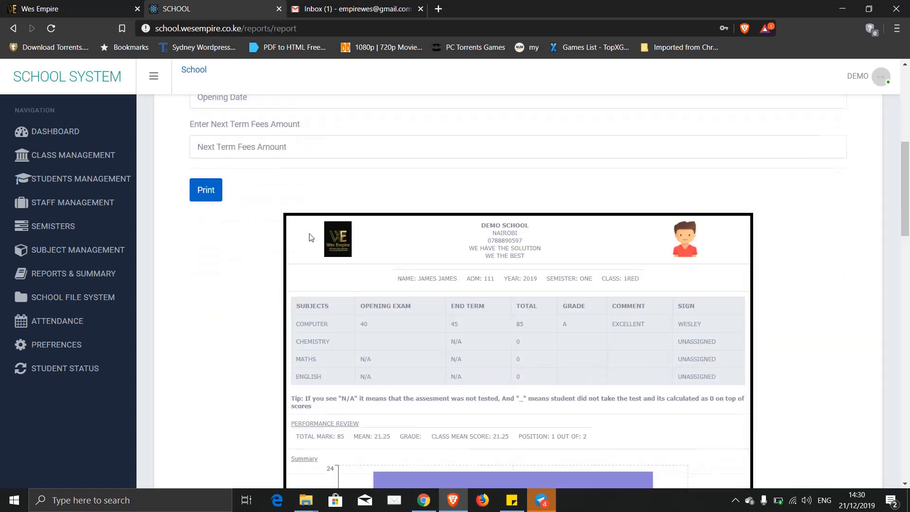
pyautogui.scroll(3, 303, 232)
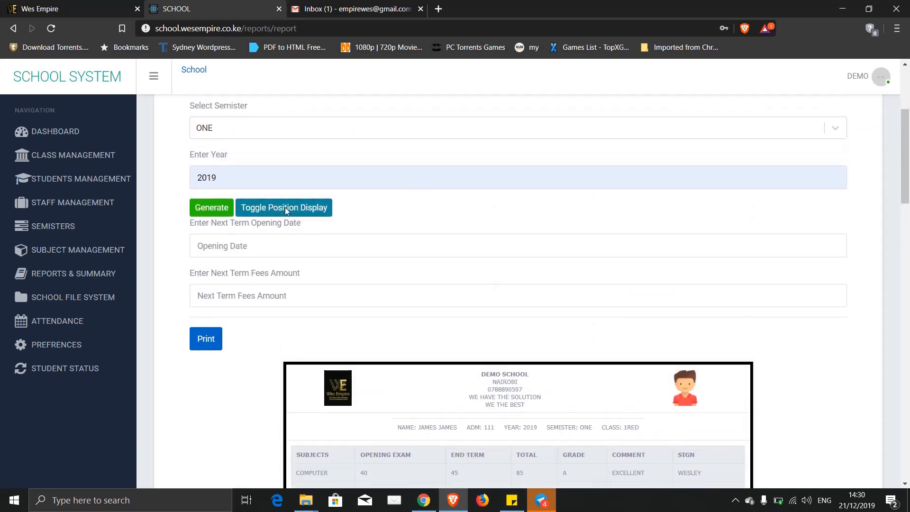
pyautogui.scroll(-8, 326, 285)
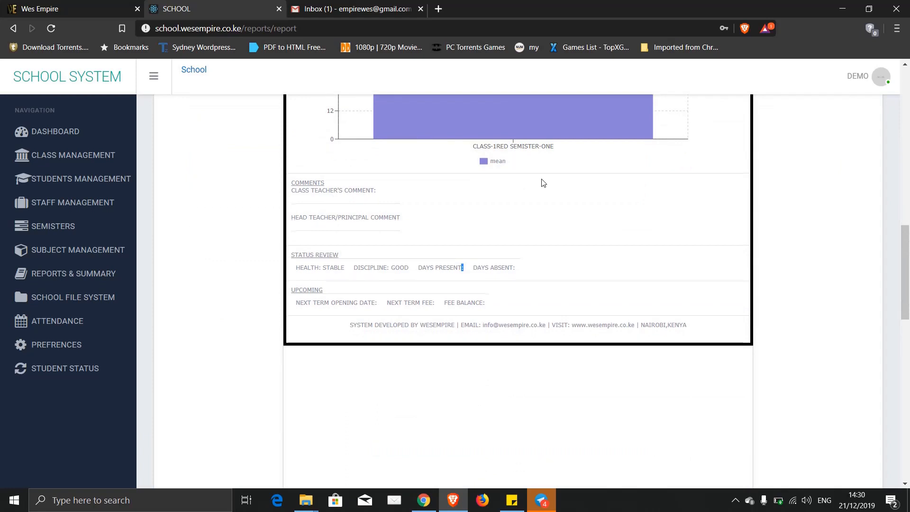
pyautogui.scroll(5, 544, 183)
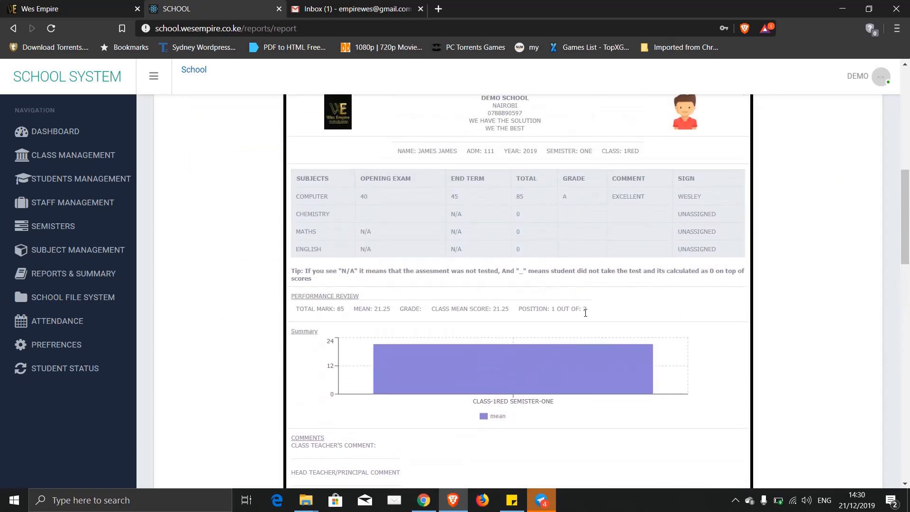
# - Hide students' class positions with Toggle Position Display and preview the forms for printing
pyautogui.moveTo(590, 313); pyautogui.dragTo(518, 310)
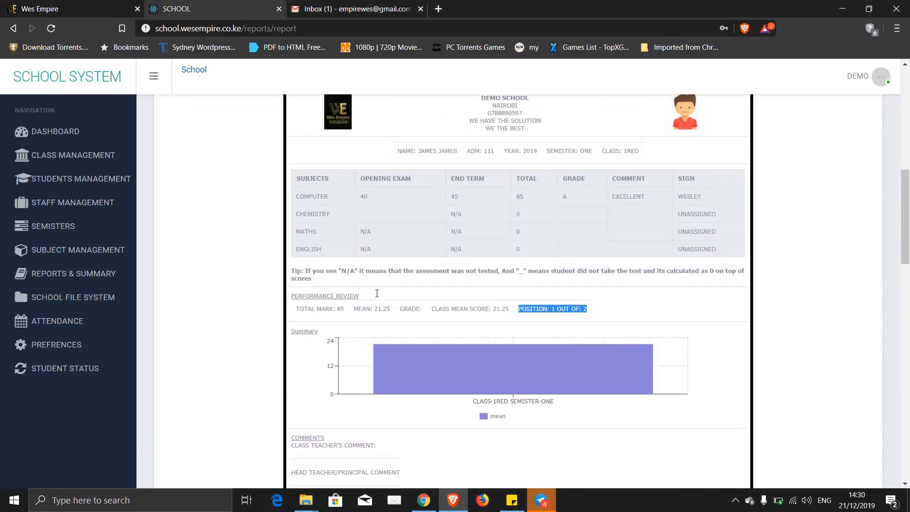
pyautogui.scroll(5, 356, 282)
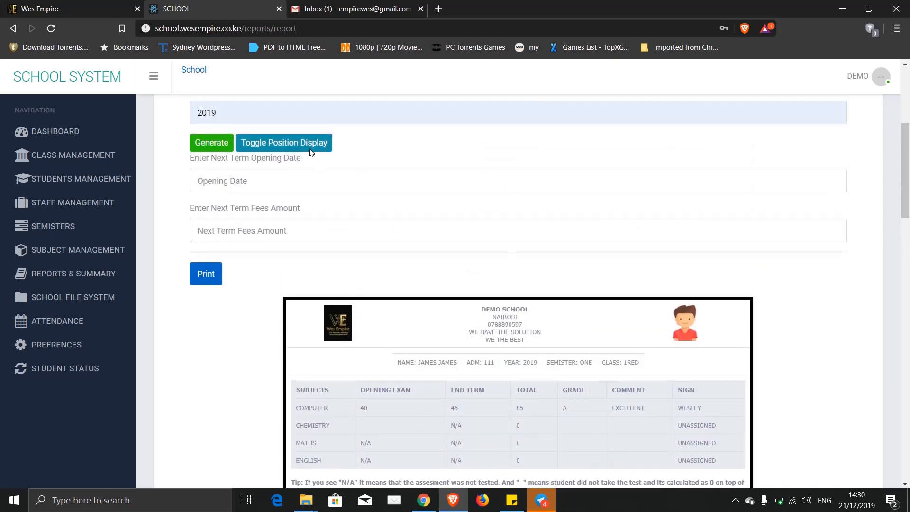
pyautogui.click(306, 144)
pyautogui.scroll(-8, 388, 210)
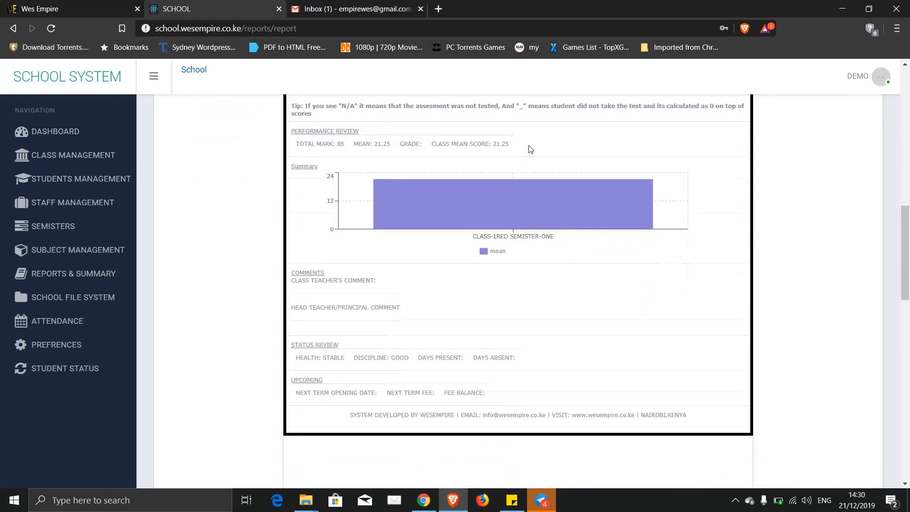
pyautogui.scroll(7, 529, 149)
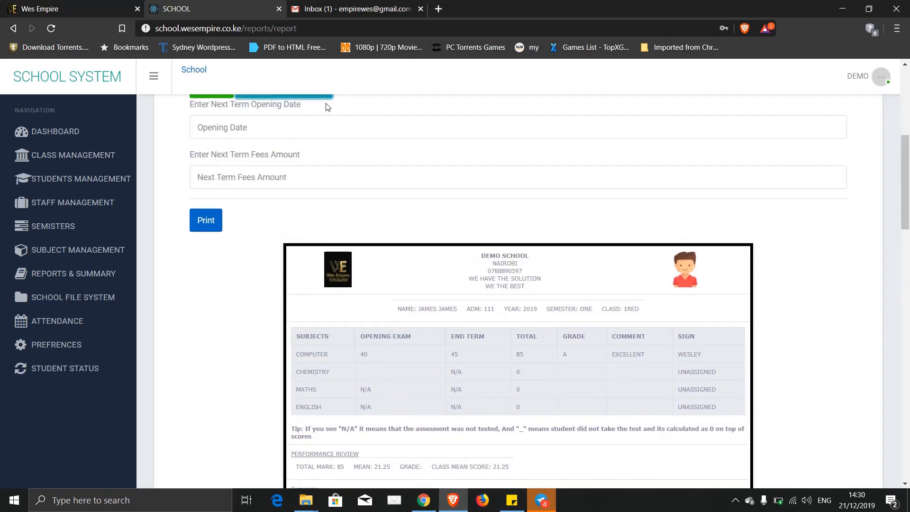
pyautogui.scroll(-2, 459, 196)
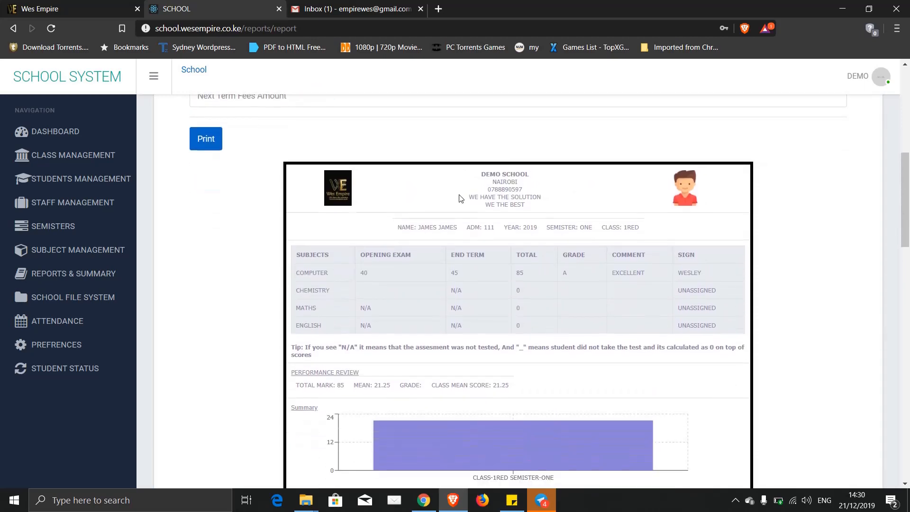
pyautogui.scroll(6, 565, 357)
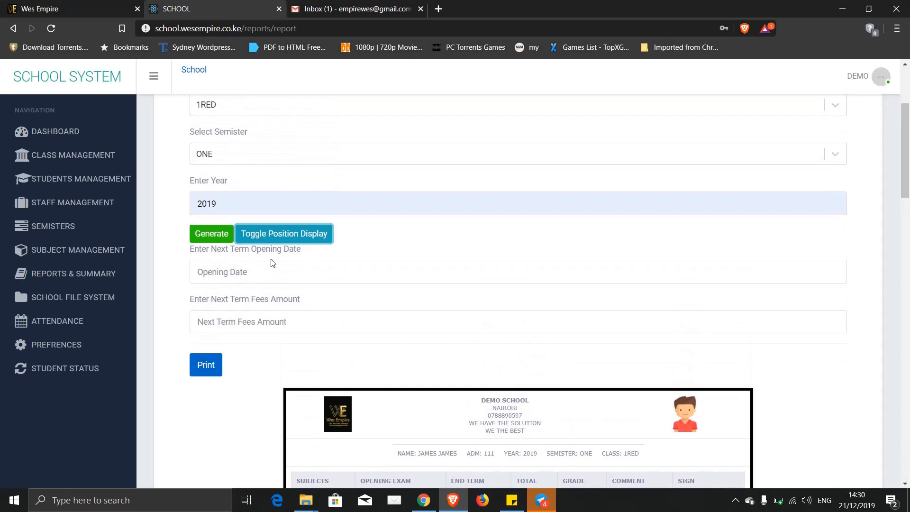
pyautogui.click(263, 233)
pyautogui.scroll(-12, 477, 300)
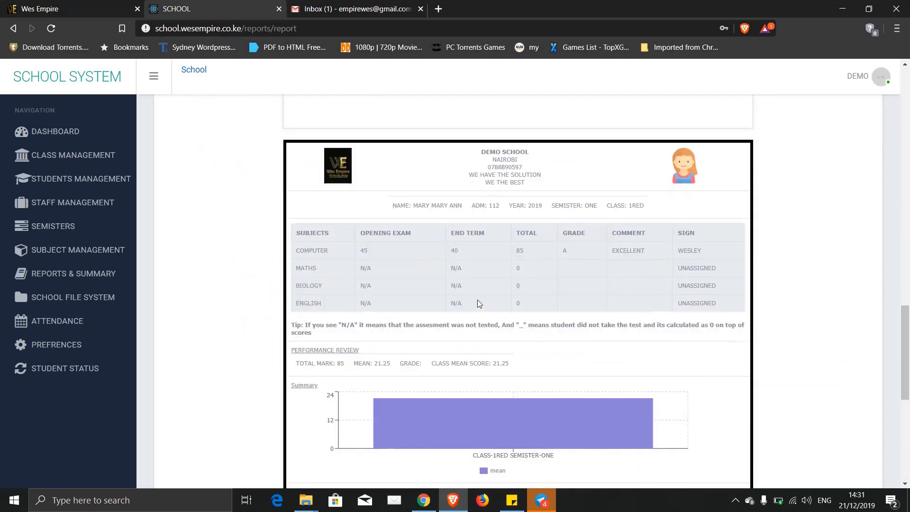
pyautogui.scroll(12, 478, 301)
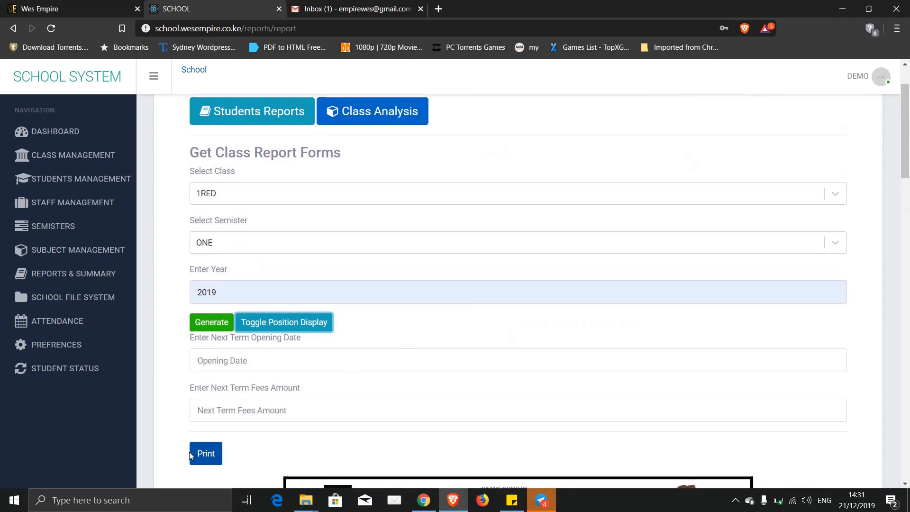
pyautogui.click(205, 453)
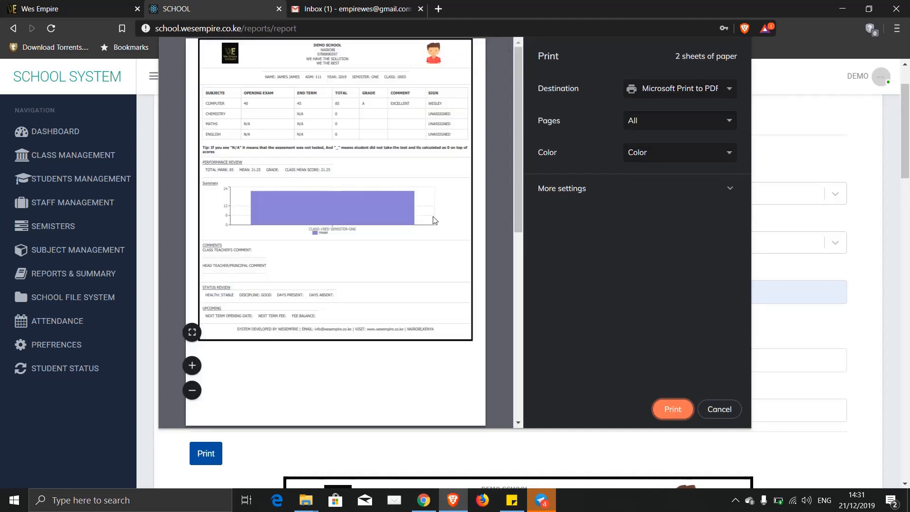
pyautogui.scroll(-5, 349, 221)
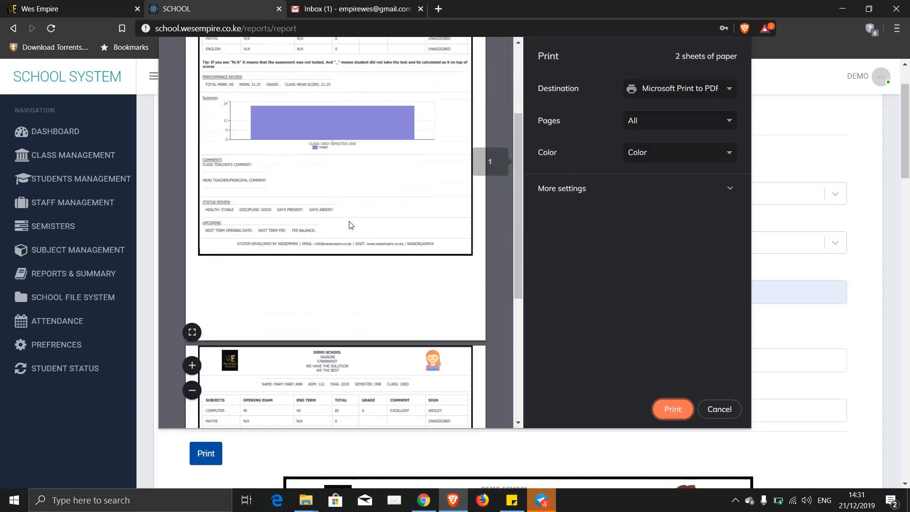
pyautogui.scroll(5, 349, 220)
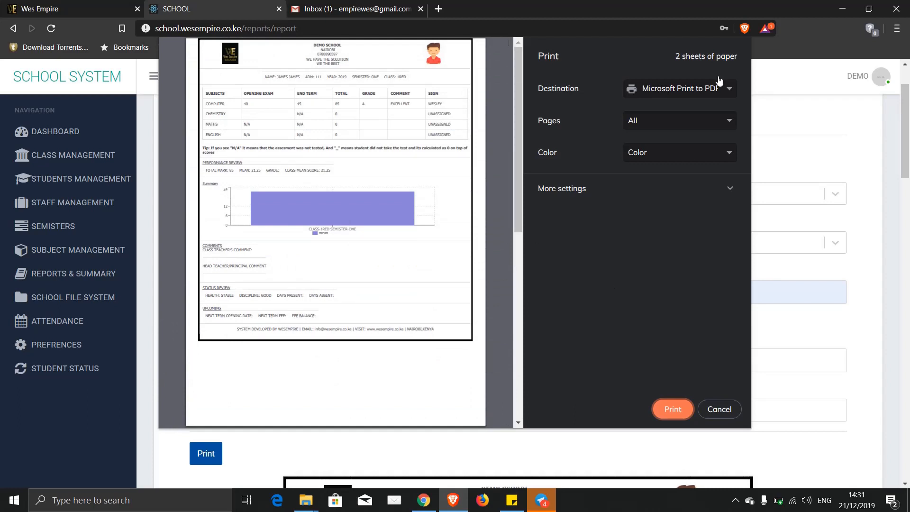
pyautogui.click(733, 92)
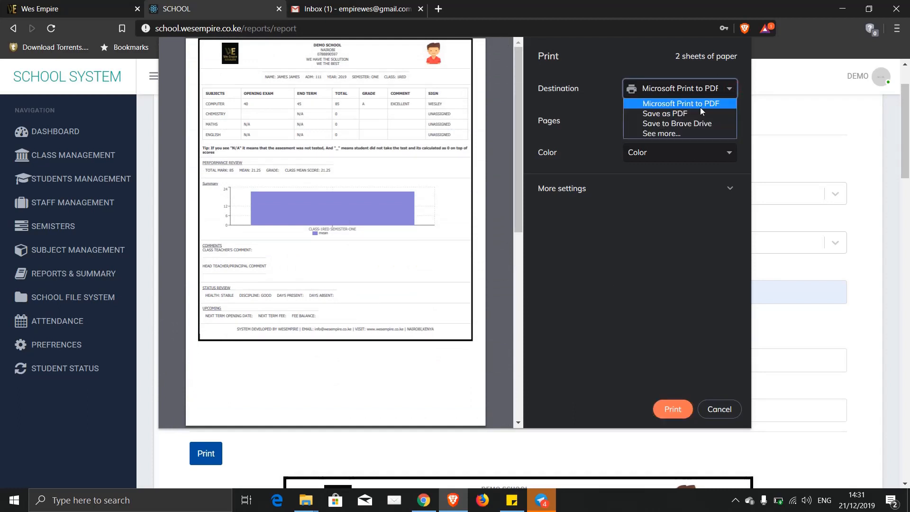
pyautogui.click(679, 114)
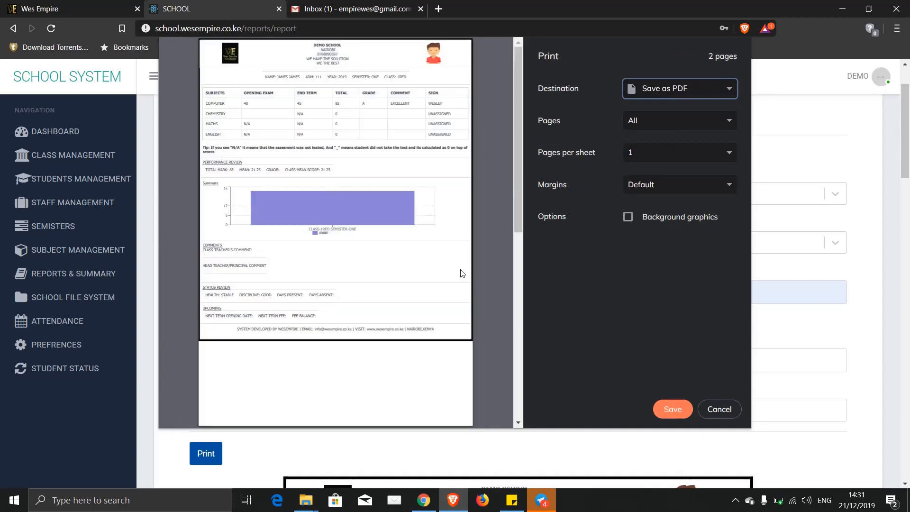
pyautogui.scroll(-5, 463, 274)
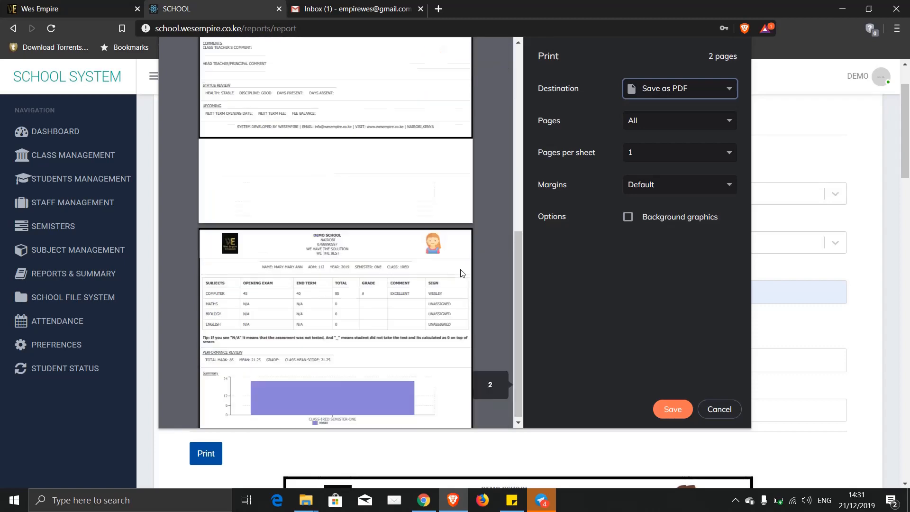
pyautogui.scroll(4, 462, 274)
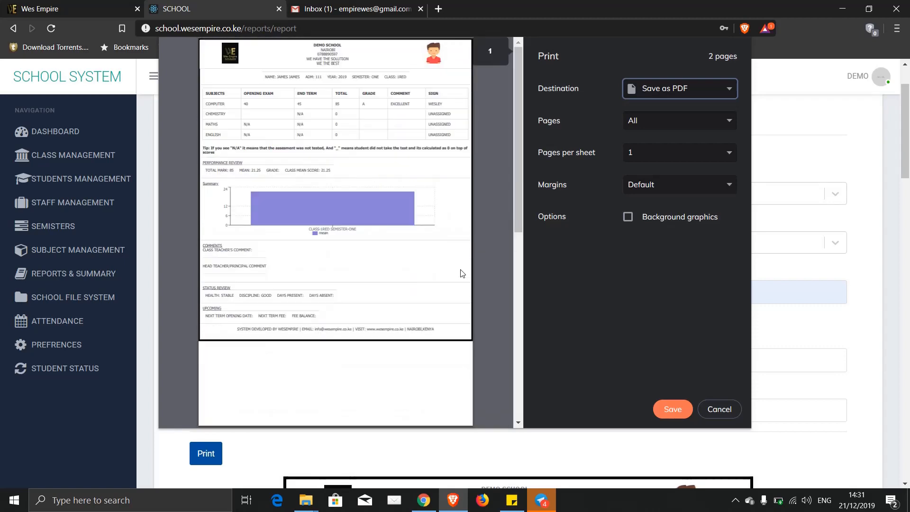
pyautogui.click(719, 409)
pyautogui.scroll(2, 198, 238)
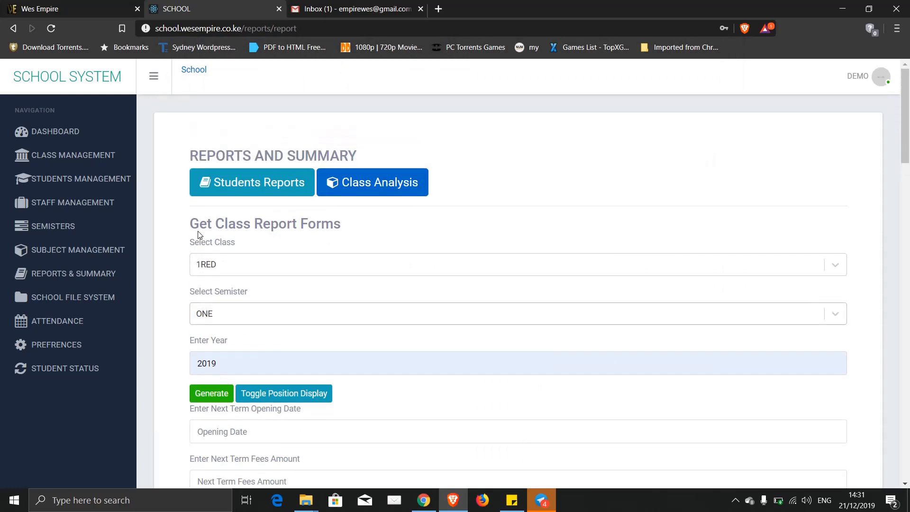
# - Generate the Class Analysis results sheet for class 1RED, semester ONE, year 2019
pyautogui.click(379, 187)
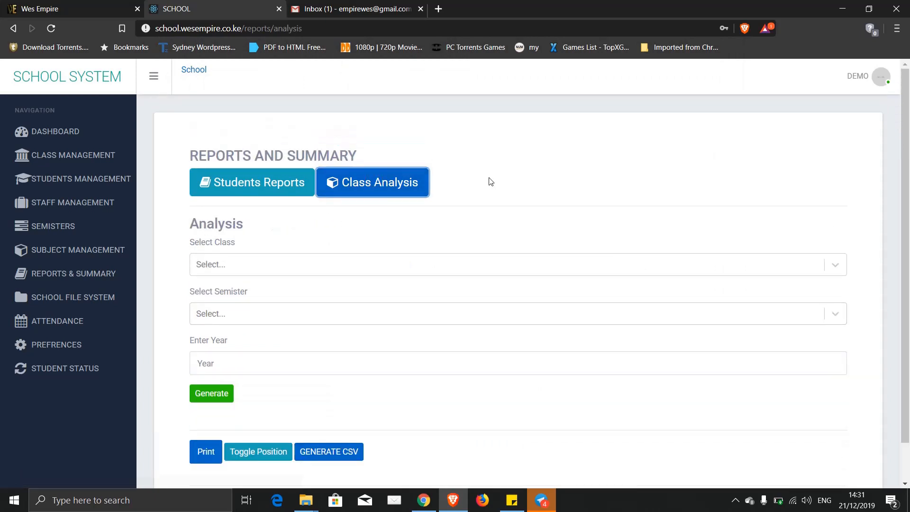
pyautogui.scroll(-1, 491, 181)
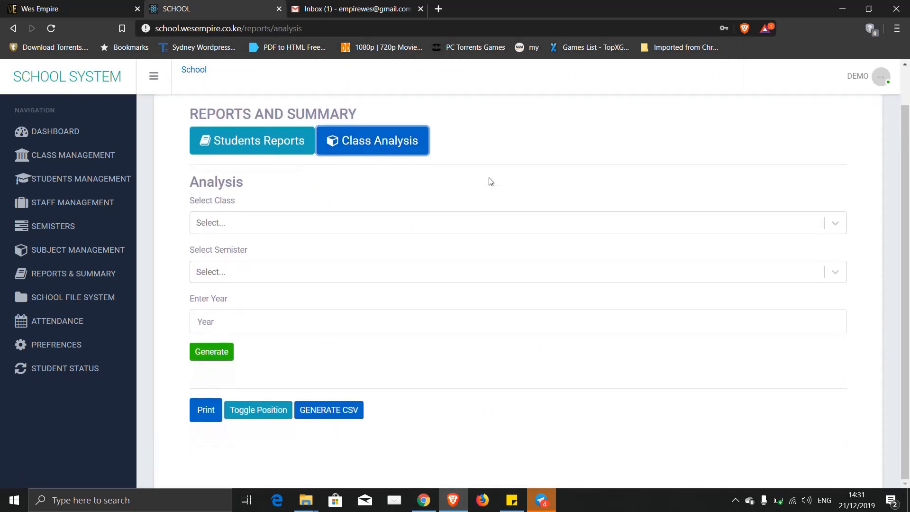
pyautogui.click(230, 224)
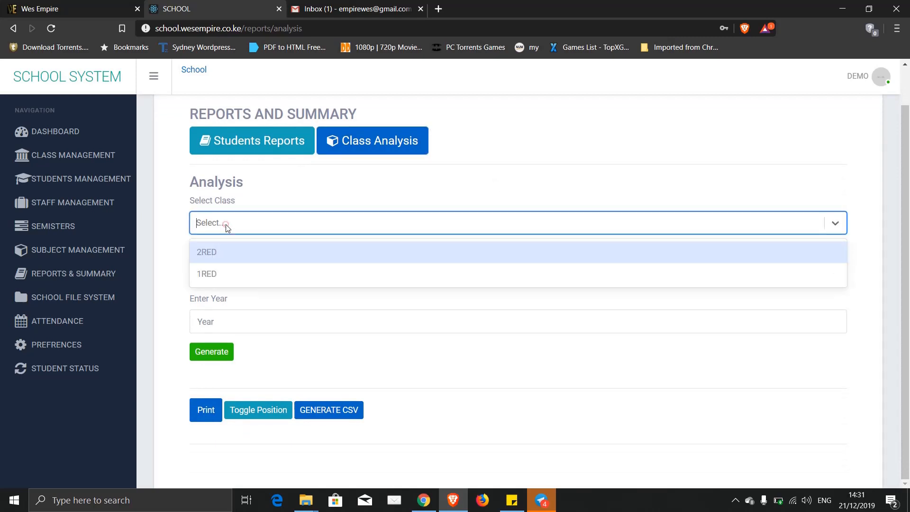
pyautogui.click(214, 271)
pyautogui.click(215, 272)
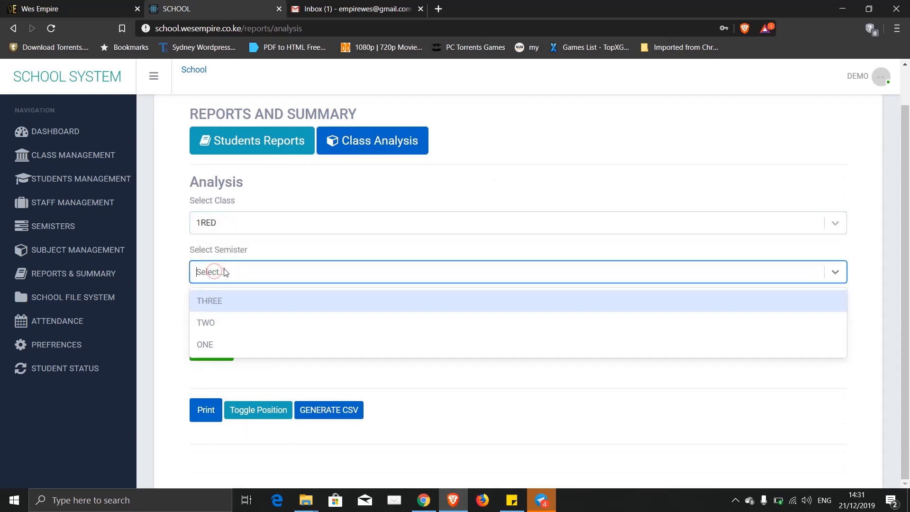
pyautogui.click(206, 343)
pyautogui.click(212, 322)
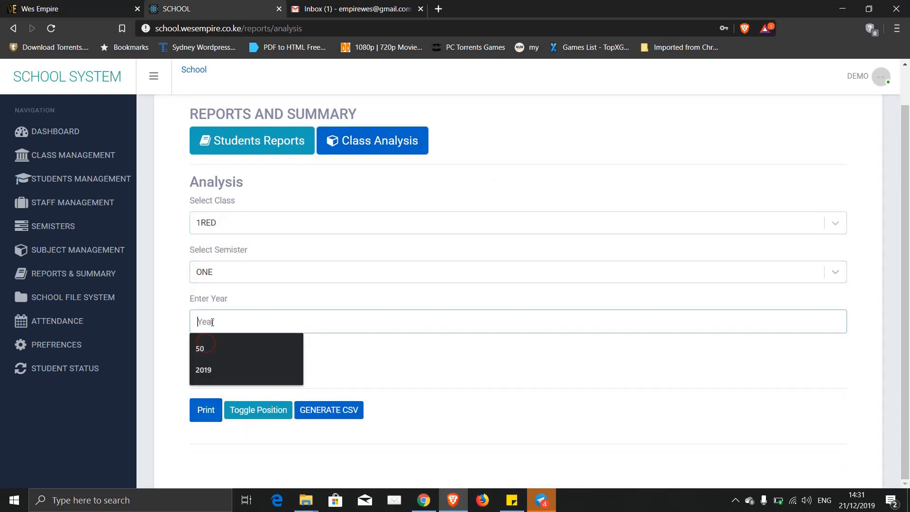
pyautogui.click(203, 370)
pyautogui.click(212, 354)
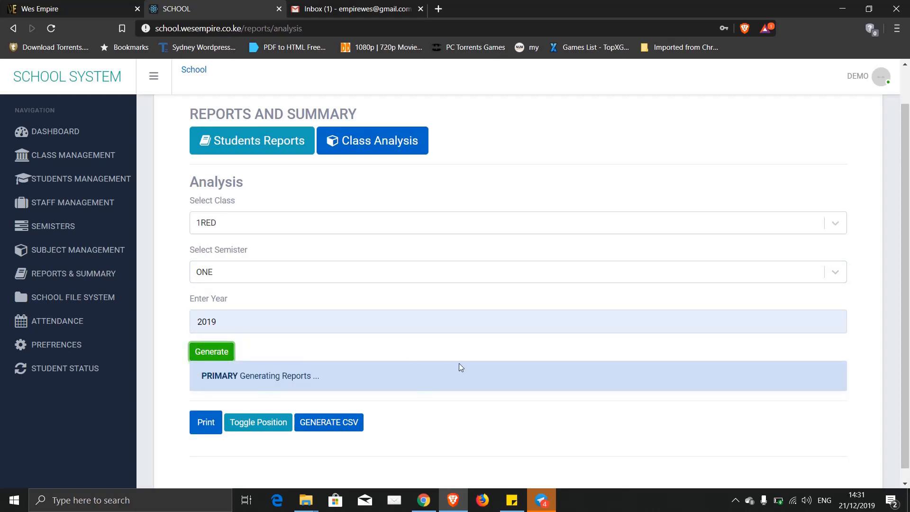
pyautogui.scroll(-9, 420, 368)
pyautogui.scroll(8, 421, 372)
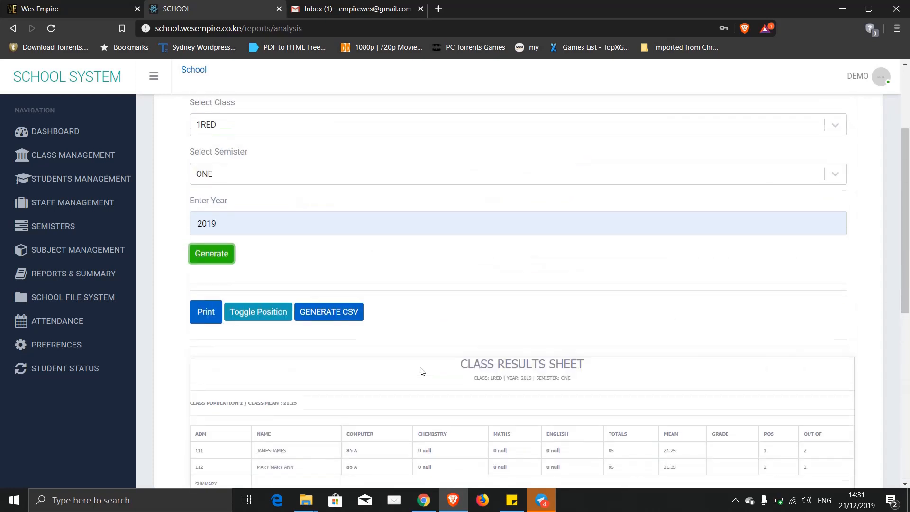
pyautogui.scroll(-3, 542, 291)
# - Highlight the sheet heading, the Computer score 85 A, and row 111's position values
pyautogui.moveTo(460, 246); pyautogui.dragTo(574, 266)
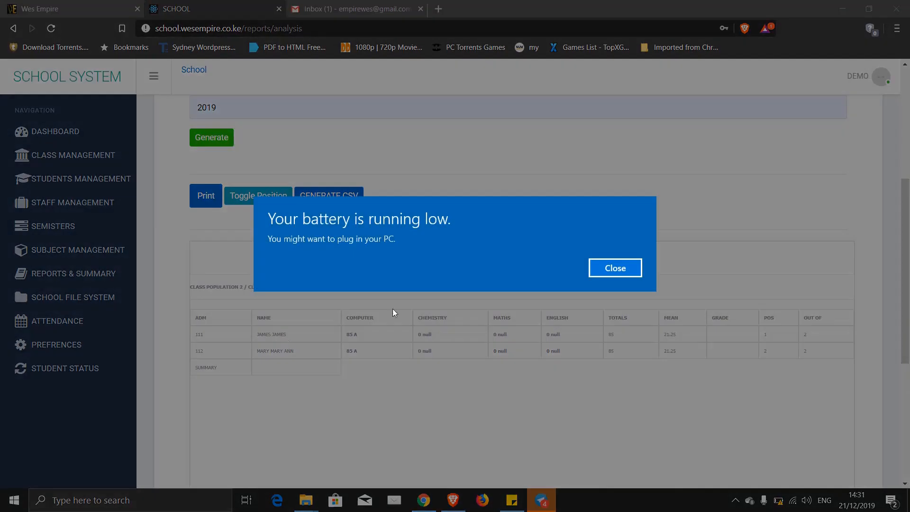
pyautogui.click(611, 268)
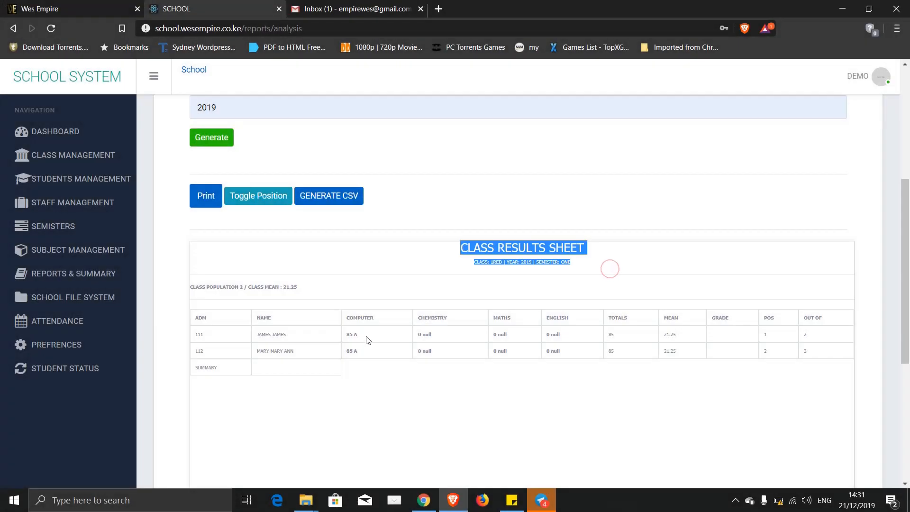
pyautogui.click(366, 337)
pyautogui.moveTo(366, 338); pyautogui.dragTo(348, 334)
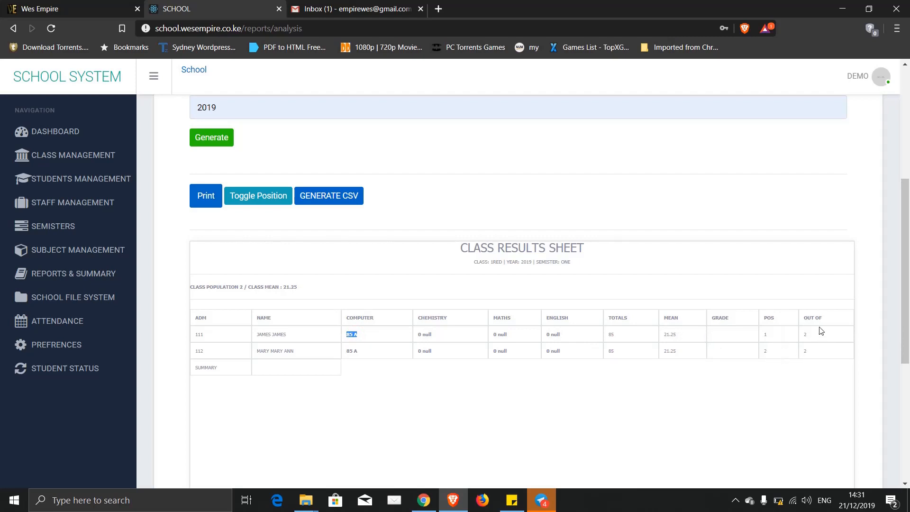
pyautogui.moveTo(821, 330); pyautogui.dragTo(765, 336)
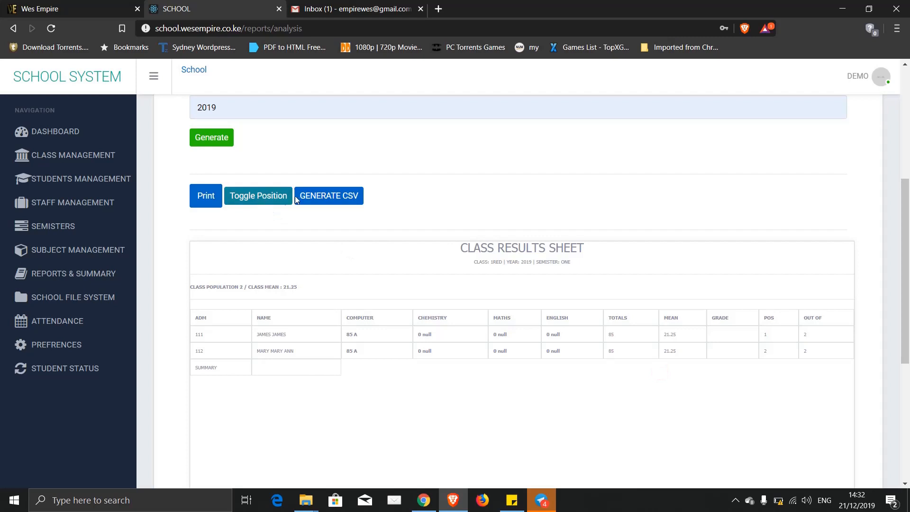
# - Hide and restore the position columns twice with Toggle Position
pyautogui.click(265, 195)
pyautogui.click(265, 195)
pyautogui.click(266, 195)
pyautogui.click(265, 195)
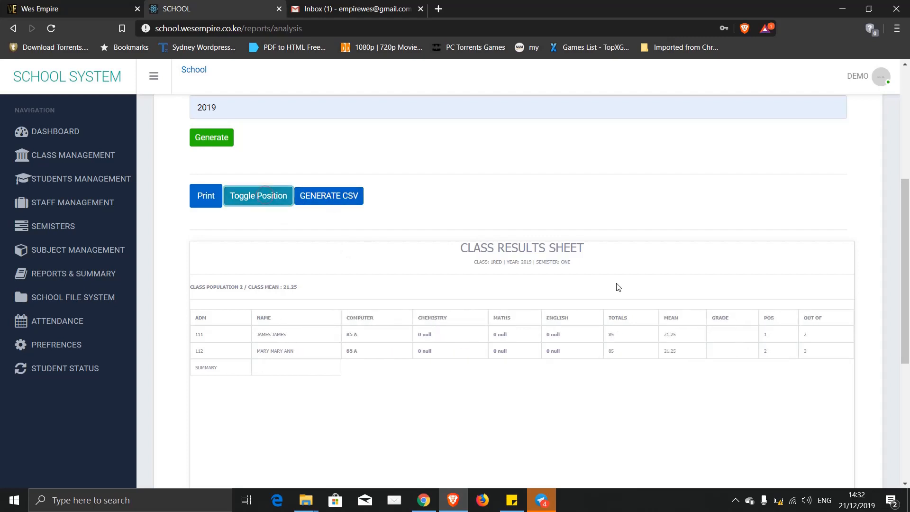
# - Save the results as EXPORT-1RED-ONE-2019-CLASS-ANALYSIS.csv in Downloads and open the downloaded file
pyautogui.click(331, 196)
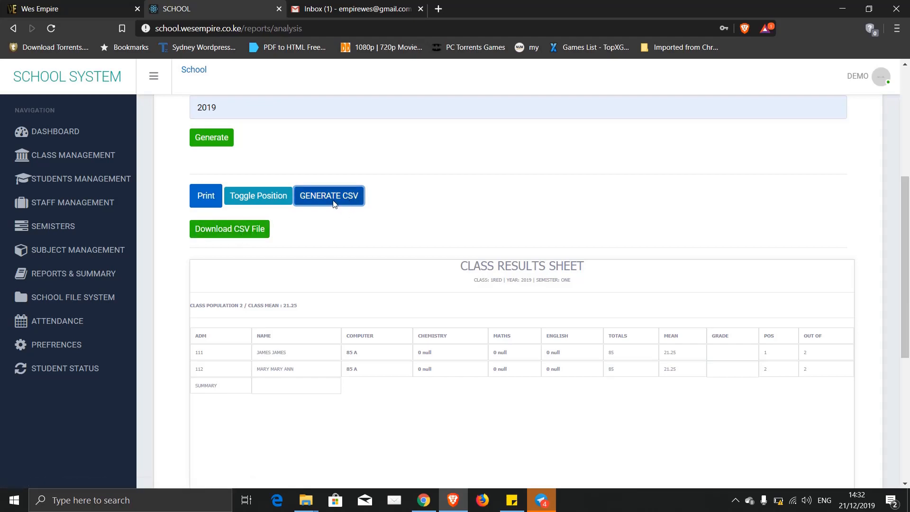
pyautogui.click(231, 232)
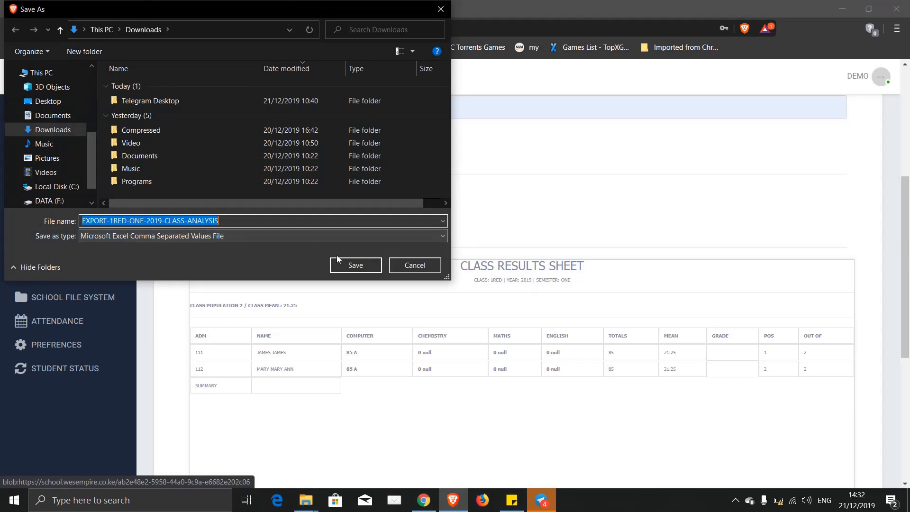
pyautogui.click(345, 265)
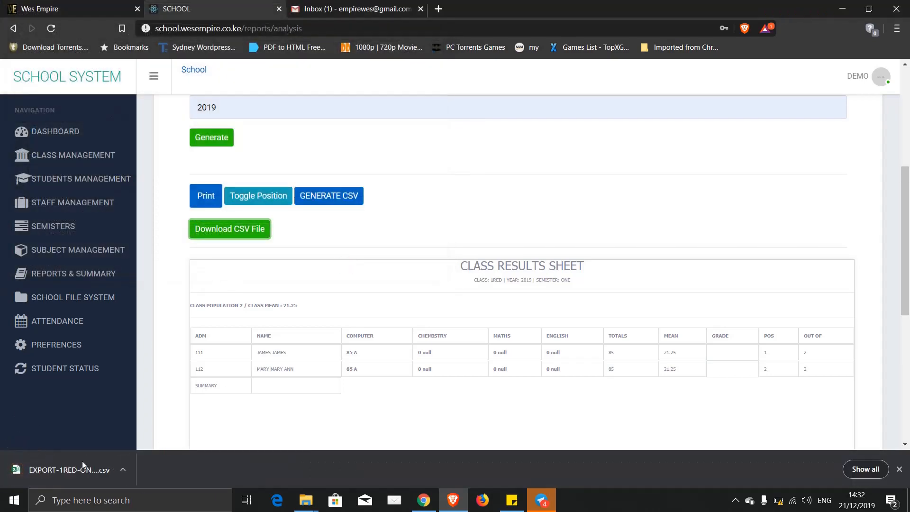
pyautogui.click(52, 473)
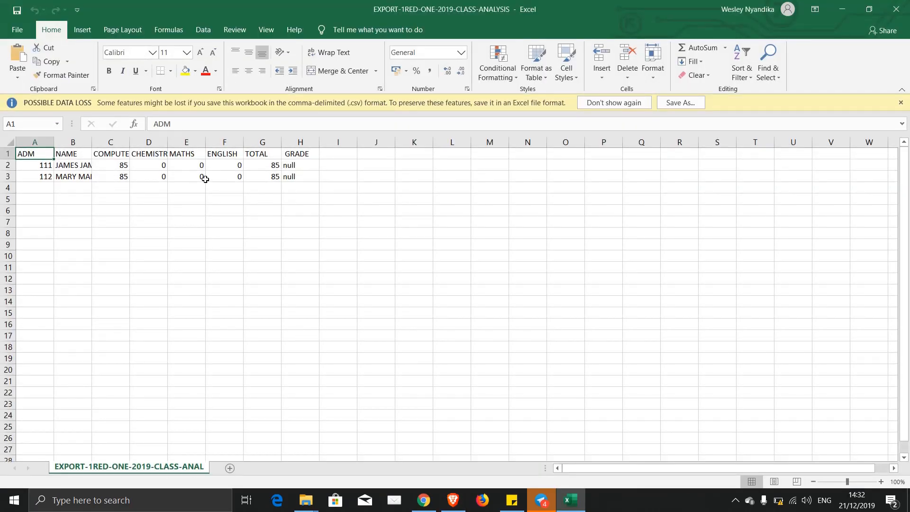
# - Close the EXPORT-1RED-ONE-2019-CLASS-ANALYSIS workbook in Excel
pyautogui.click(896, 9)
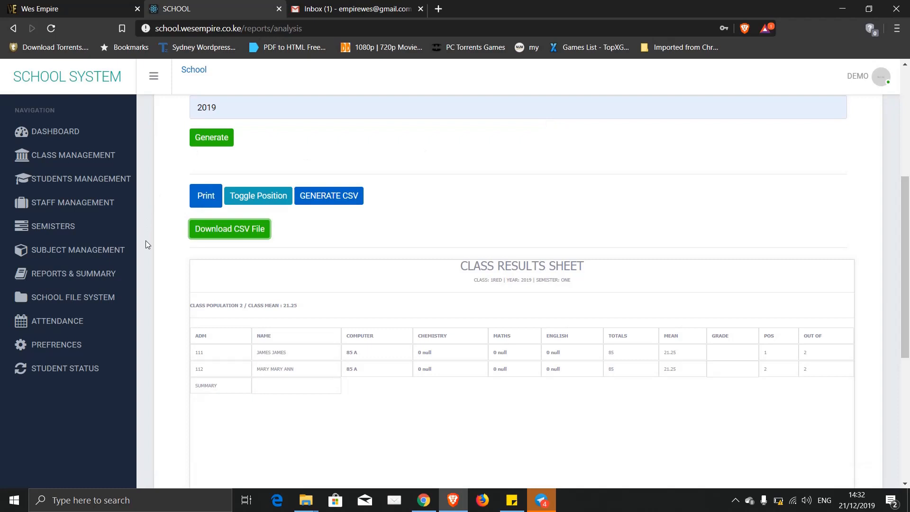
# - Visit Preferences, Dashboard, Class, Students, Staff, Semesters and Subject management in turn
pyautogui.click(54, 346)
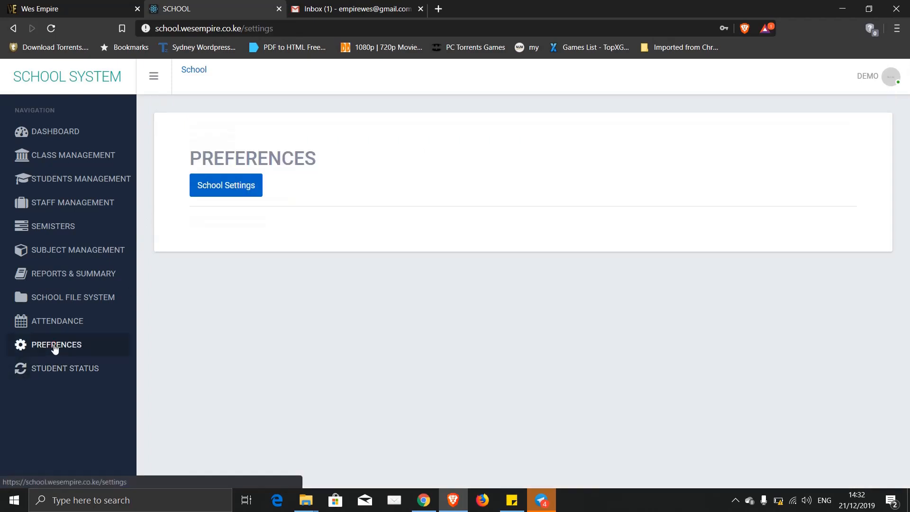
pyautogui.click(62, 133)
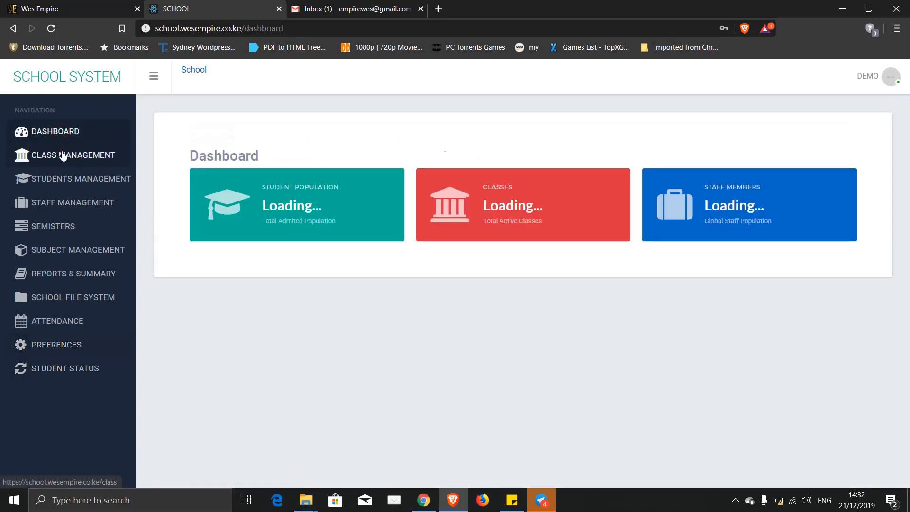
pyautogui.click(62, 155)
pyautogui.click(58, 179)
pyautogui.click(55, 203)
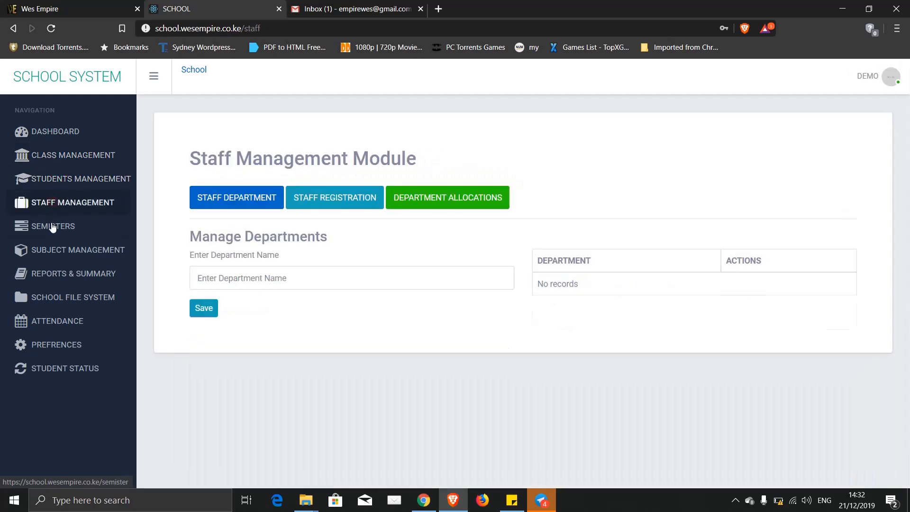
pyautogui.click(52, 227)
pyautogui.click(55, 250)
# - Visit Reports and Summary, School File System, Attendance, Preferences and Student Status
pyautogui.click(49, 279)
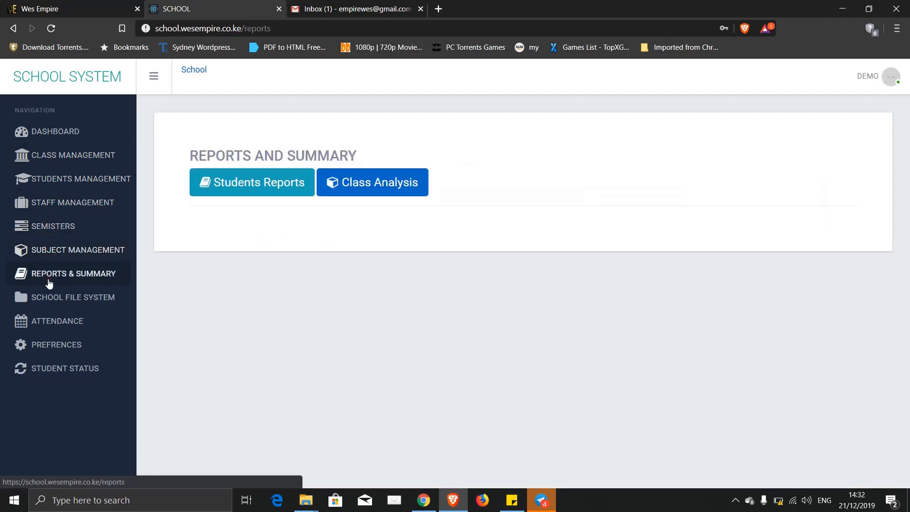
pyautogui.click(45, 296)
pyautogui.click(47, 318)
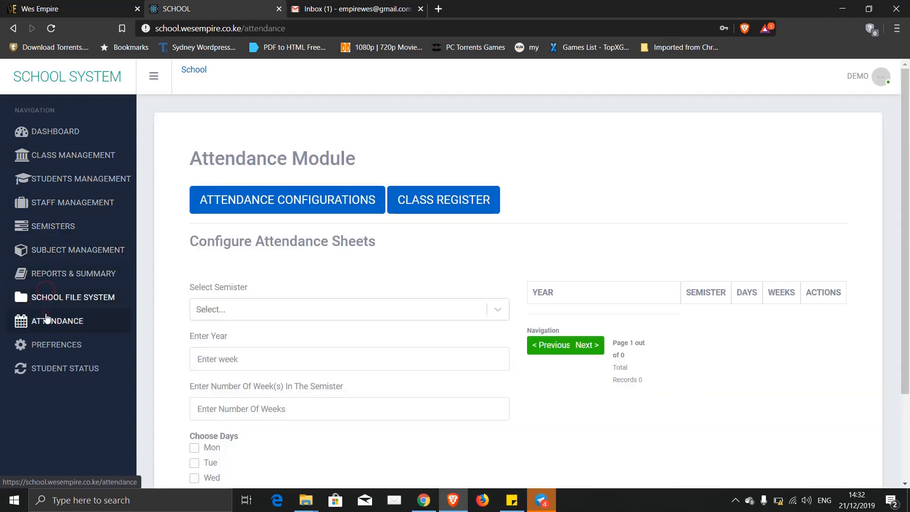
pyautogui.click(41, 344)
pyautogui.click(43, 368)
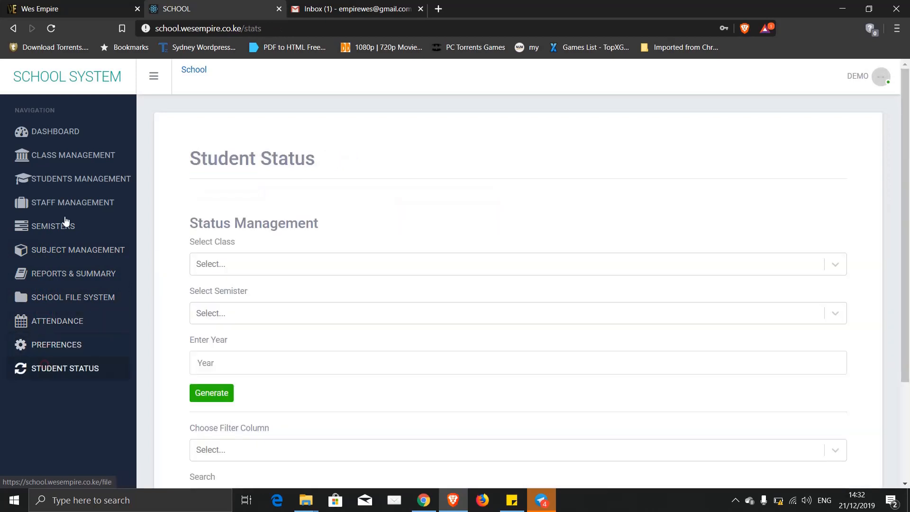
# - Return to the Dashboard, dismiss the notification, and show the DEMO account options
pyautogui.click(62, 142)
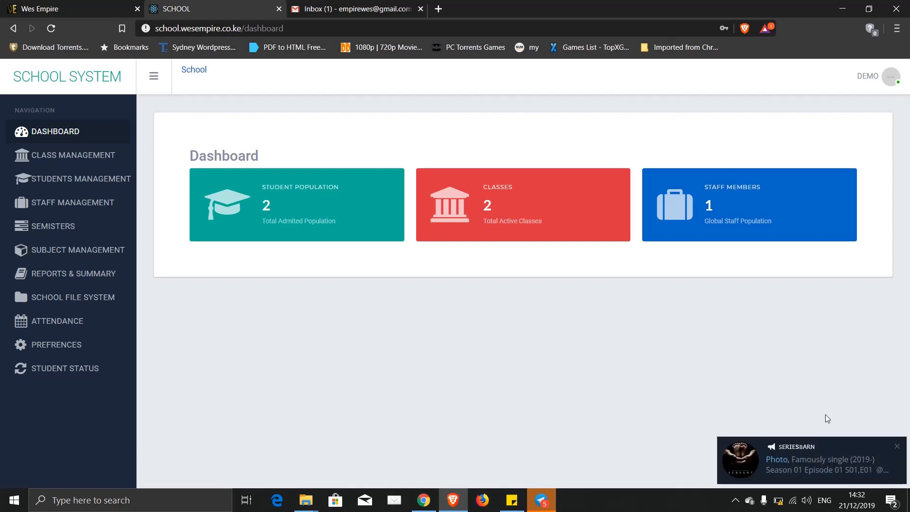
pyautogui.click(897, 446)
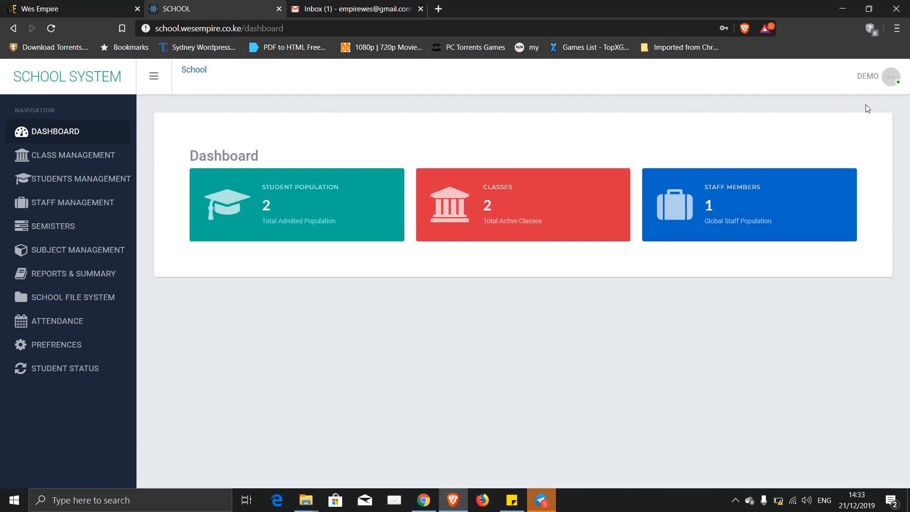
pyautogui.click(871, 78)
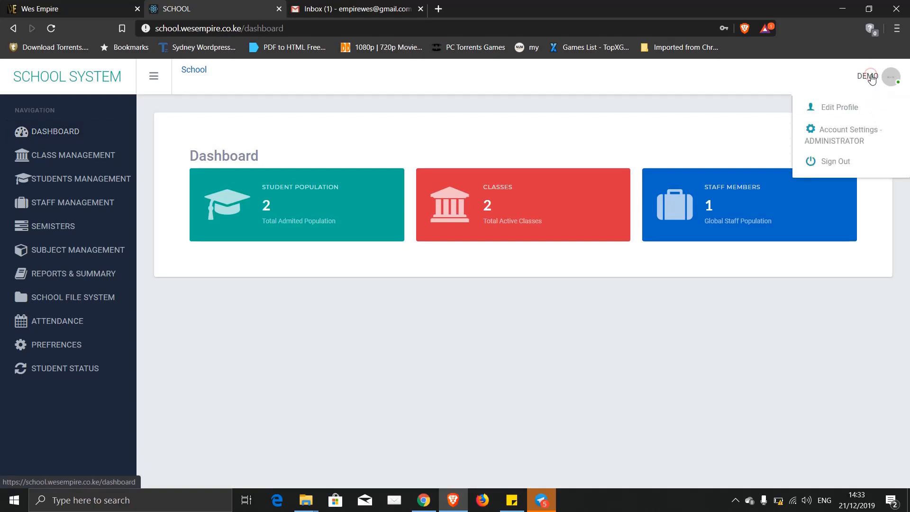